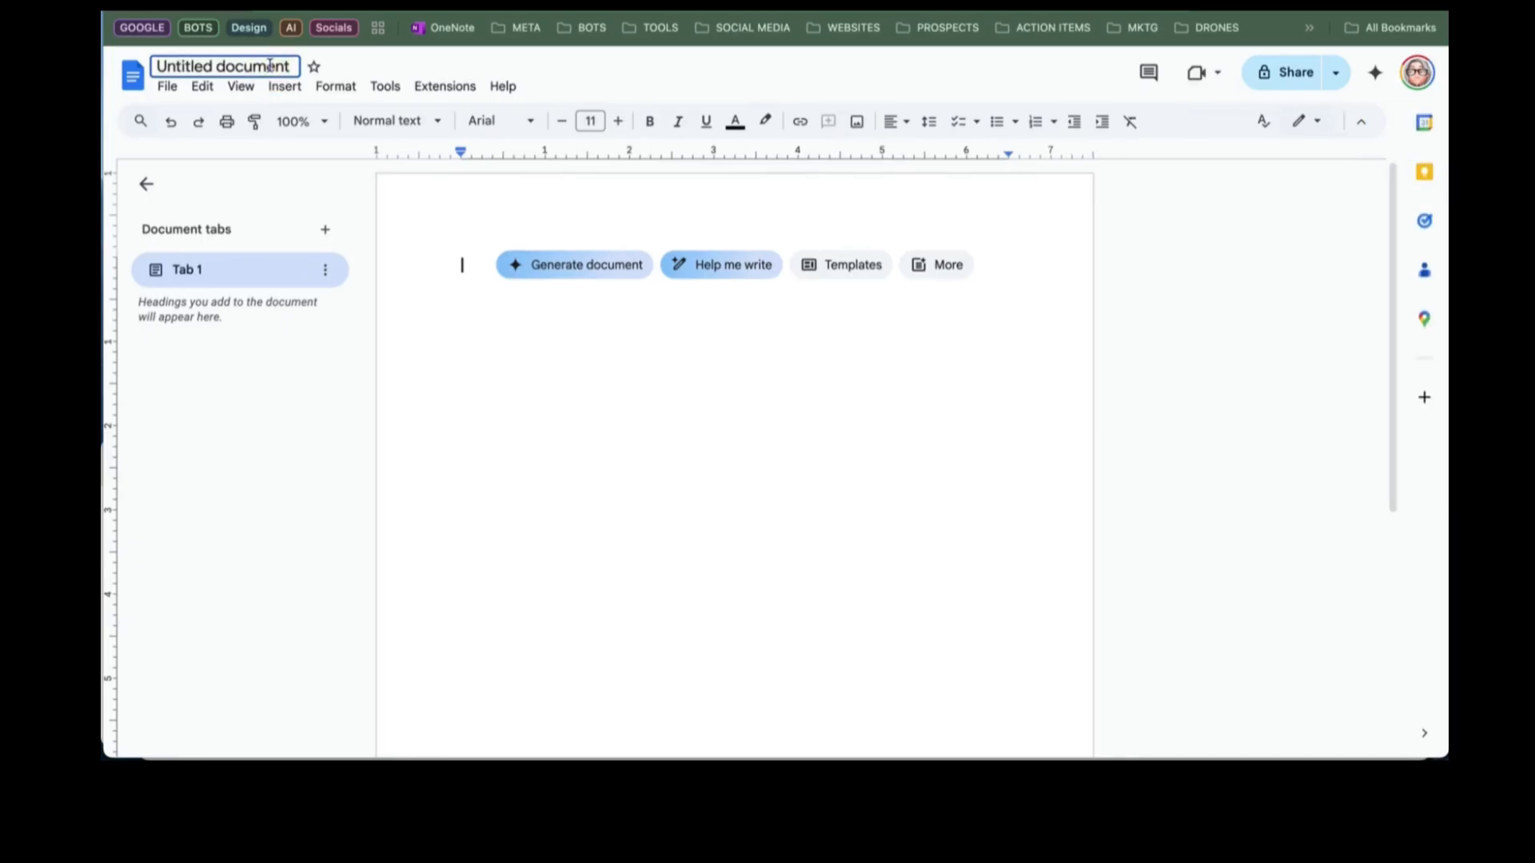
- Rename the untitled document as "office hours . the date"
click(270, 66)
text(off)
key(ctrl+a)
text(office hours)
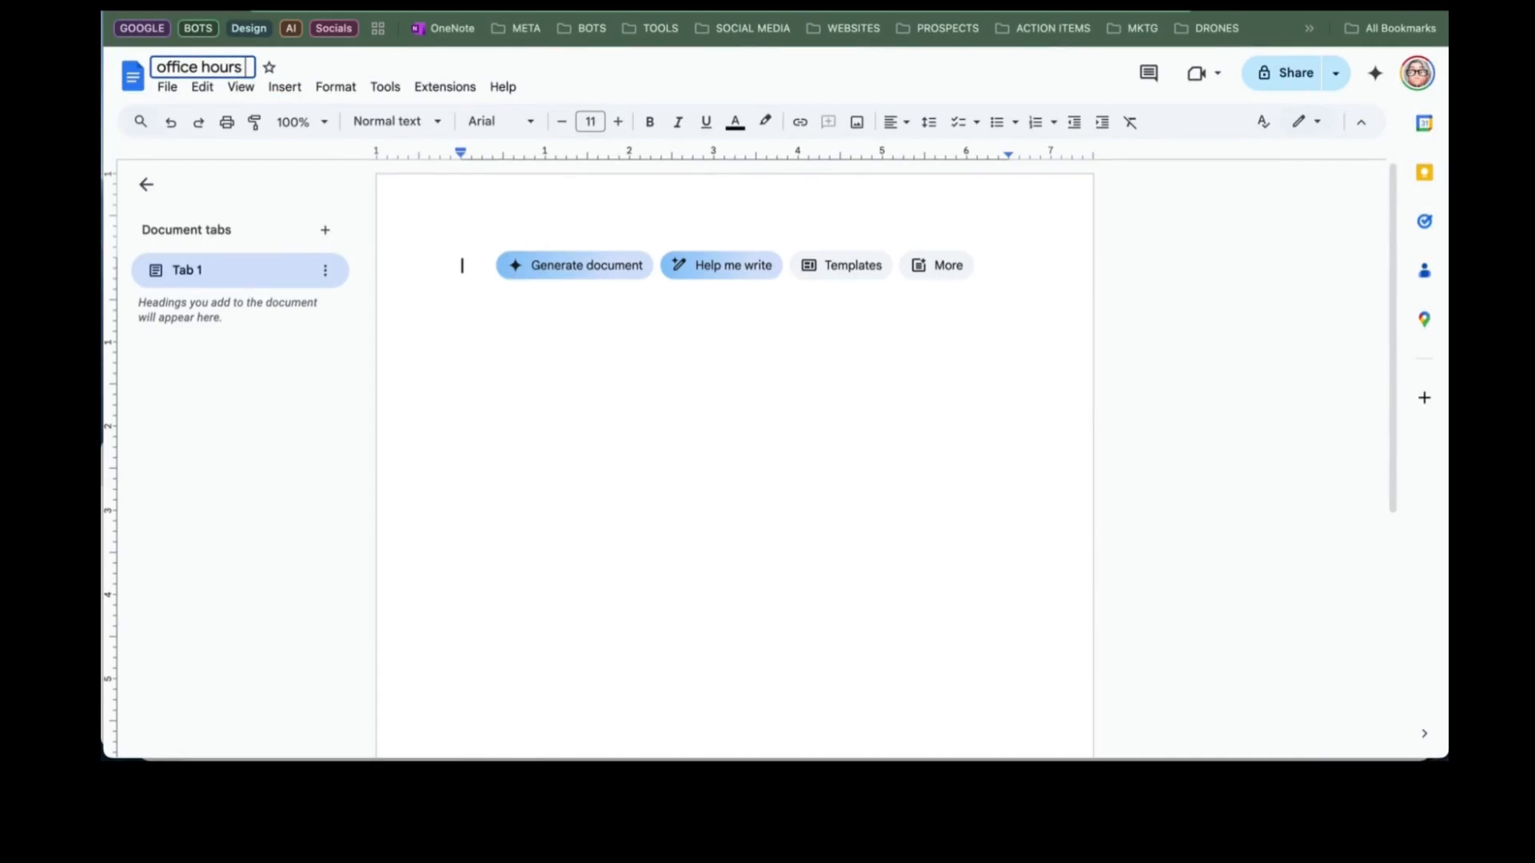
text( . the date)
click(274, 212)
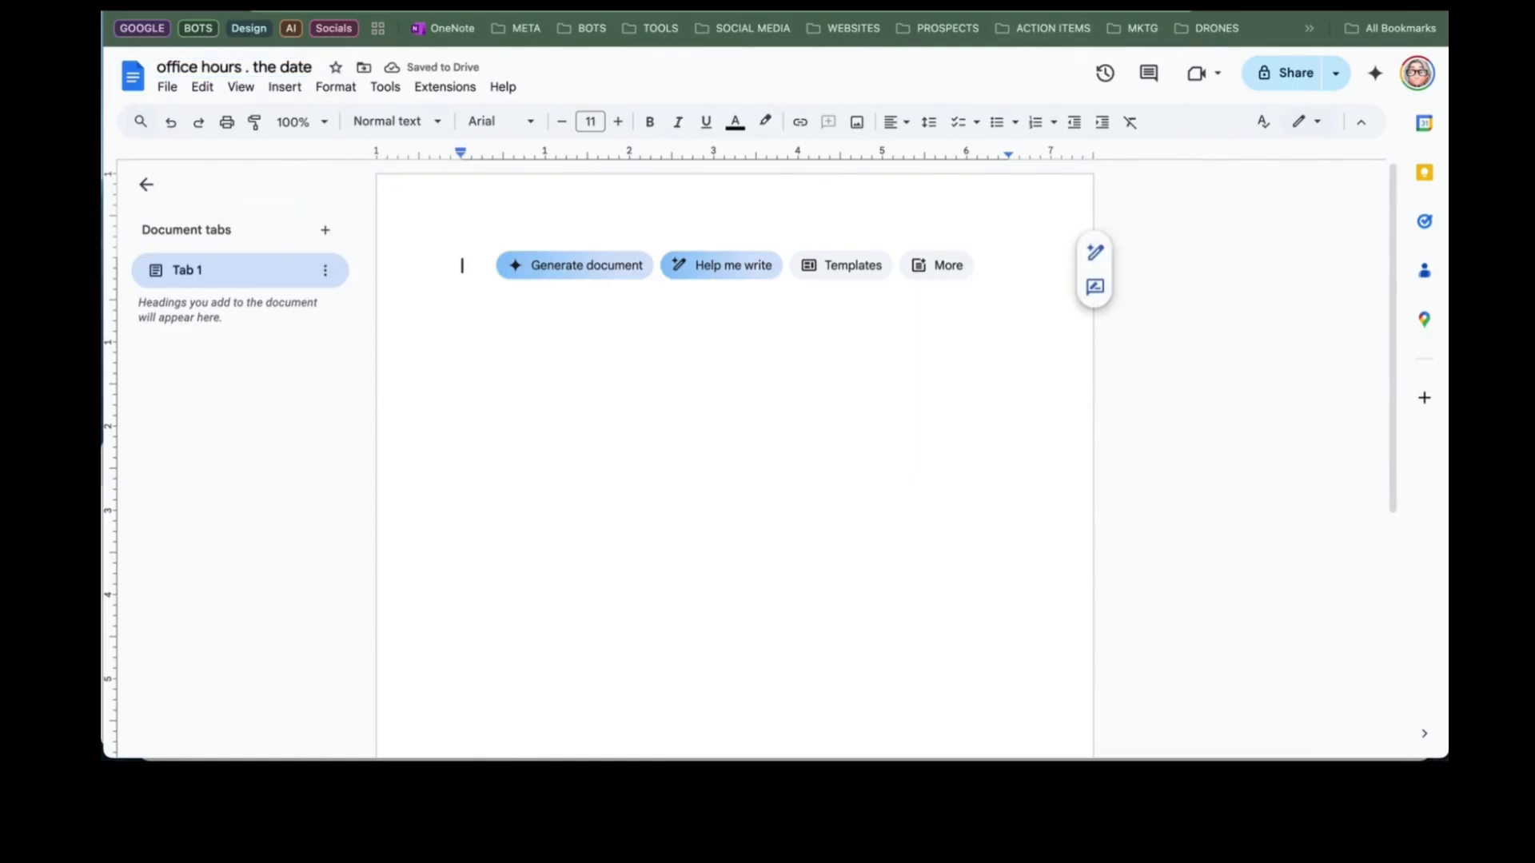
- Copy the transcript of the Loom video "Exciting Changes in AI and Tech" and paste it into the empty Google Docs document
click(997, 4)
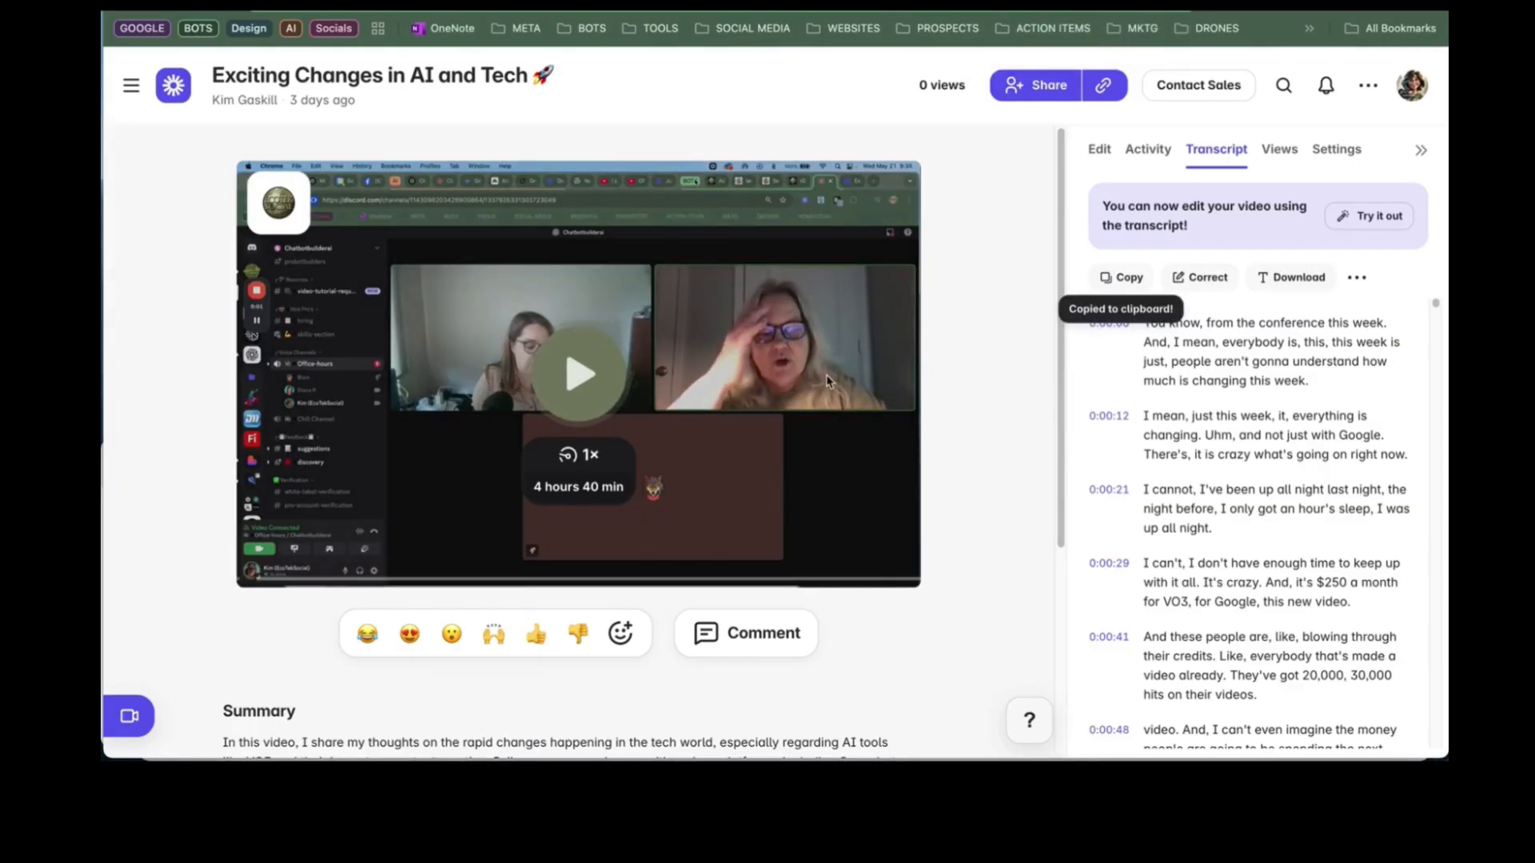
scroll(803, 350, down, 1)
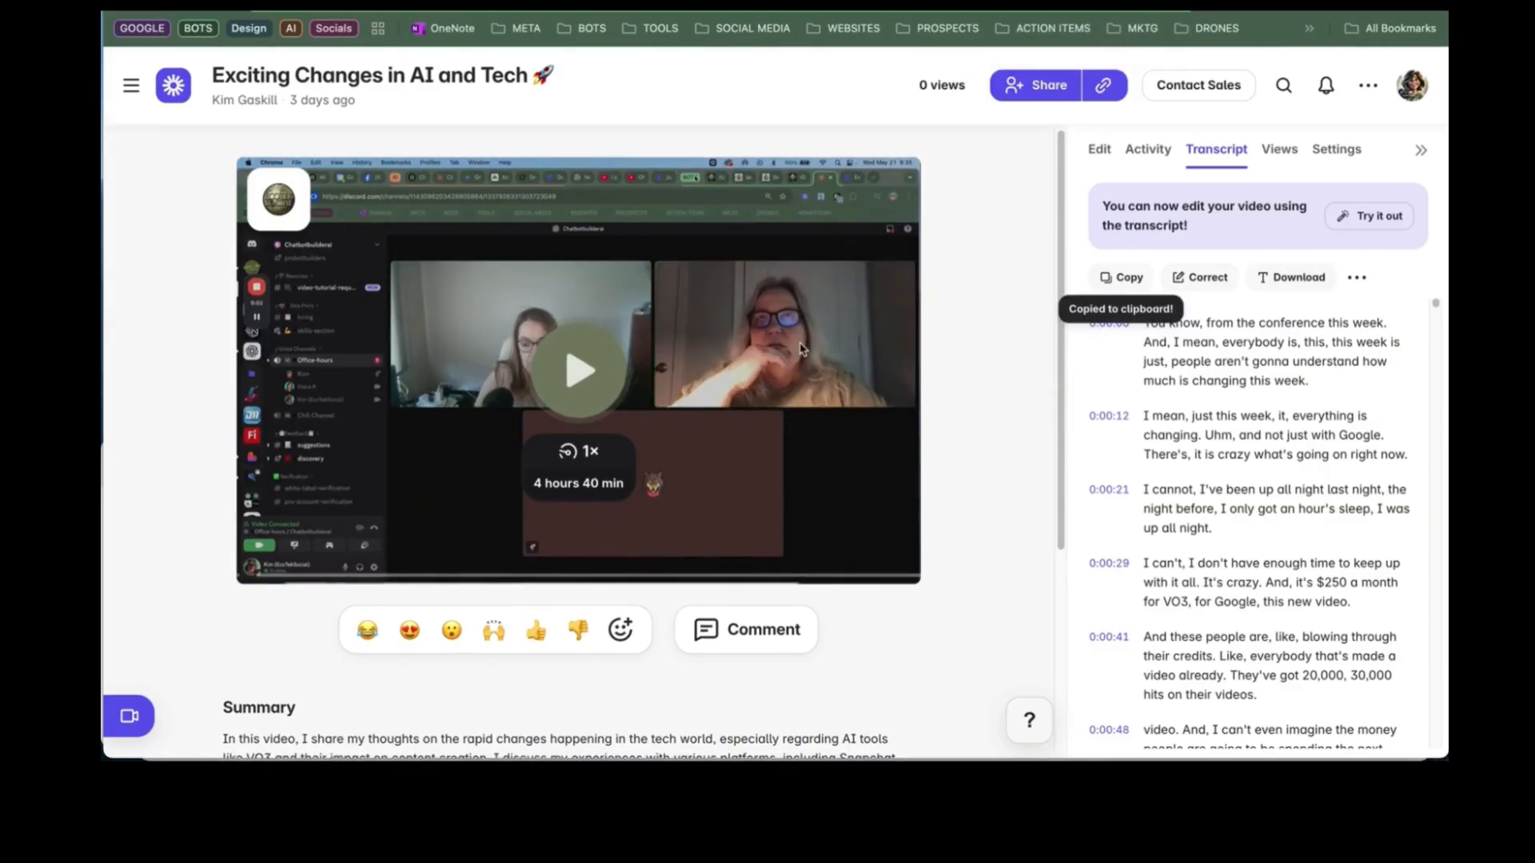
scroll(802, 349, down, 3)
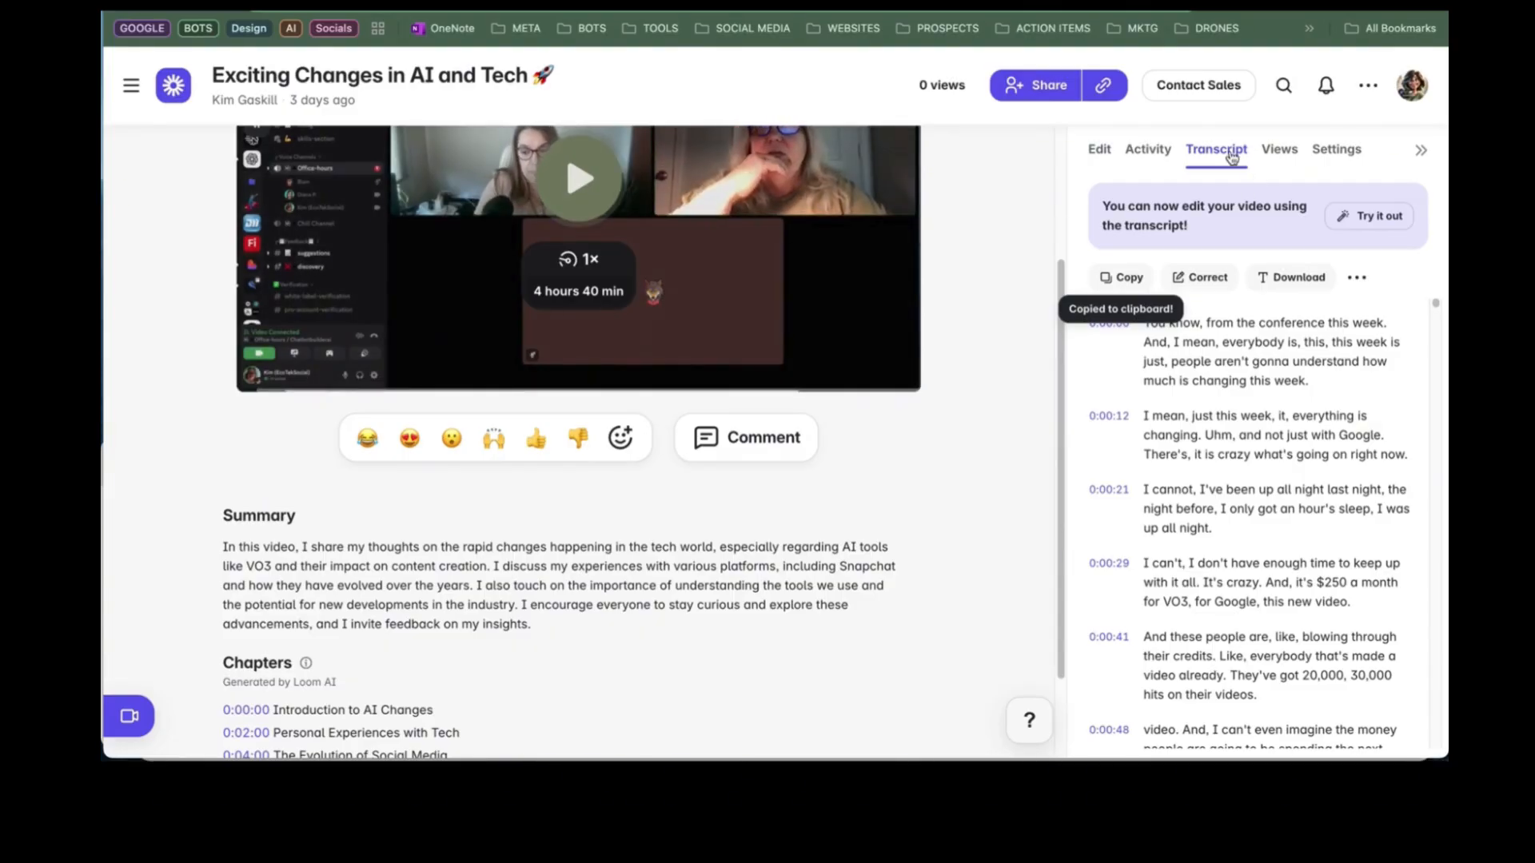
click(1119, 277)
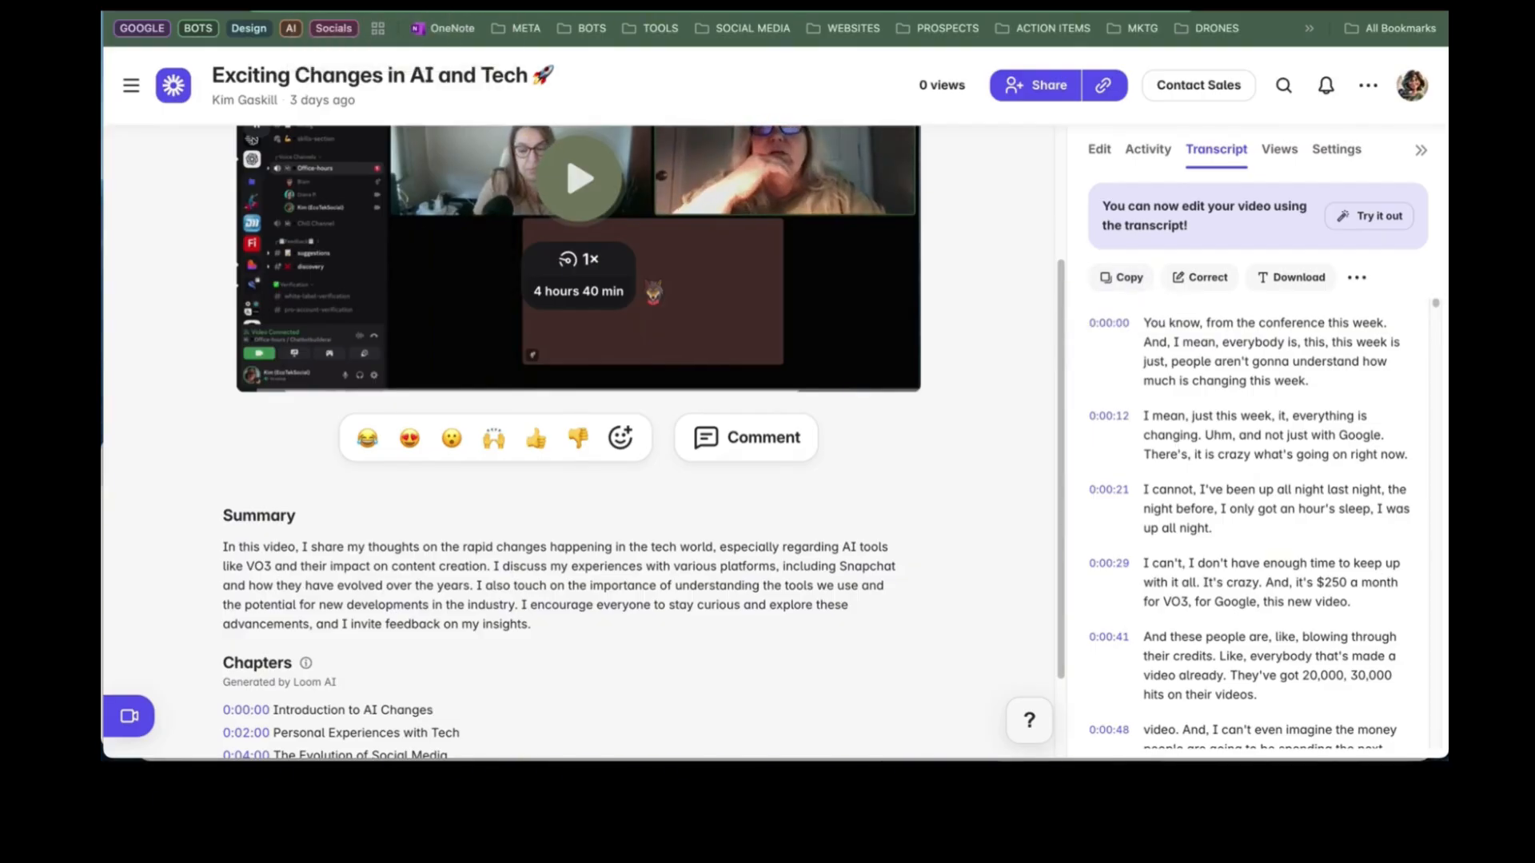
key(ctrl+Tab)
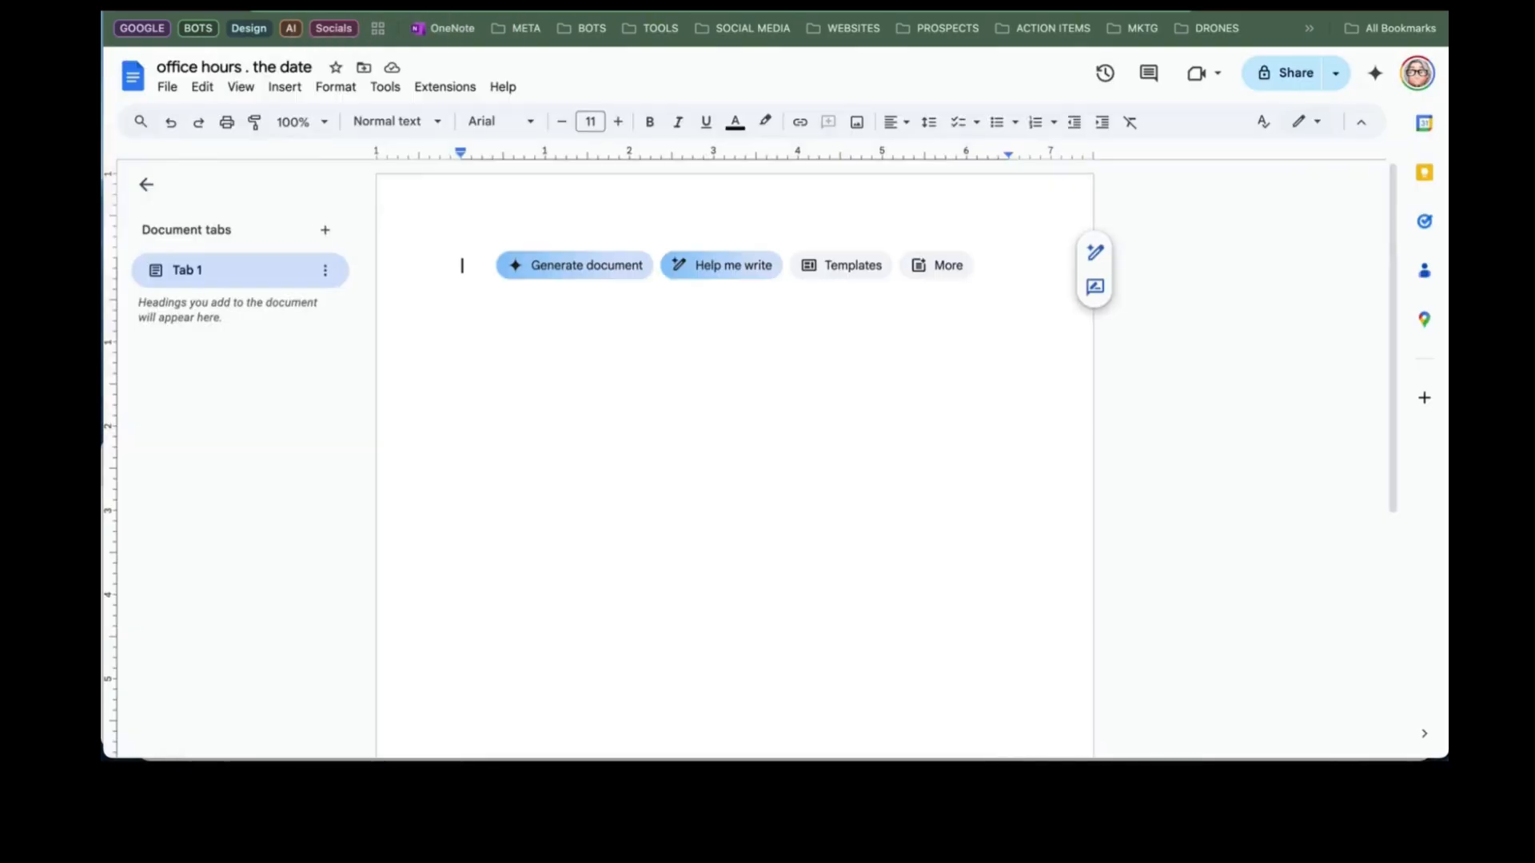
right_click(493, 273)
click(565, 361)
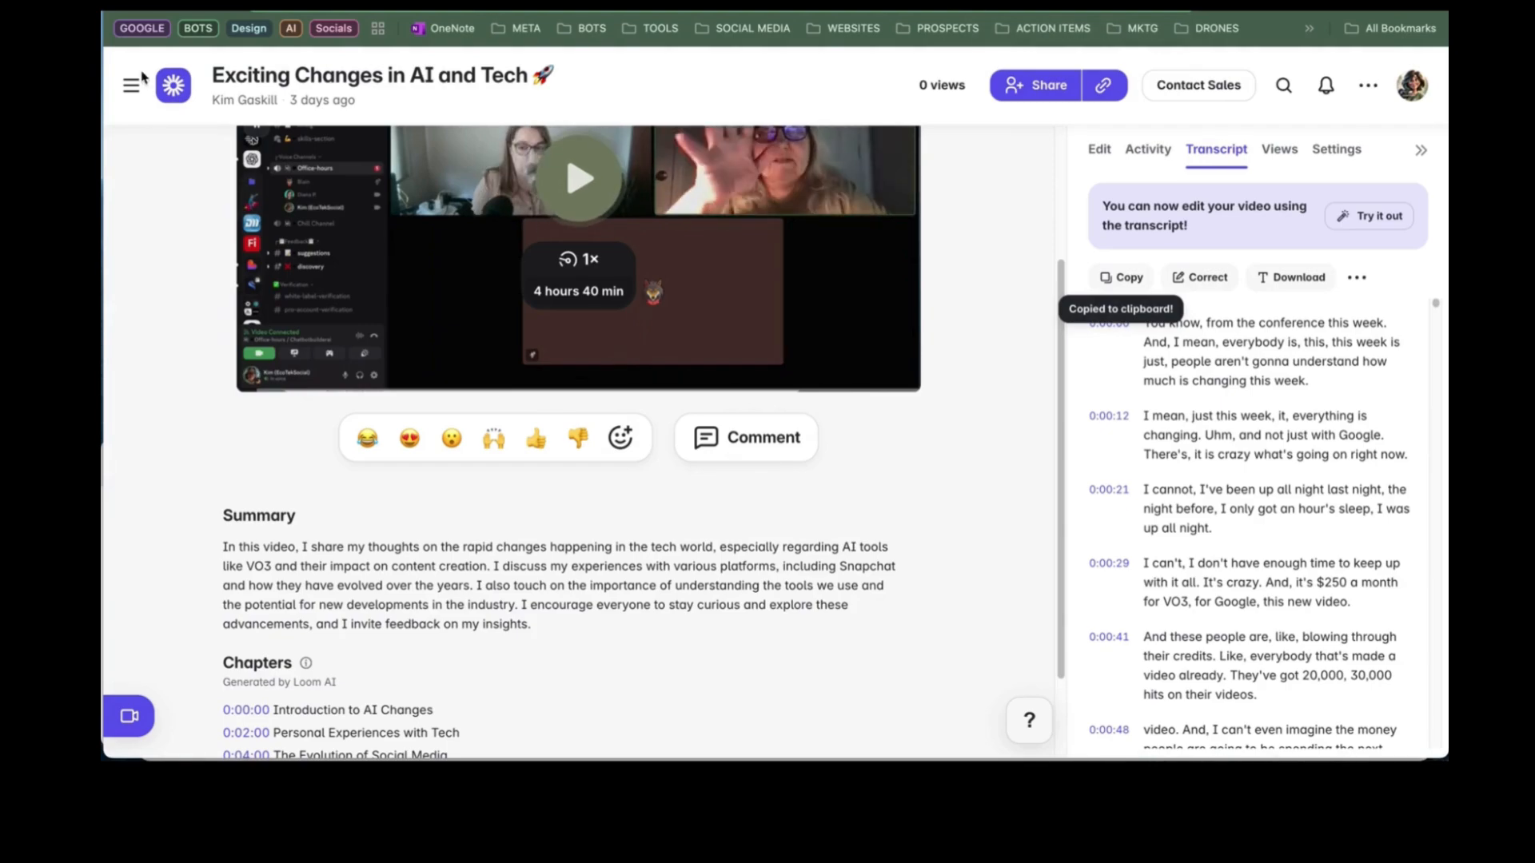
- From the Loom video library, open "Troubleshooting the Double Avatar Issue" and copy its transcript
click(128, 6)
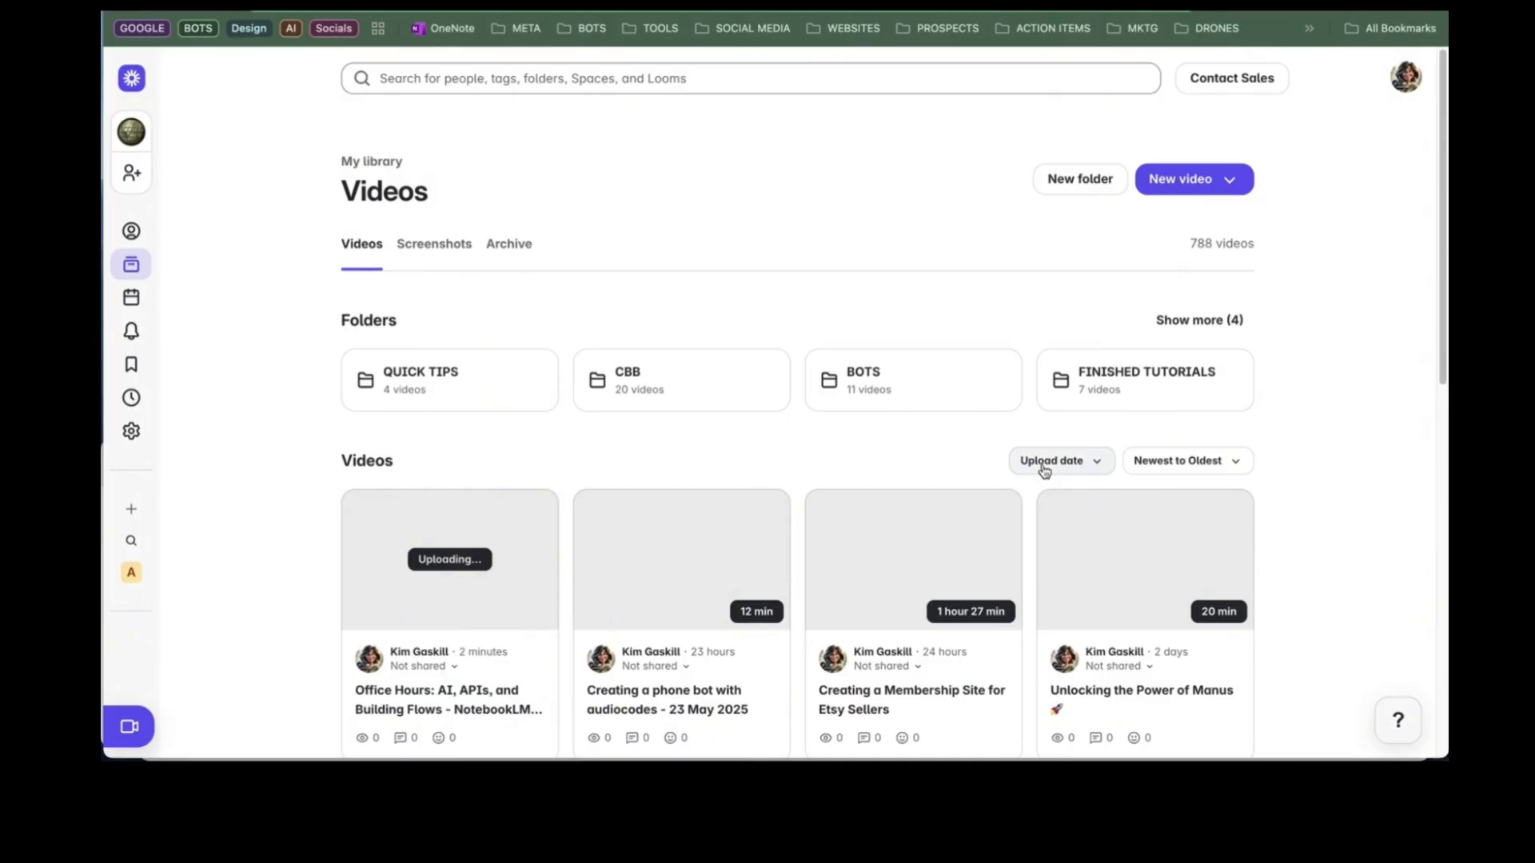
scroll(1012, 476, down, 4)
scroll(983, 447, down, 5)
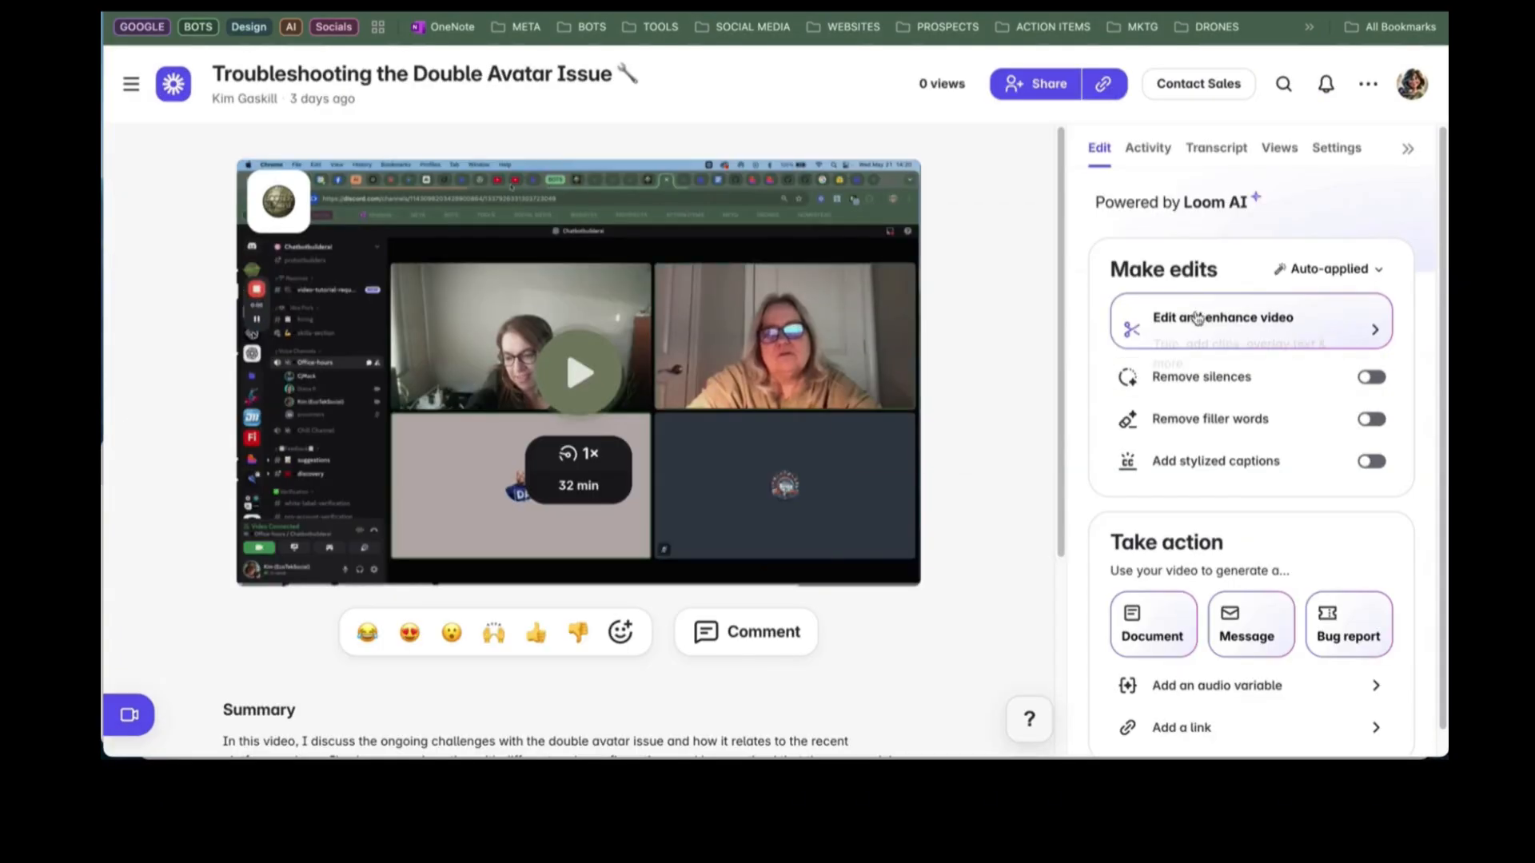
mouse_move(1197, 318)
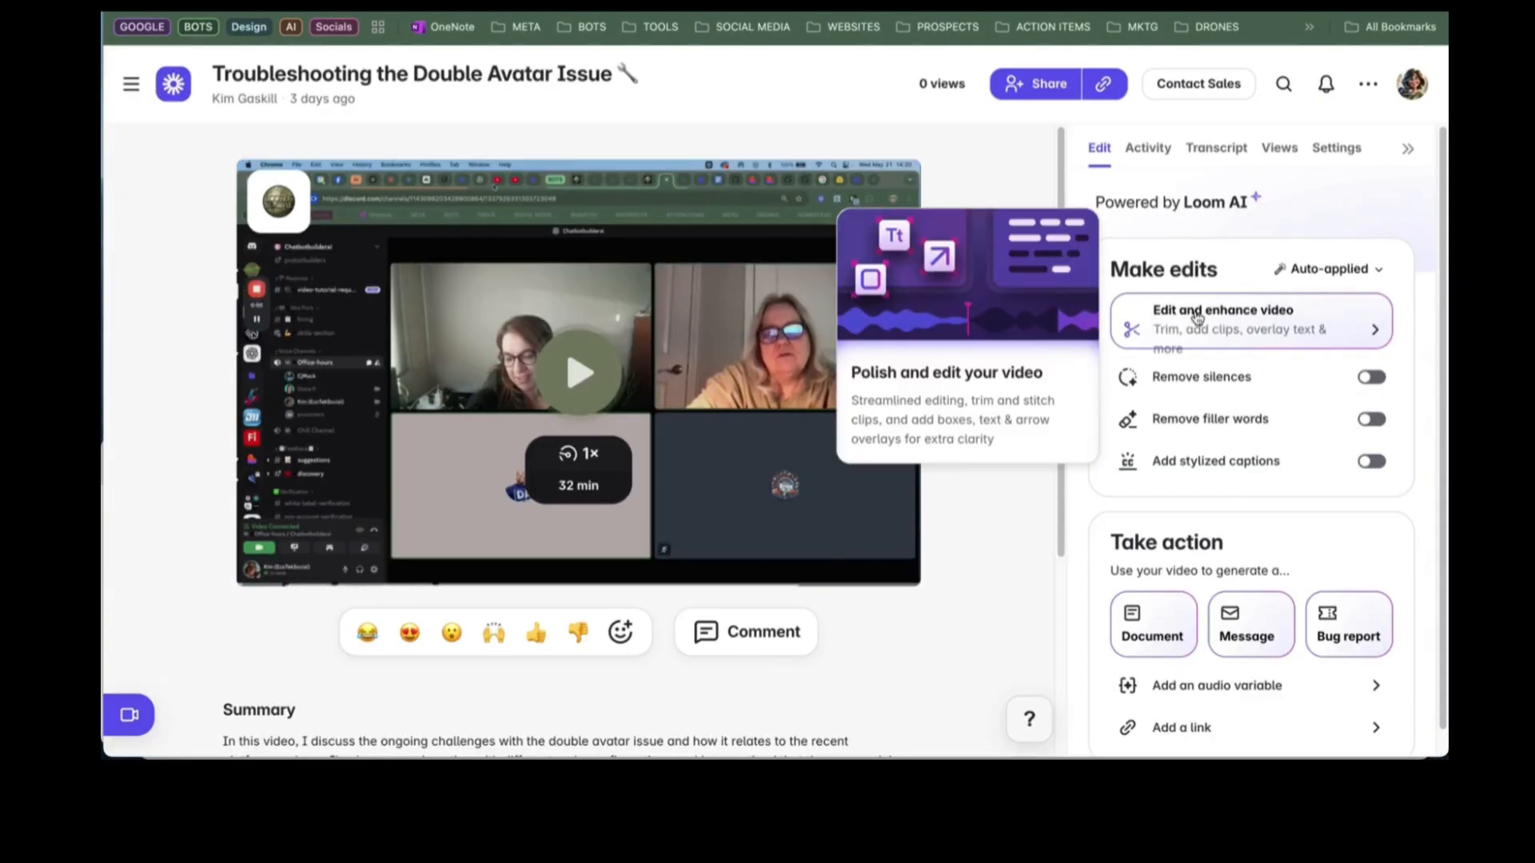
click(1210, 152)
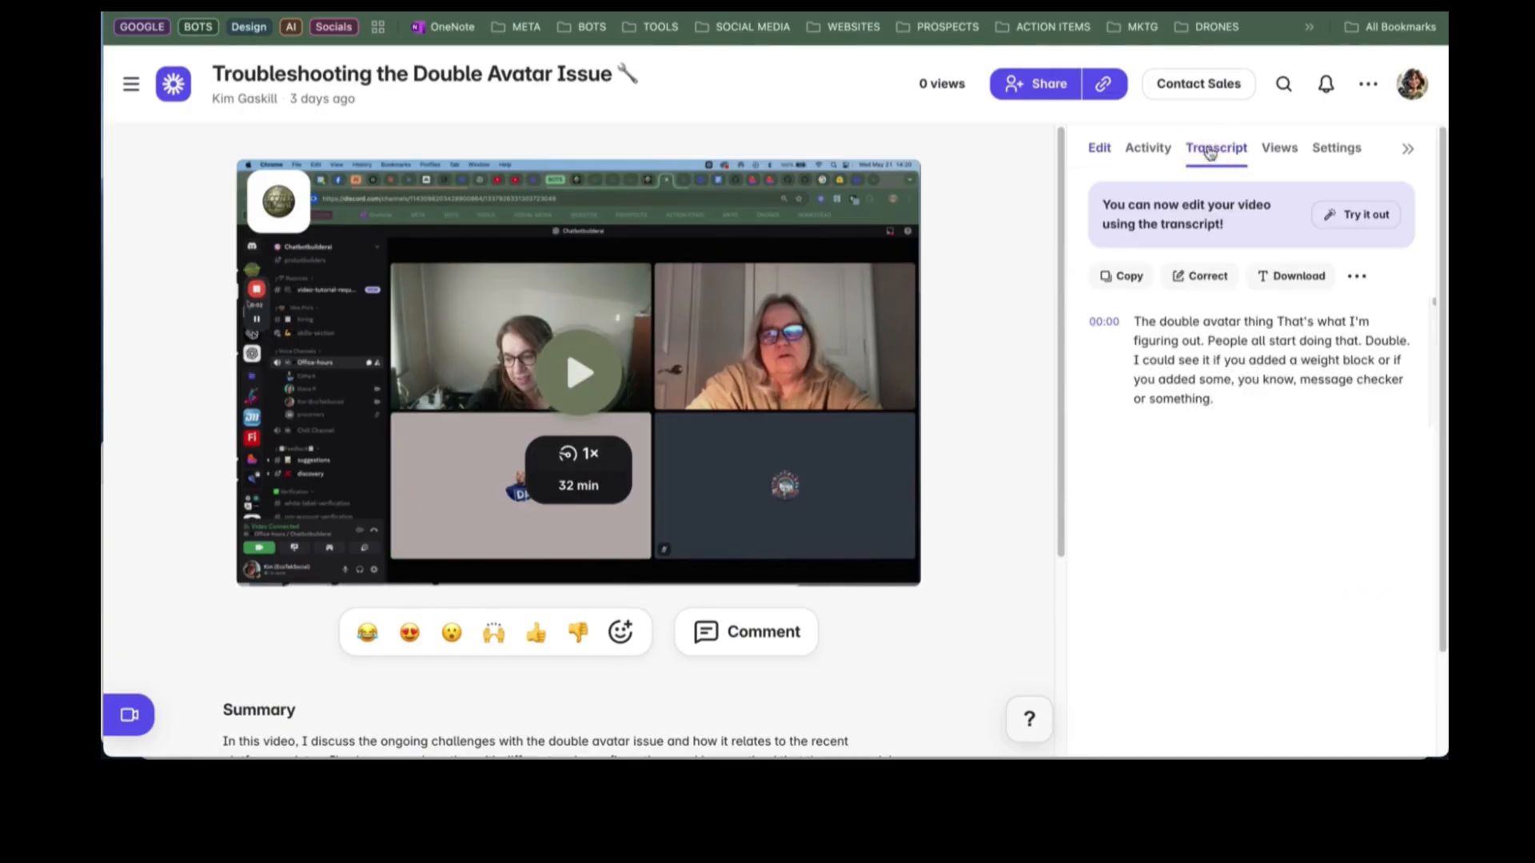
click(1123, 279)
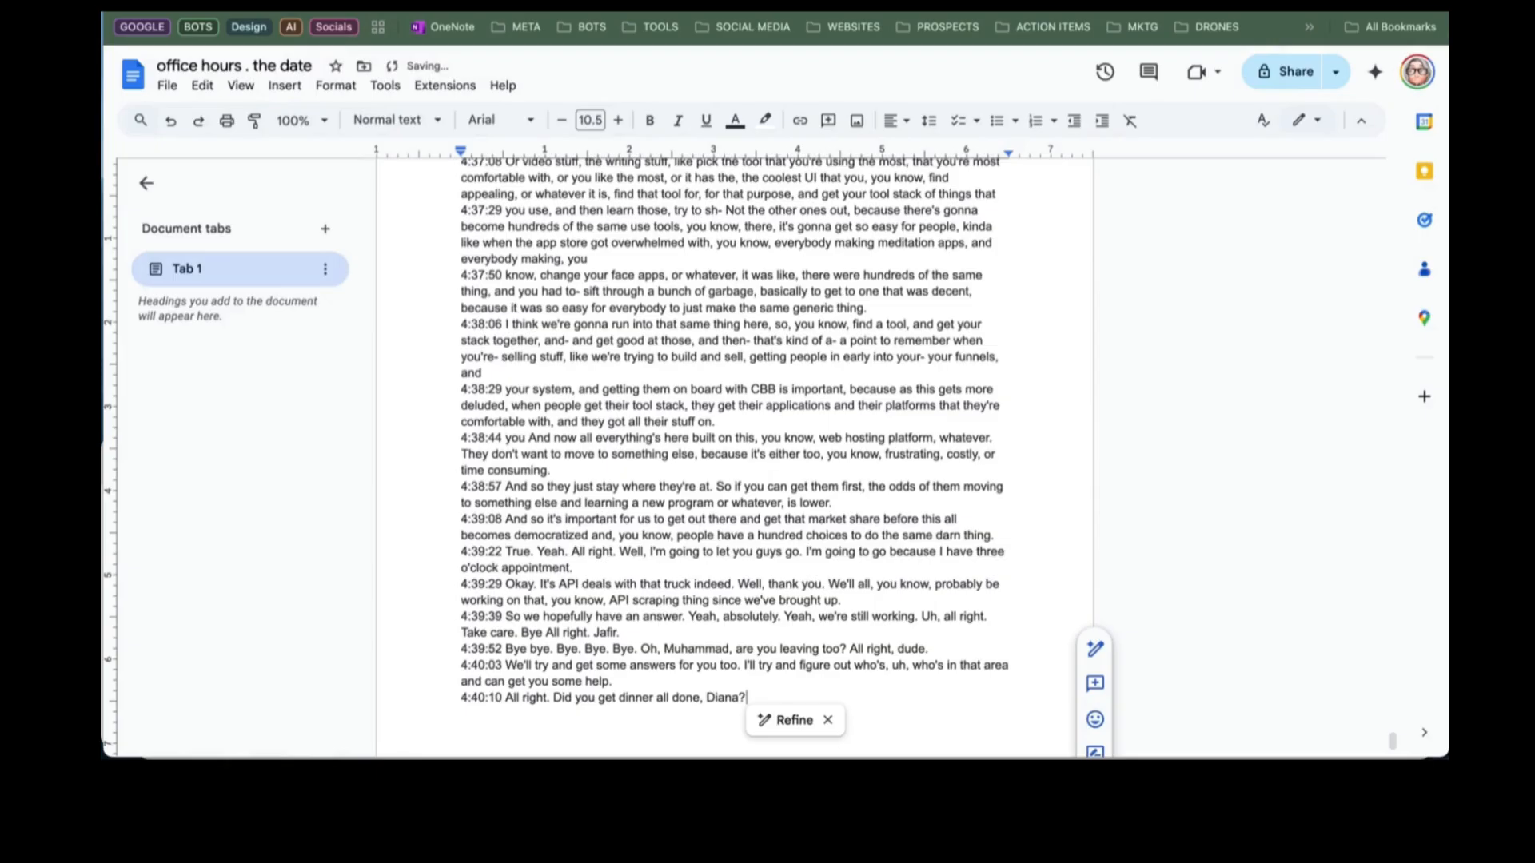
- In the Google Docs document, paste the second transcript below the first one, separated by a blank line
scroll(755, 480, down, 4)
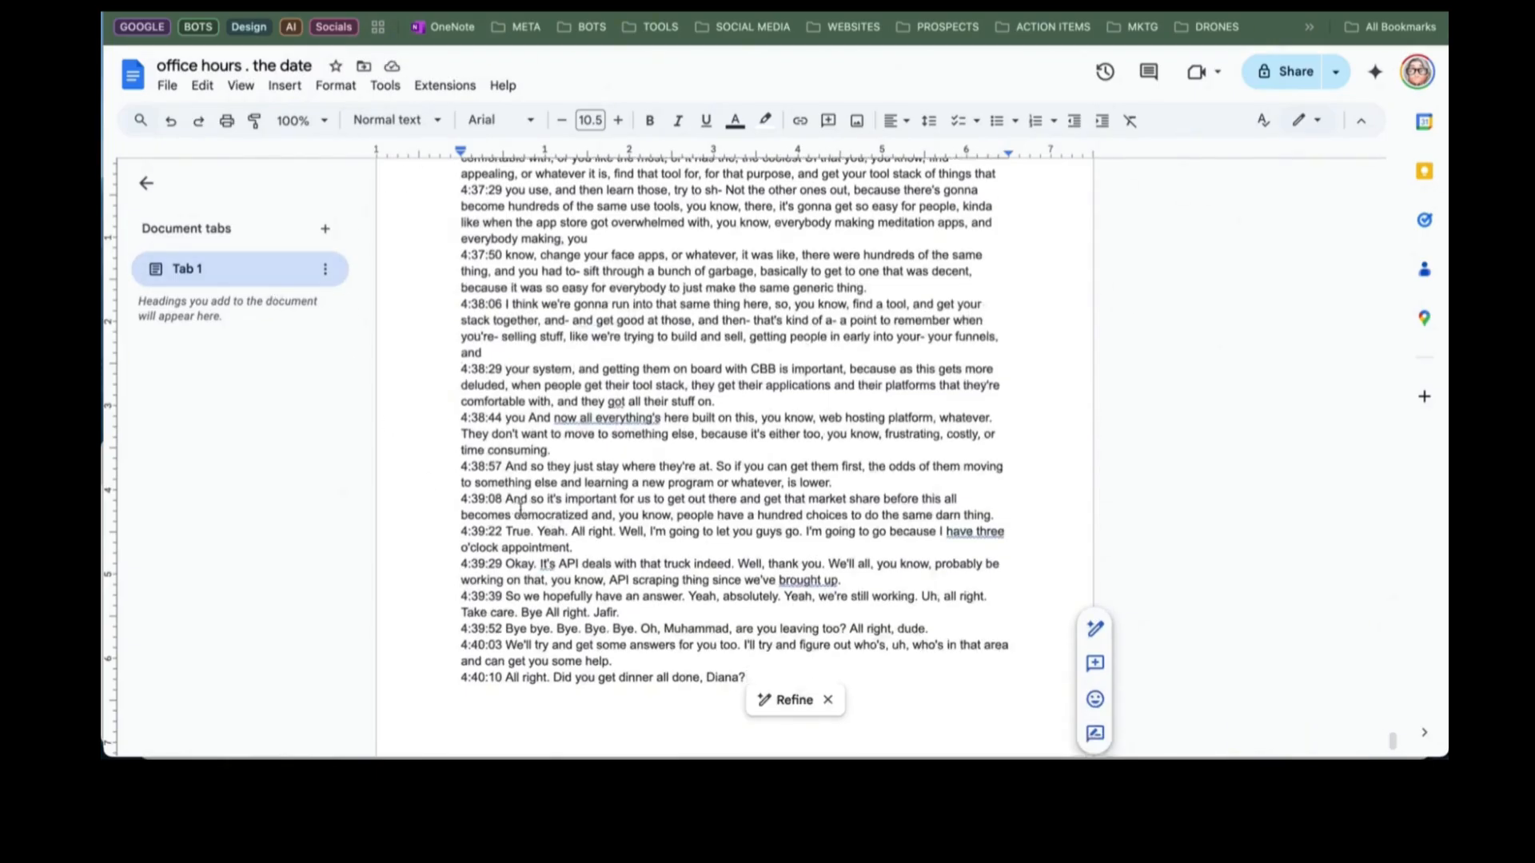
key(Return)
key(Return)
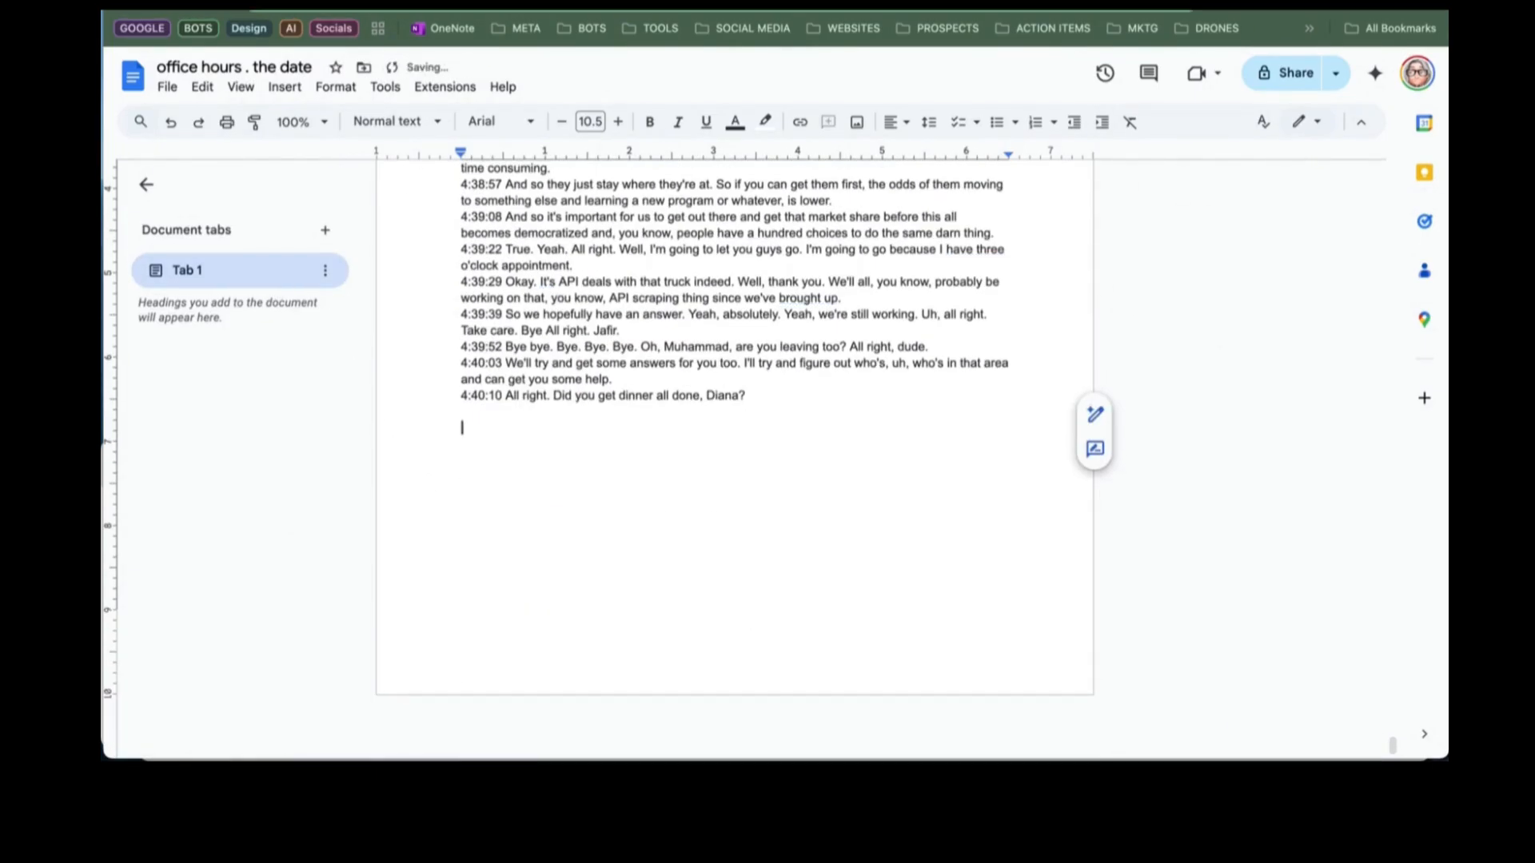
right_click(491, 451)
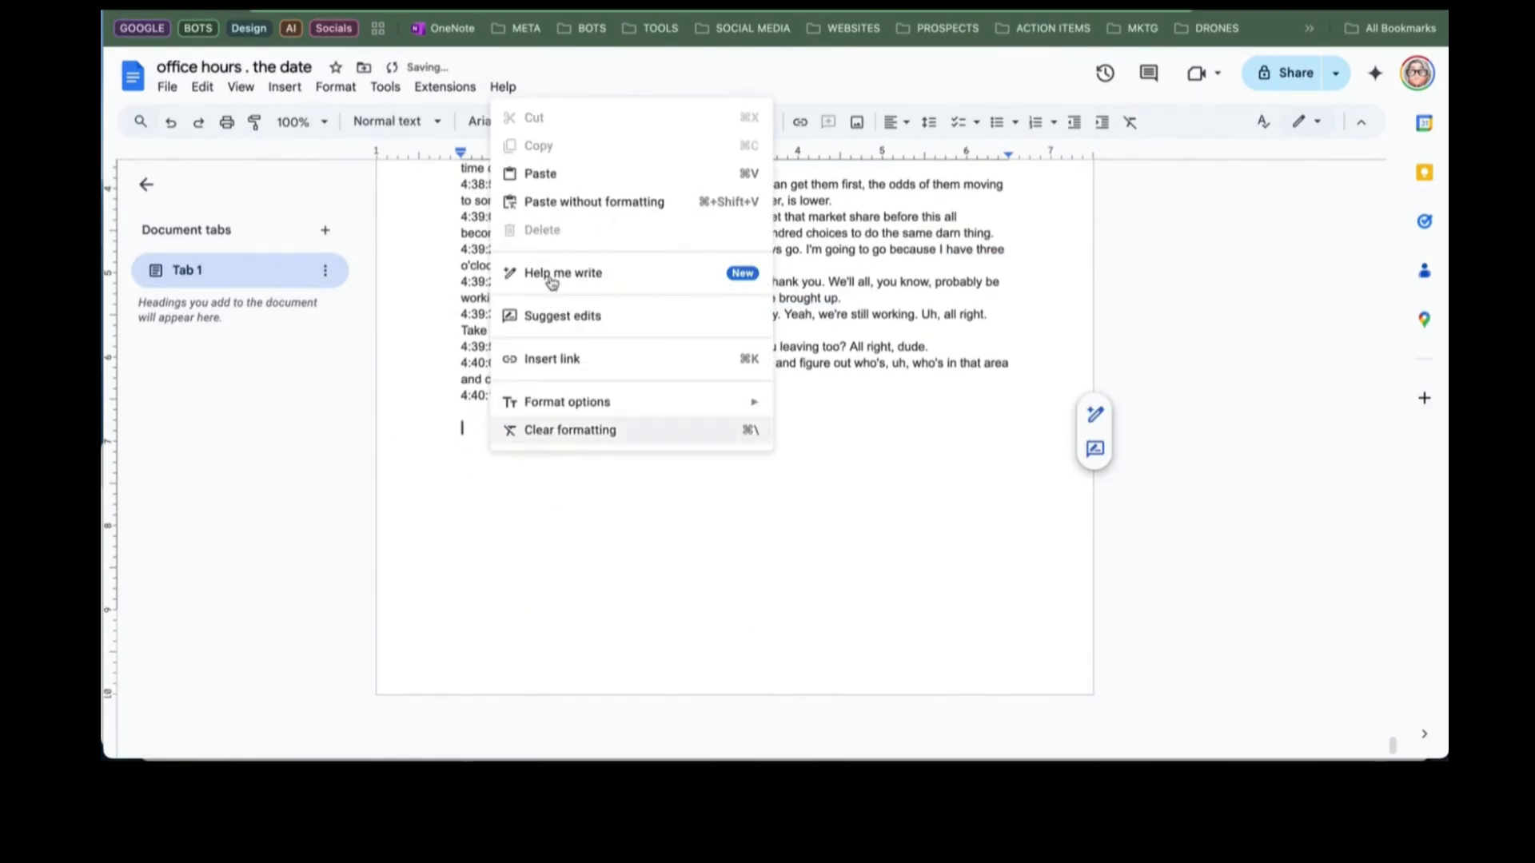
click(550, 172)
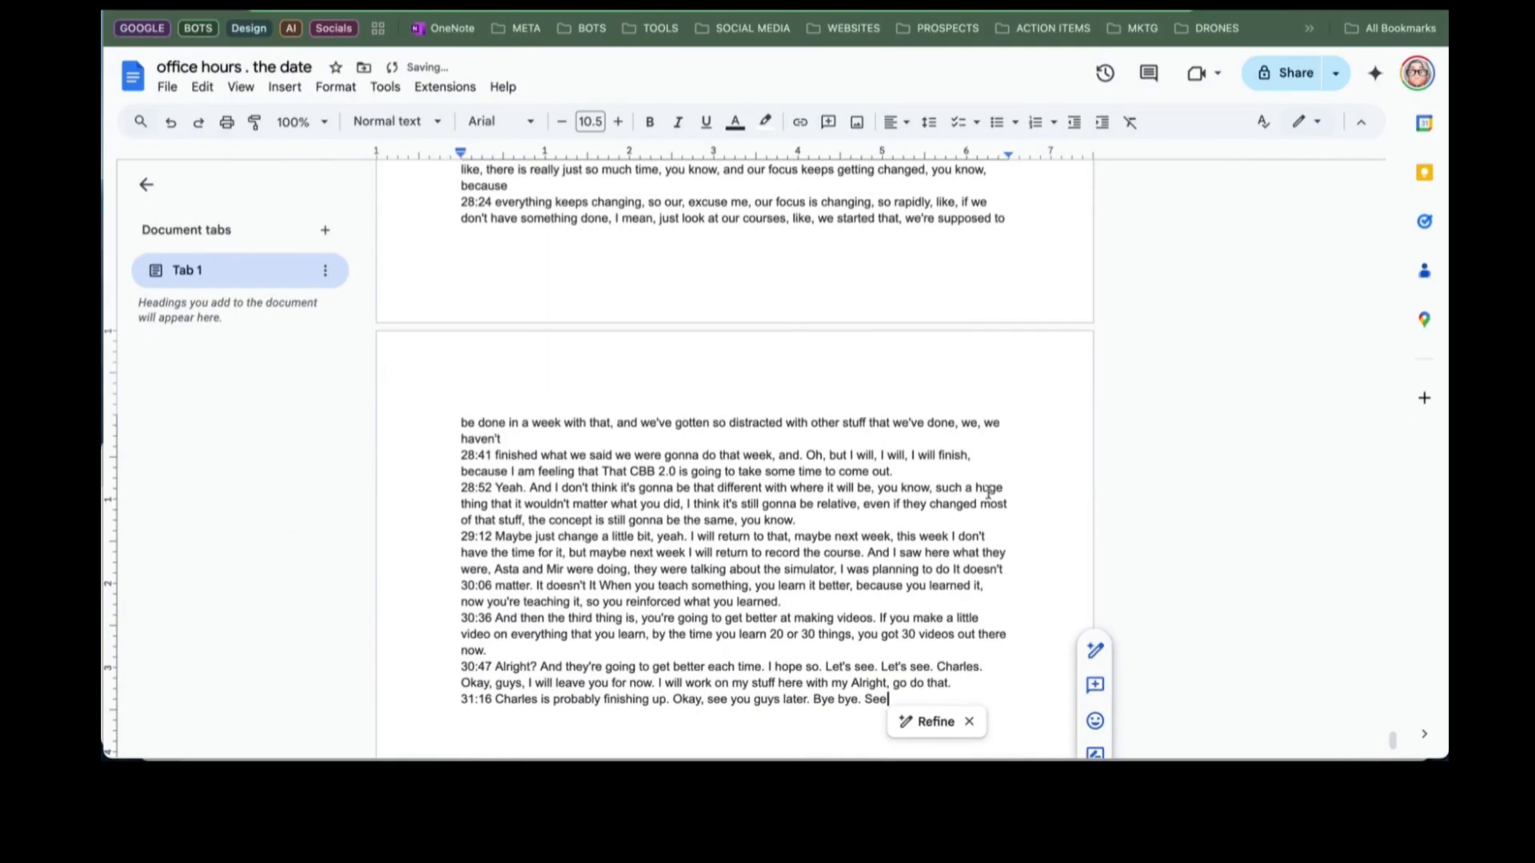
scroll(867, 480, down, 6)
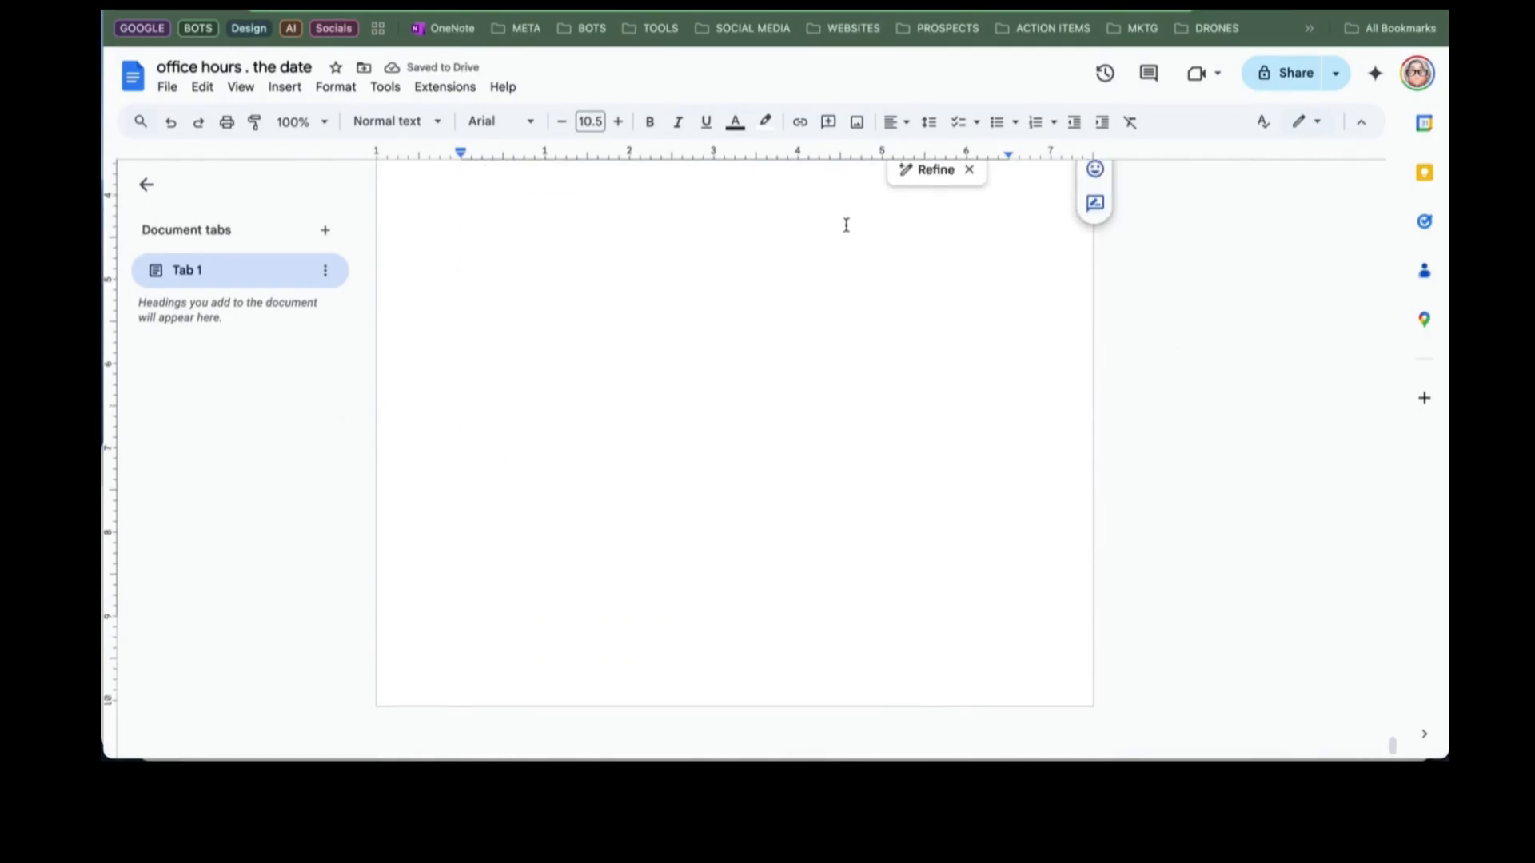
scroll(846, 232, up, 10)
scroll(879, 368, down, 10)
scroll(891, 396, down, 1)
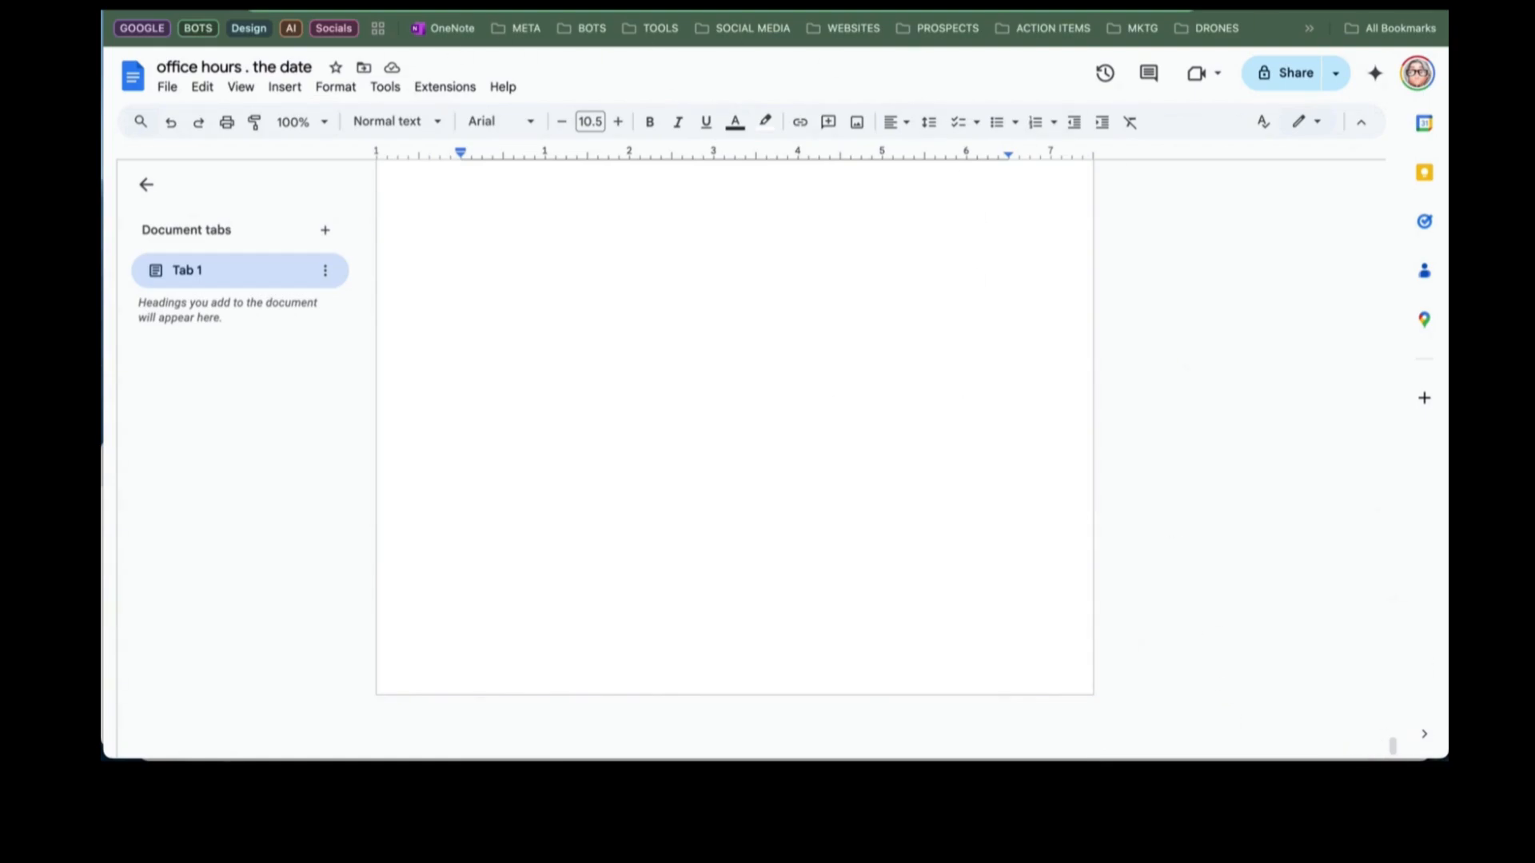
- Switch to NotebookLM and create a new notebook with the Google Doc "office hours . the date" as its source
click(459, 16)
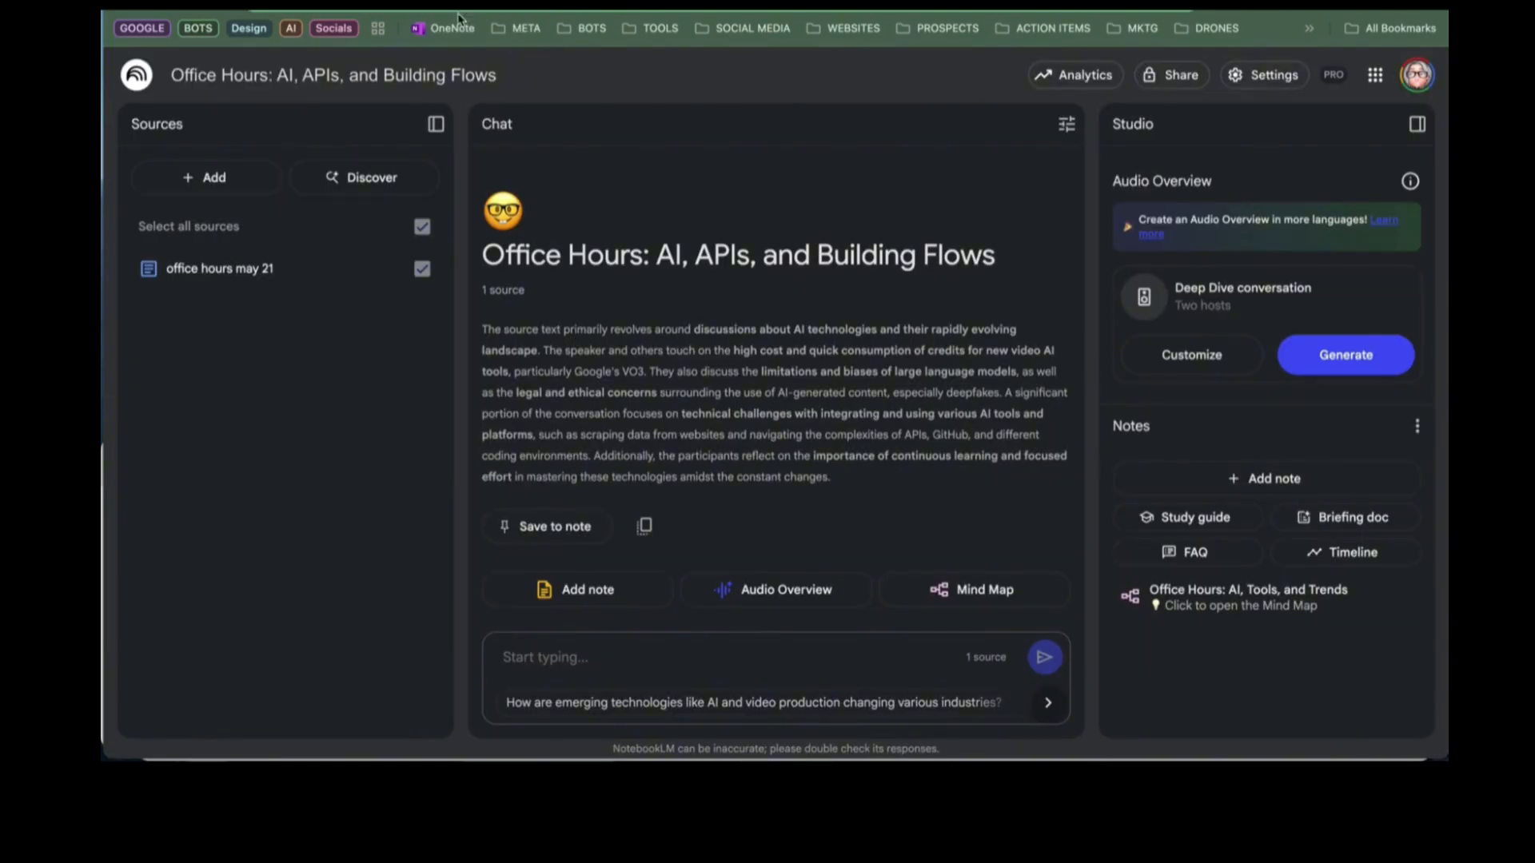
click(135, 76)
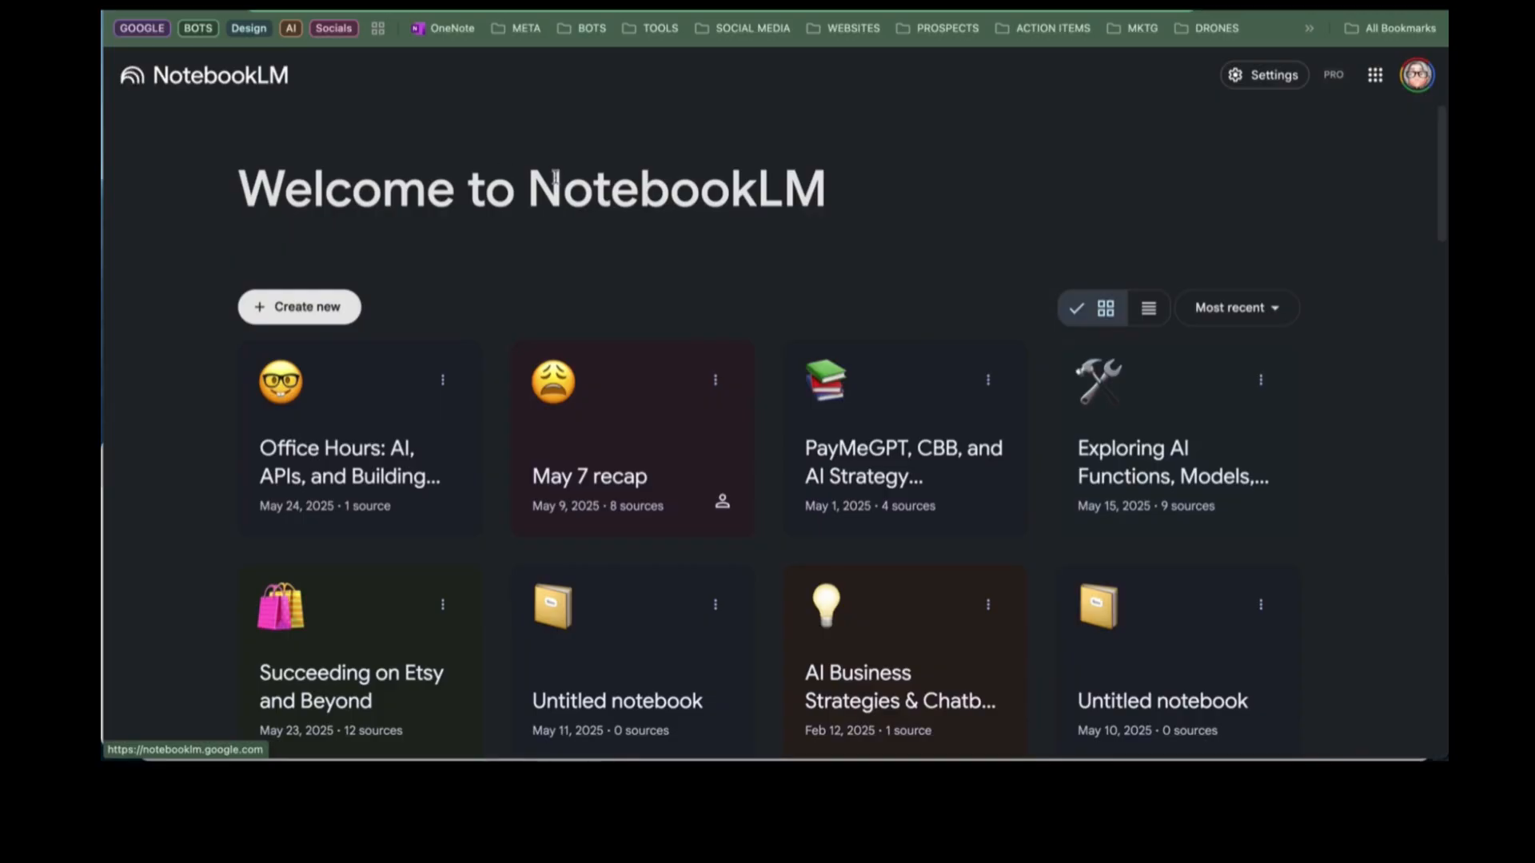
click(334, 308)
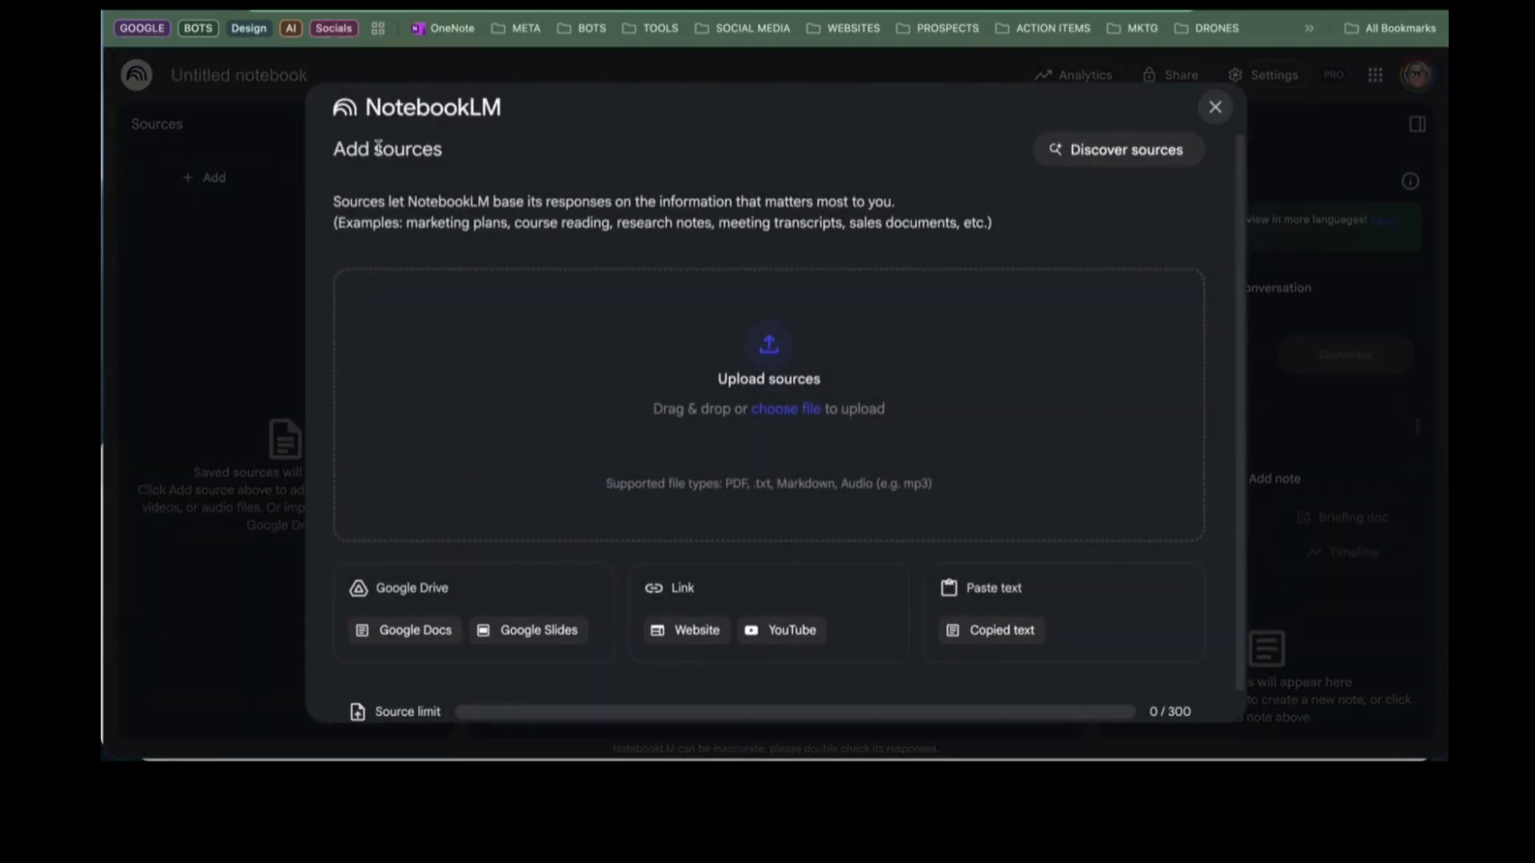
click(401, 630)
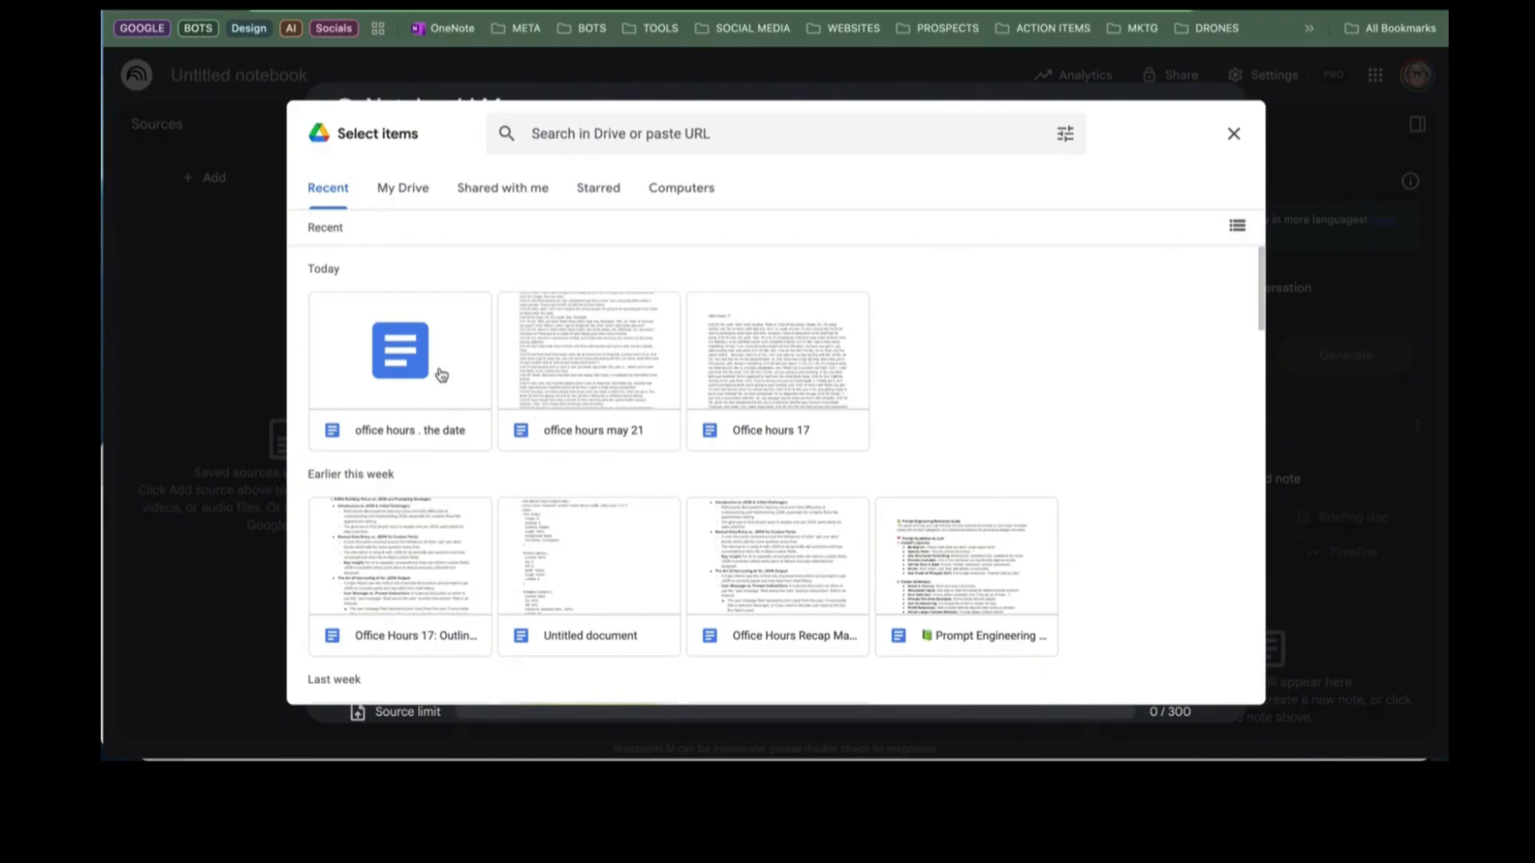
click(440, 374)
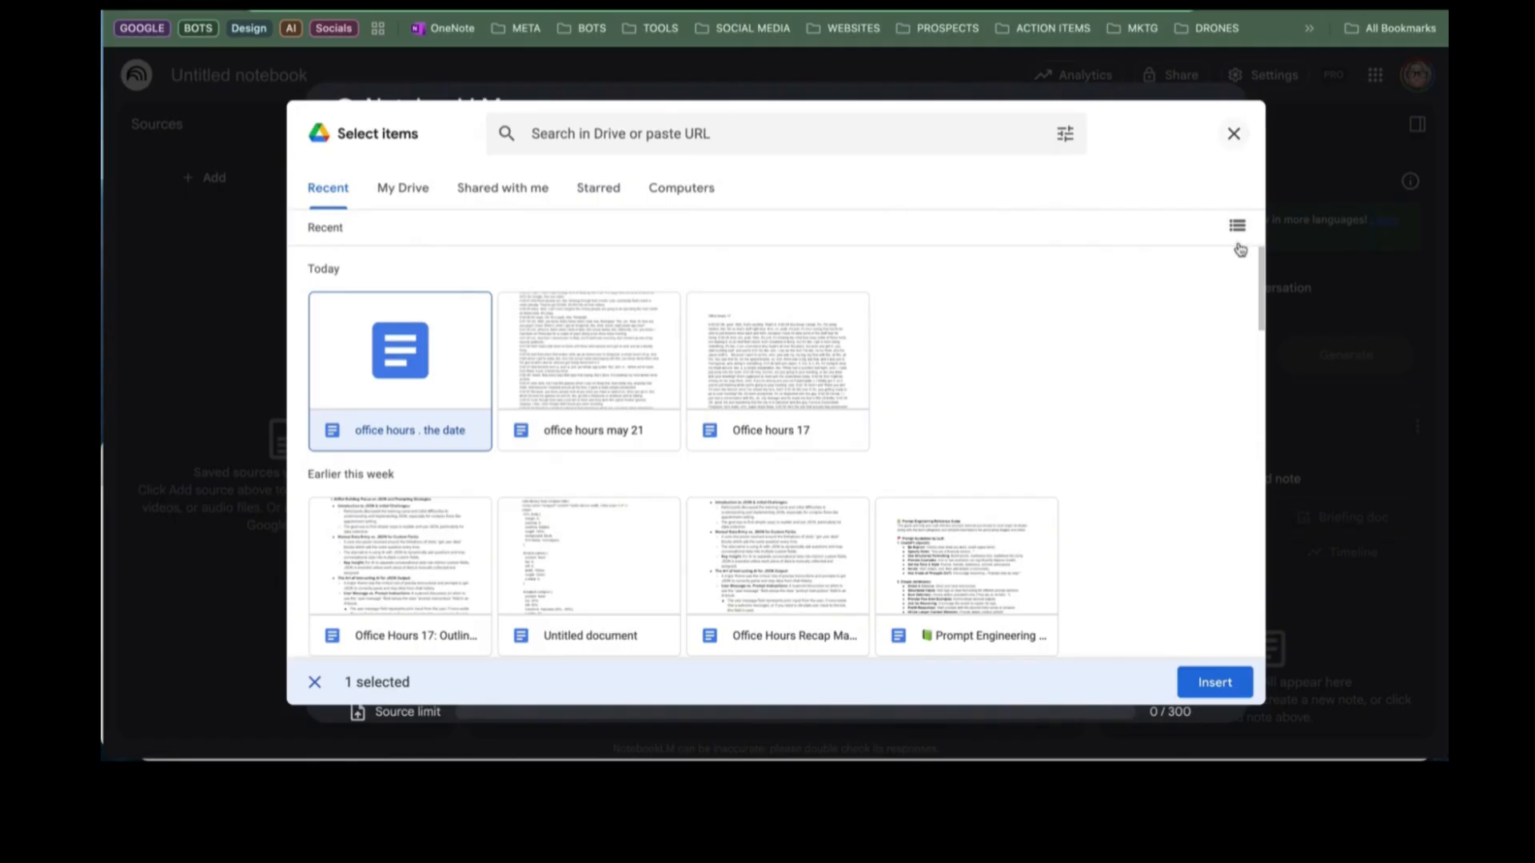
click(1236, 684)
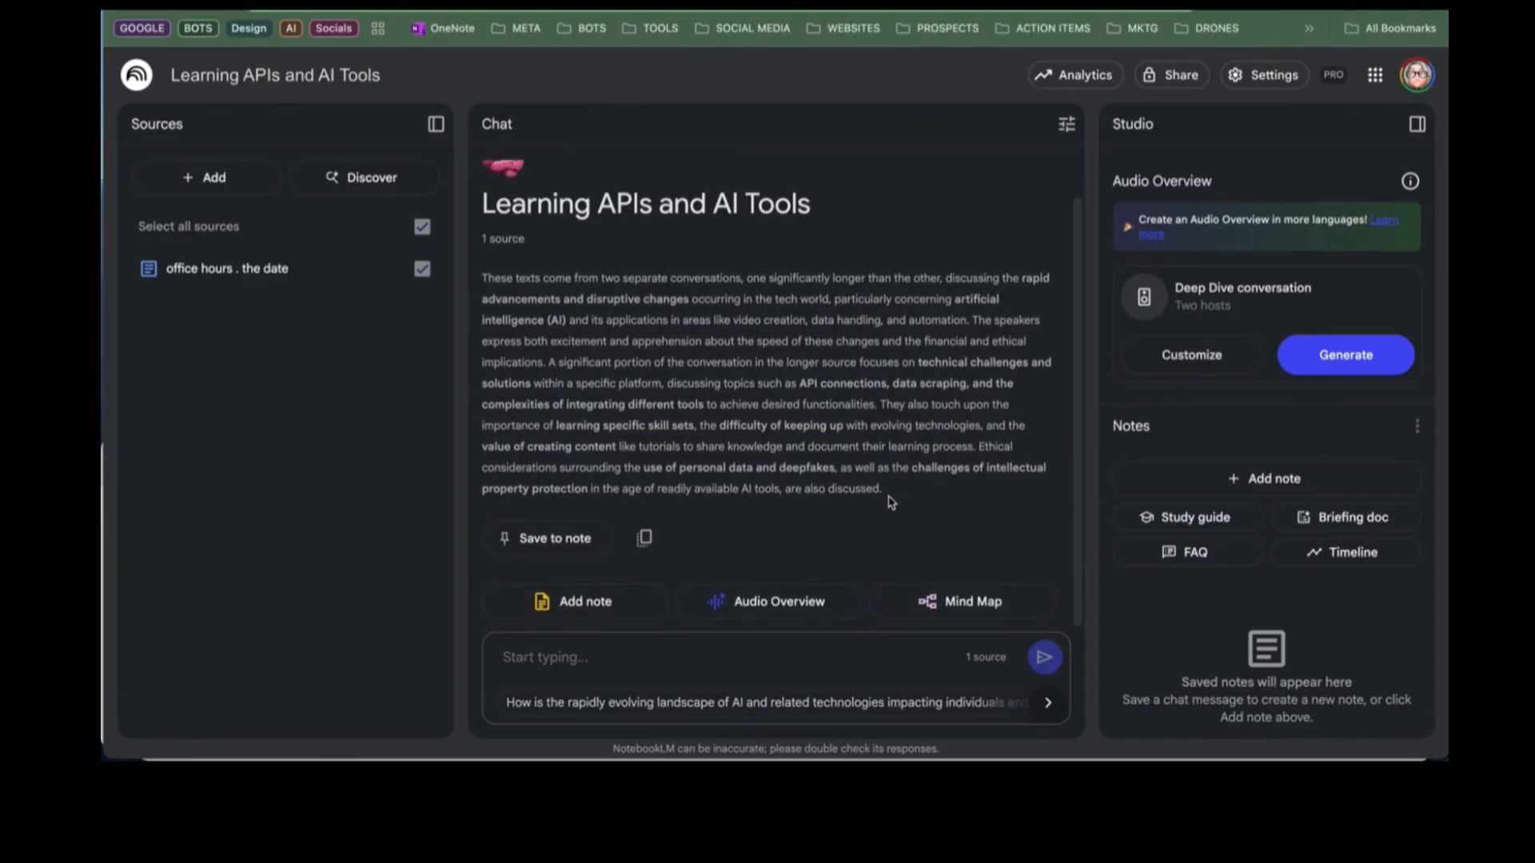
- Generate a mind map for the new notebook, and view the saved "Office Hours: AI, Tools, and Trends" map in the May 21 notebook
click(983, 615)
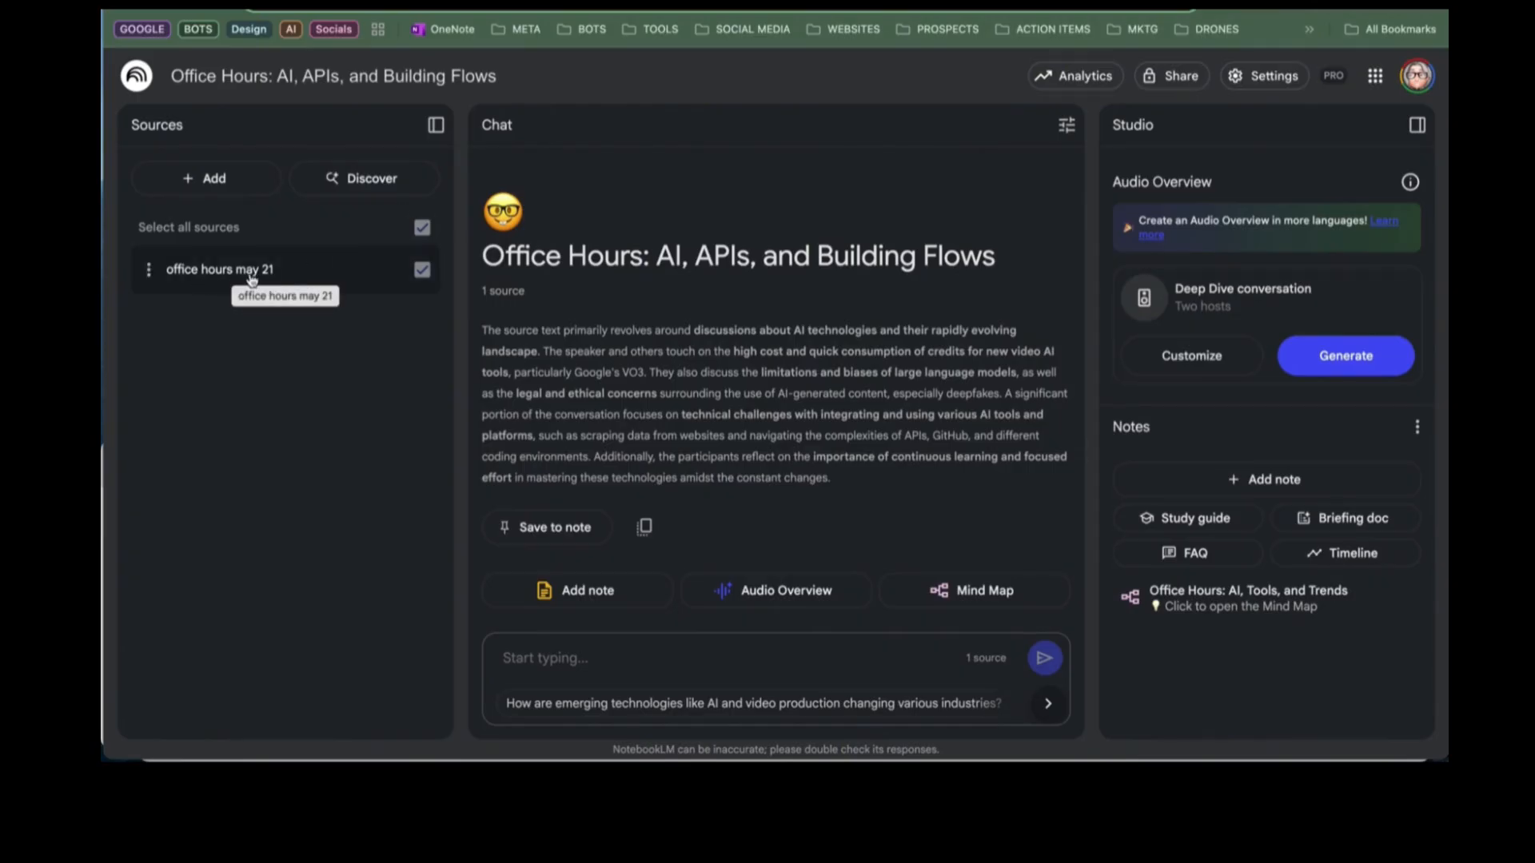
click(1257, 606)
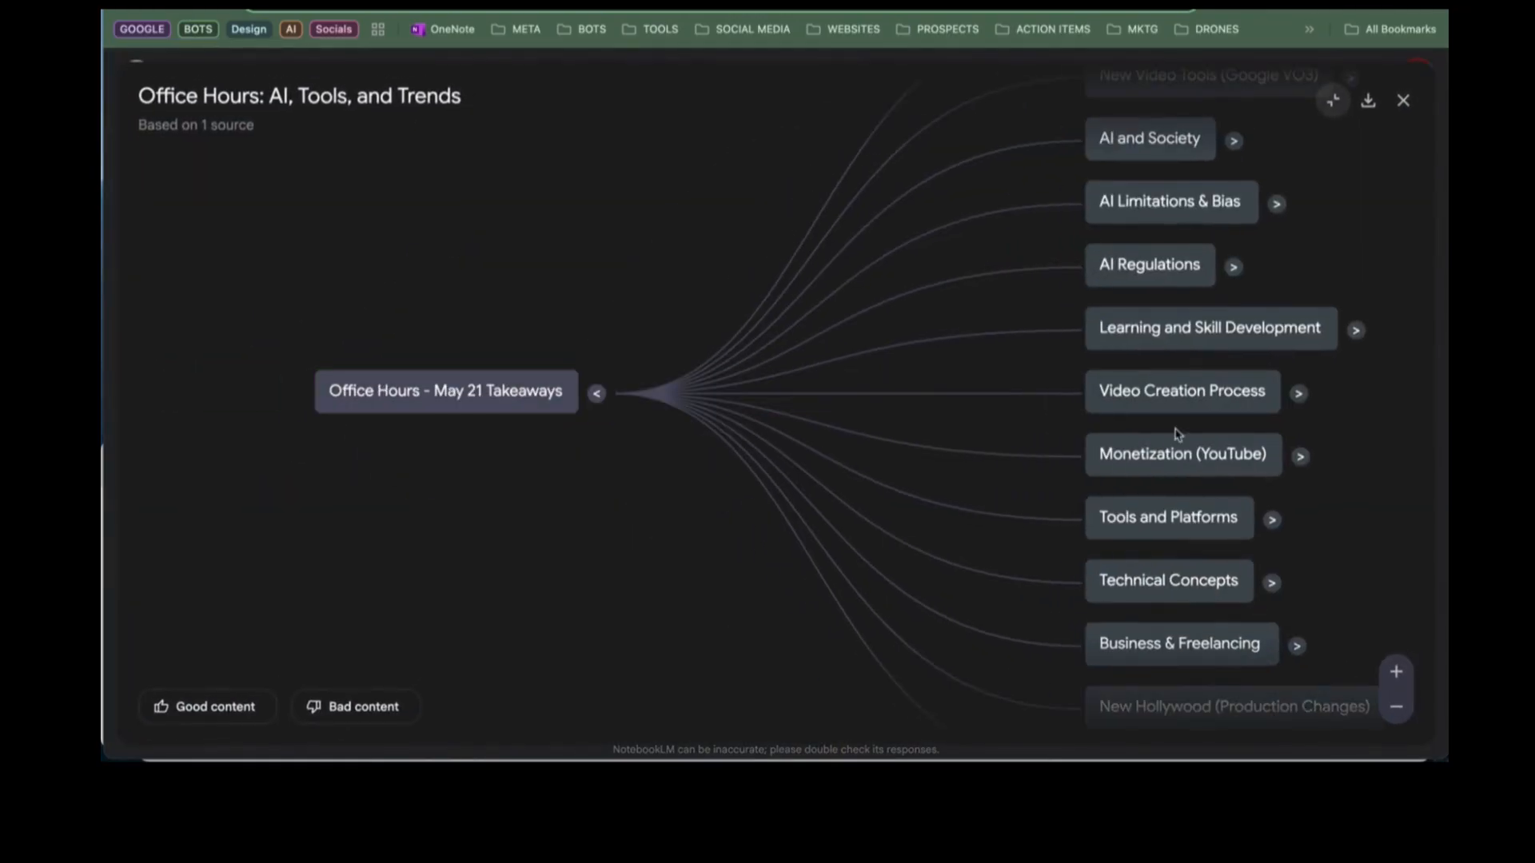
drag(809, 281, 477, 270)
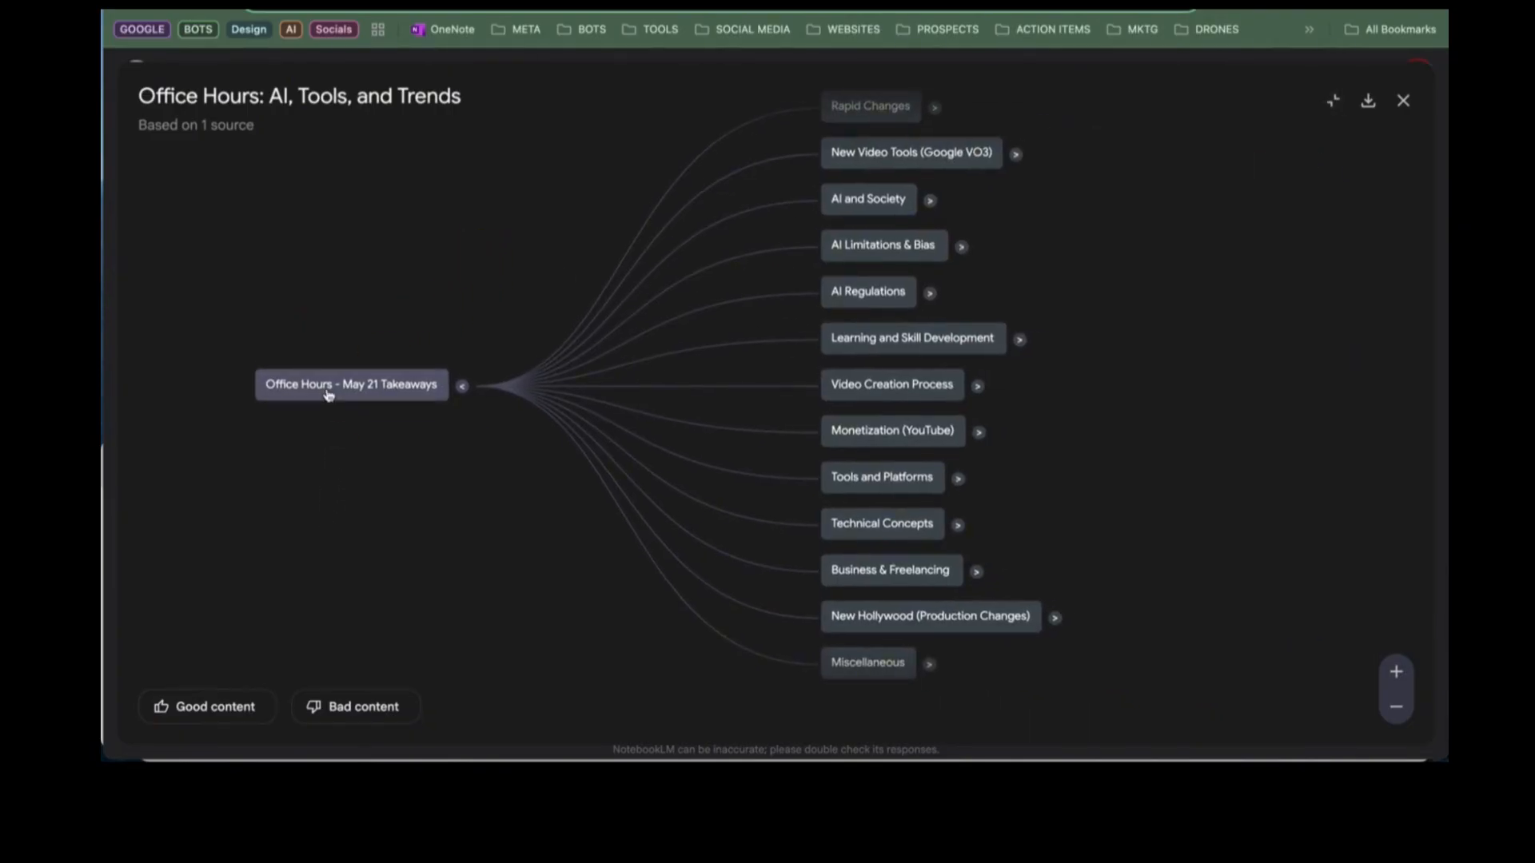
scroll(889, 128, up, 3)
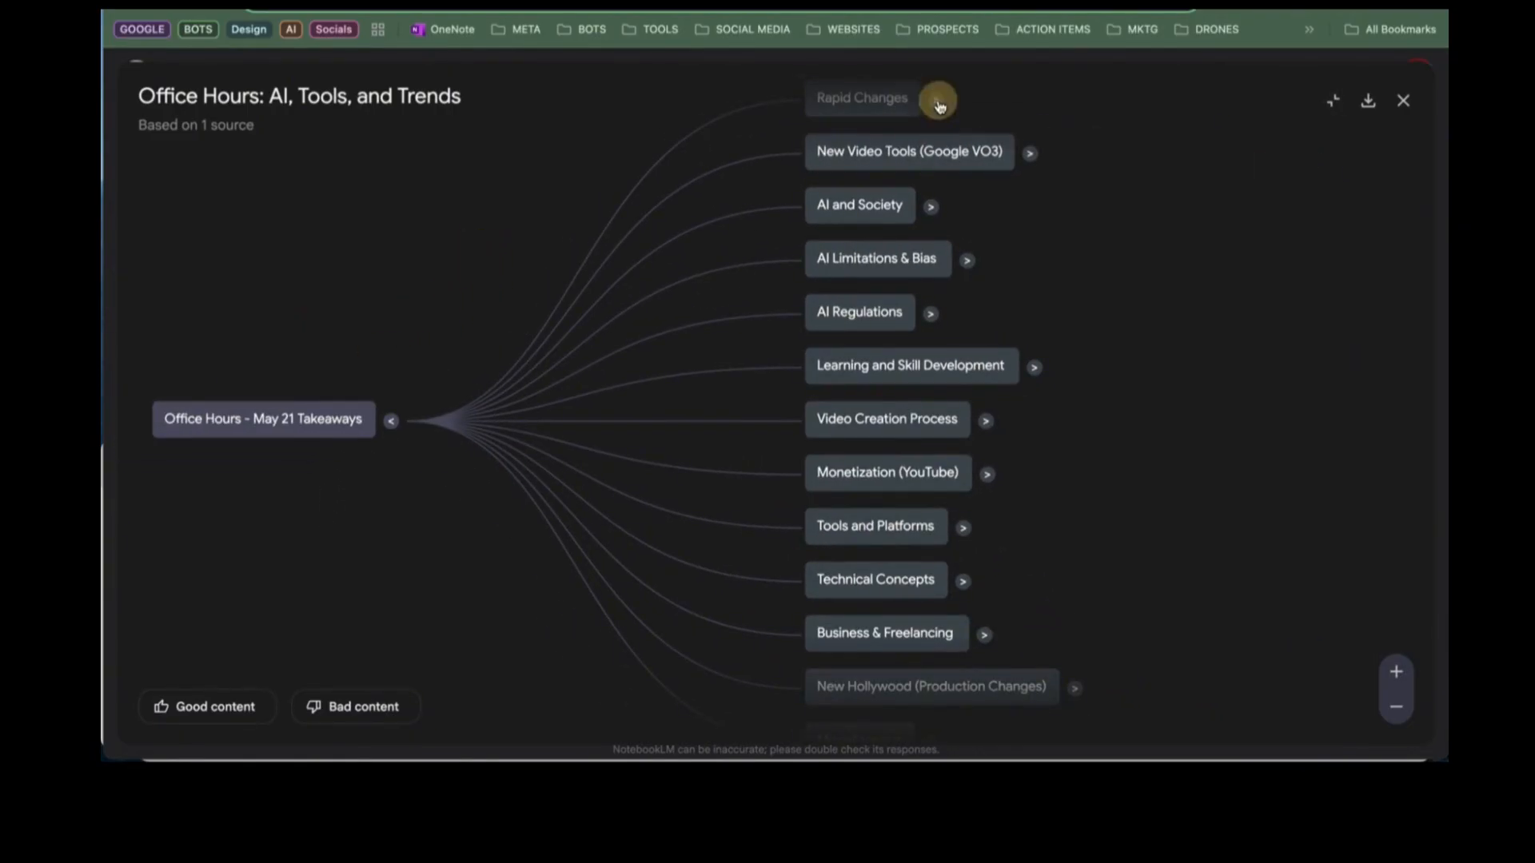
- Generate a briefing document from the "office hours may 21" source and read through its main themes and areas of ongoing challenge
click(1370, 522)
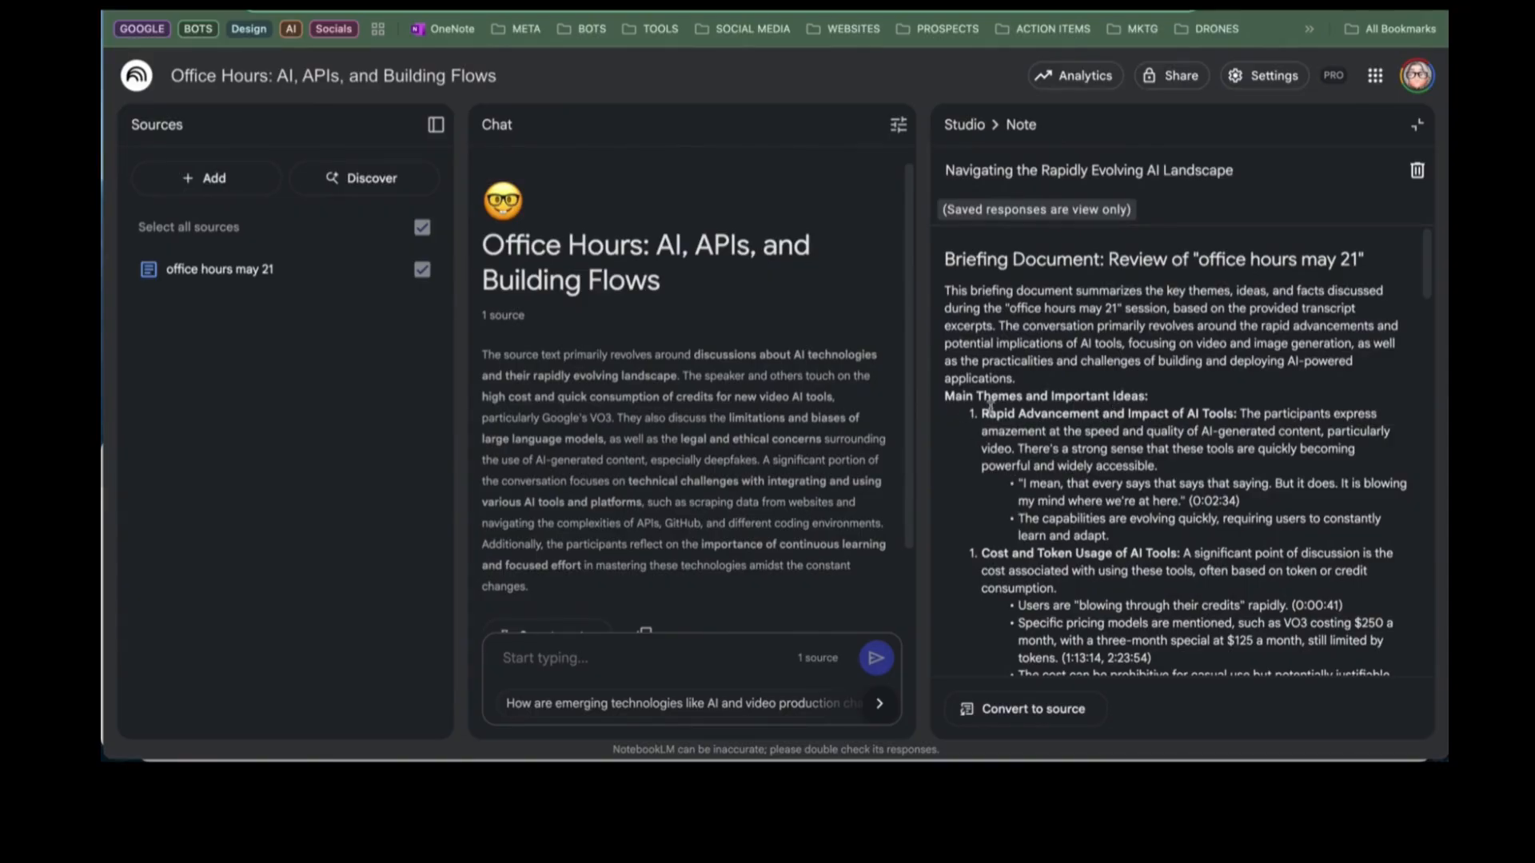
drag(988, 413, 1254, 414)
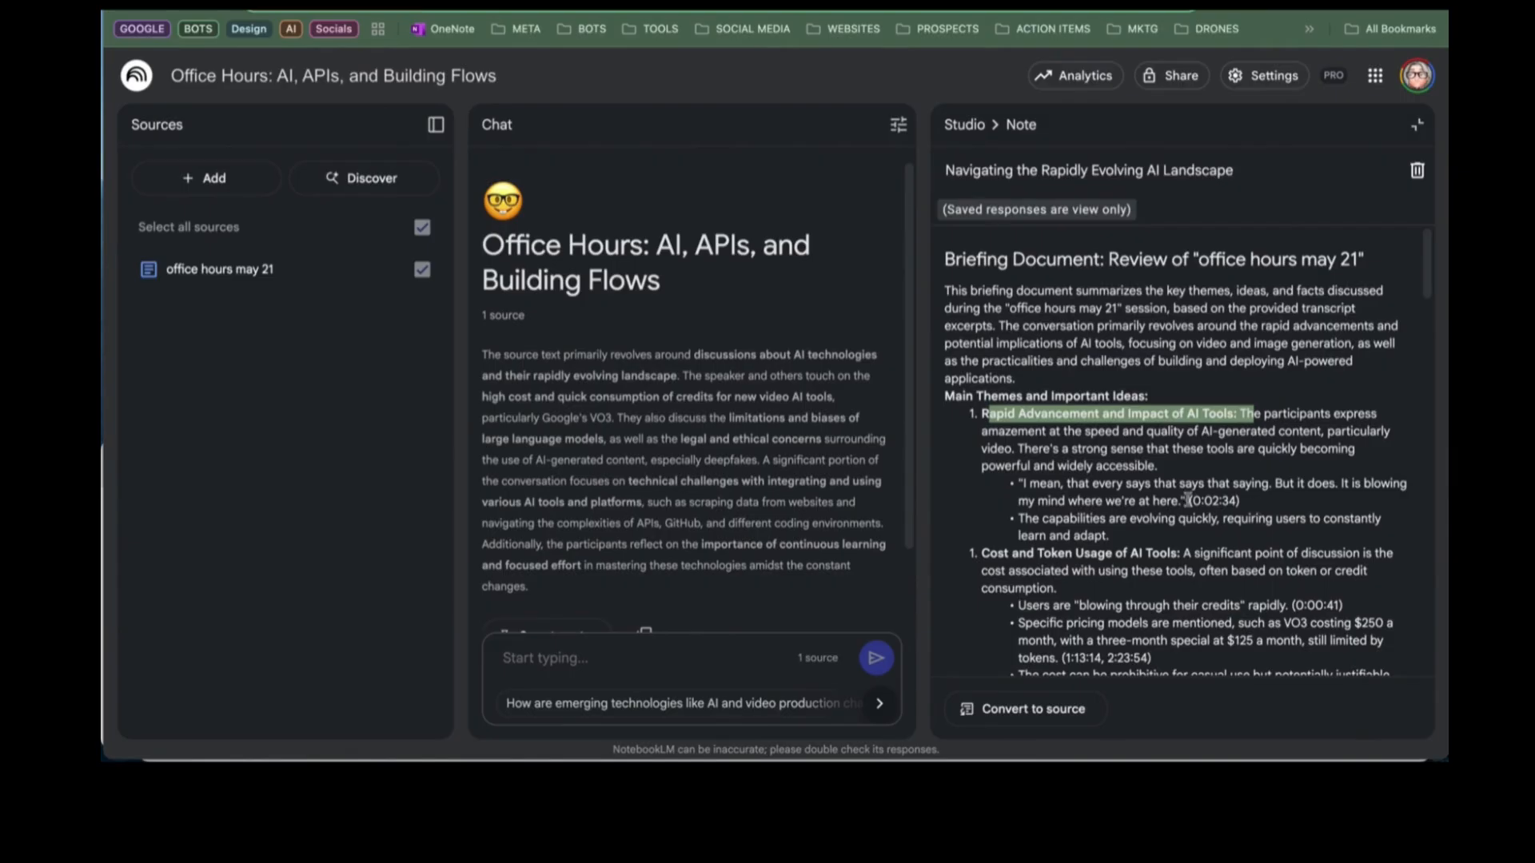
scroll(1004, 549, down, 1)
drag(977, 534, 1194, 534)
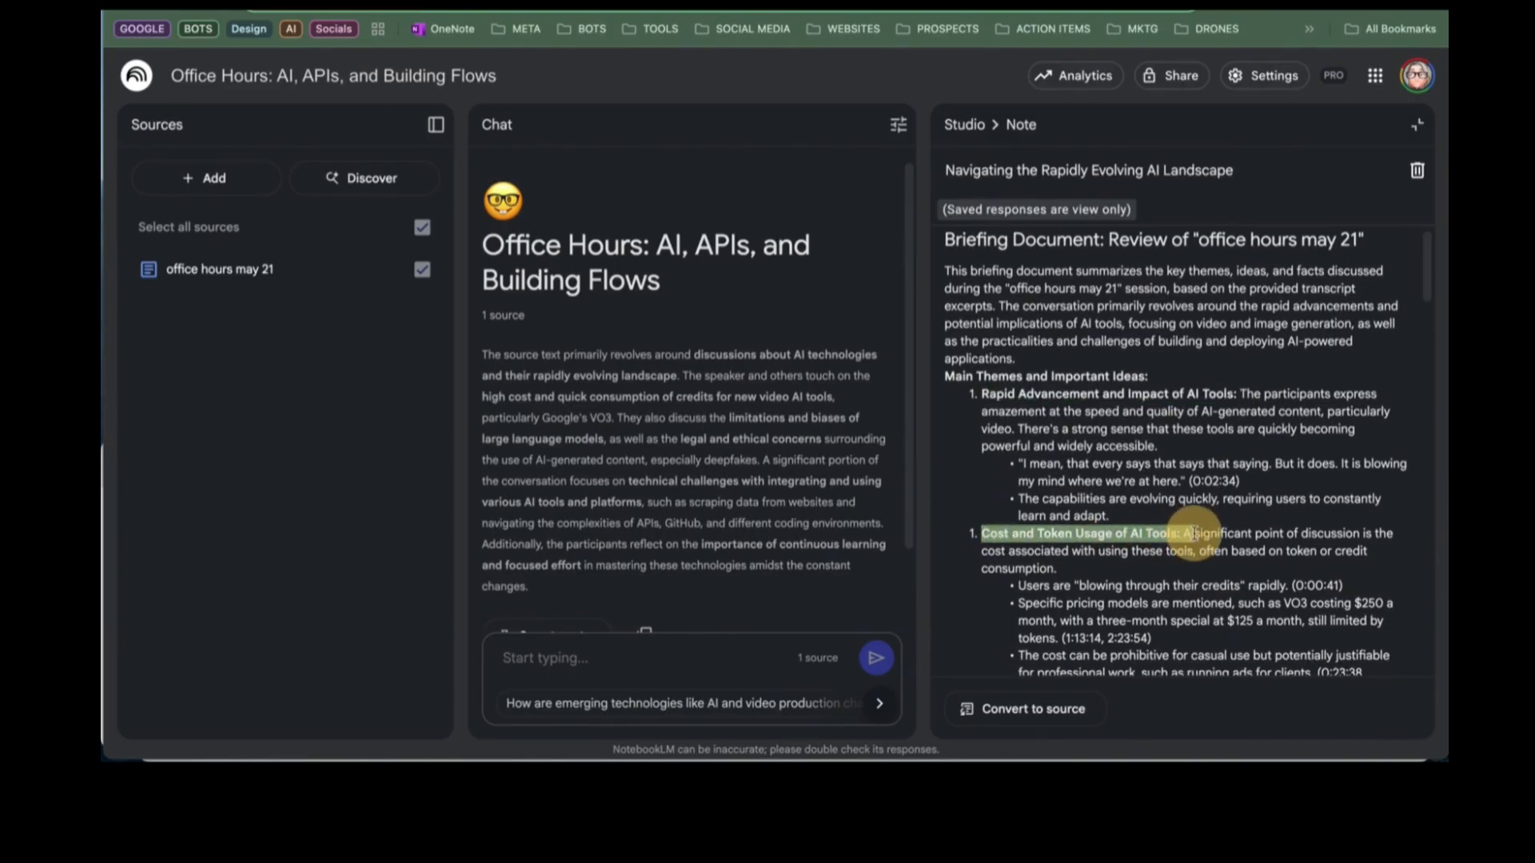
scroll(1167, 520, down, 3)
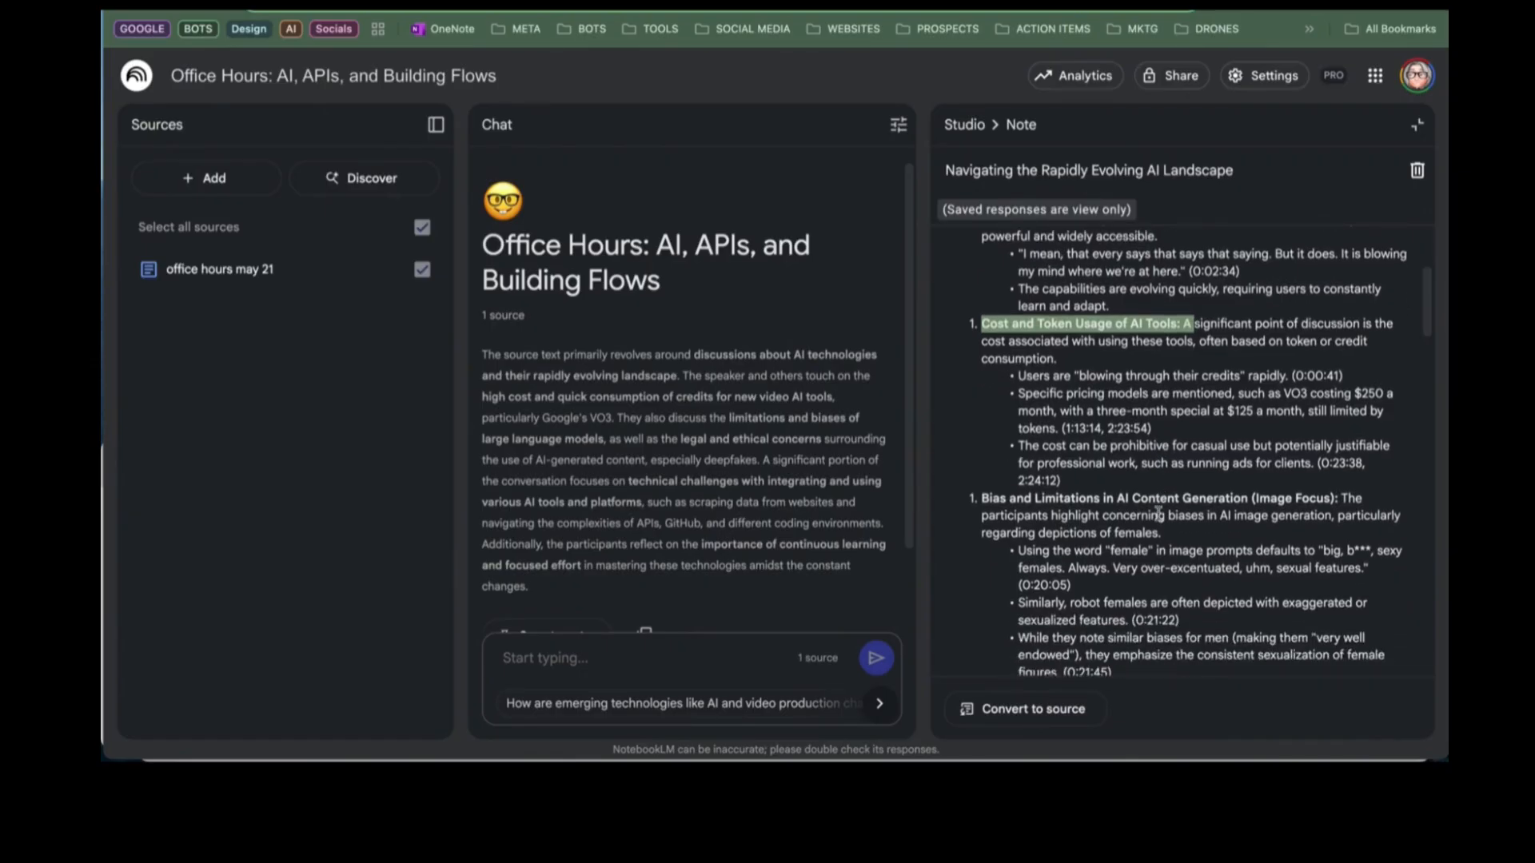
drag(983, 496, 1211, 498)
scroll(1207, 501, down, 5)
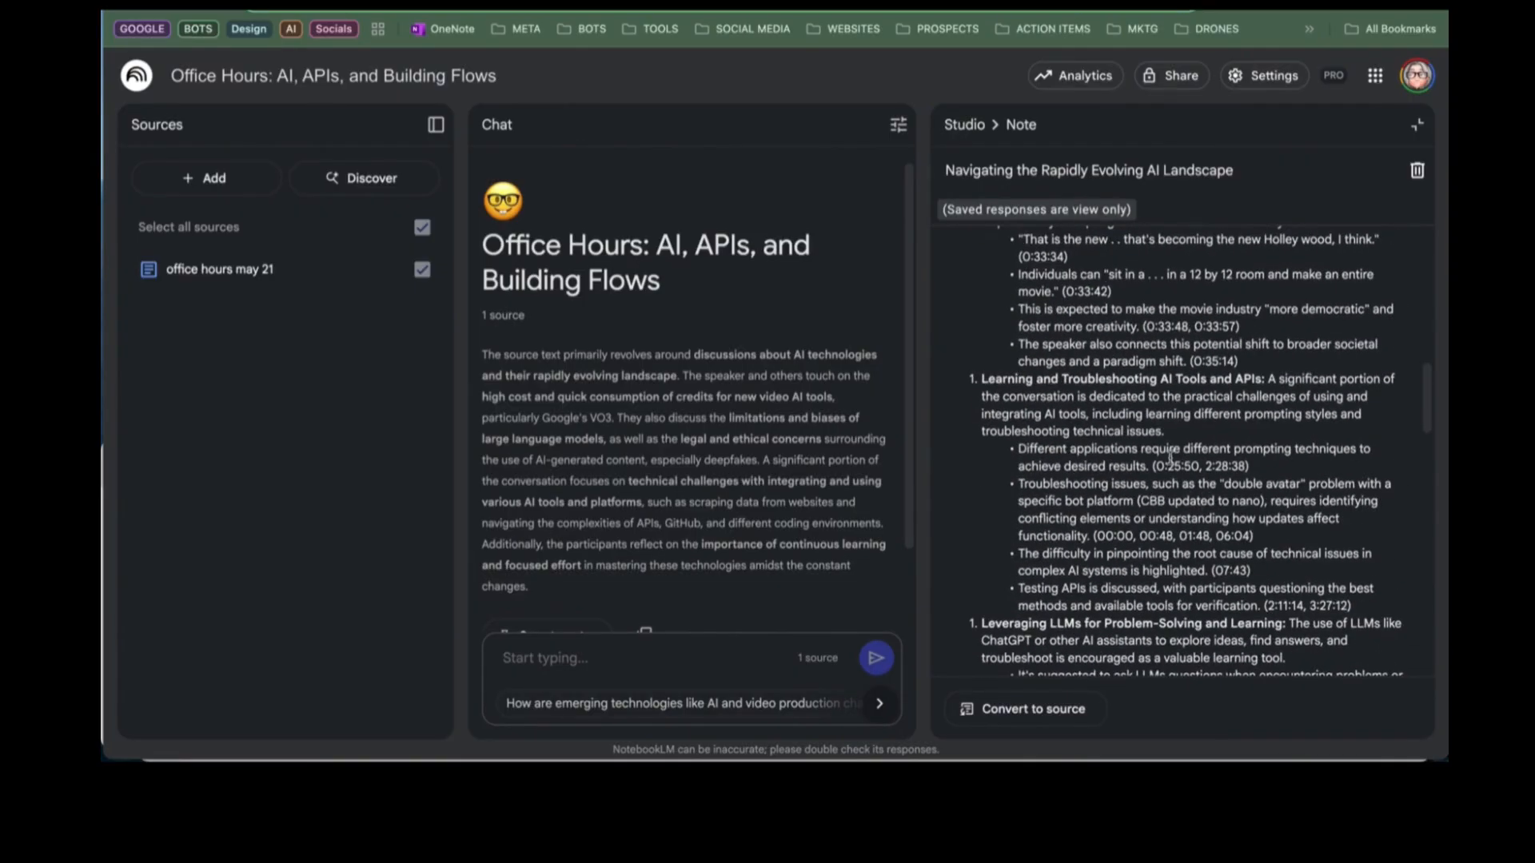
scroll(1103, 488, down, 5)
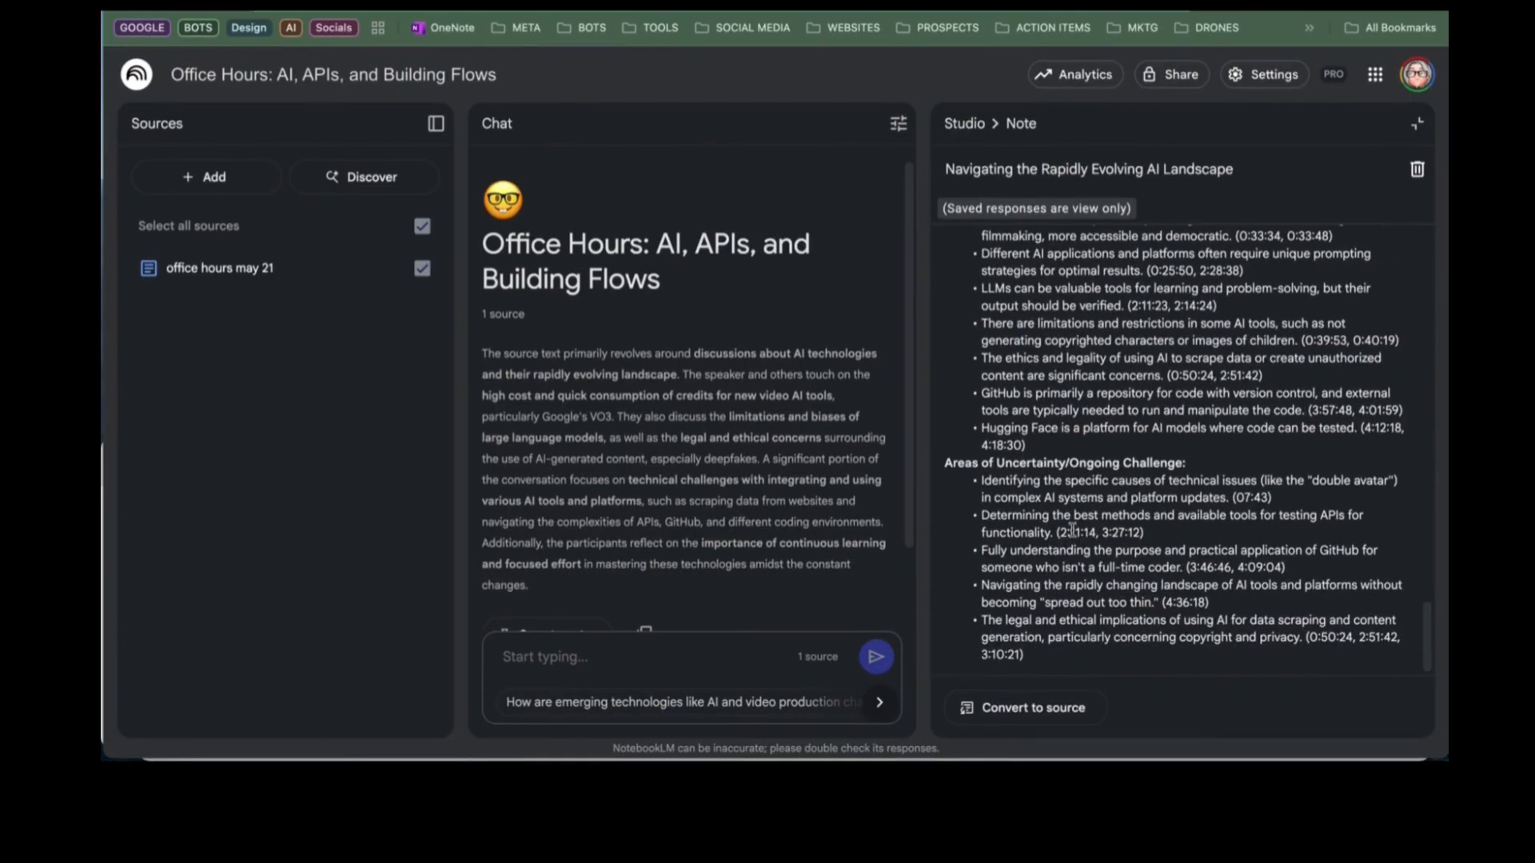
- Convert the "Navigating the Rapidly Evolving AI Landscape" briefing note to a source and leave it as the only selected source
scroll(1071, 532, up, 10)
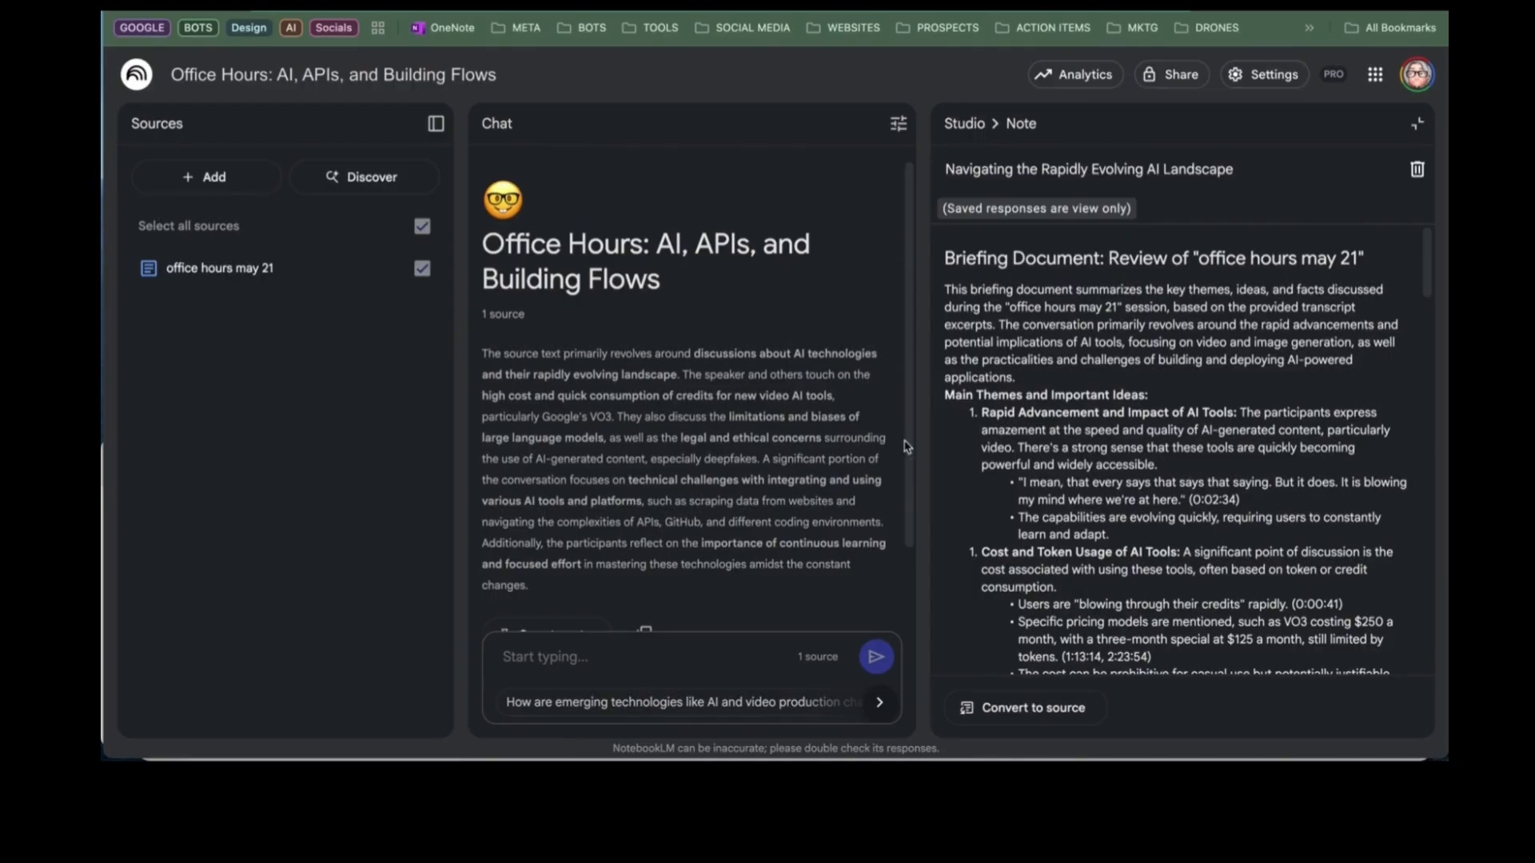
click(1063, 707)
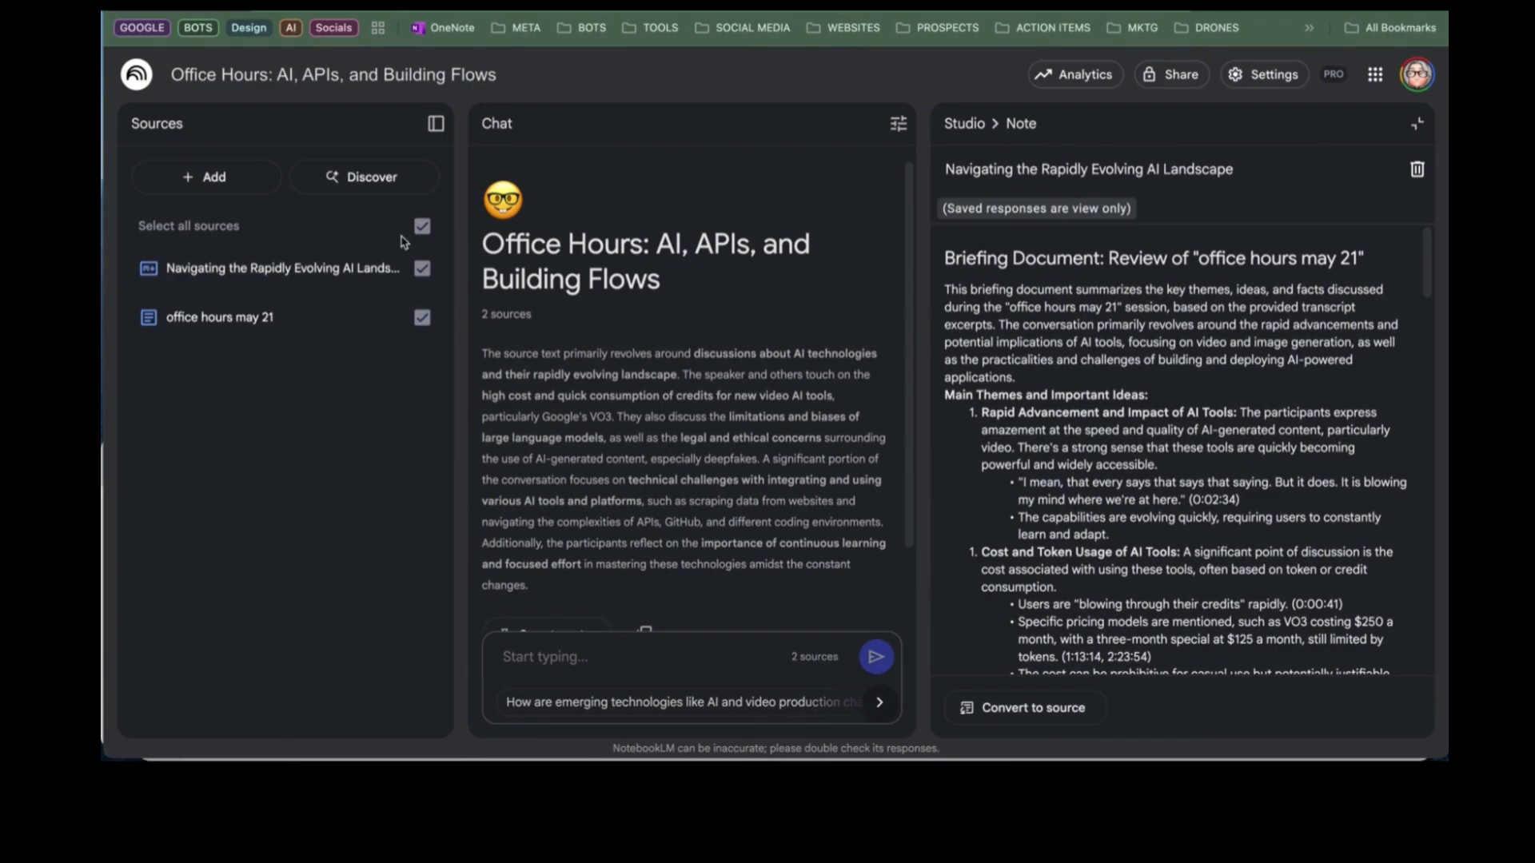
click(423, 270)
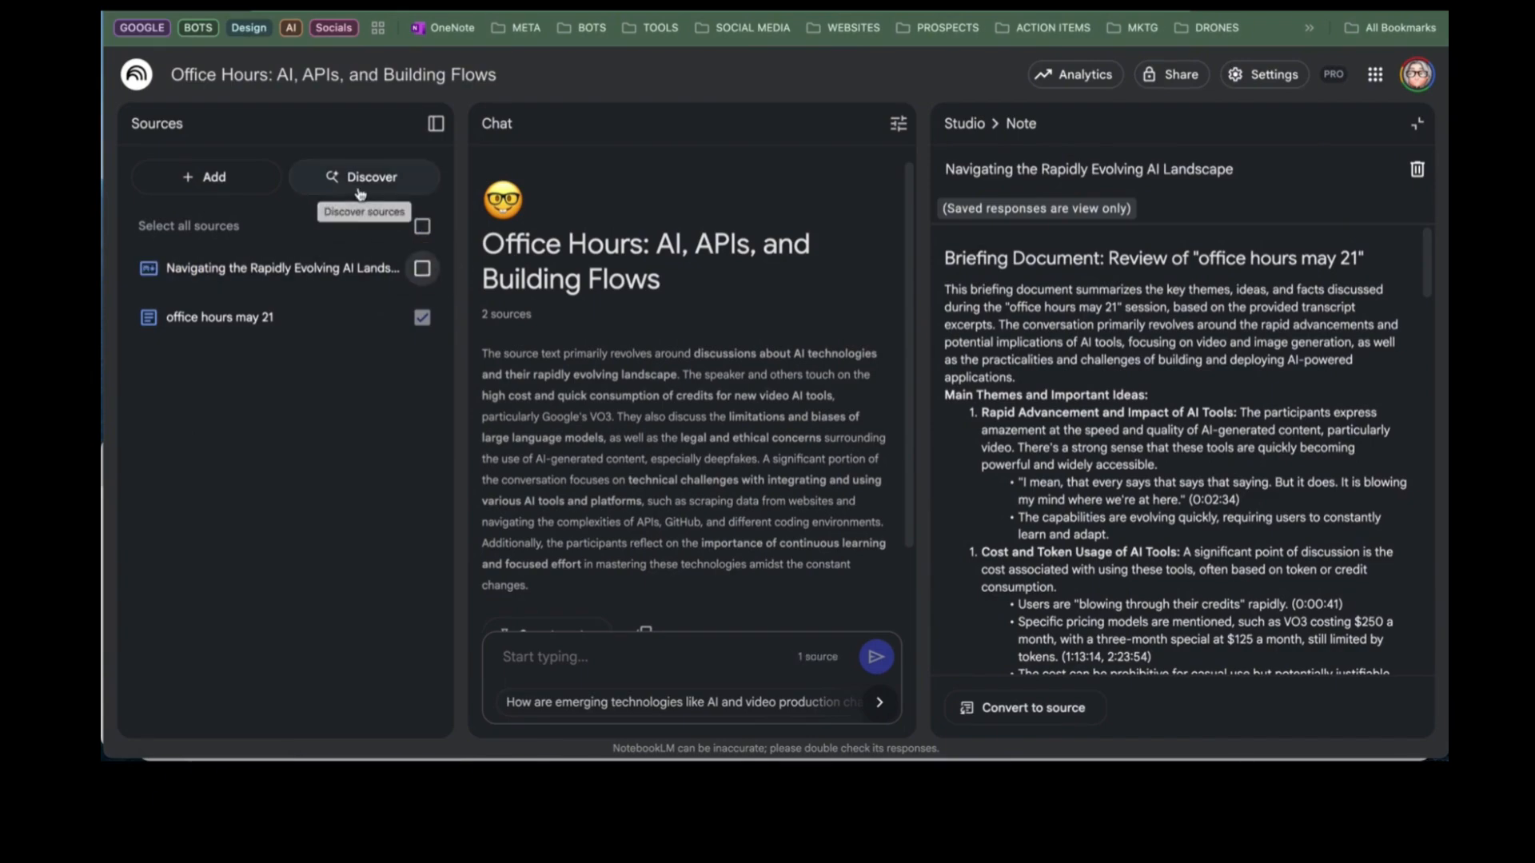
click(422, 269)
click(423, 319)
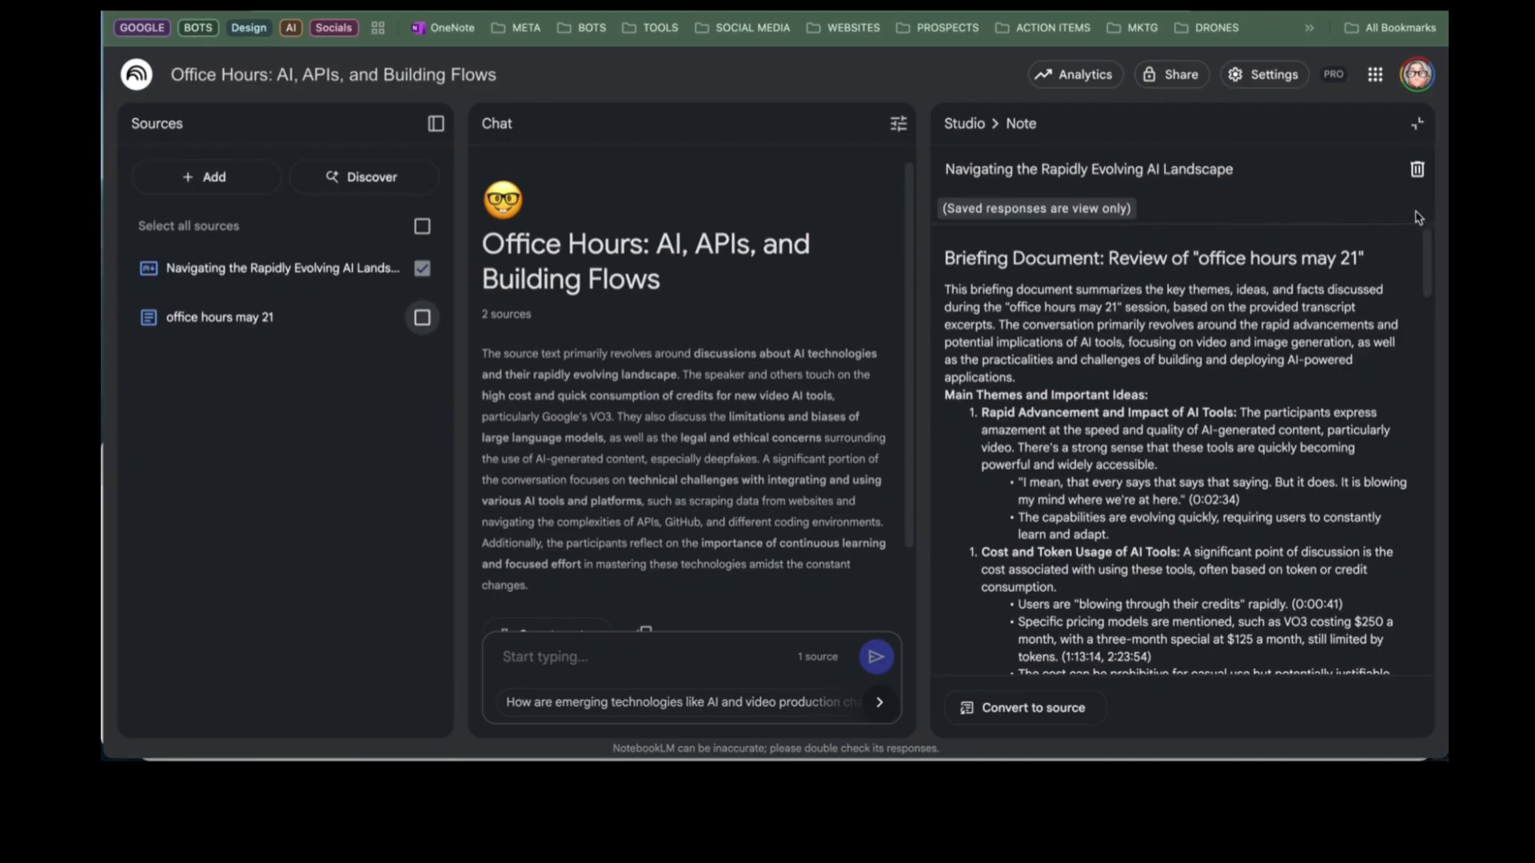
- Return to the notebook's notes list and convert all notes into one combined source
click(965, 124)
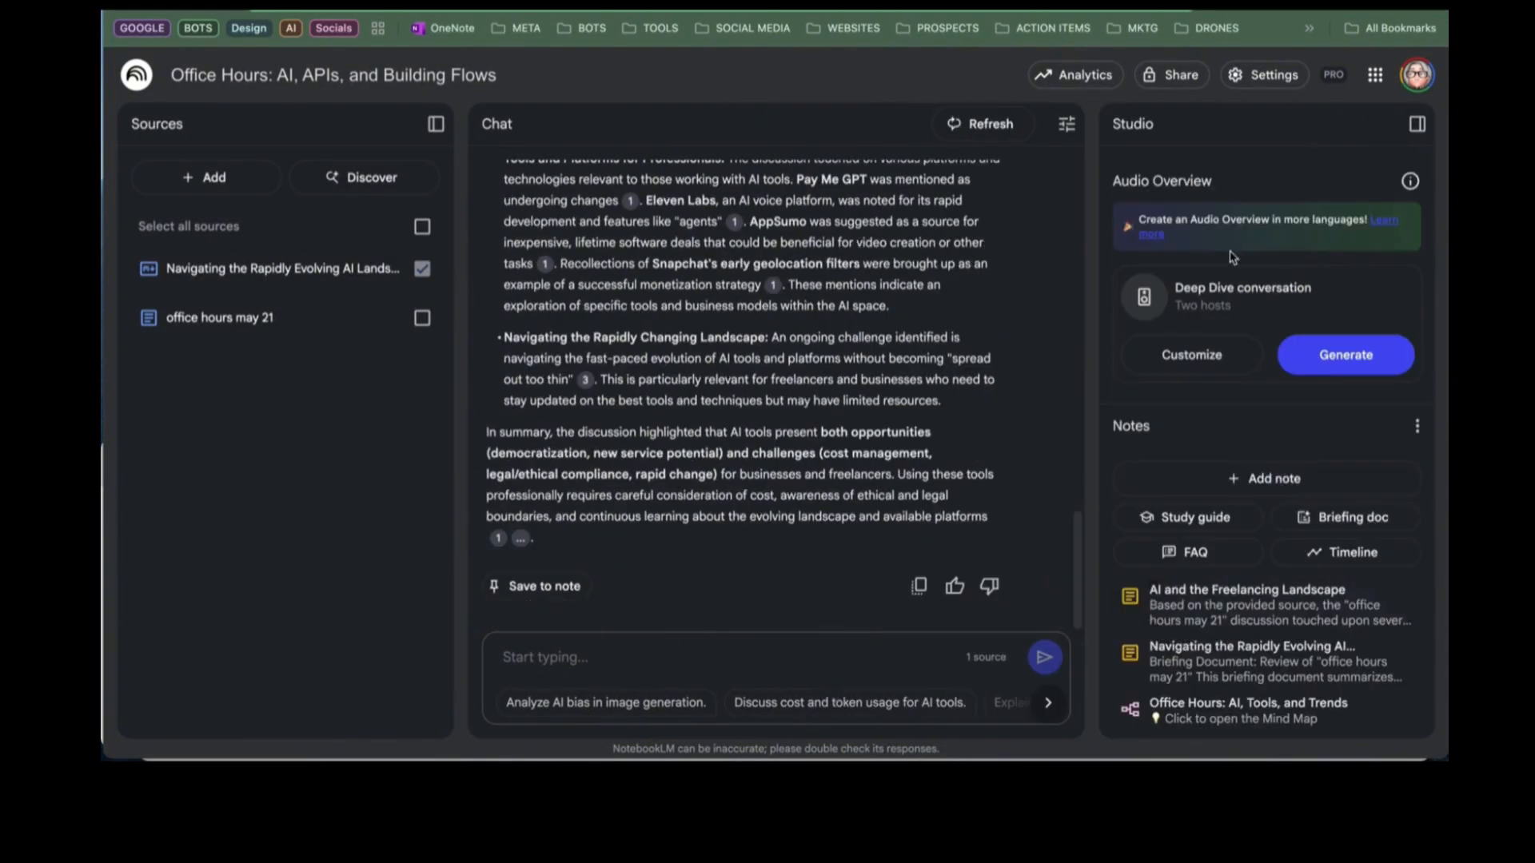
click(1417, 426)
click(1343, 462)
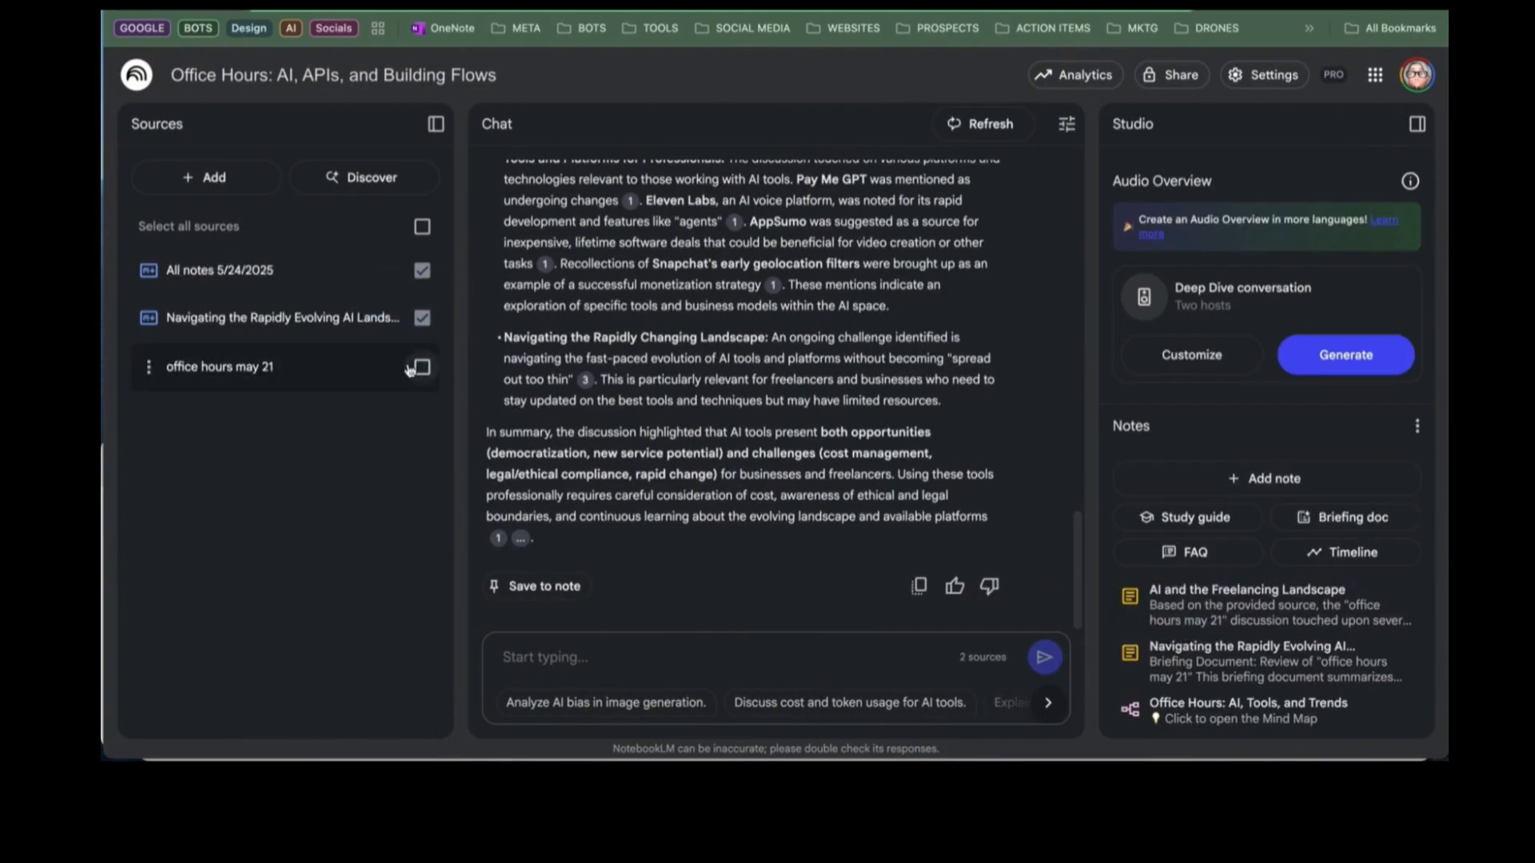
- Convert the "AI and the Freelancing Landscape" note to a source and delete that source from the notebook
click(1199, 599)
click(1033, 708)
click(149, 318)
click(180, 362)
click(919, 439)
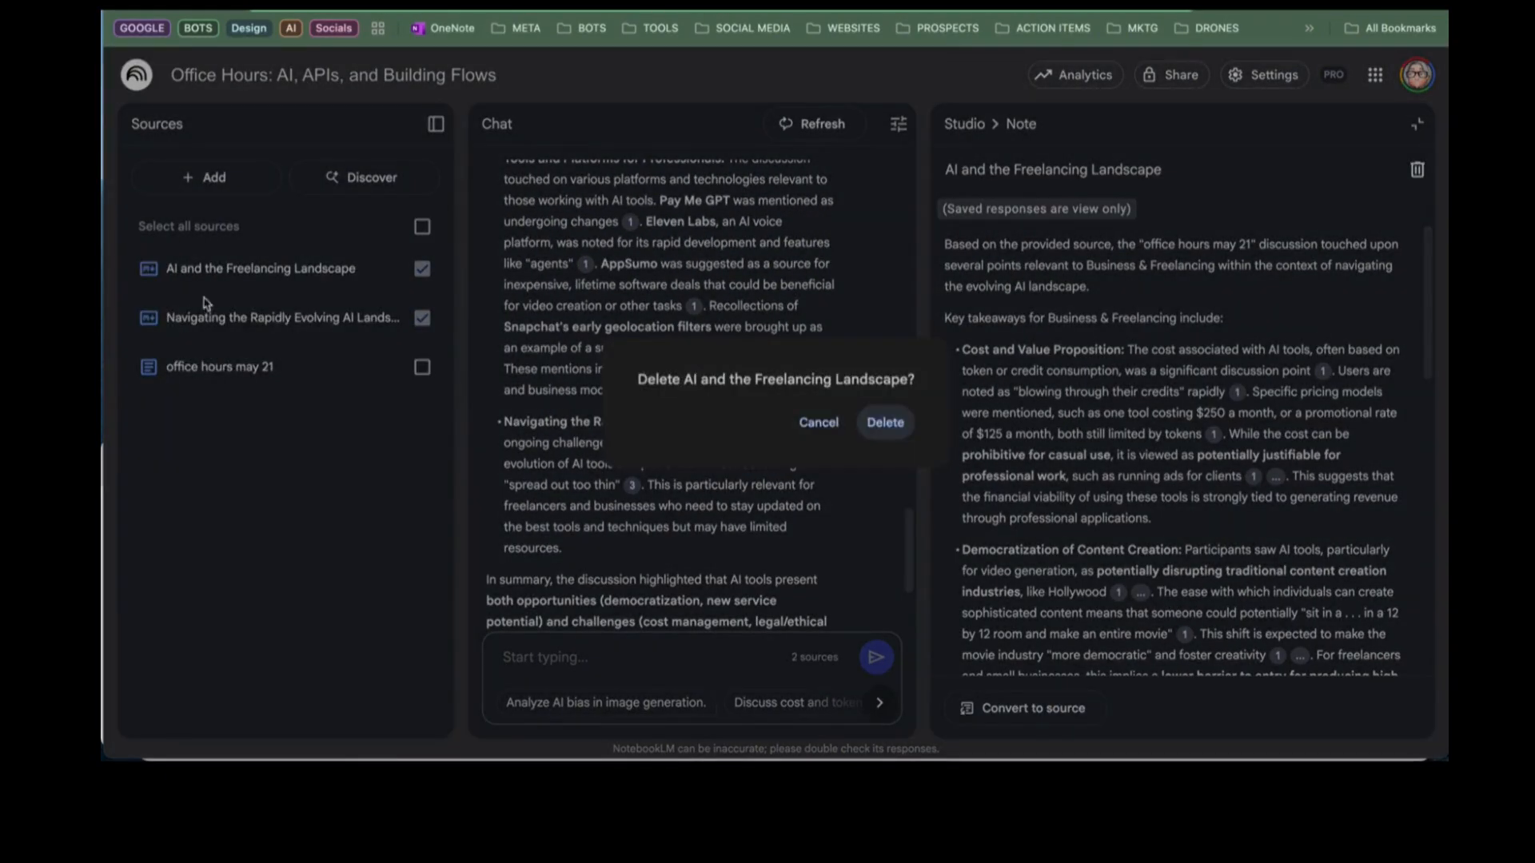
click(884, 422)
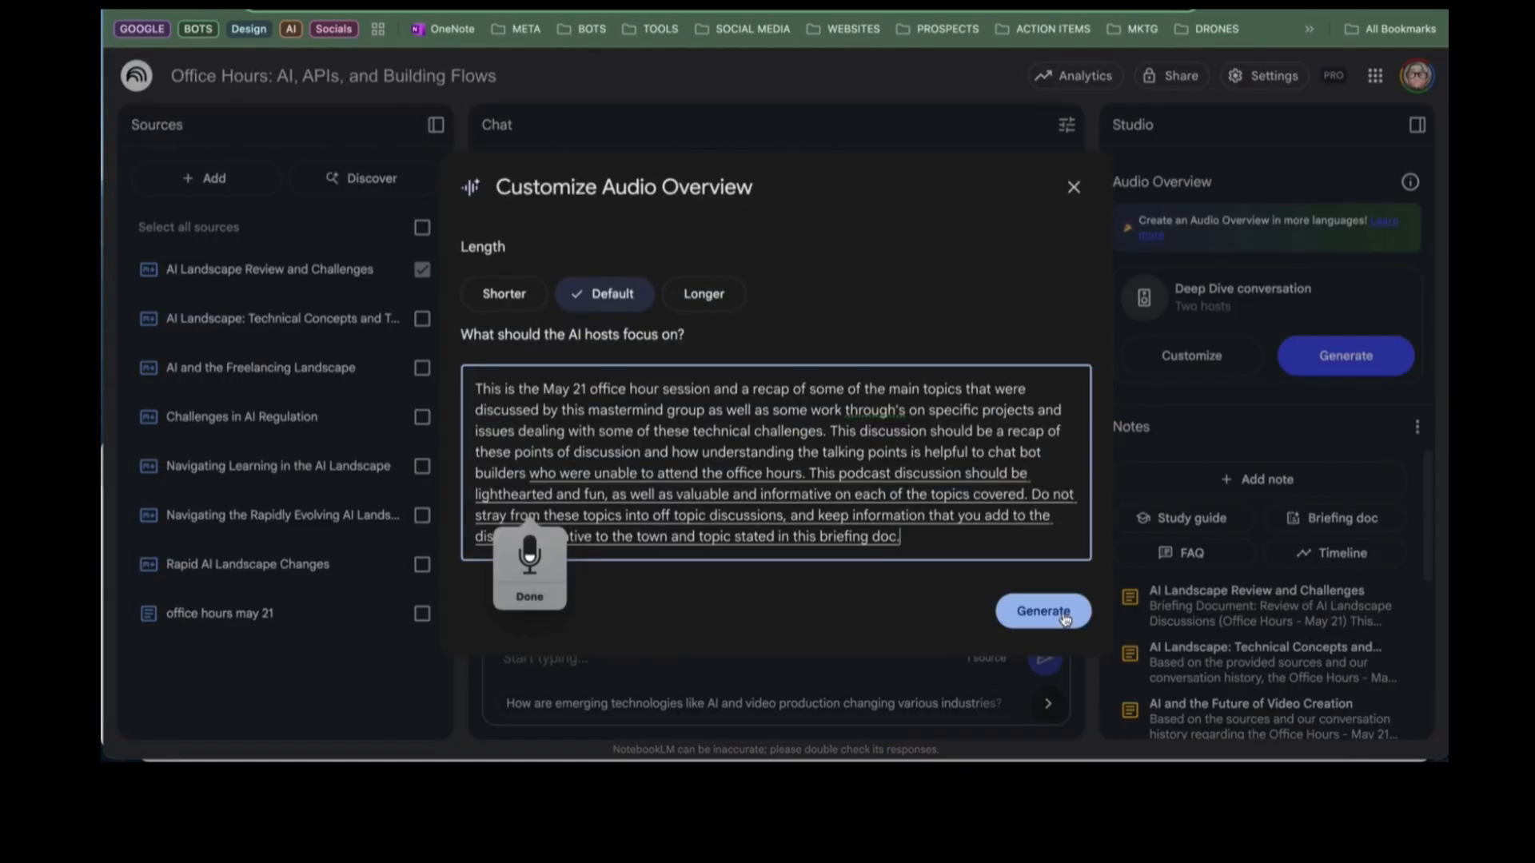
- Generate the default-length Audio Overview from the customized prompt recapping the May 21 office hours session
click(1037, 610)
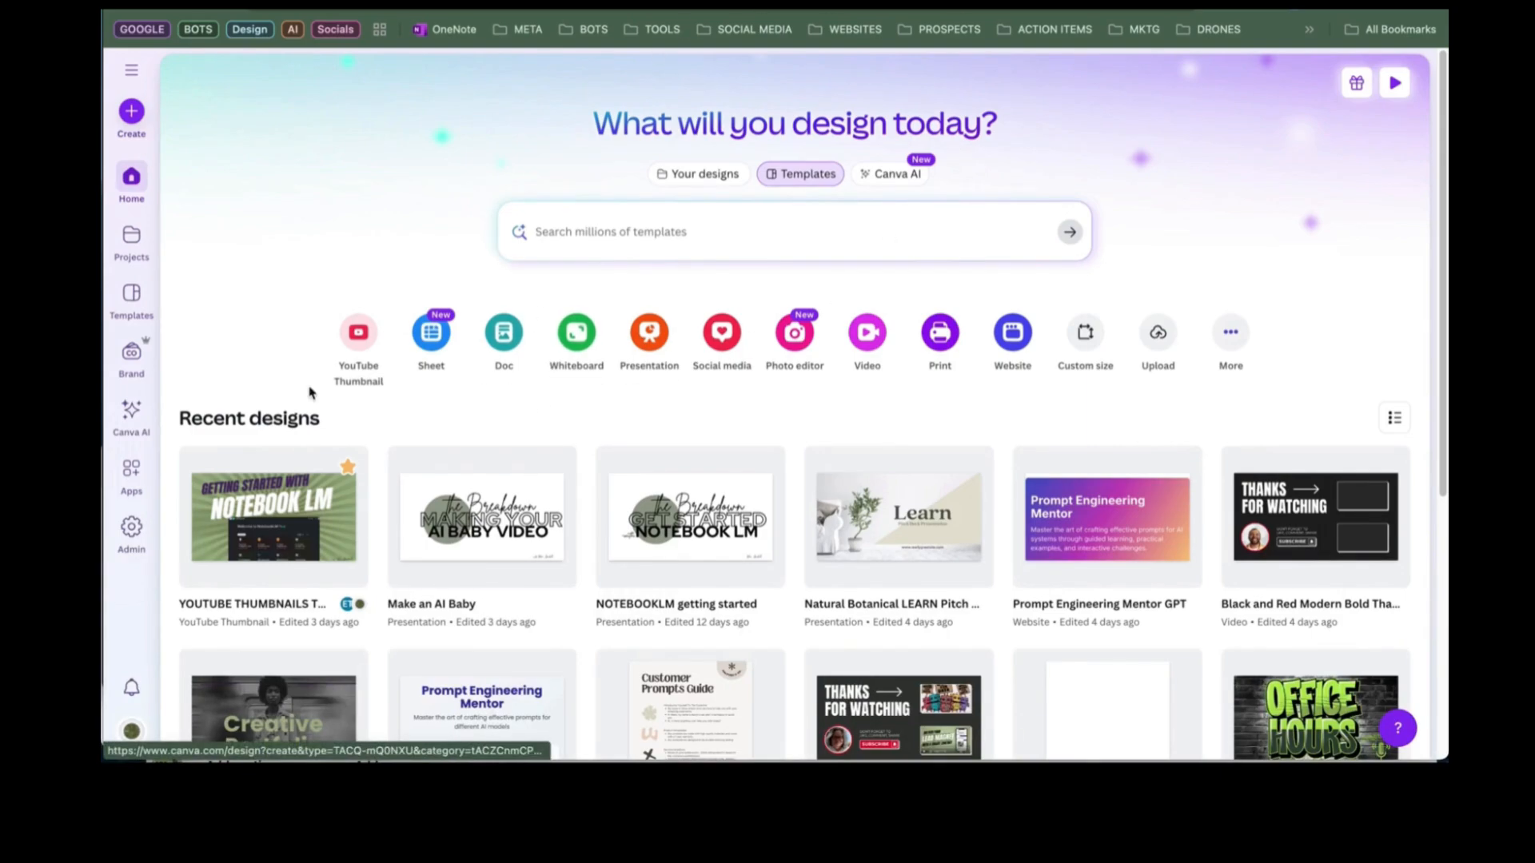
- Switch to Canva, open the recent design "Office Hours episode 17" and make a copy of it
scroll(311, 394, down, 1)
scroll(360, 408, down, 3)
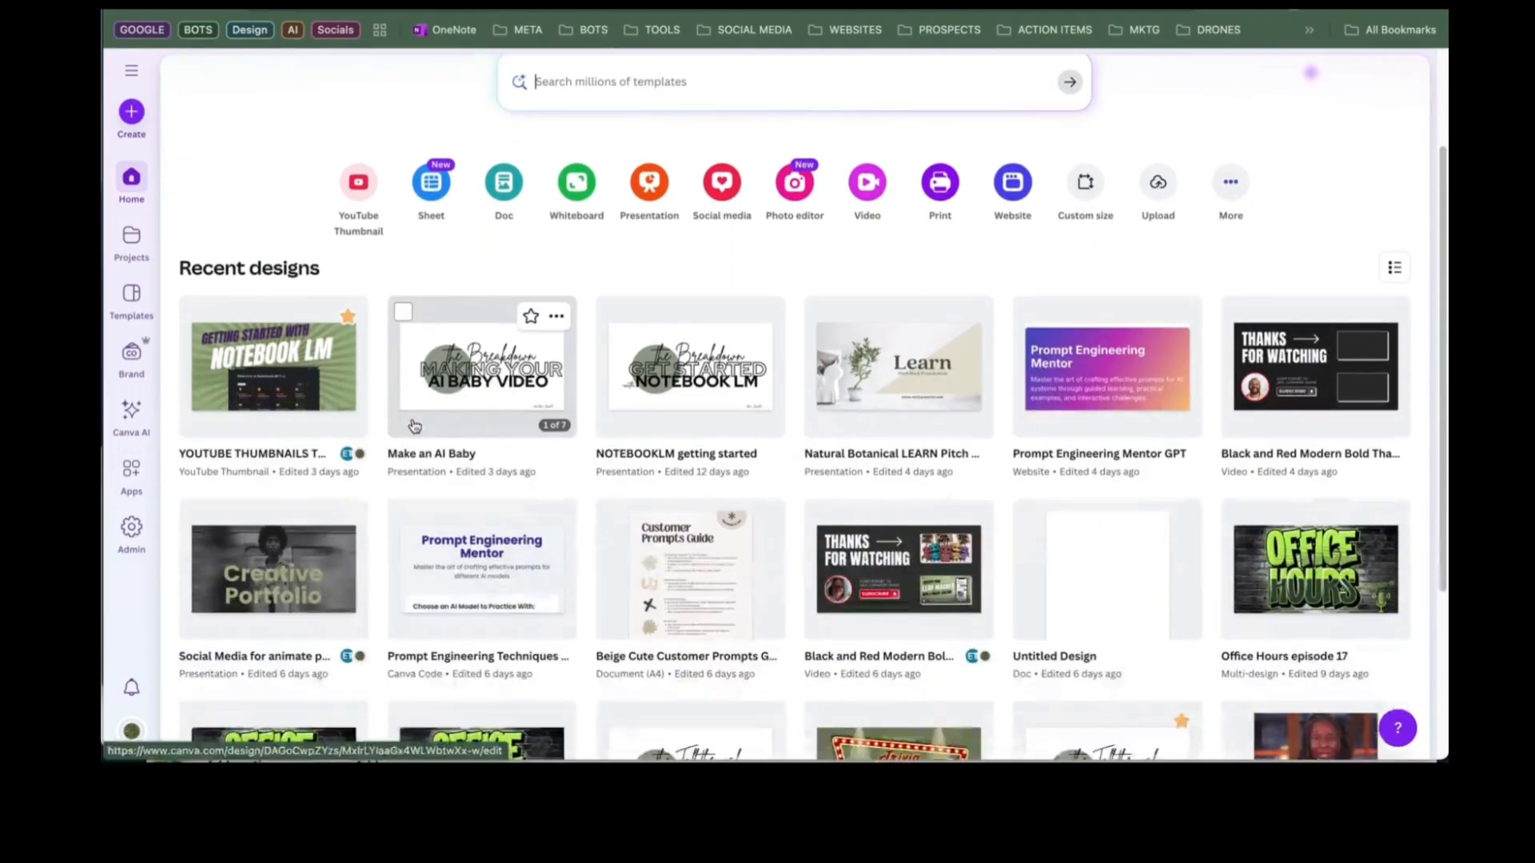
click(1315, 569)
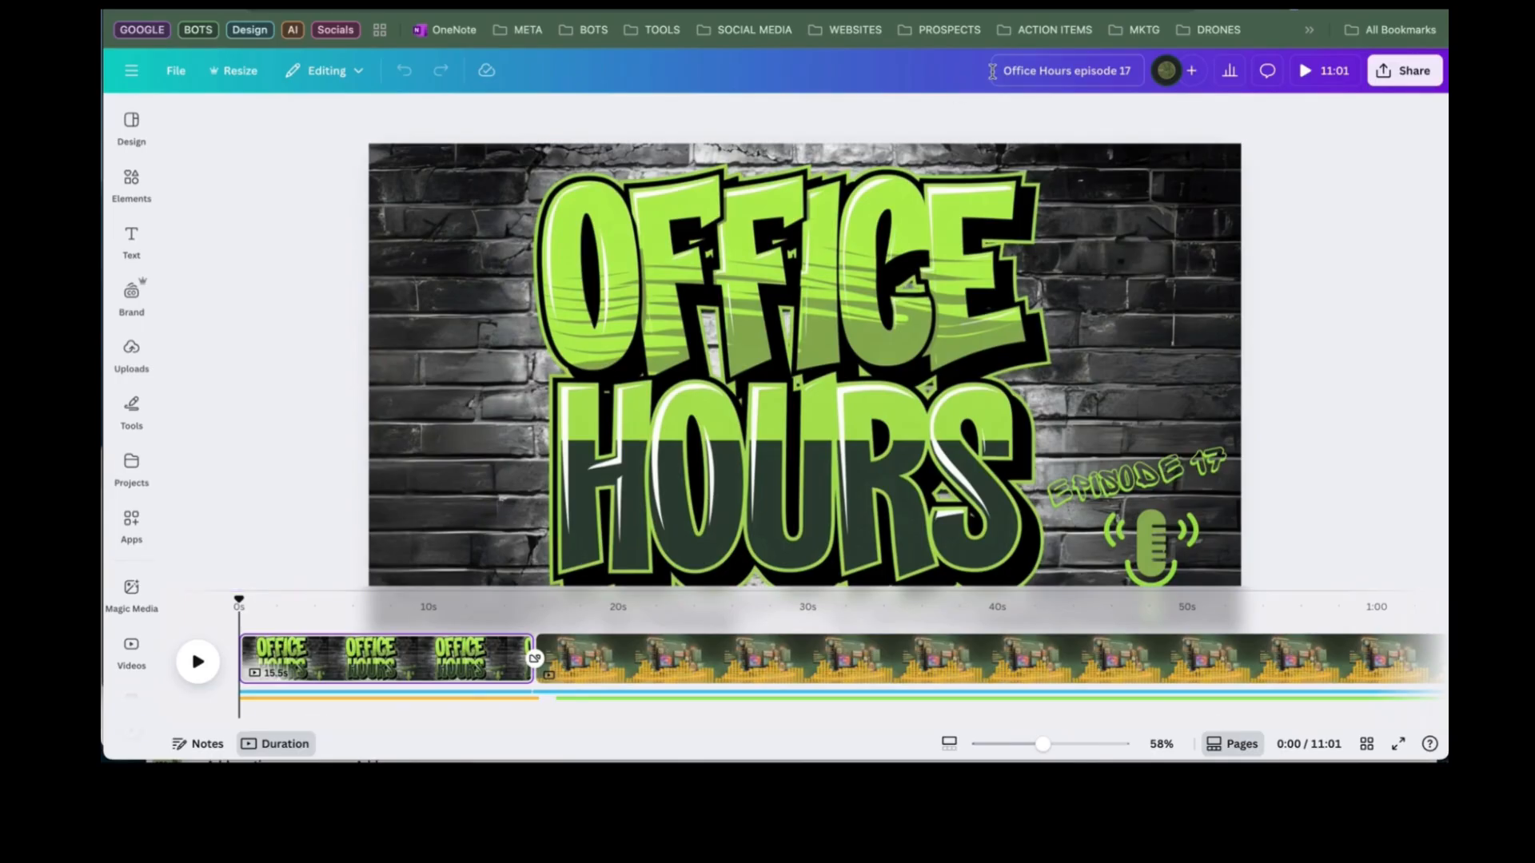
click(170, 72)
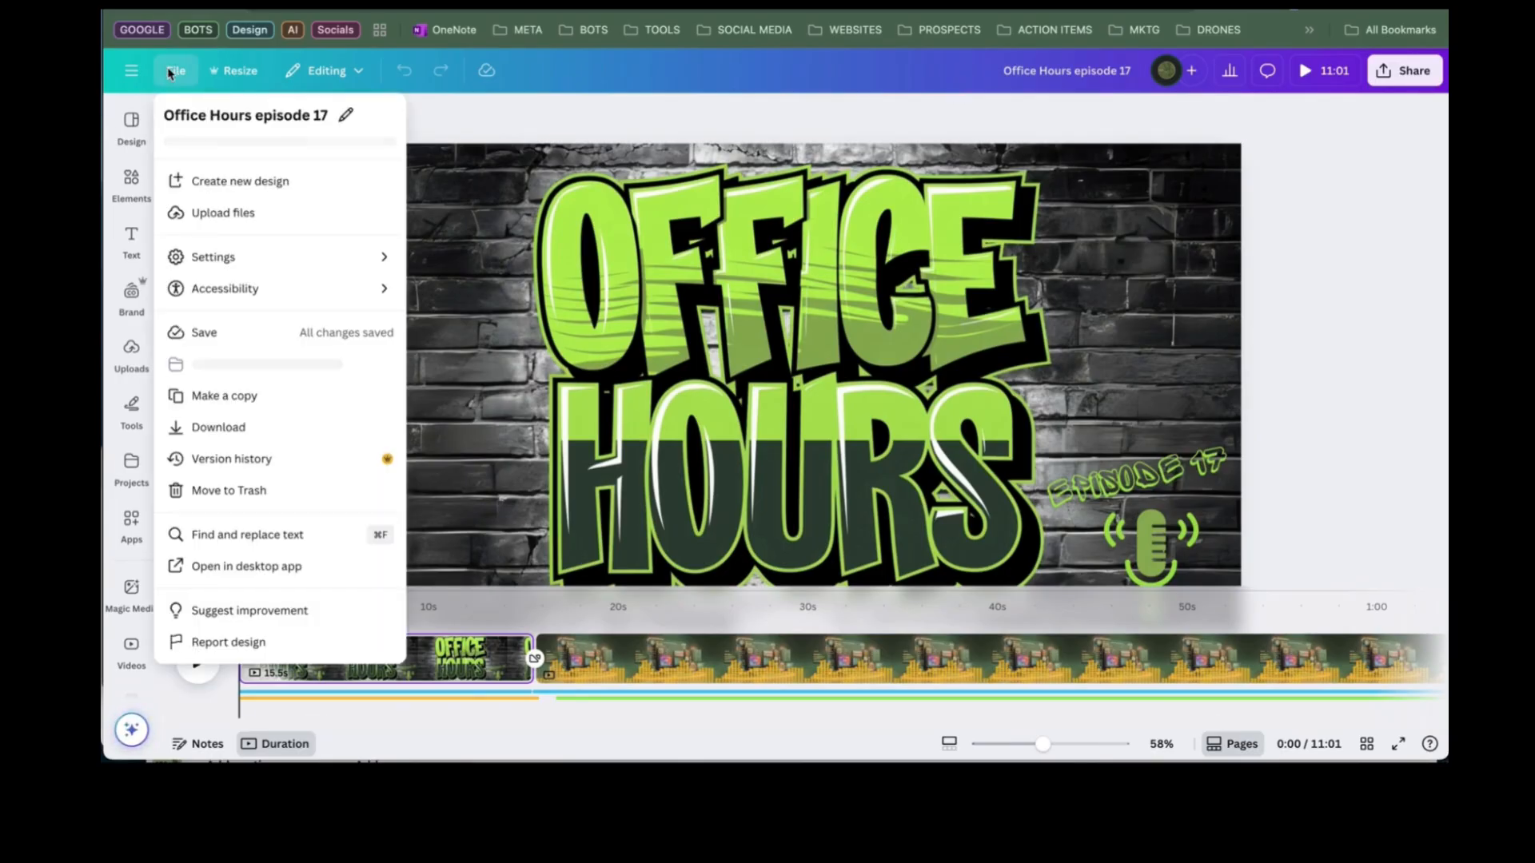
click(242, 398)
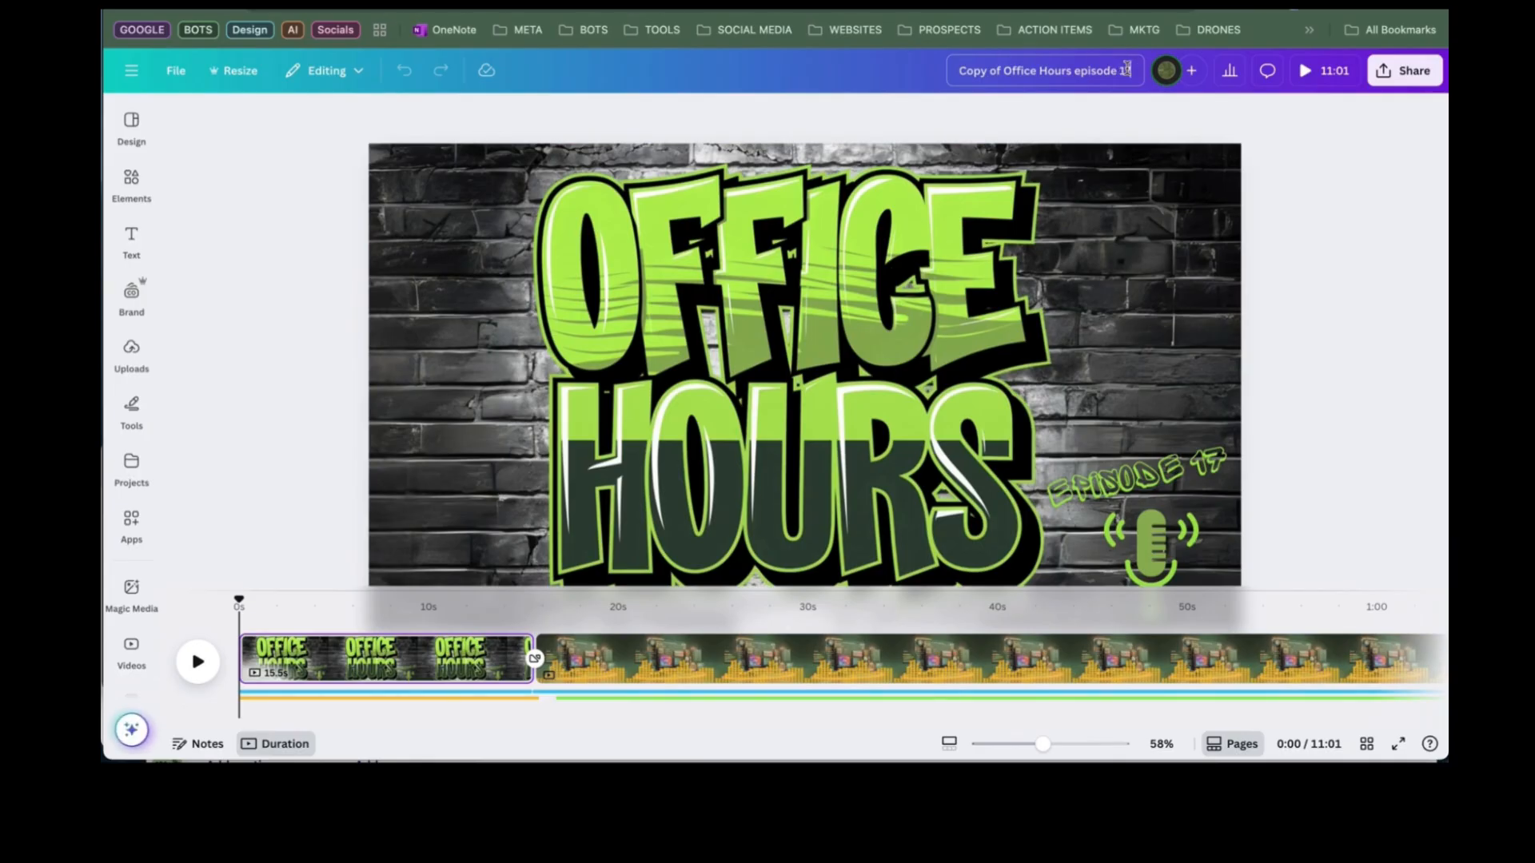
- Rename the copied design "Office Hours episode 18" and save it
text(8)
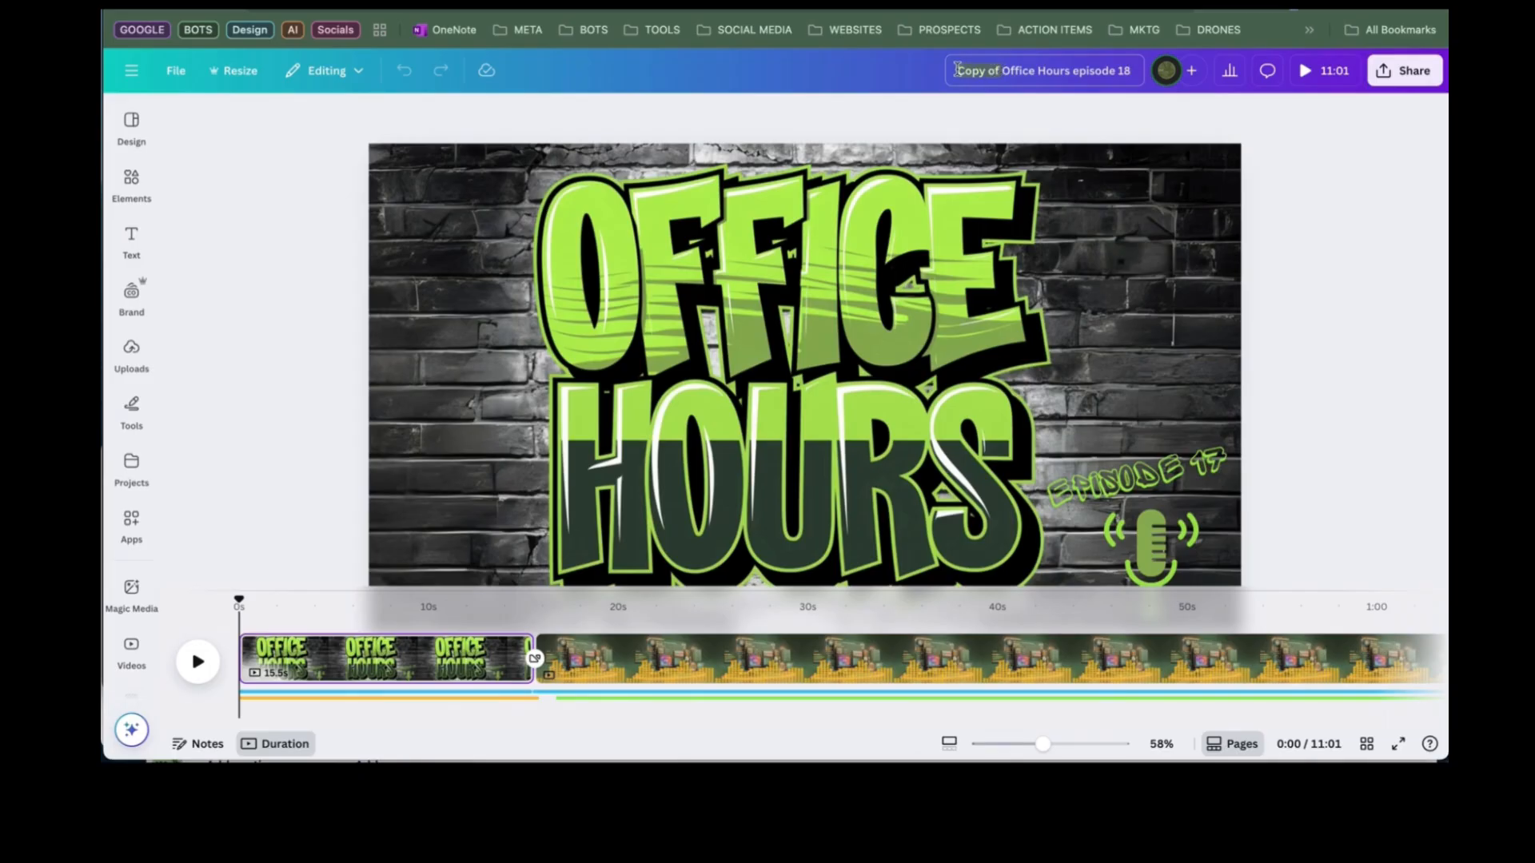
click(178, 74)
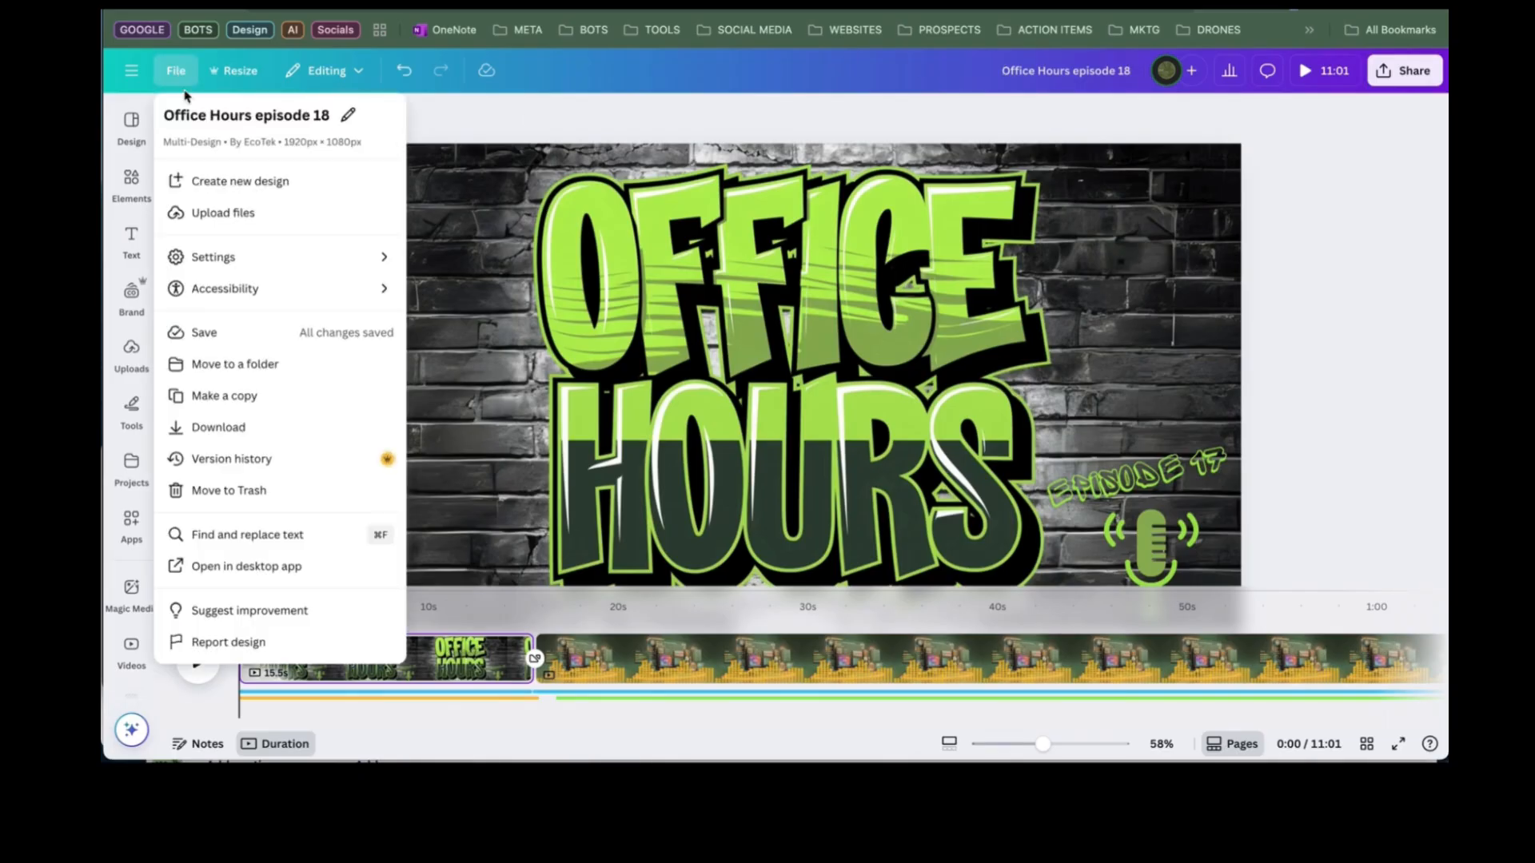
click(214, 334)
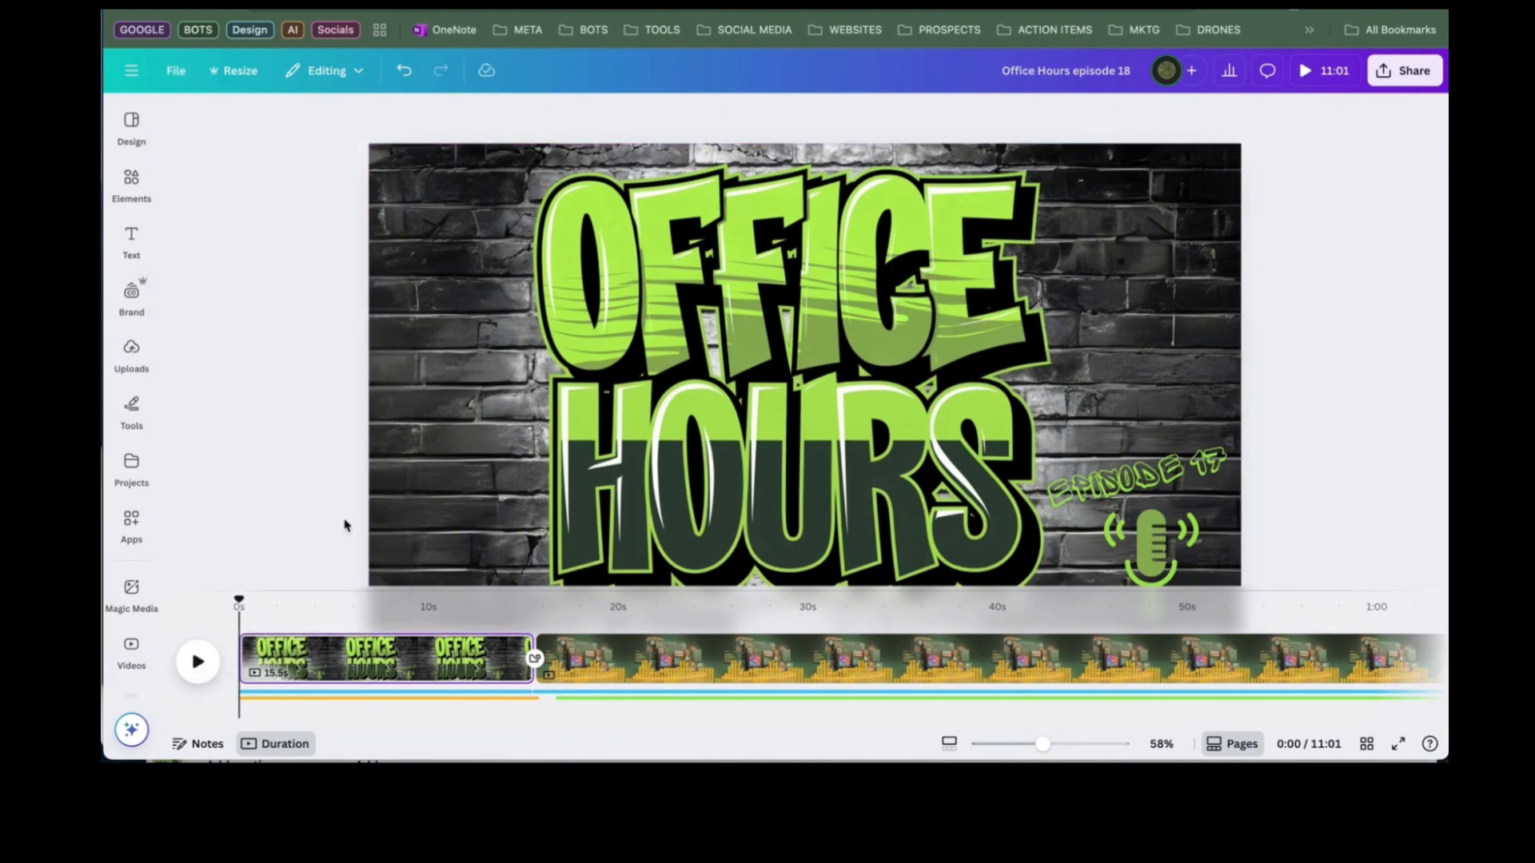
- Change the graffiti episode label on the first page to "episode 18"
click(1202, 473)
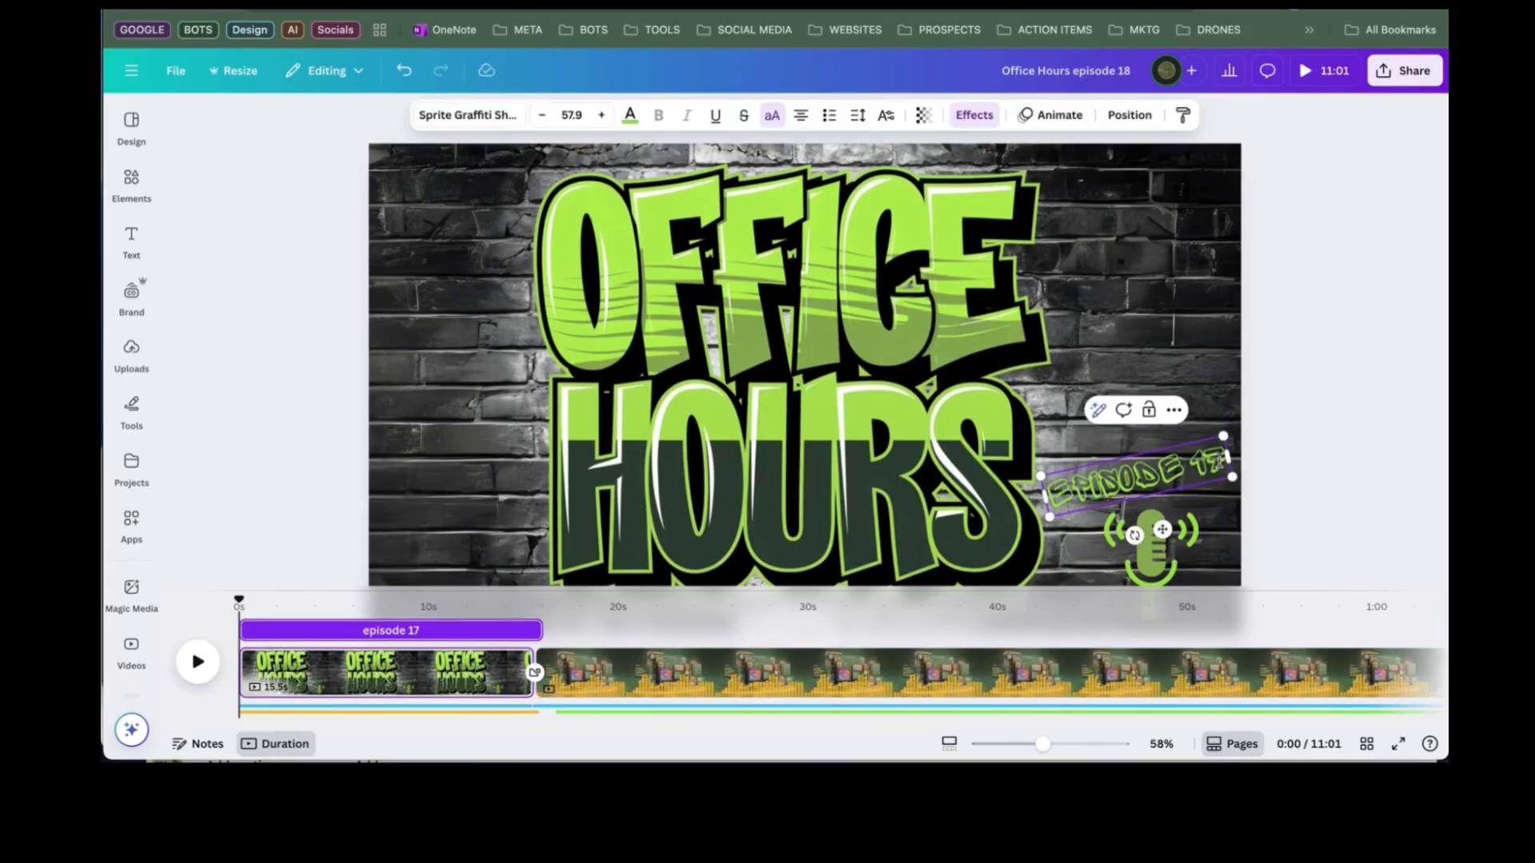
key(BackSpace)
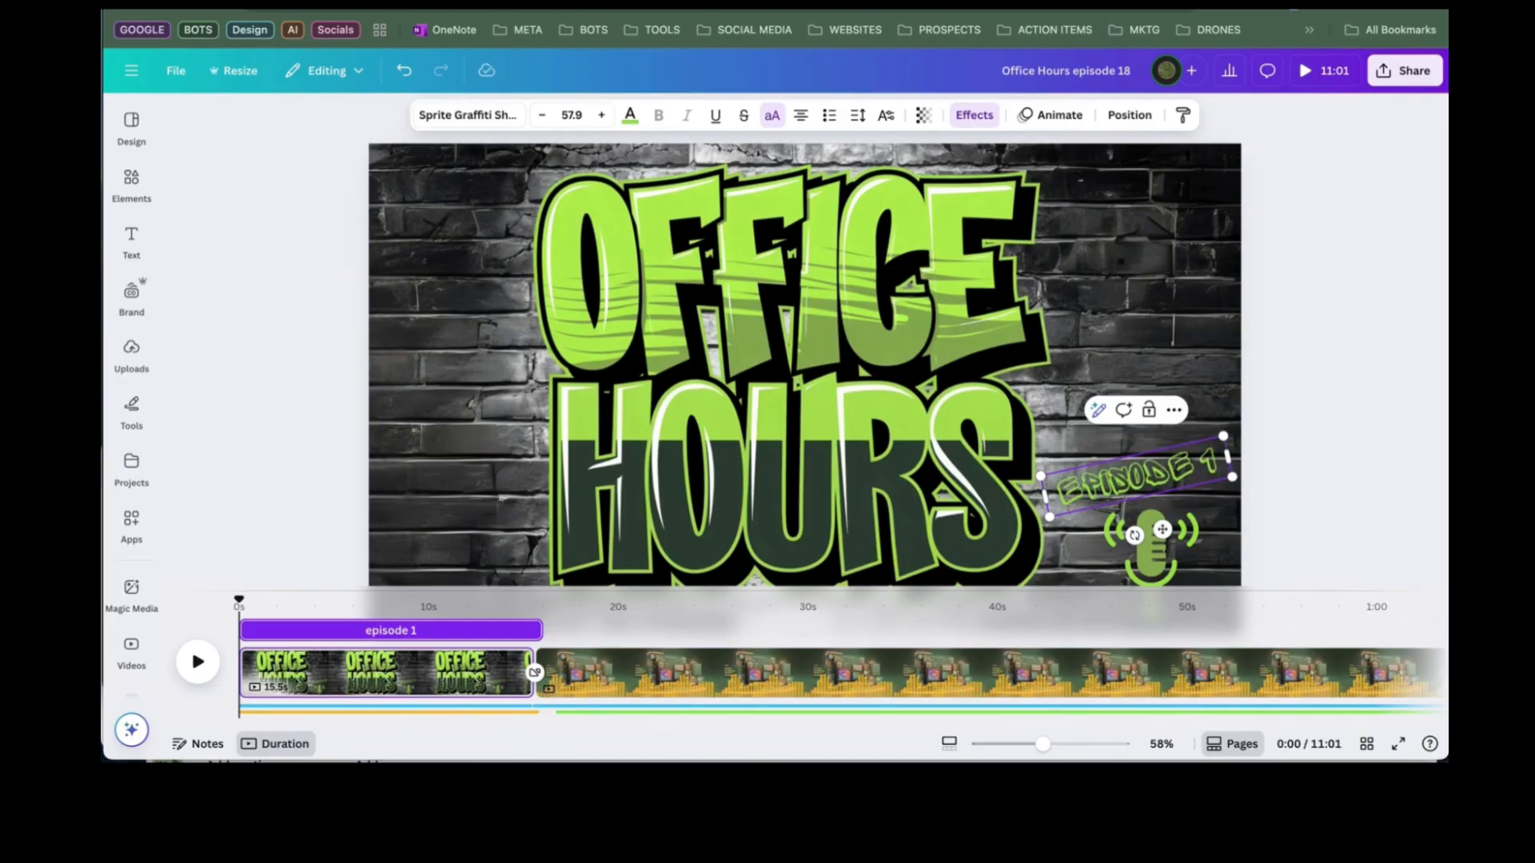
text(8)
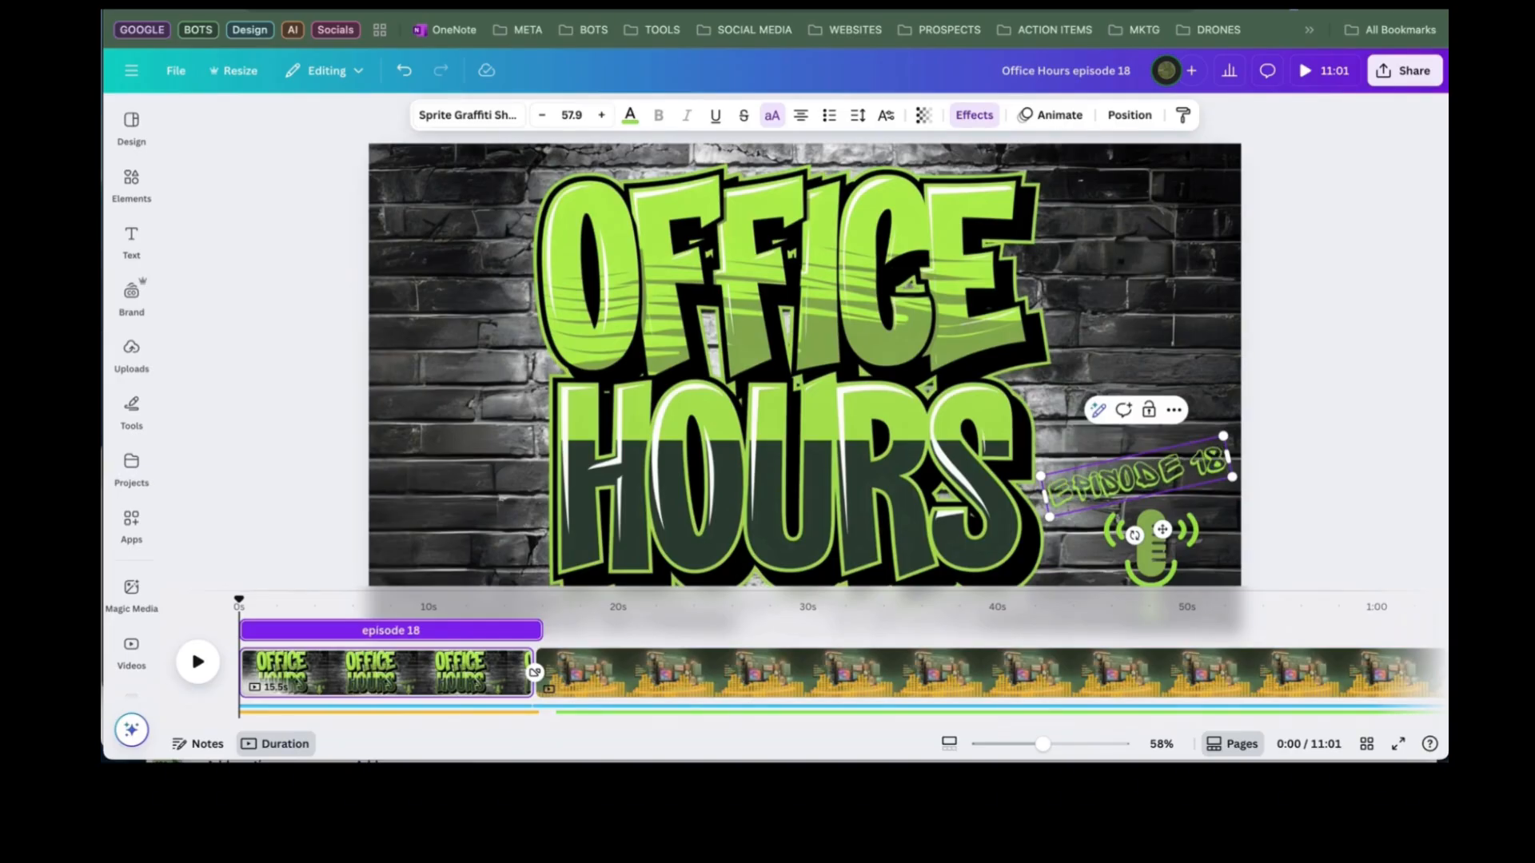
click(1341, 342)
click(1181, 280)
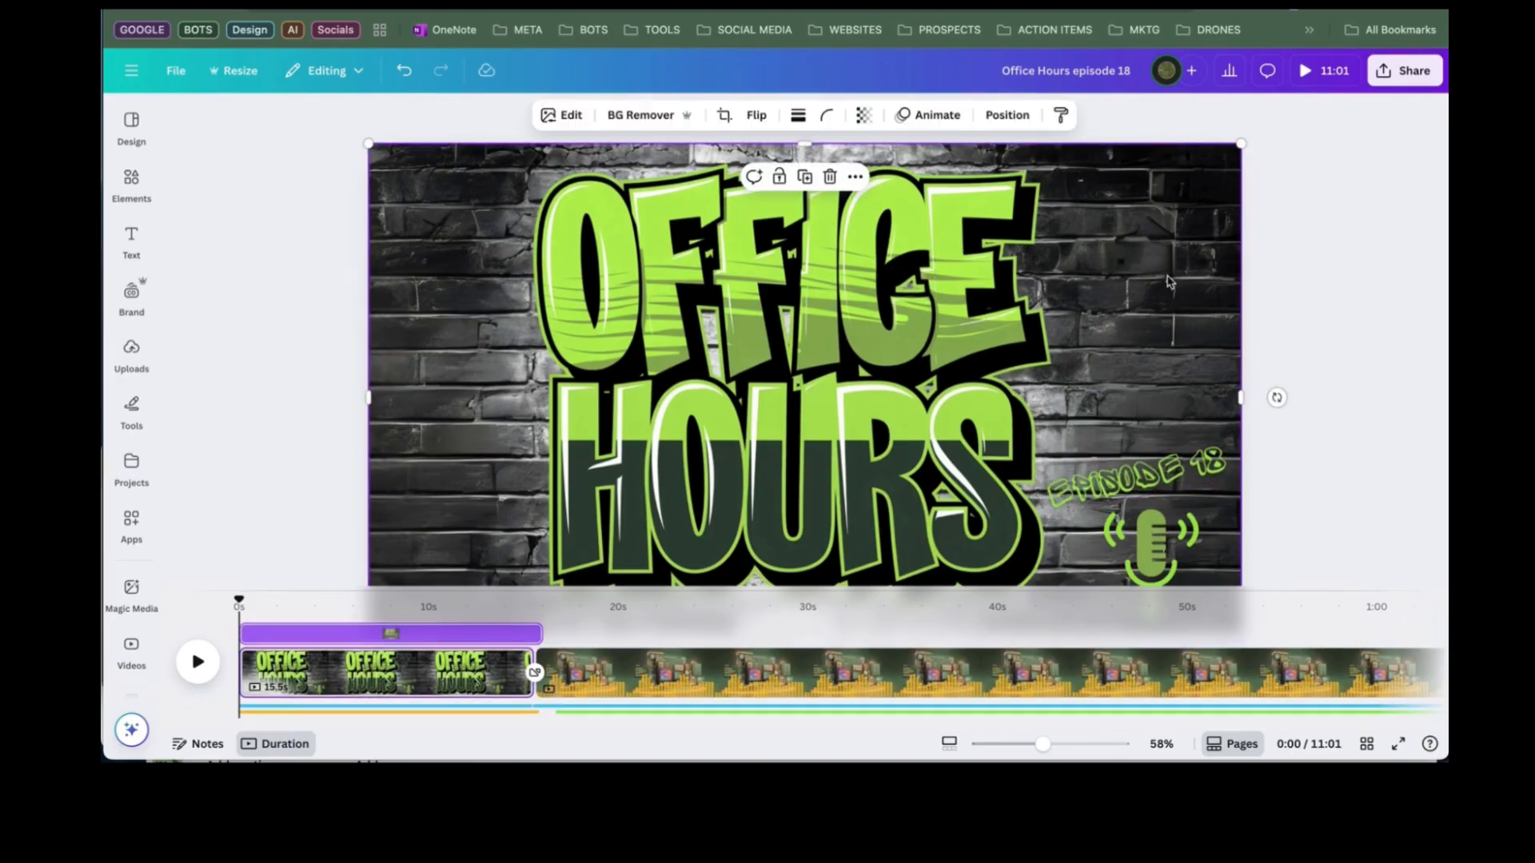
- Open the design's download settings and limit the pages to the current page, Page 1
click(1413, 78)
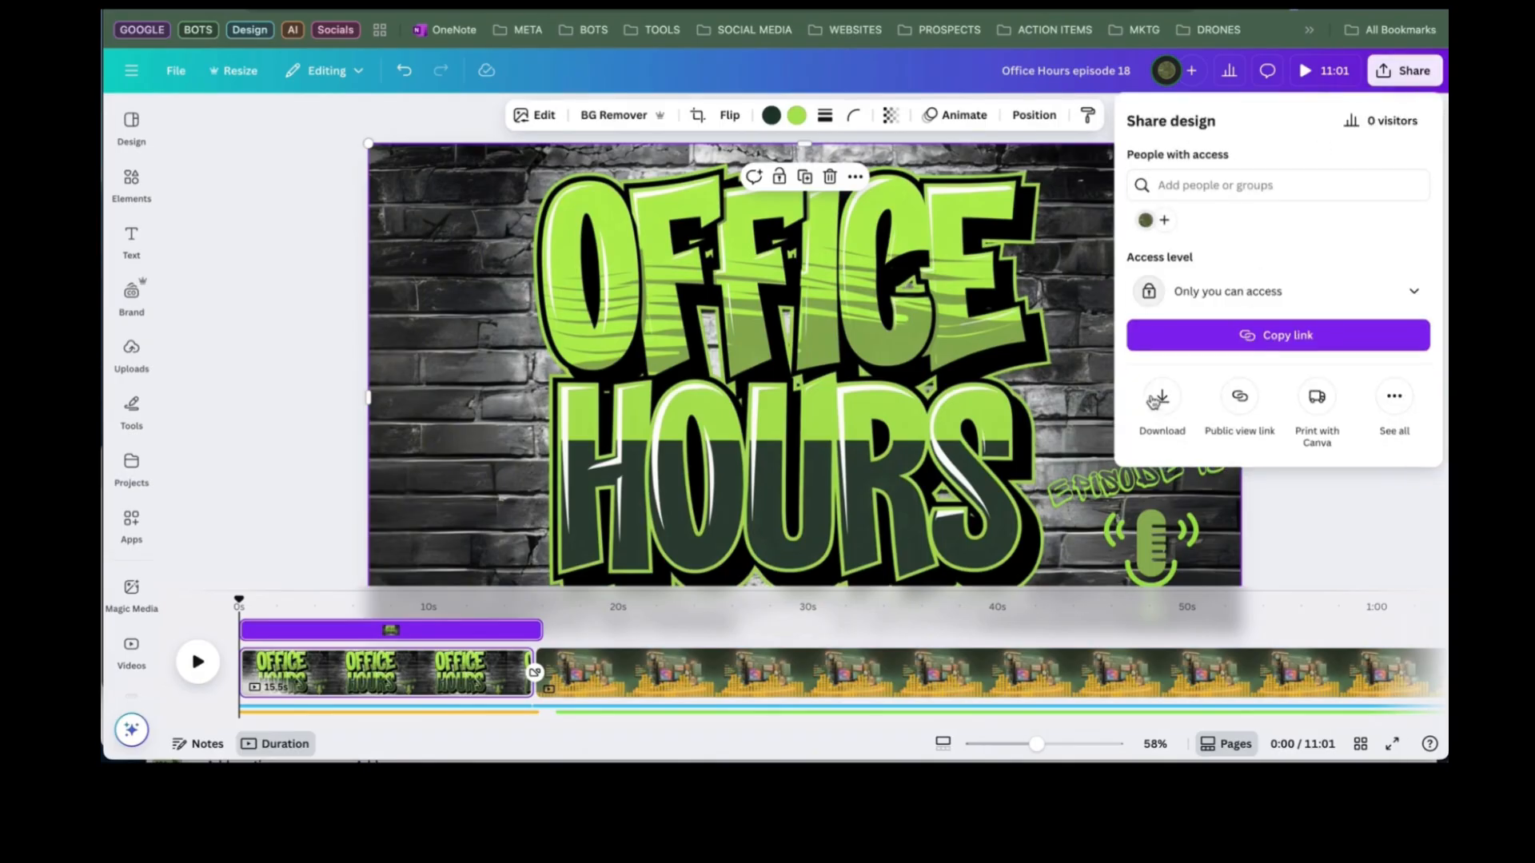
click(1164, 398)
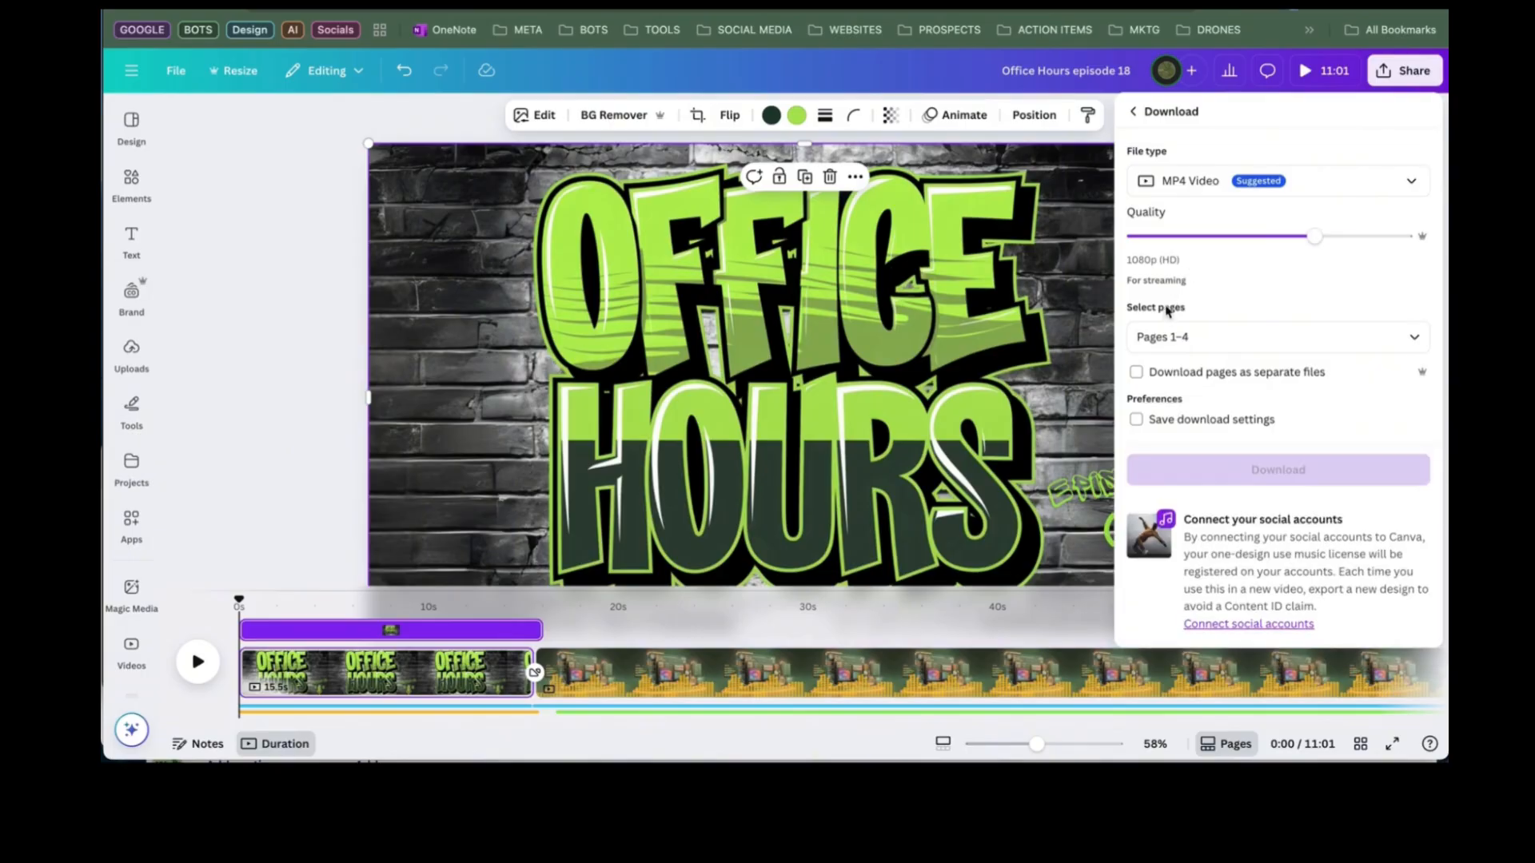
click(1216, 344)
click(1203, 414)
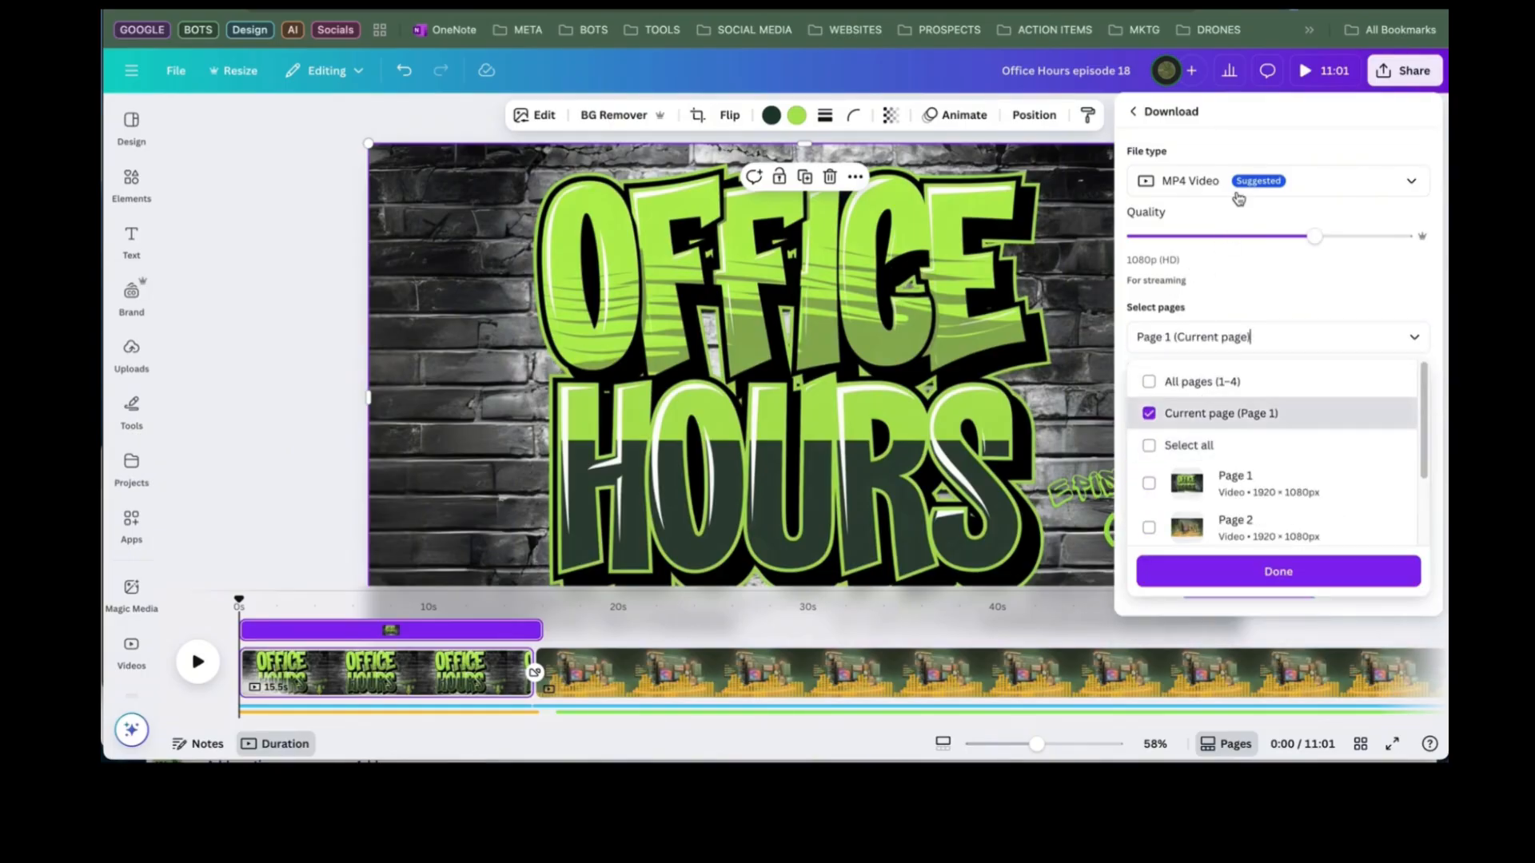
click(1237, 197)
click(1237, 198)
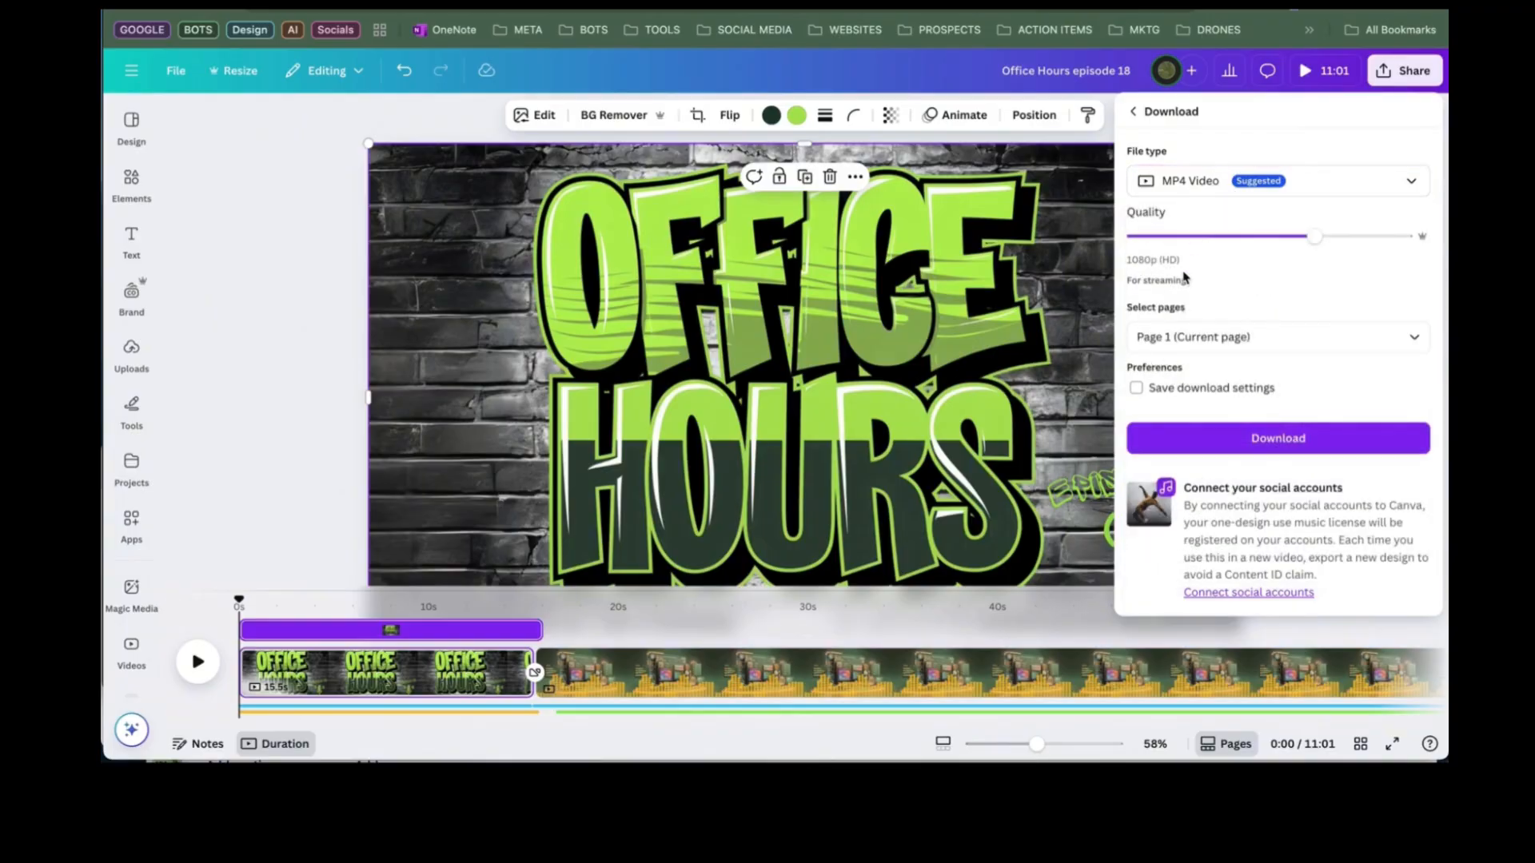
- Download the current page as a compressed PNG at size 1 (1,920 × 1,080 px) and dismiss the download notice
click(1243, 192)
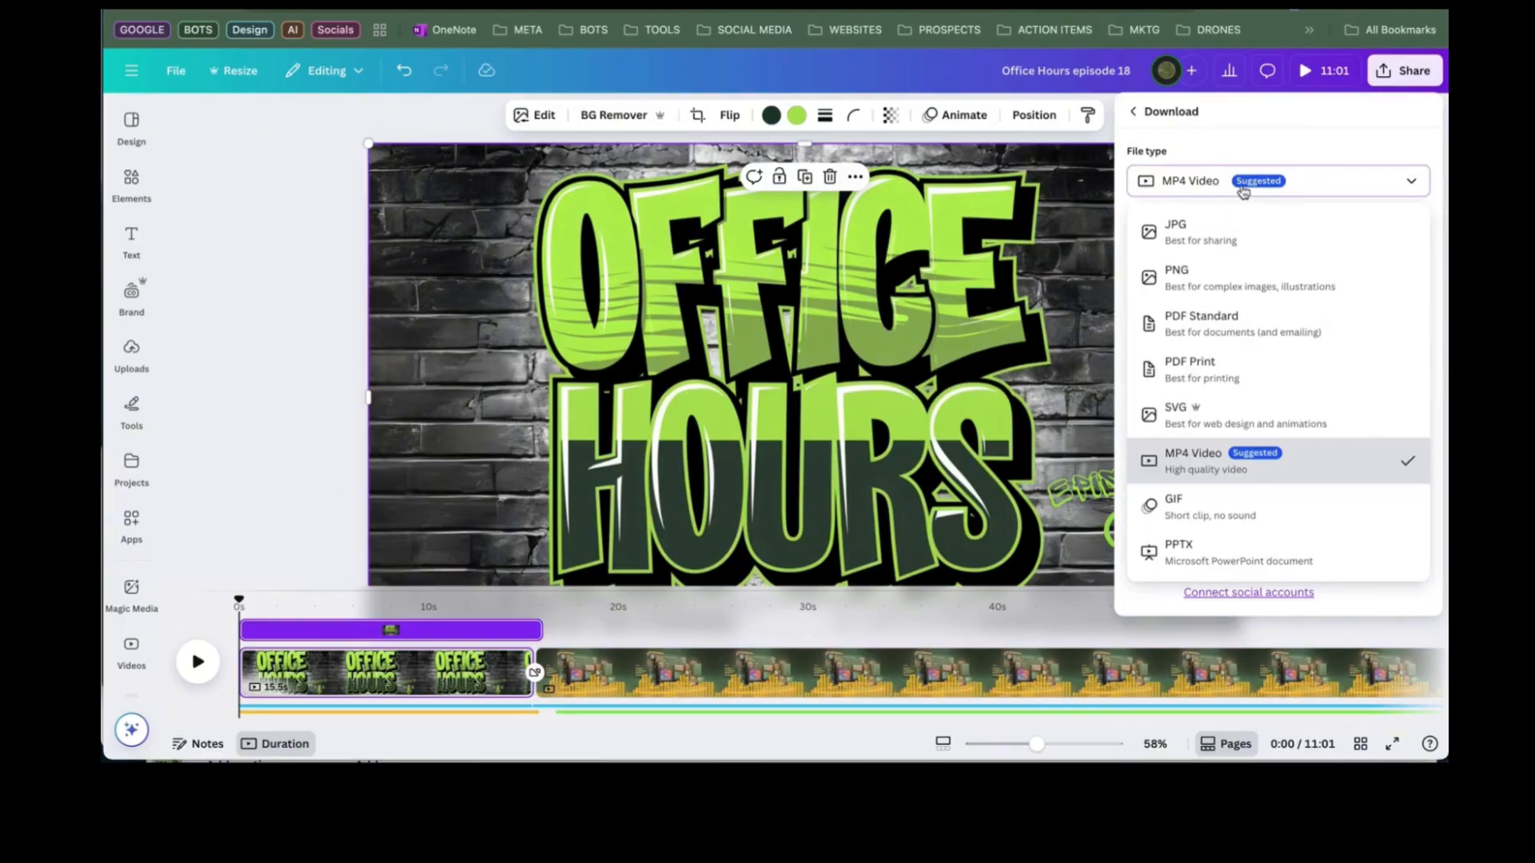
click(1179, 264)
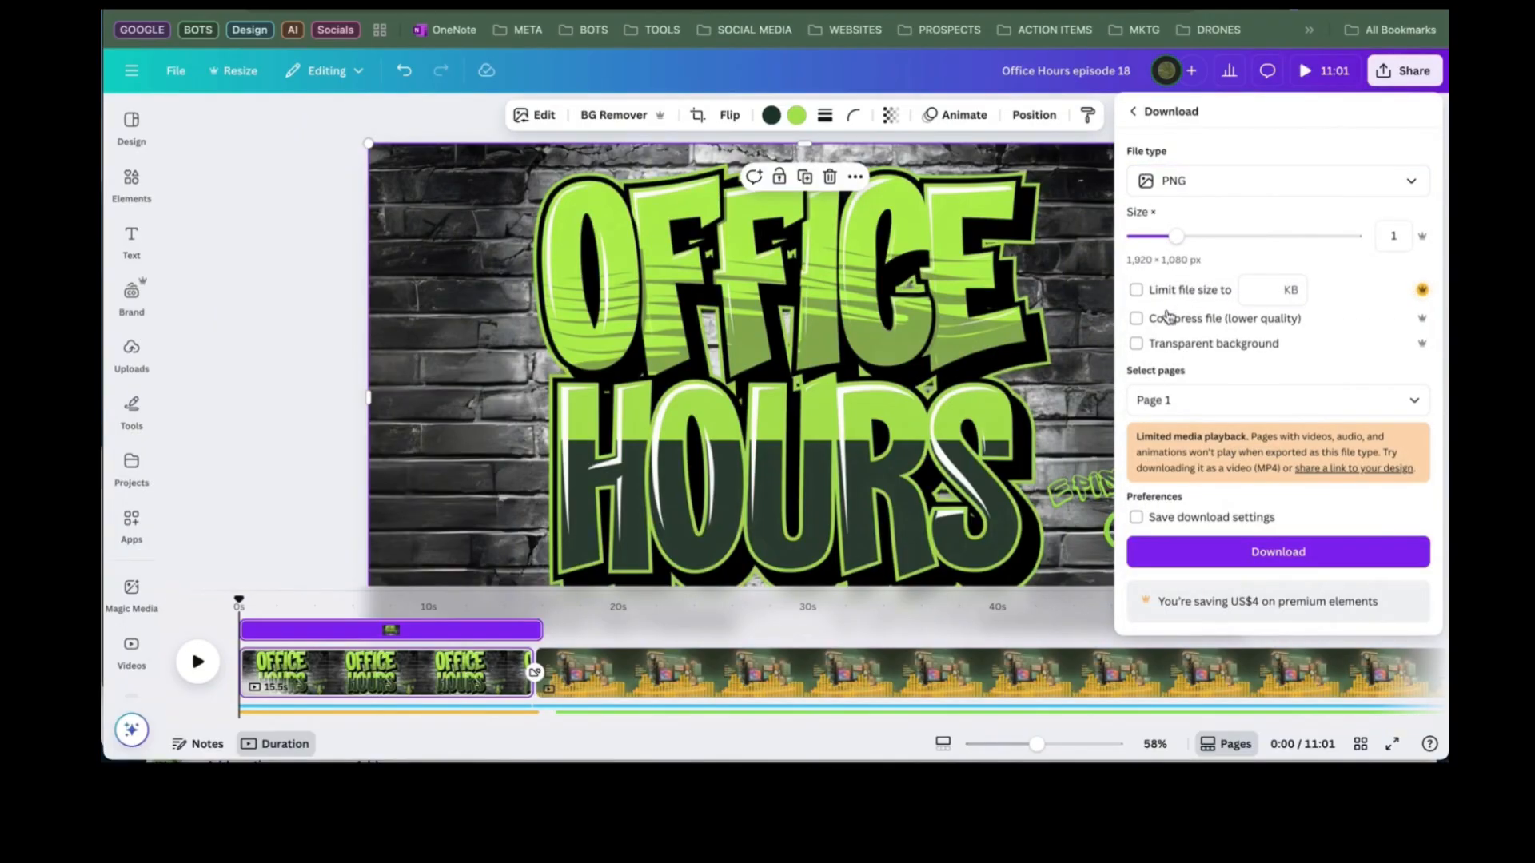
click(1248, 402)
click(1148, 478)
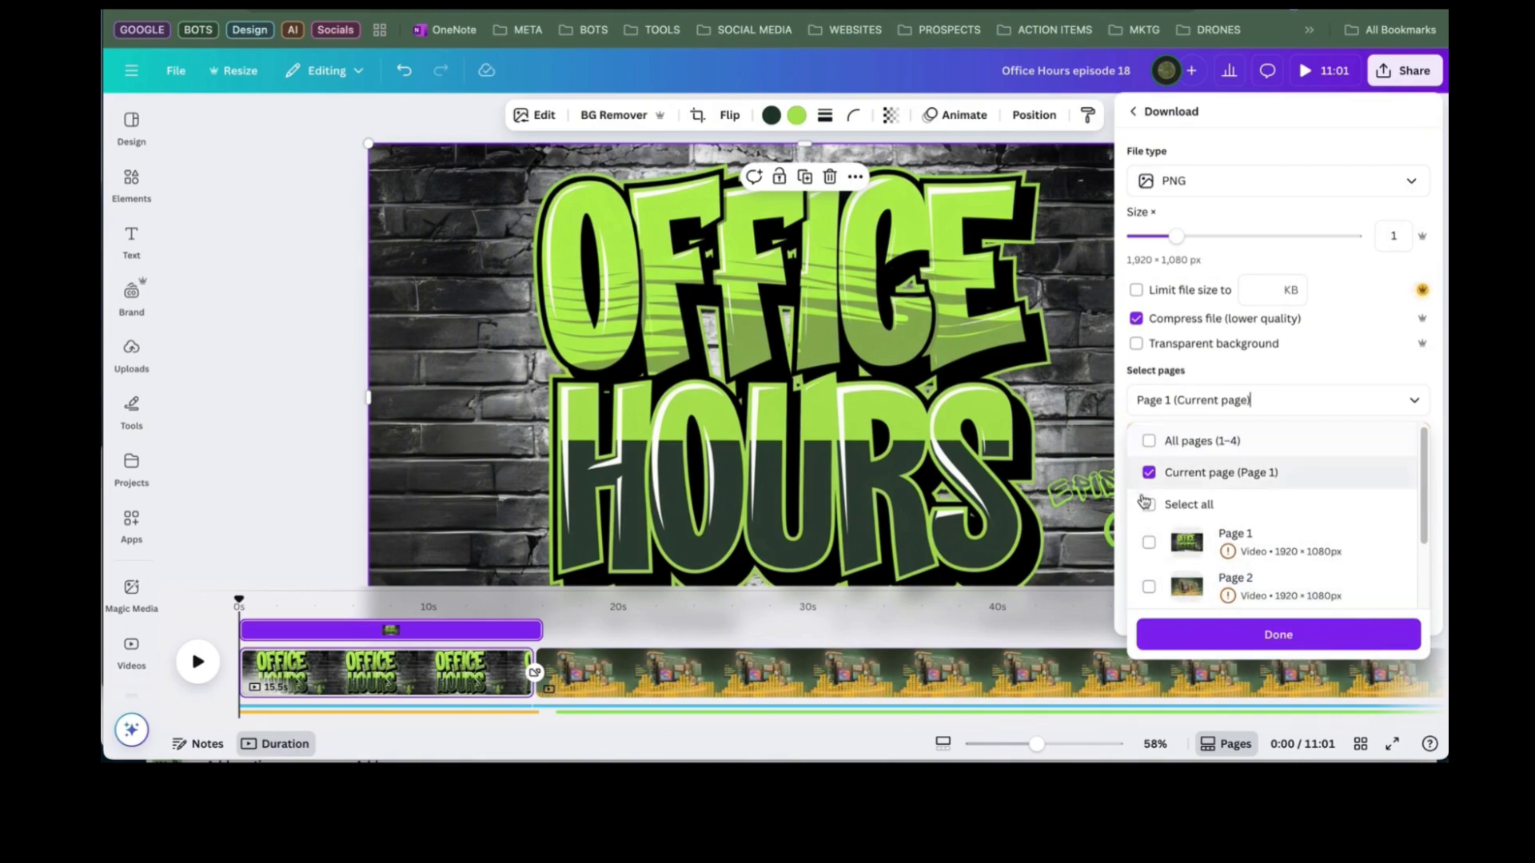
click(1343, 640)
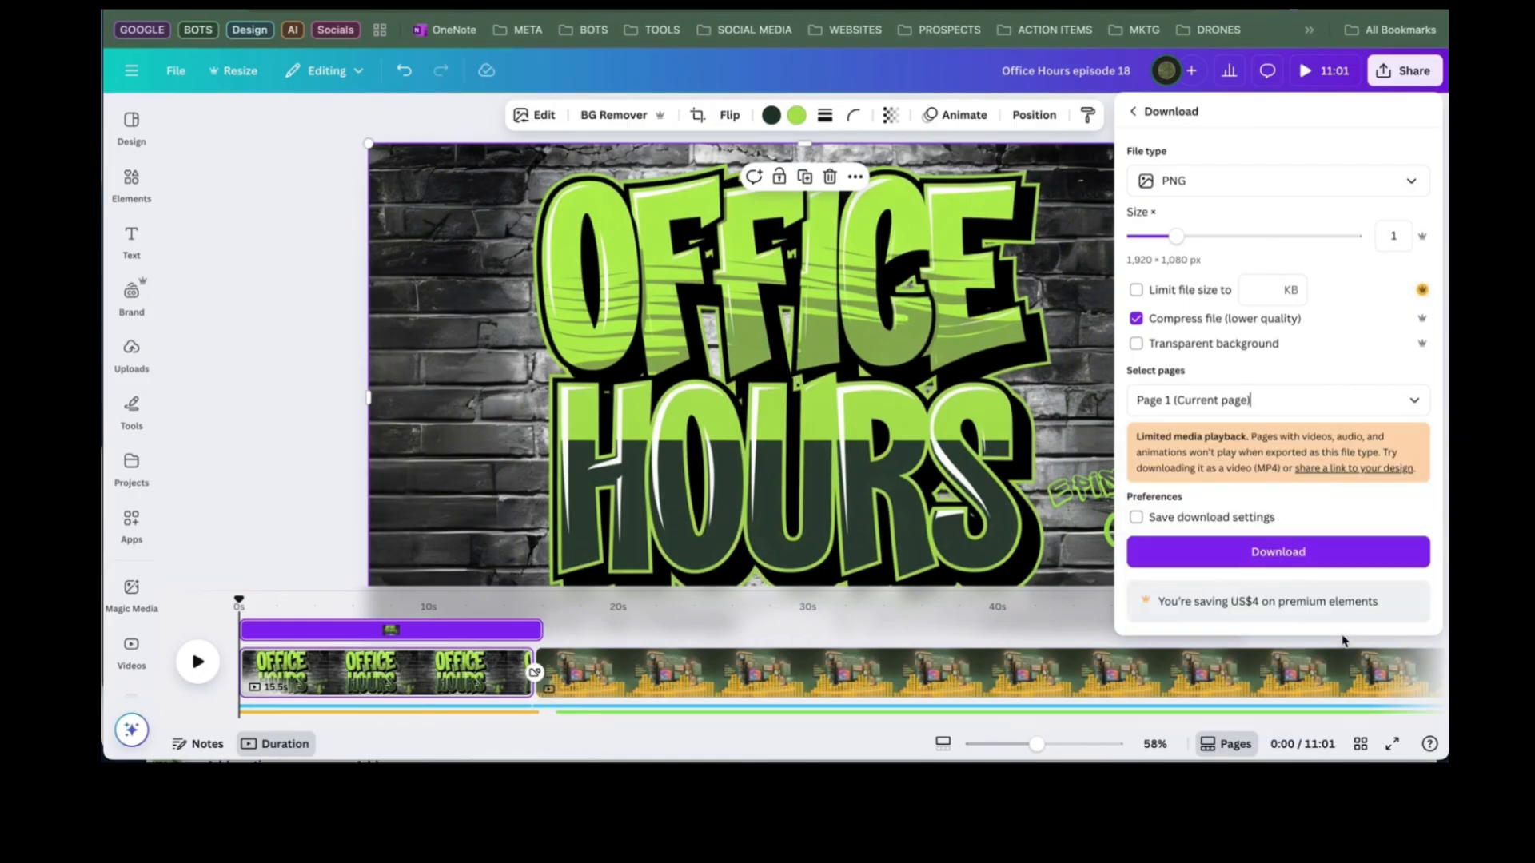
click(1279, 552)
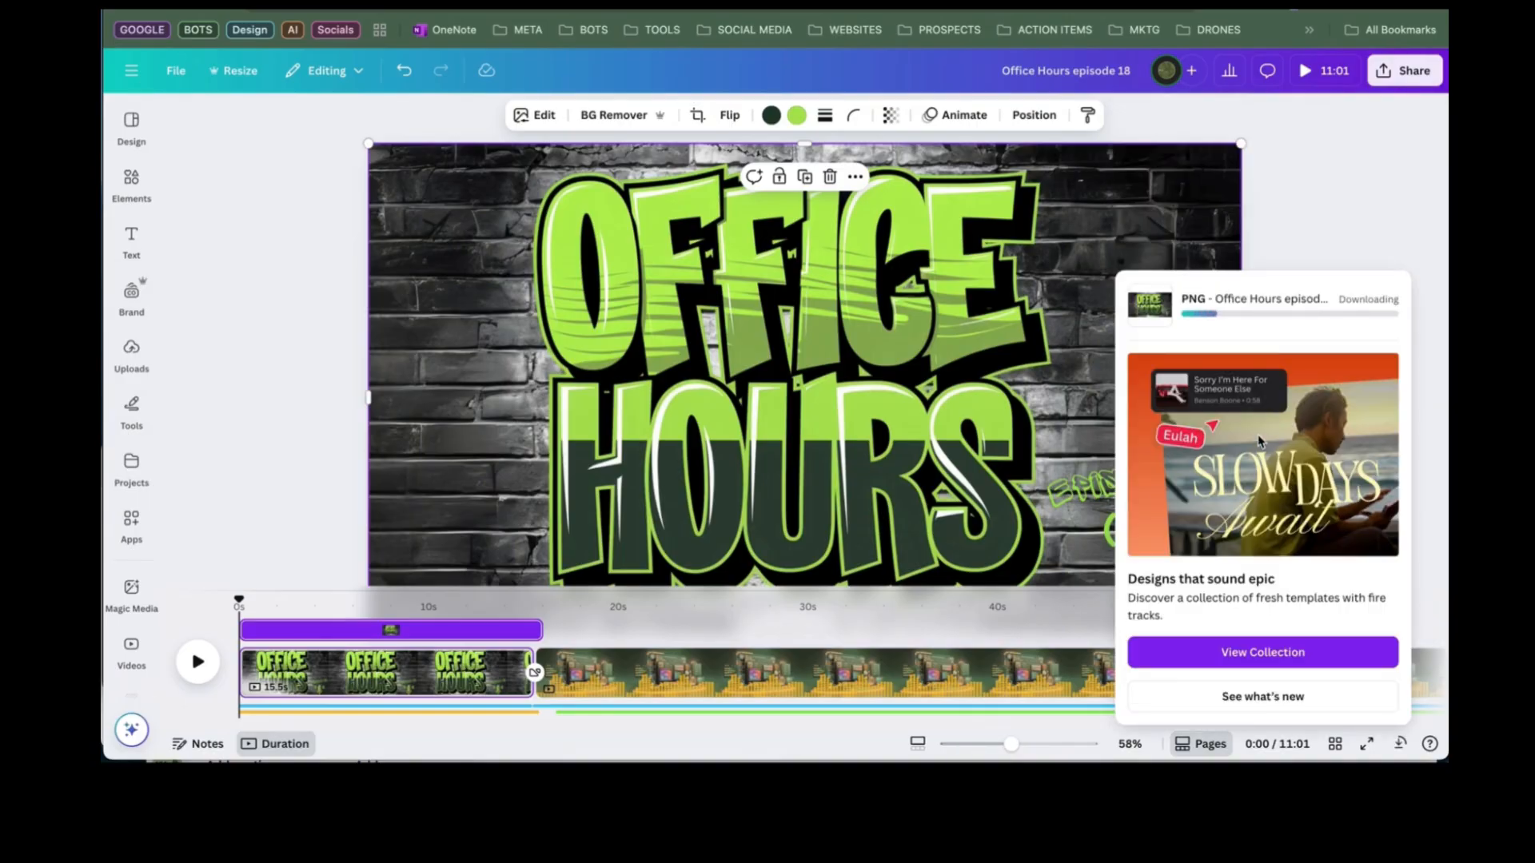
click(364, 203)
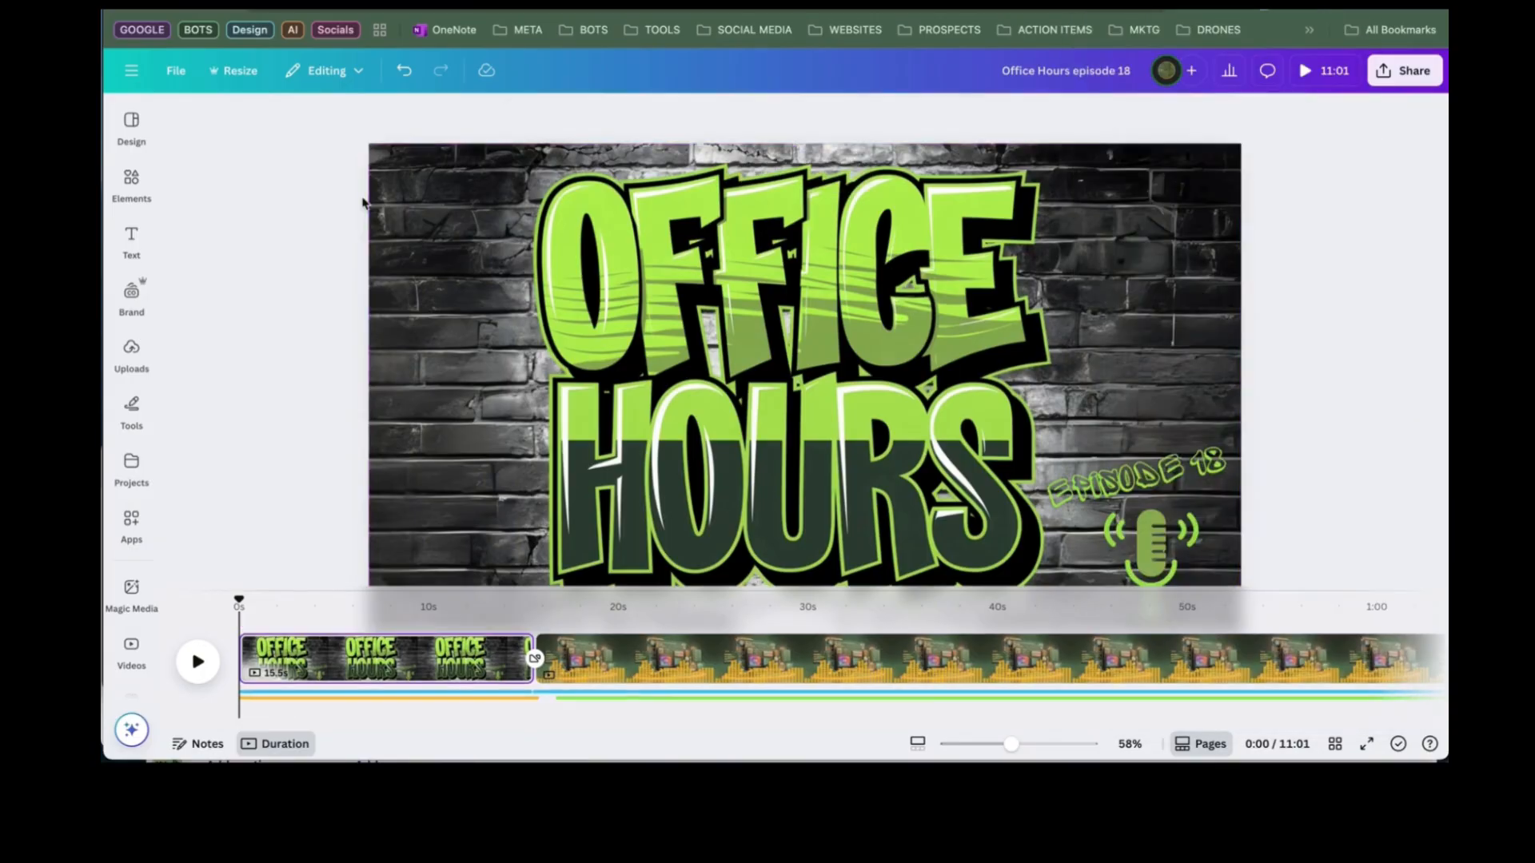
- Select the second page in the timeline and upload the 10:31 "Office Hours_ AI, APIs" WAV file from Downloads
click(865, 663)
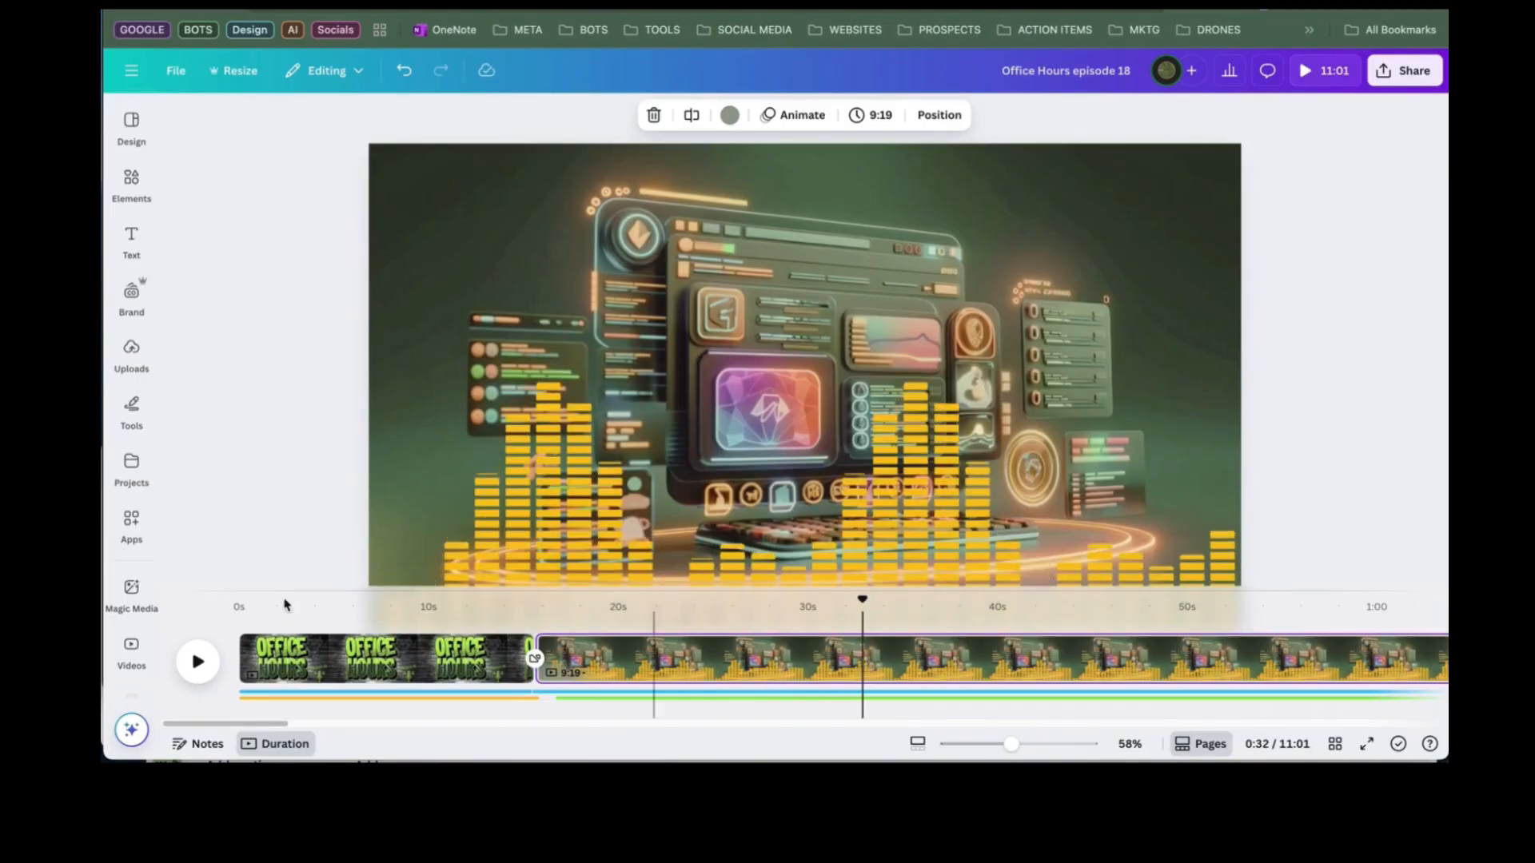
click(131, 351)
click(324, 159)
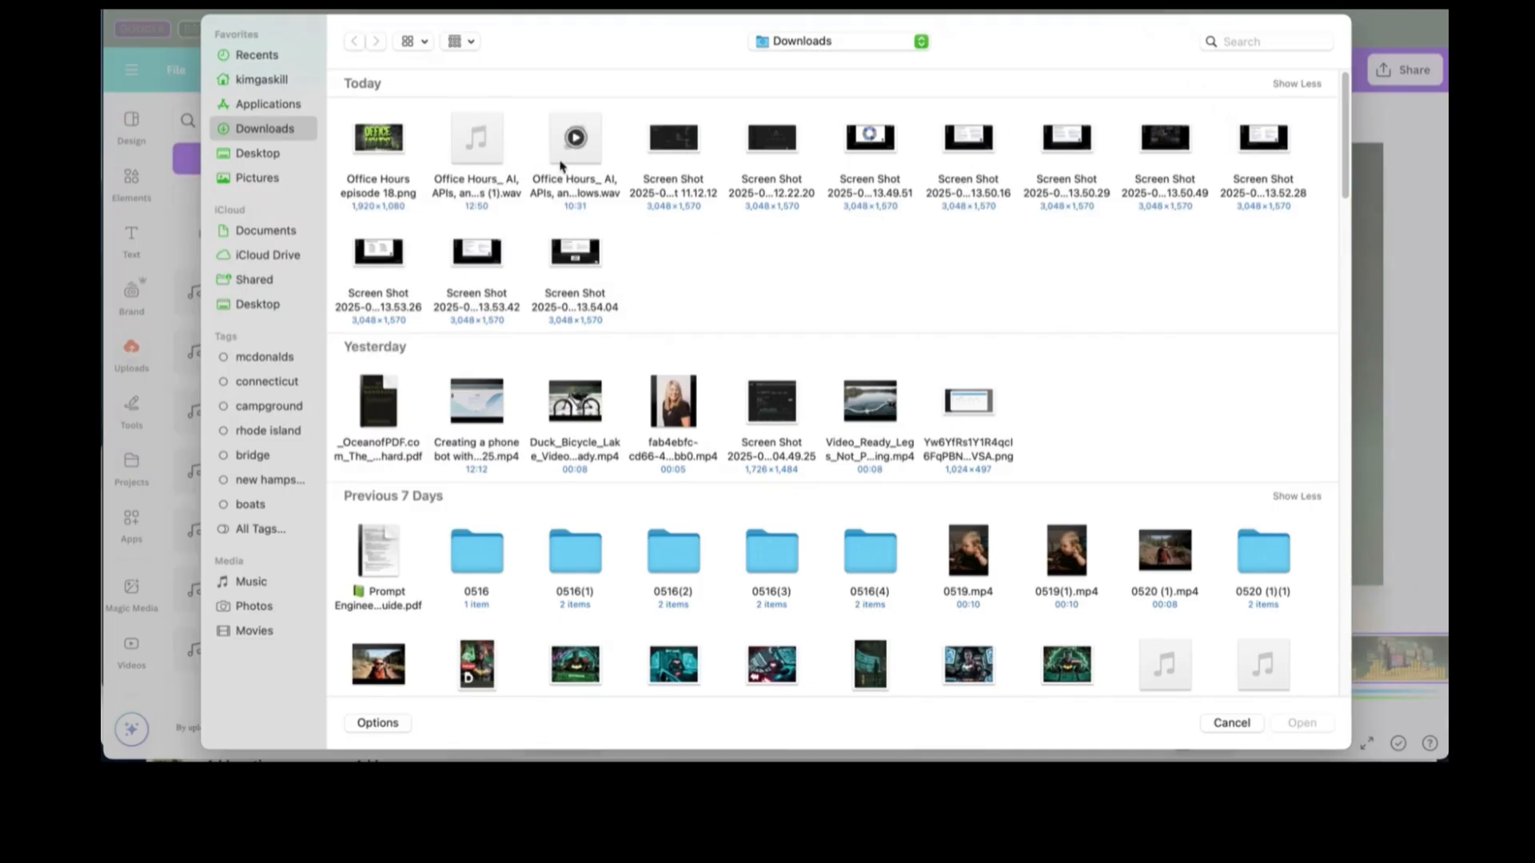
double_click(561, 166)
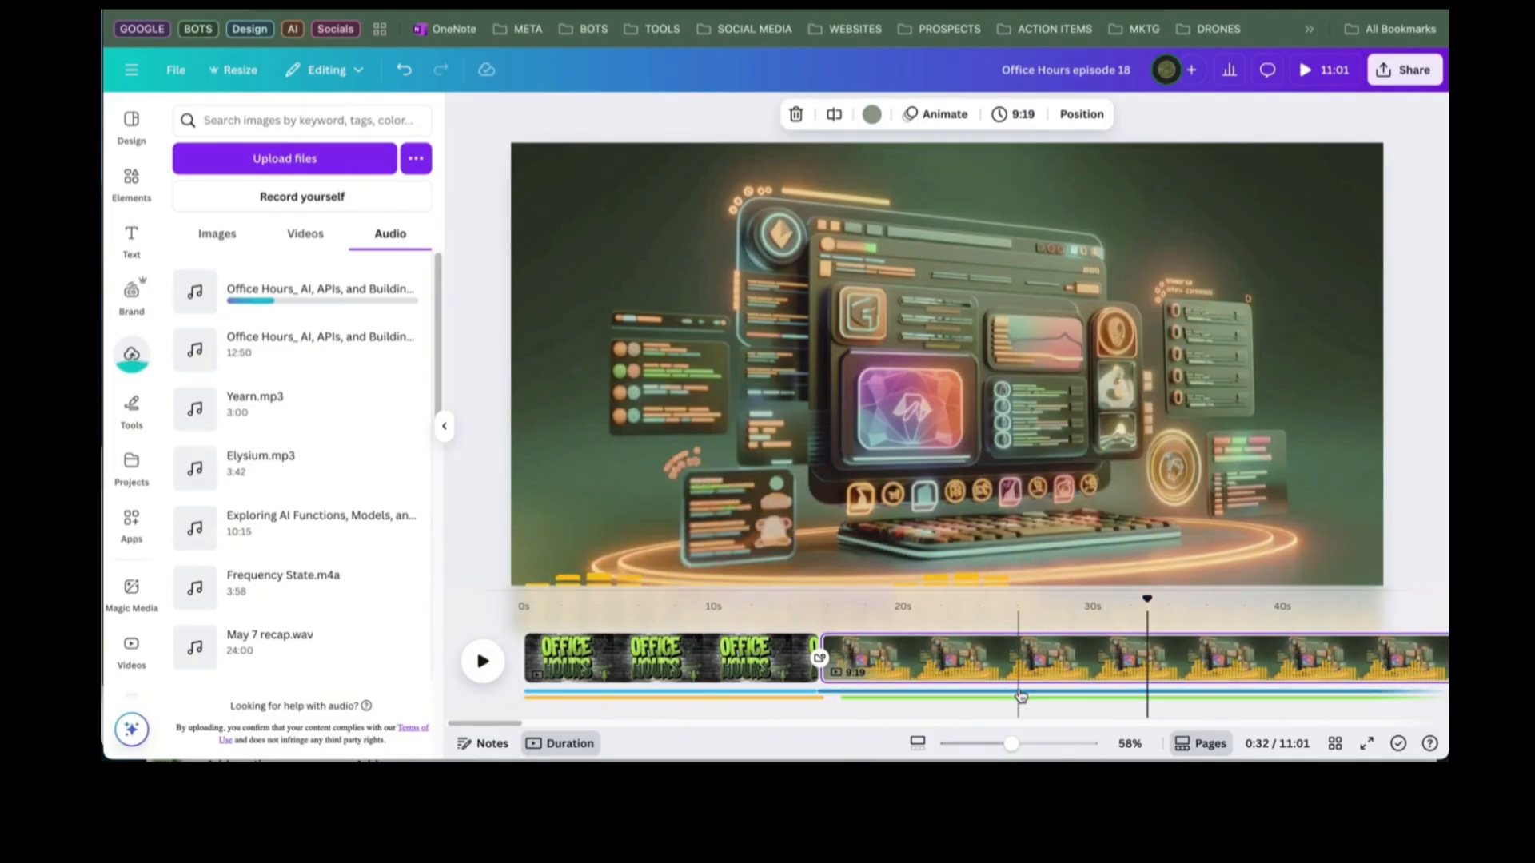
- Select the intro's audio track and play the video from near its start to preview the opening page
click(760, 702)
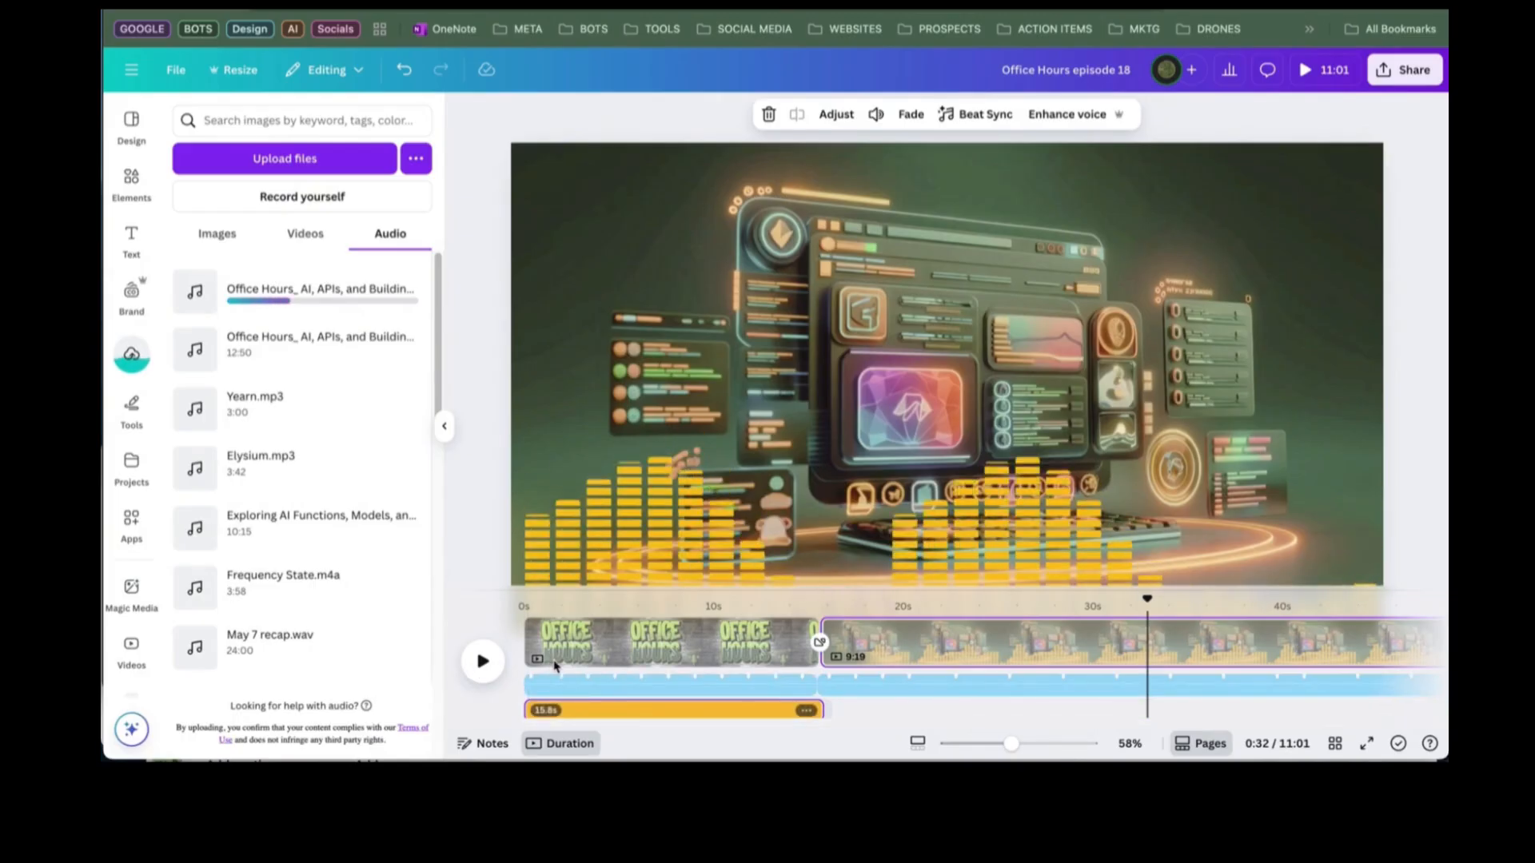
click(552, 600)
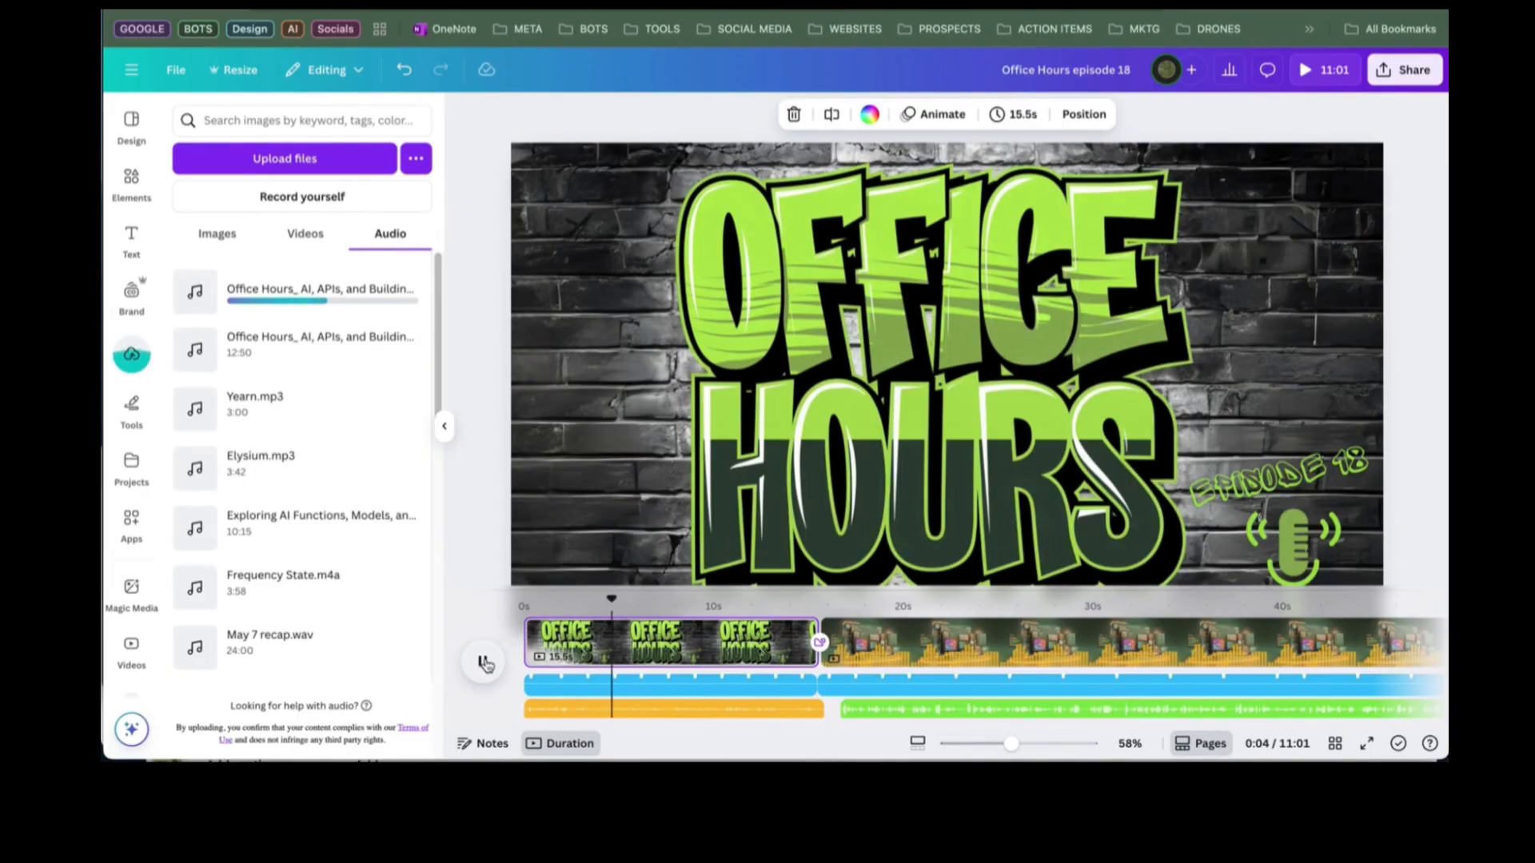
- Add the uploaded 10:31 "Office Hours_ AI, APIs" audio to the timeline as a new track starting at 0:19
click(892, 713)
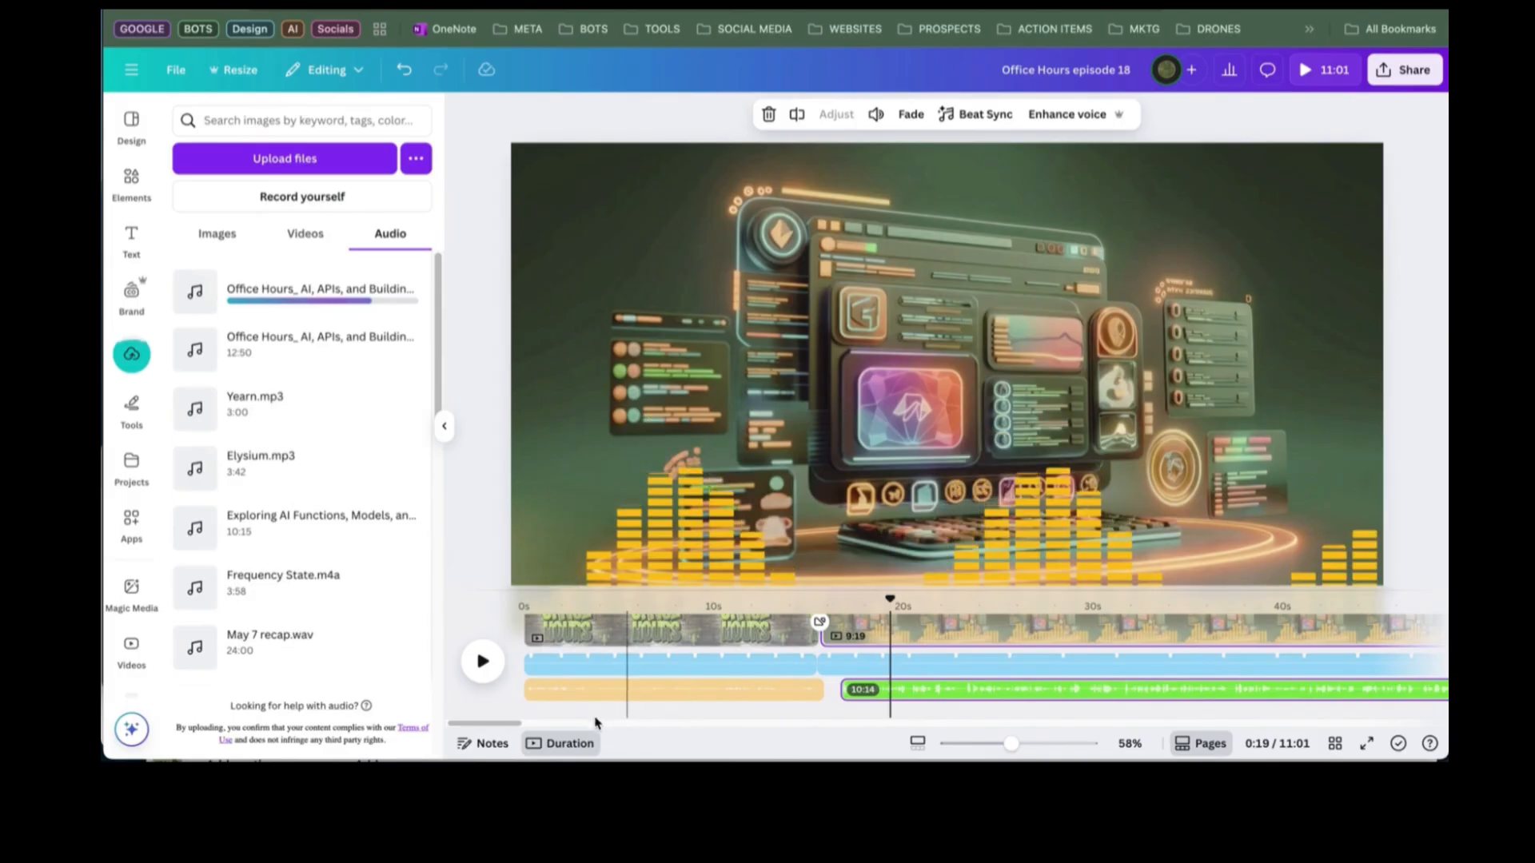
click(926, 750)
drag(961, 749, 948, 750)
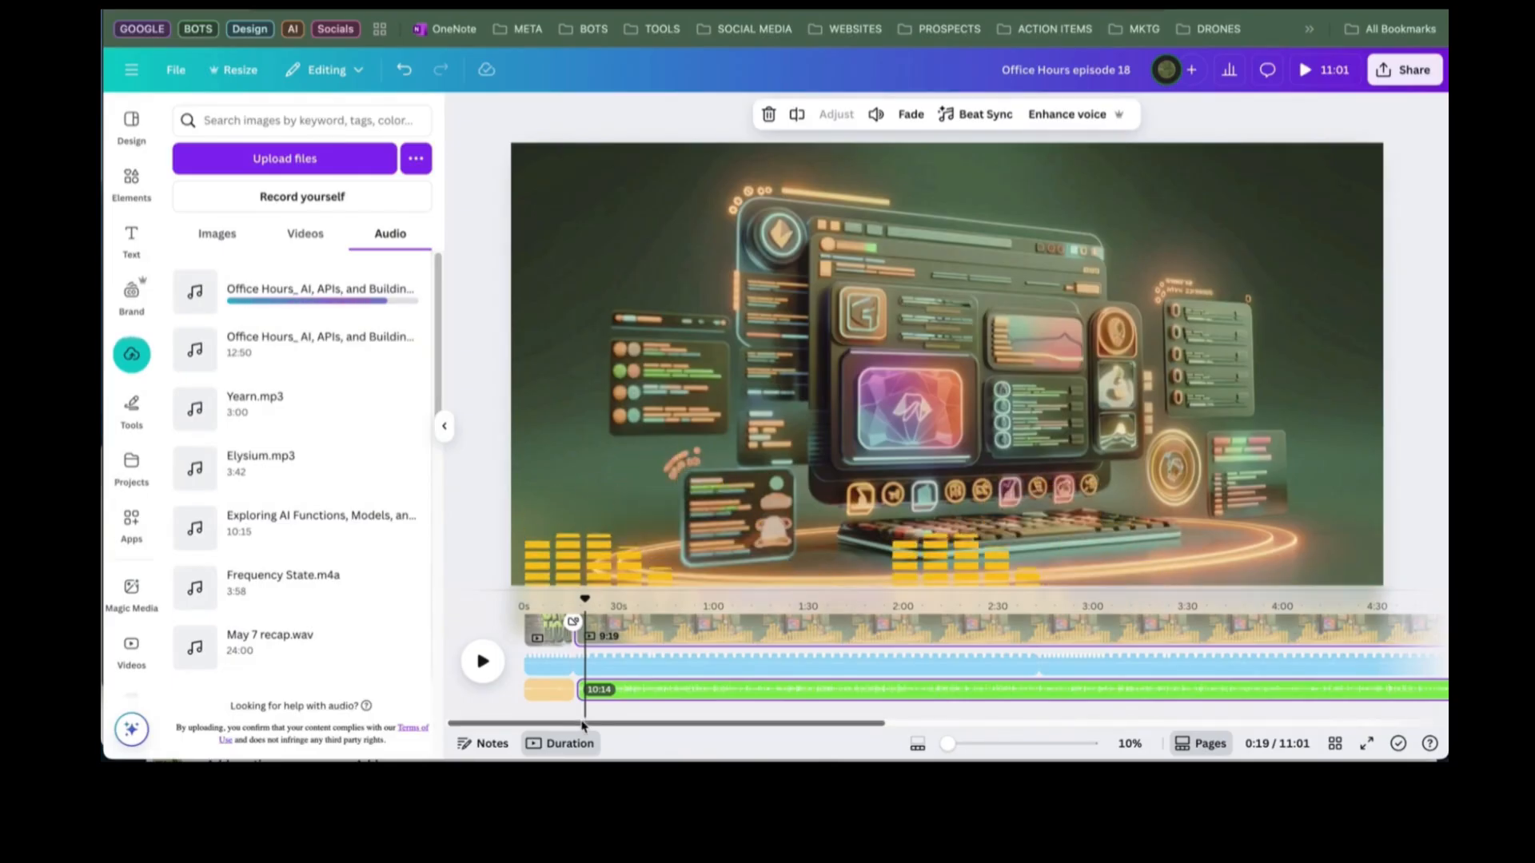
drag(583, 725, 1163, 746)
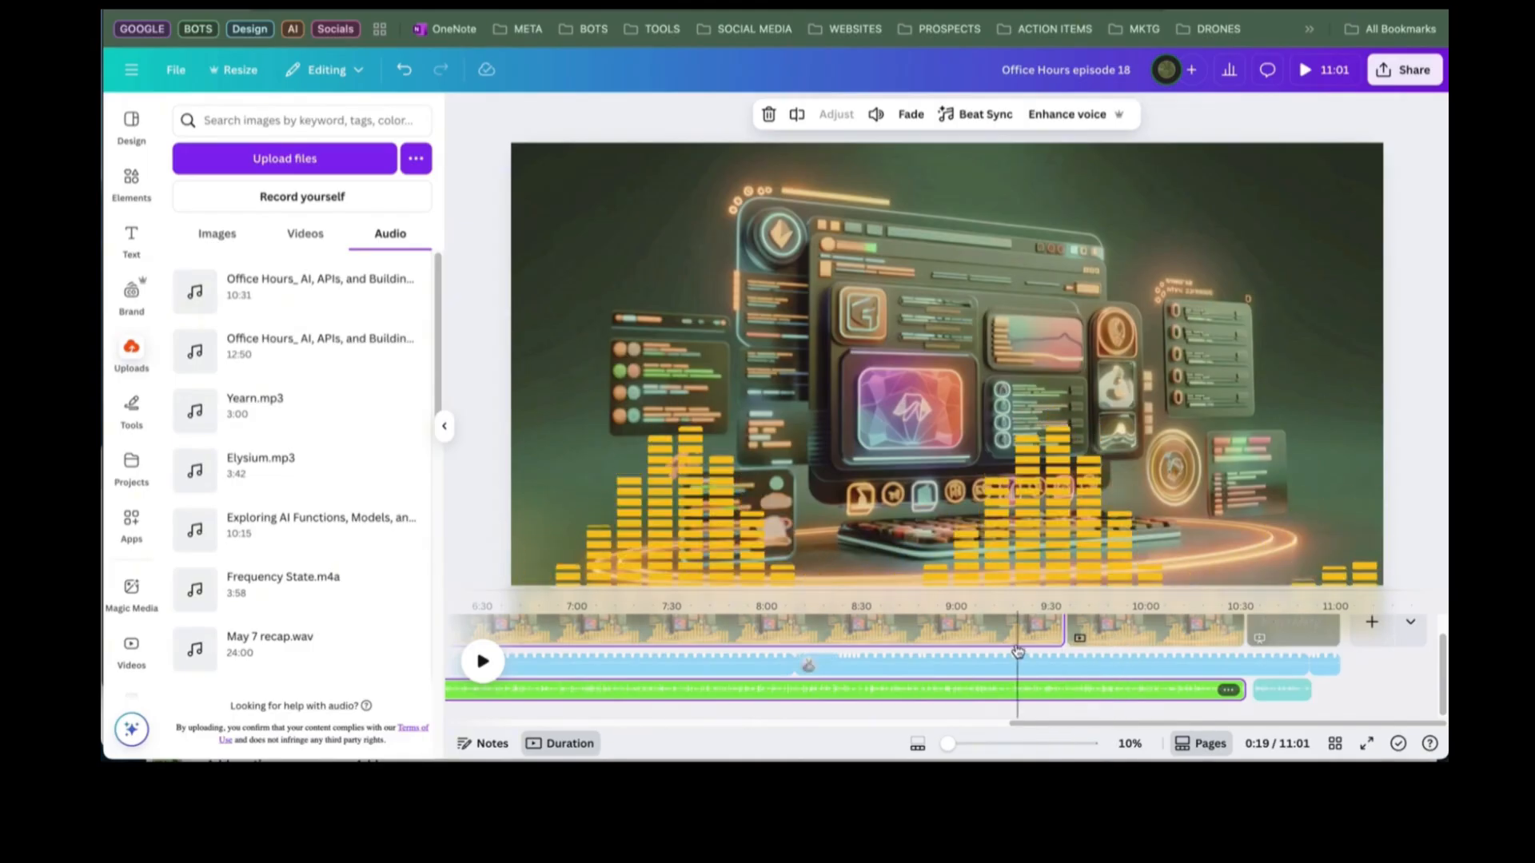
mouse_move(276, 294)
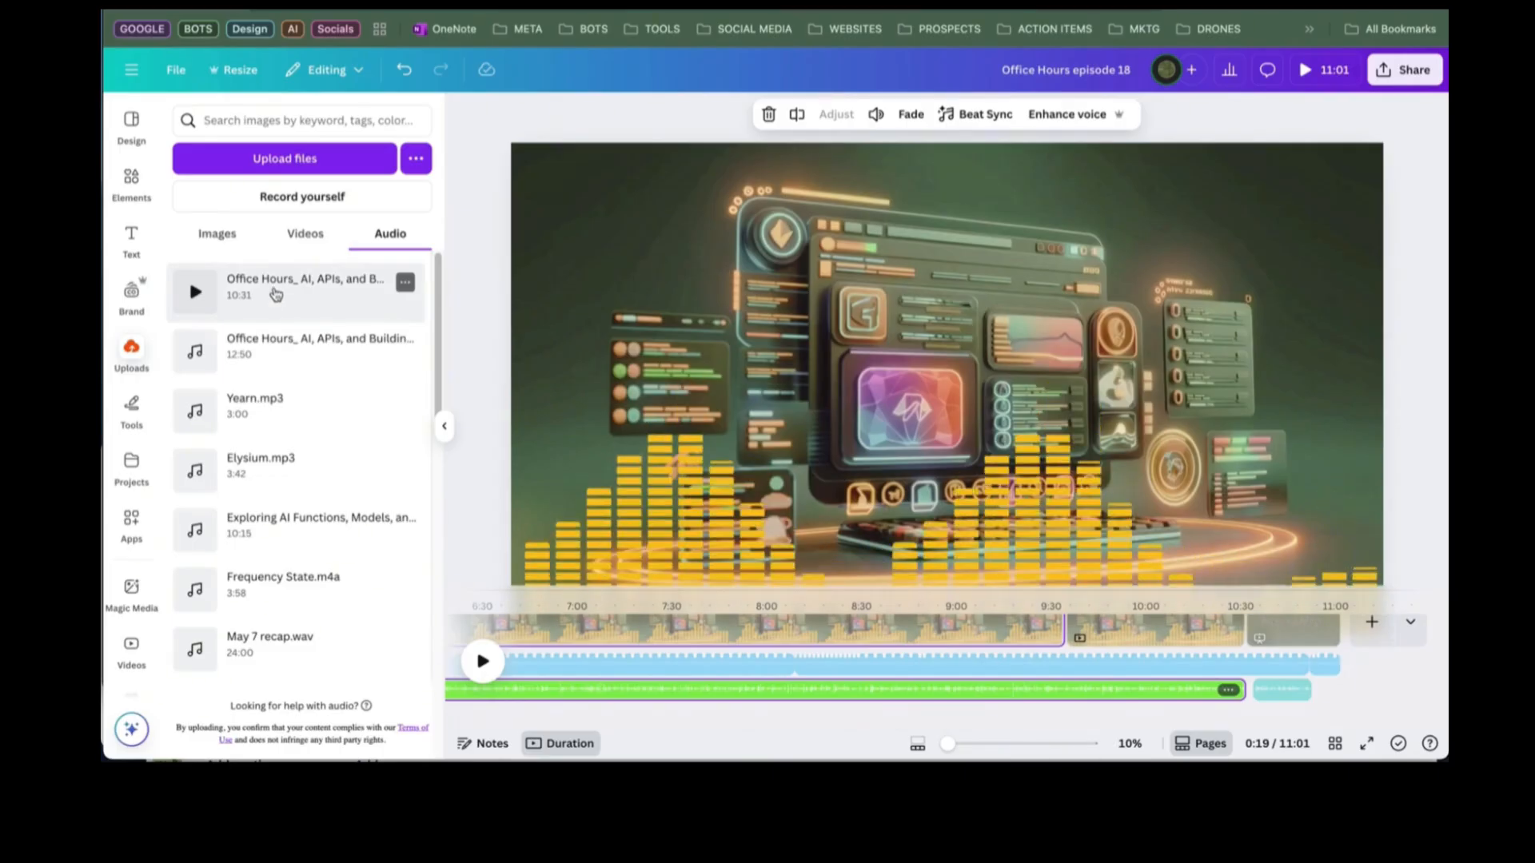
drag(276, 293, 759, 586)
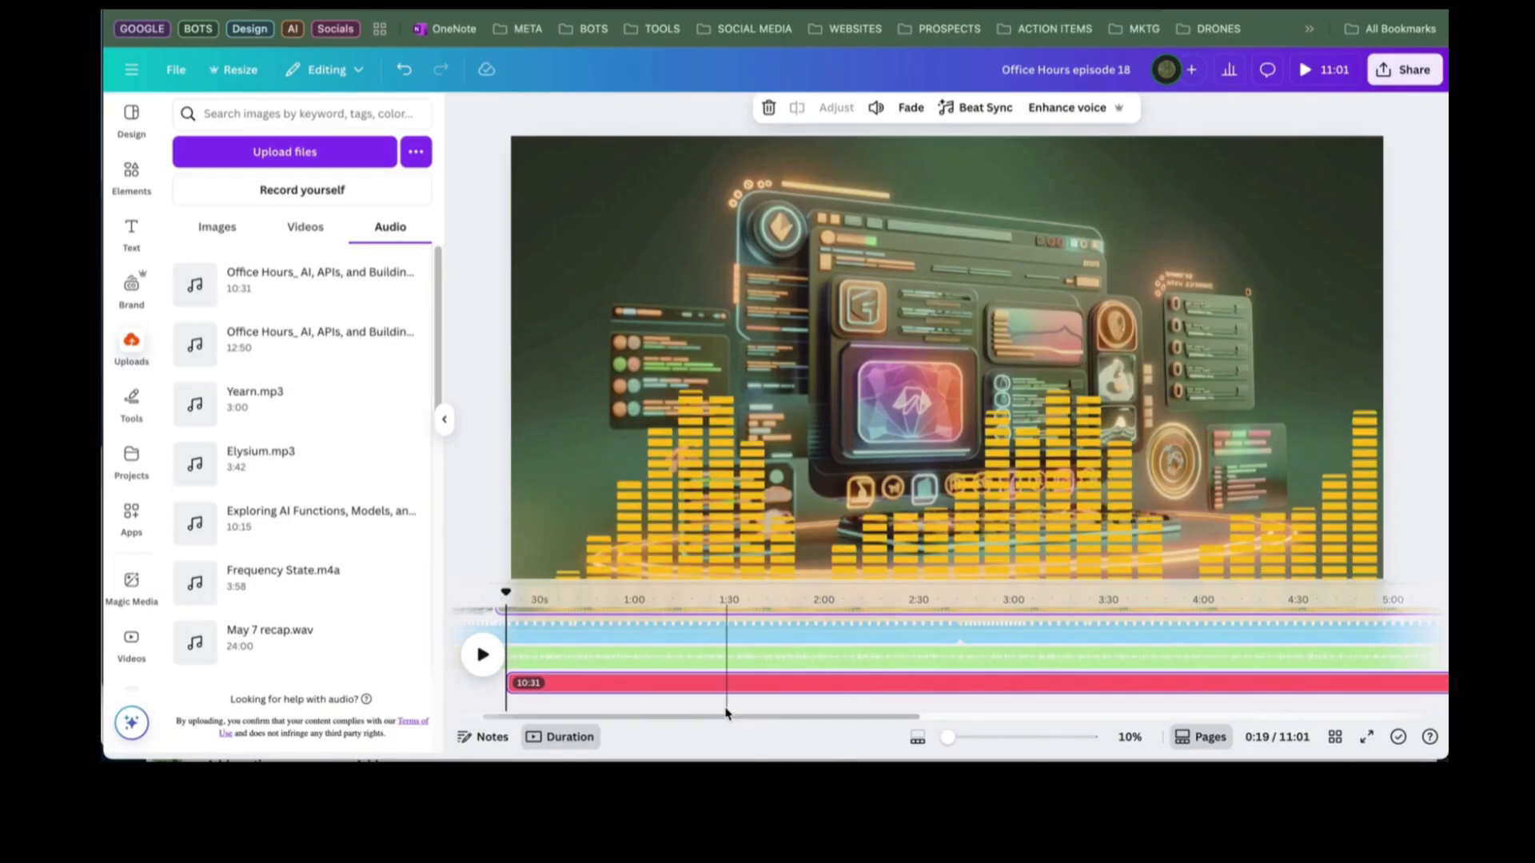
- Move the new 10:31 audio track to start with the second page and delete the old 10:14 audio track
drag(726, 715, 675, 717)
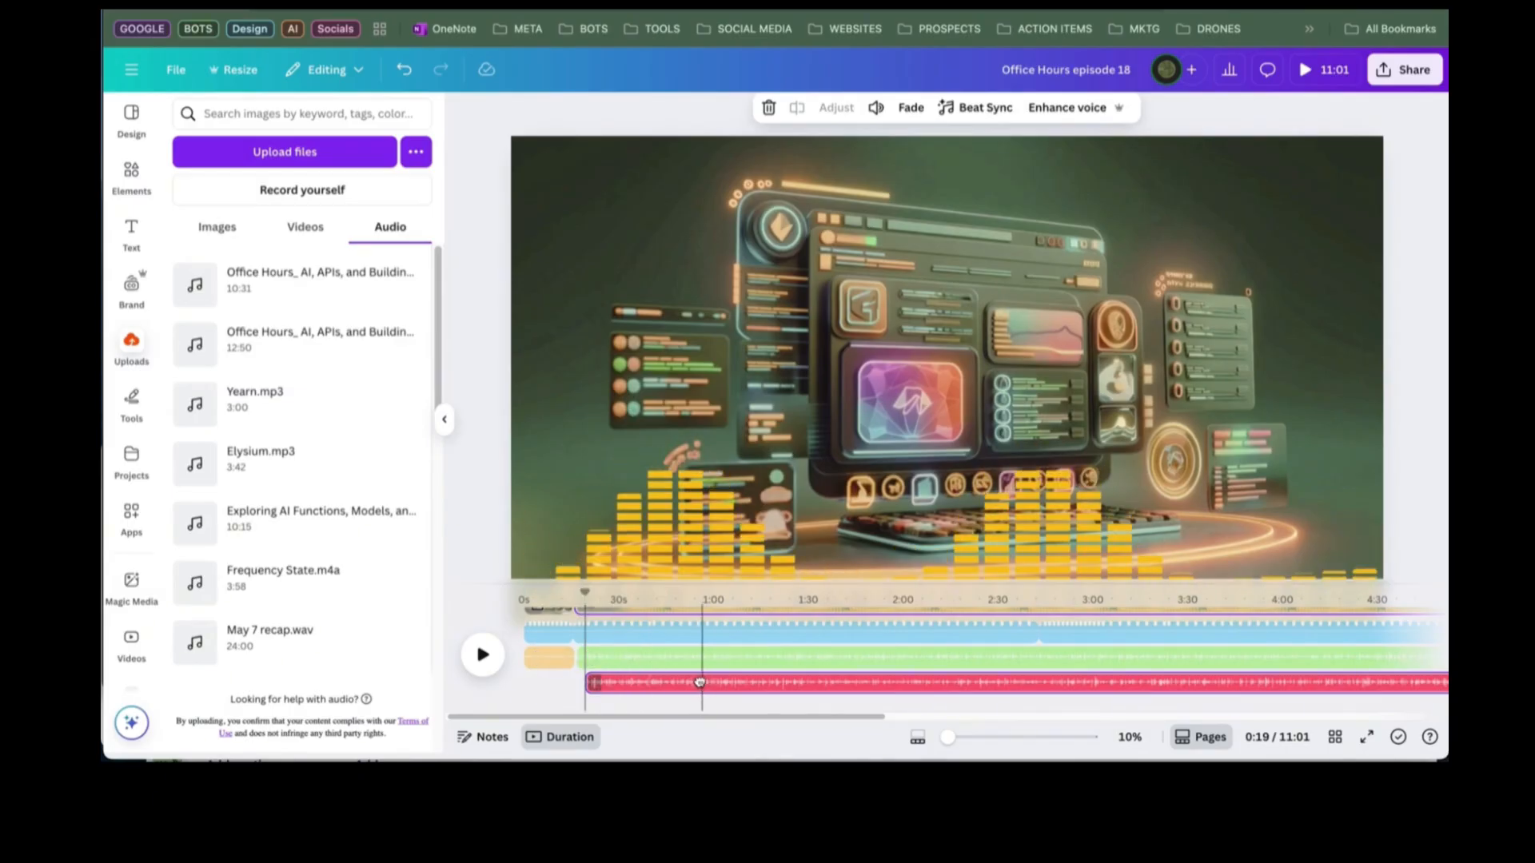
drag(701, 682, 714, 705)
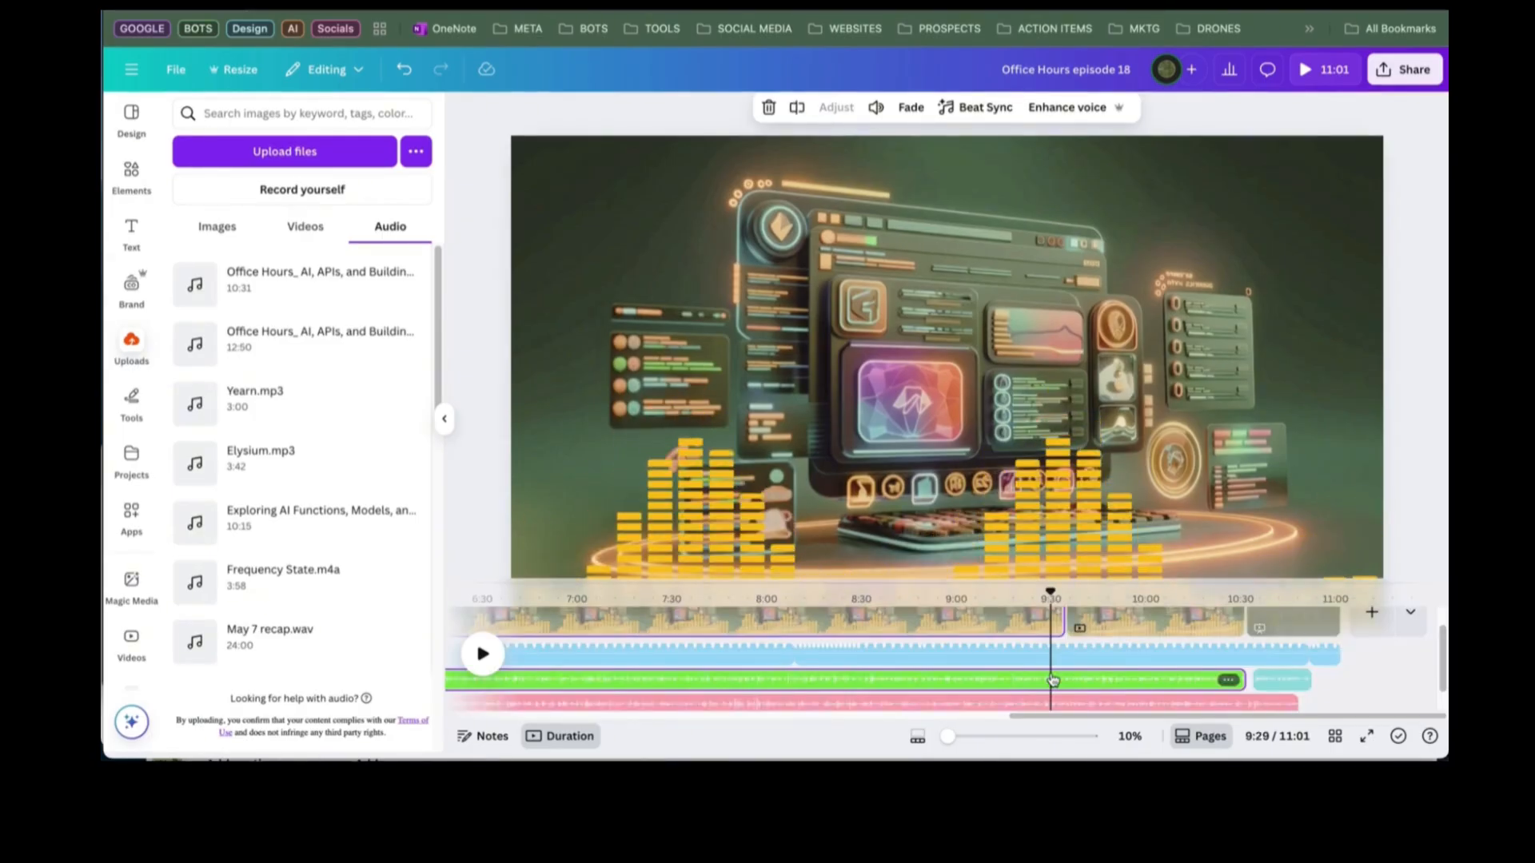
key(Delete)
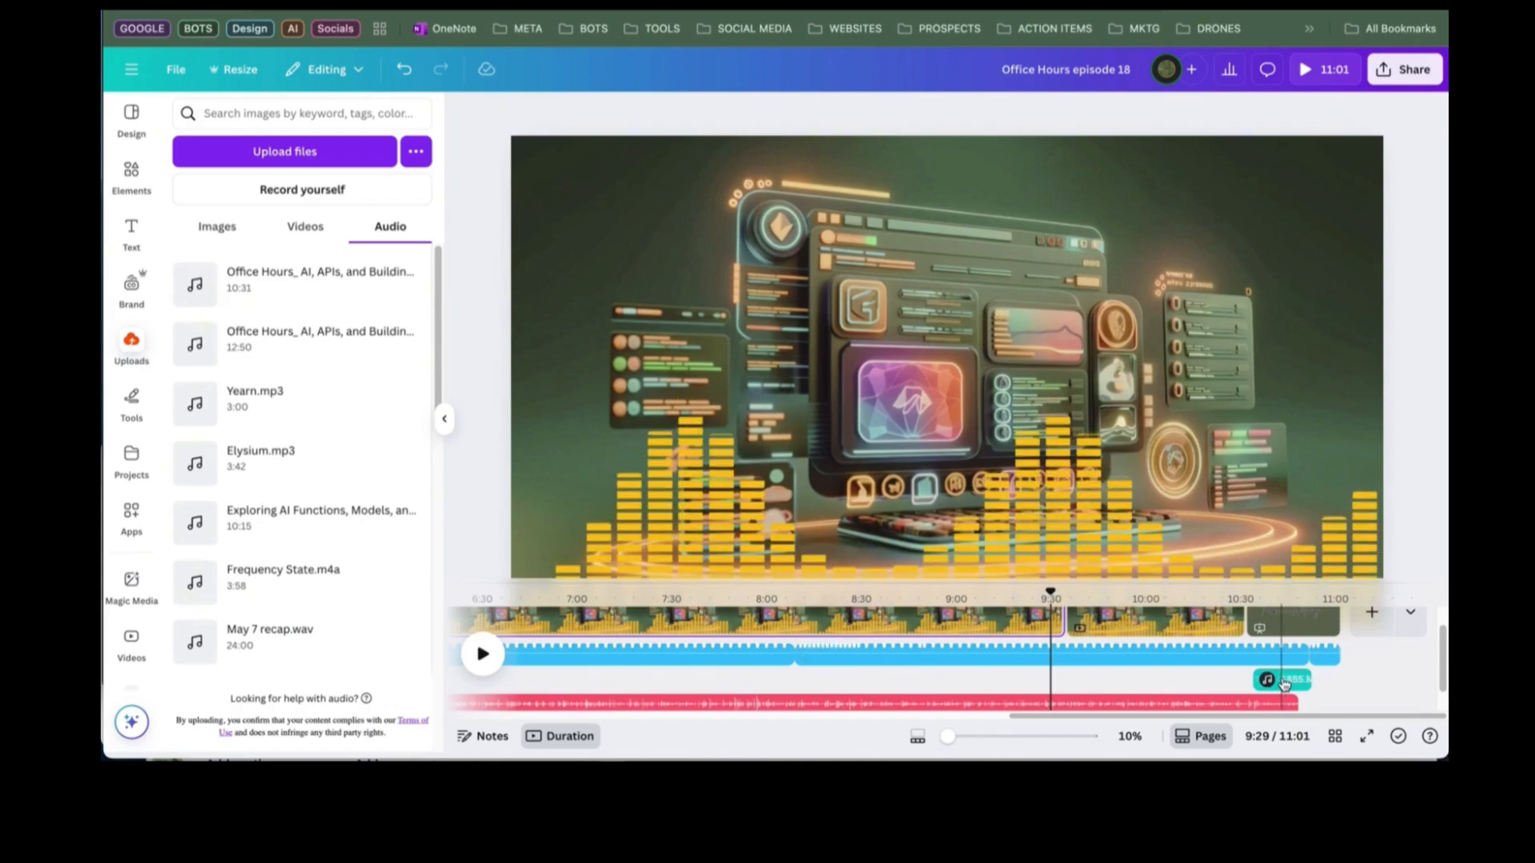
- Extend the "Thanks for Watching" page to 1:05 and move the 18.4-second closing audio clip to start where the main audio ends
mouse_move(1284, 684)
mouse_down()
mouse_move(1316, 679)
mouse_move(1284, 680)
mouse_up()
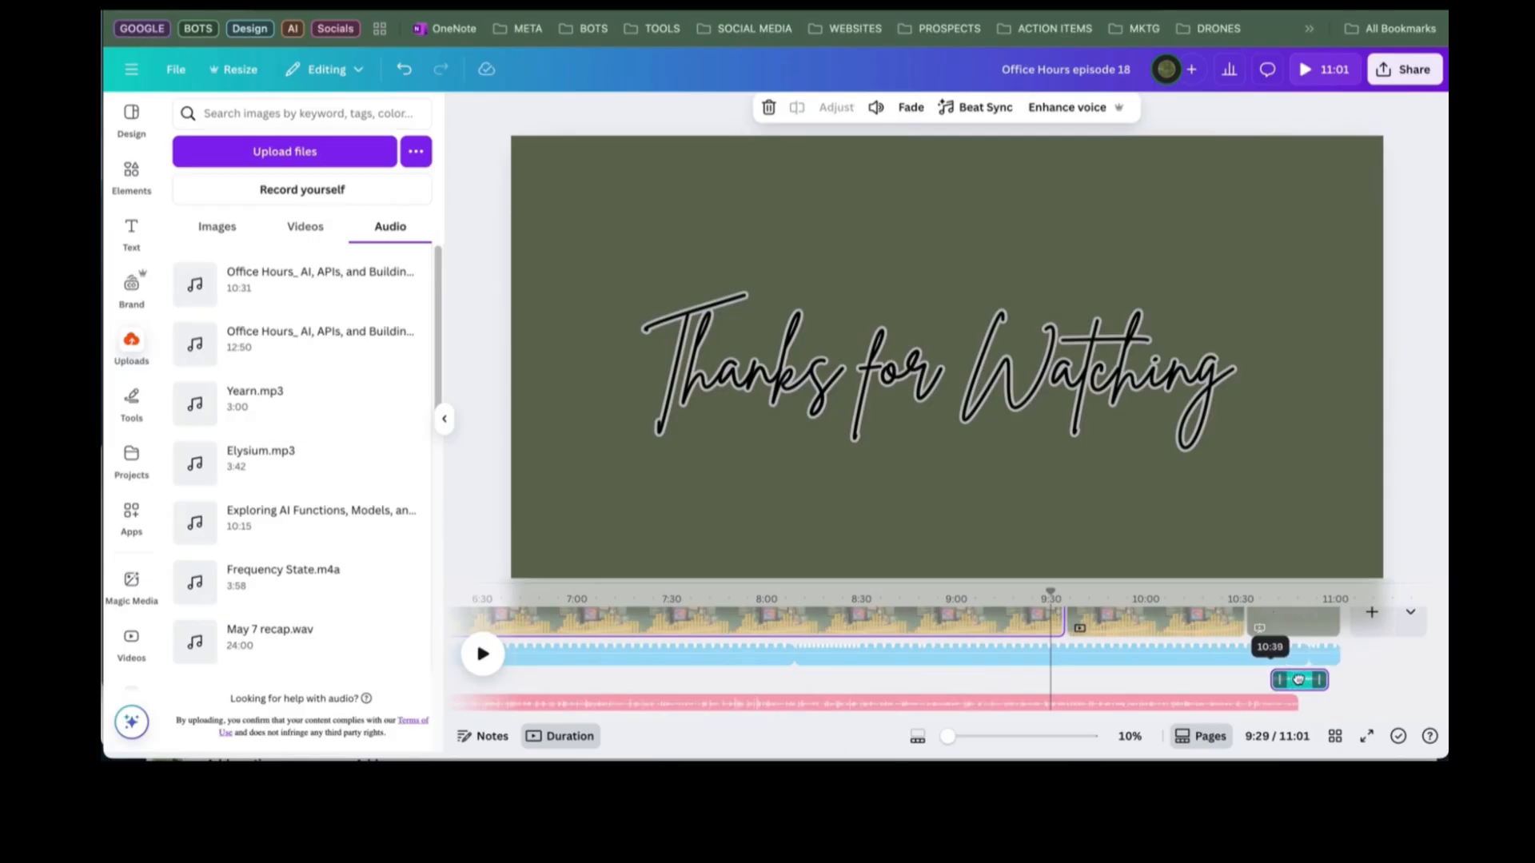
click(1335, 619)
mouse_move(1334, 616)
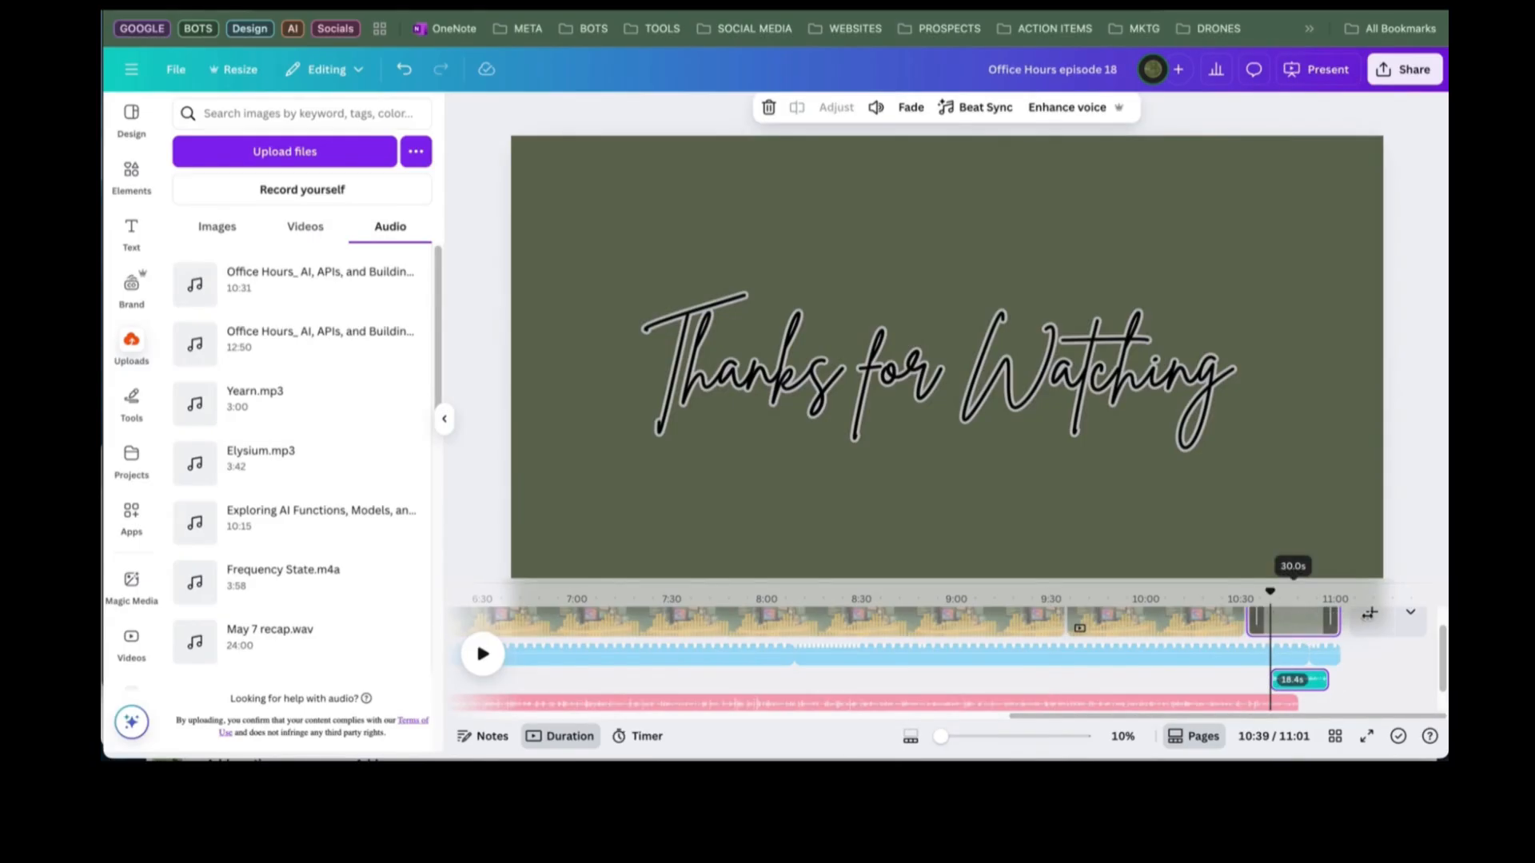
drag(1334, 616, 1444, 617)
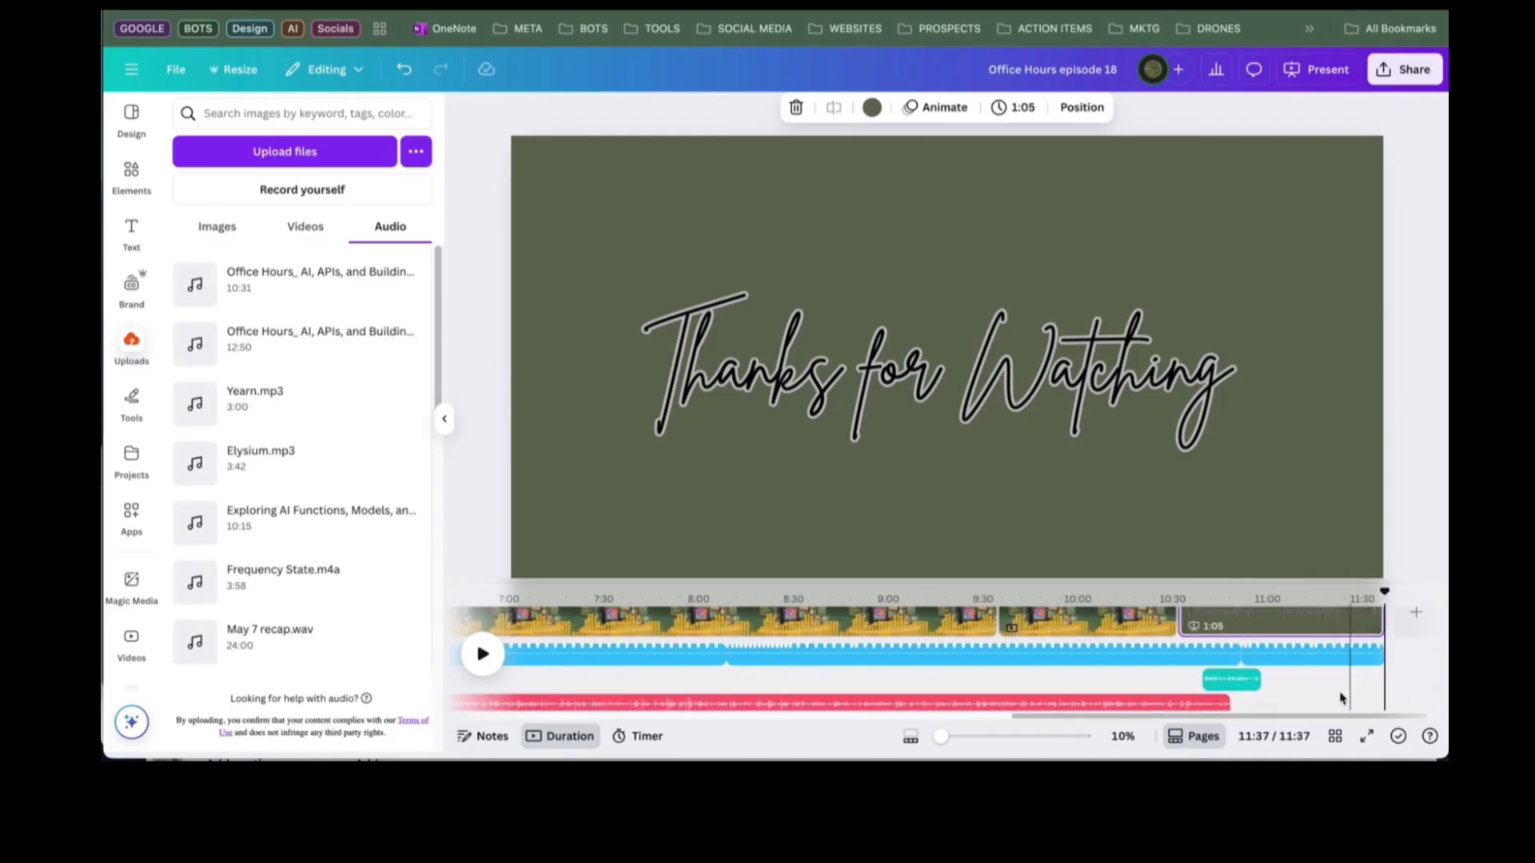
drag(1246, 685, 1273, 679)
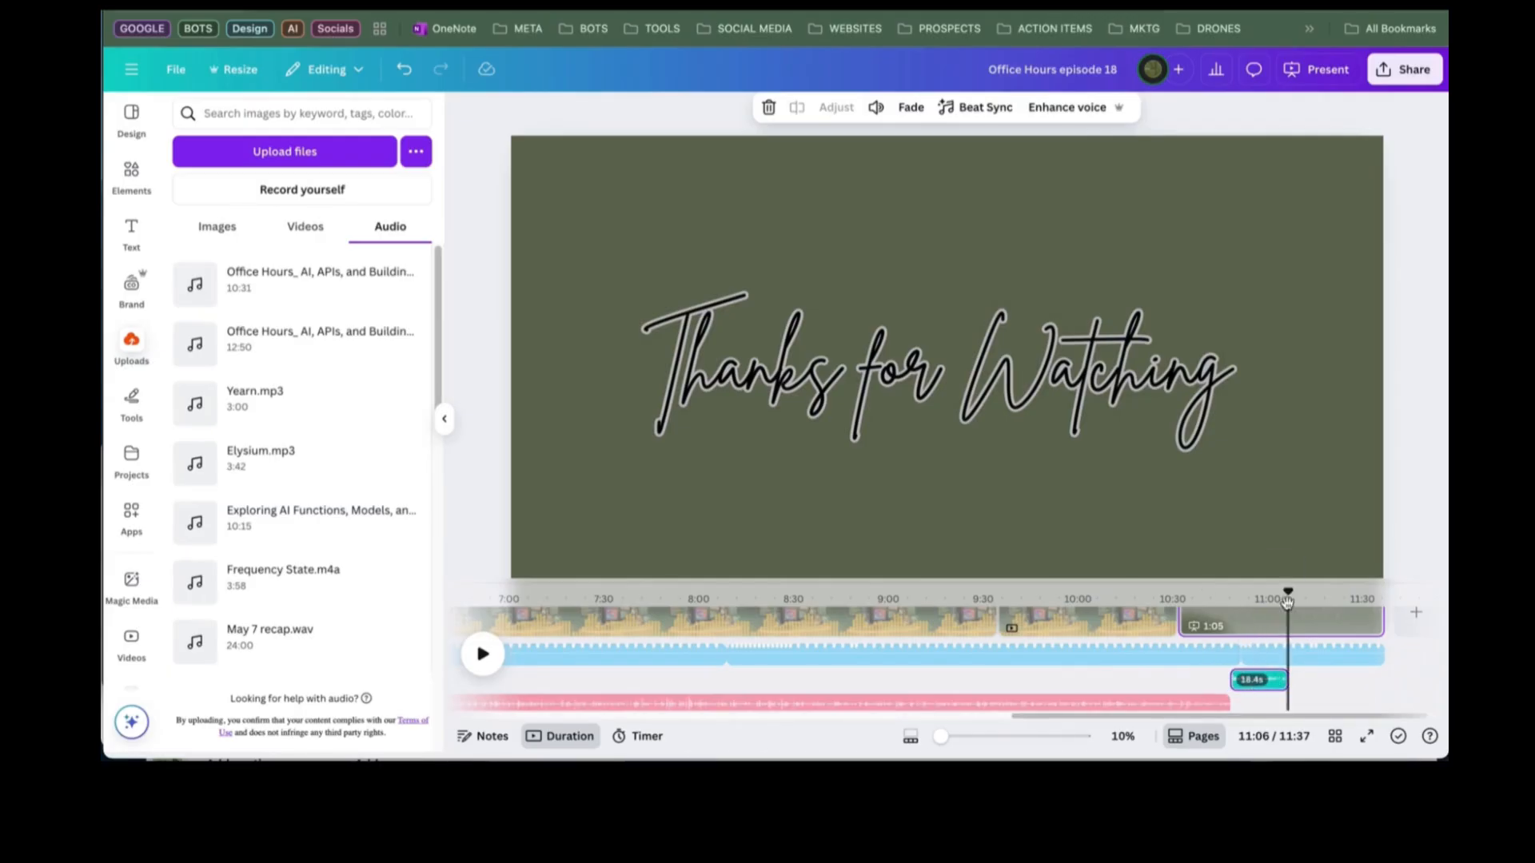
- Play the video where the intro changes to the second page to check how the new main audio starts
drag(1290, 594, 1184, 599)
drag(1125, 603, 913, 608)
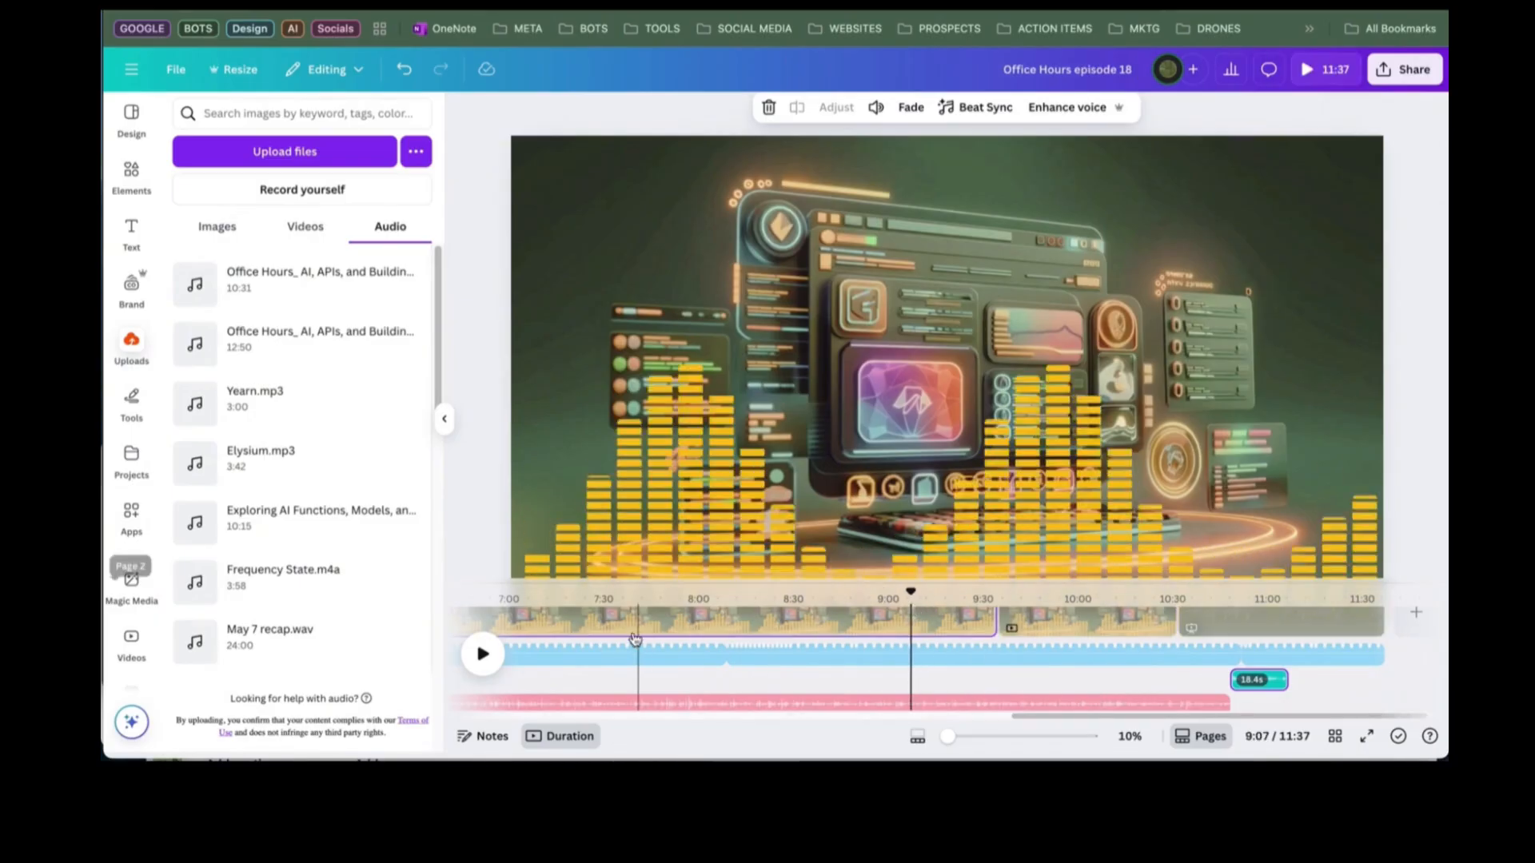
click(484, 655)
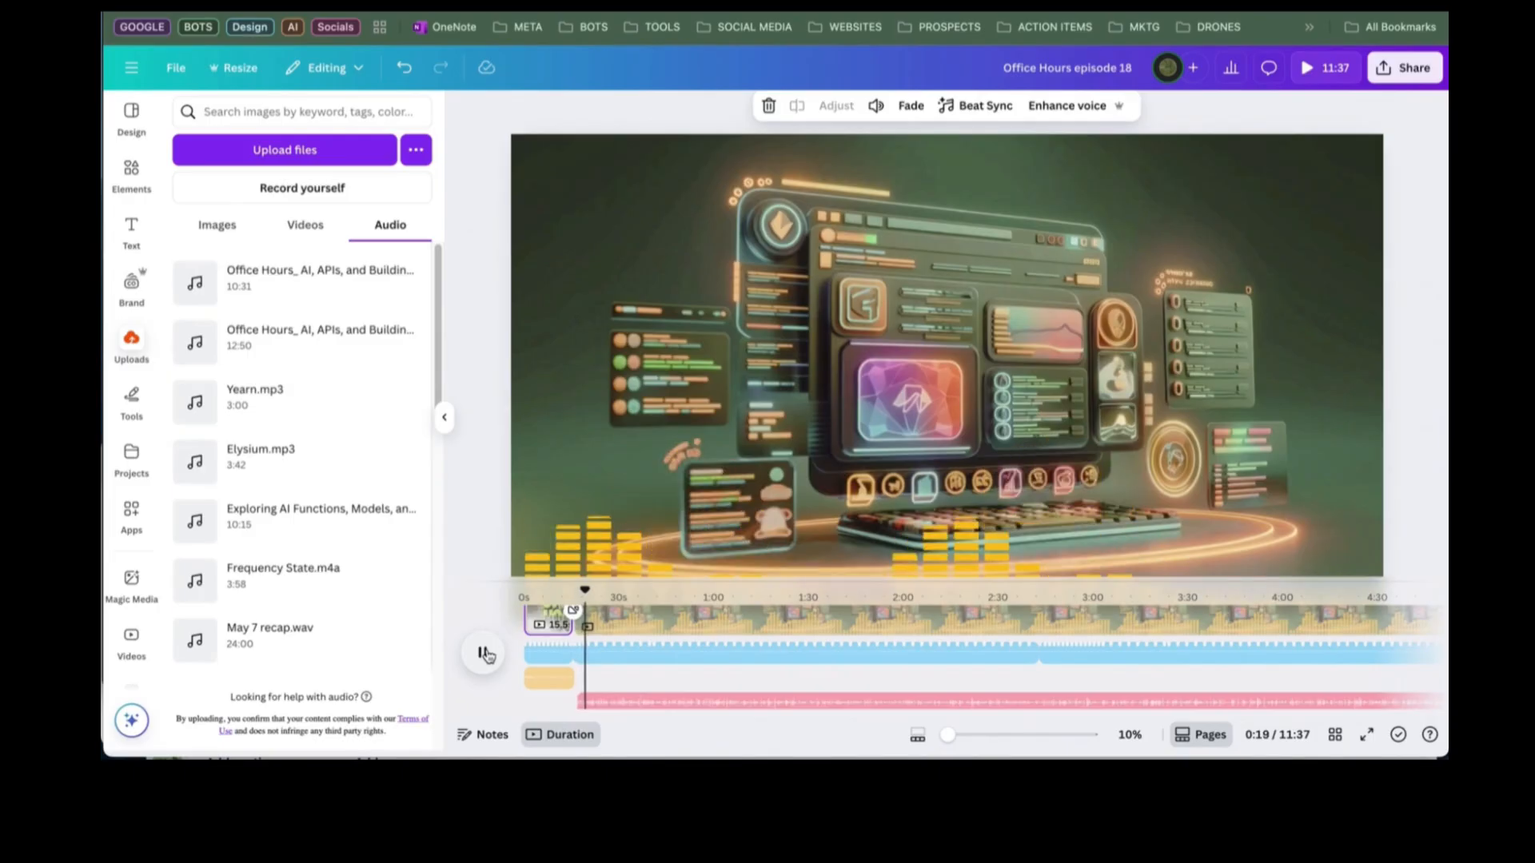
click(486, 655)
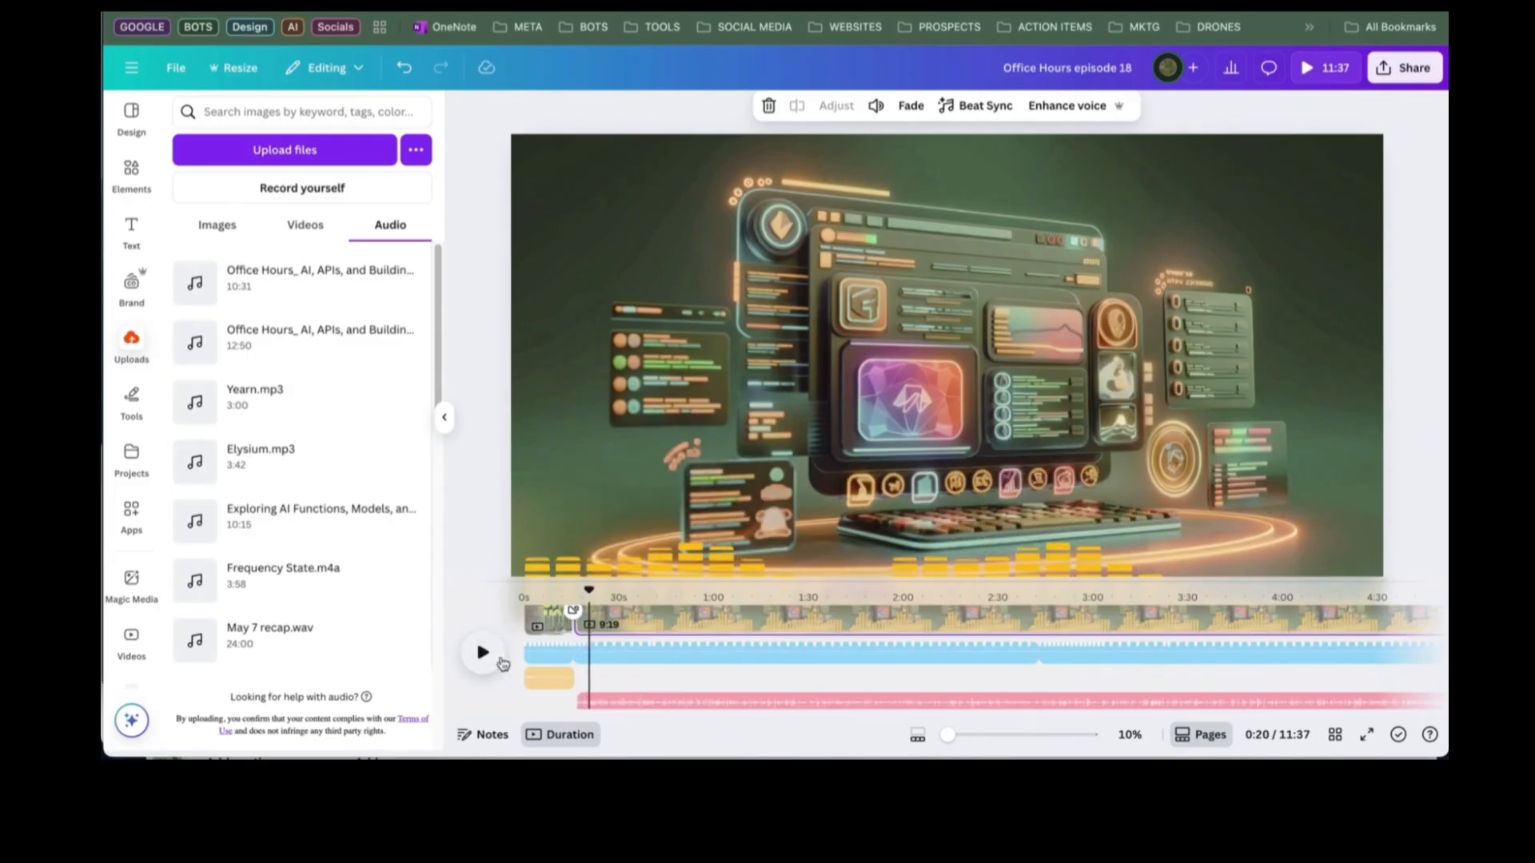
- Set the volume of the 2:27 background music clip to 2 and open the volume setting of the following 2:42 music clip
click(632, 656)
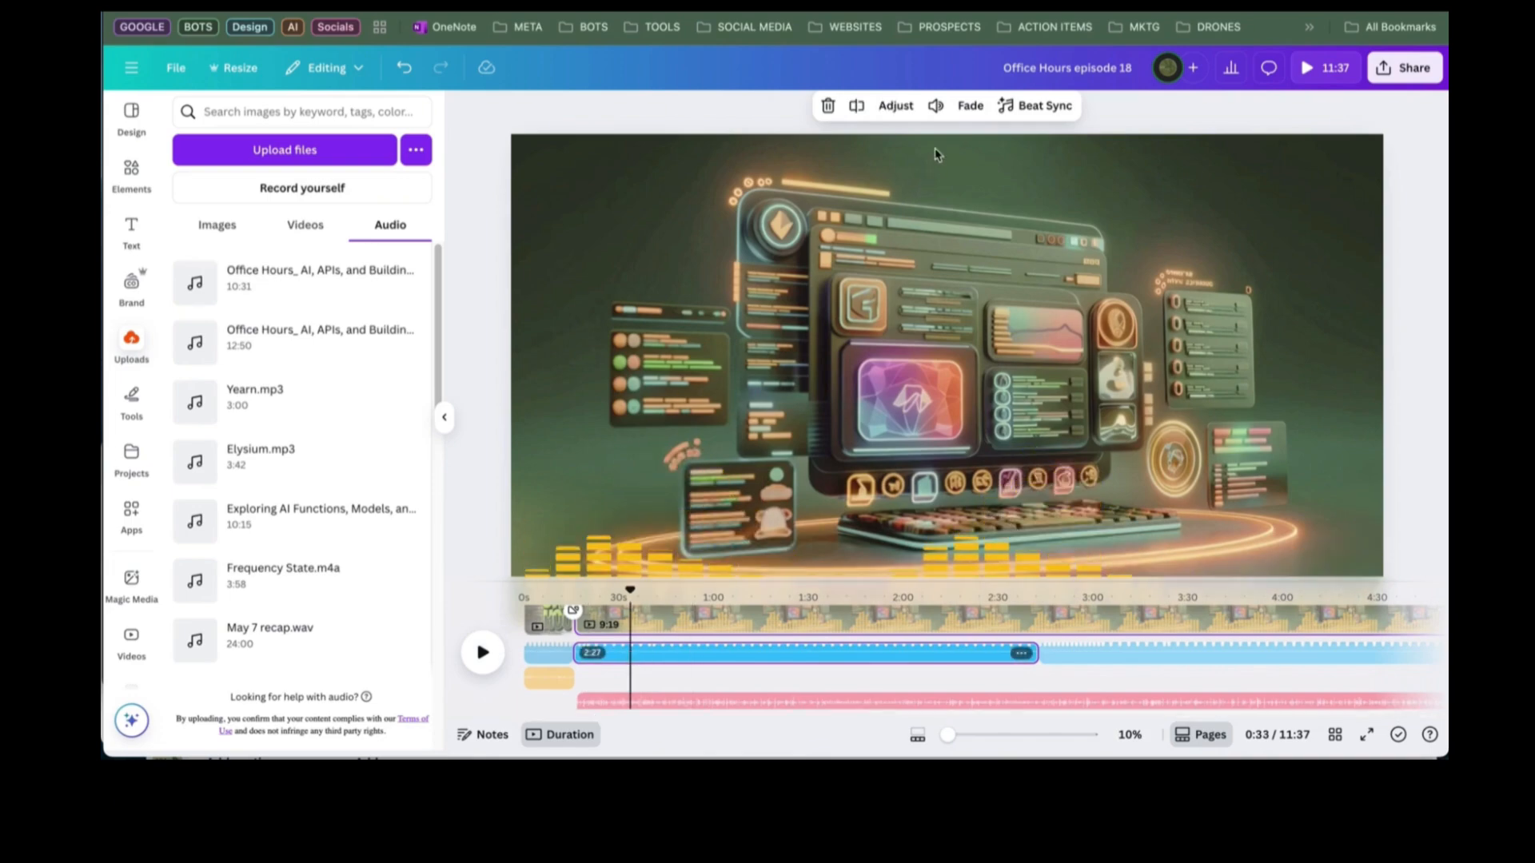
click(937, 107)
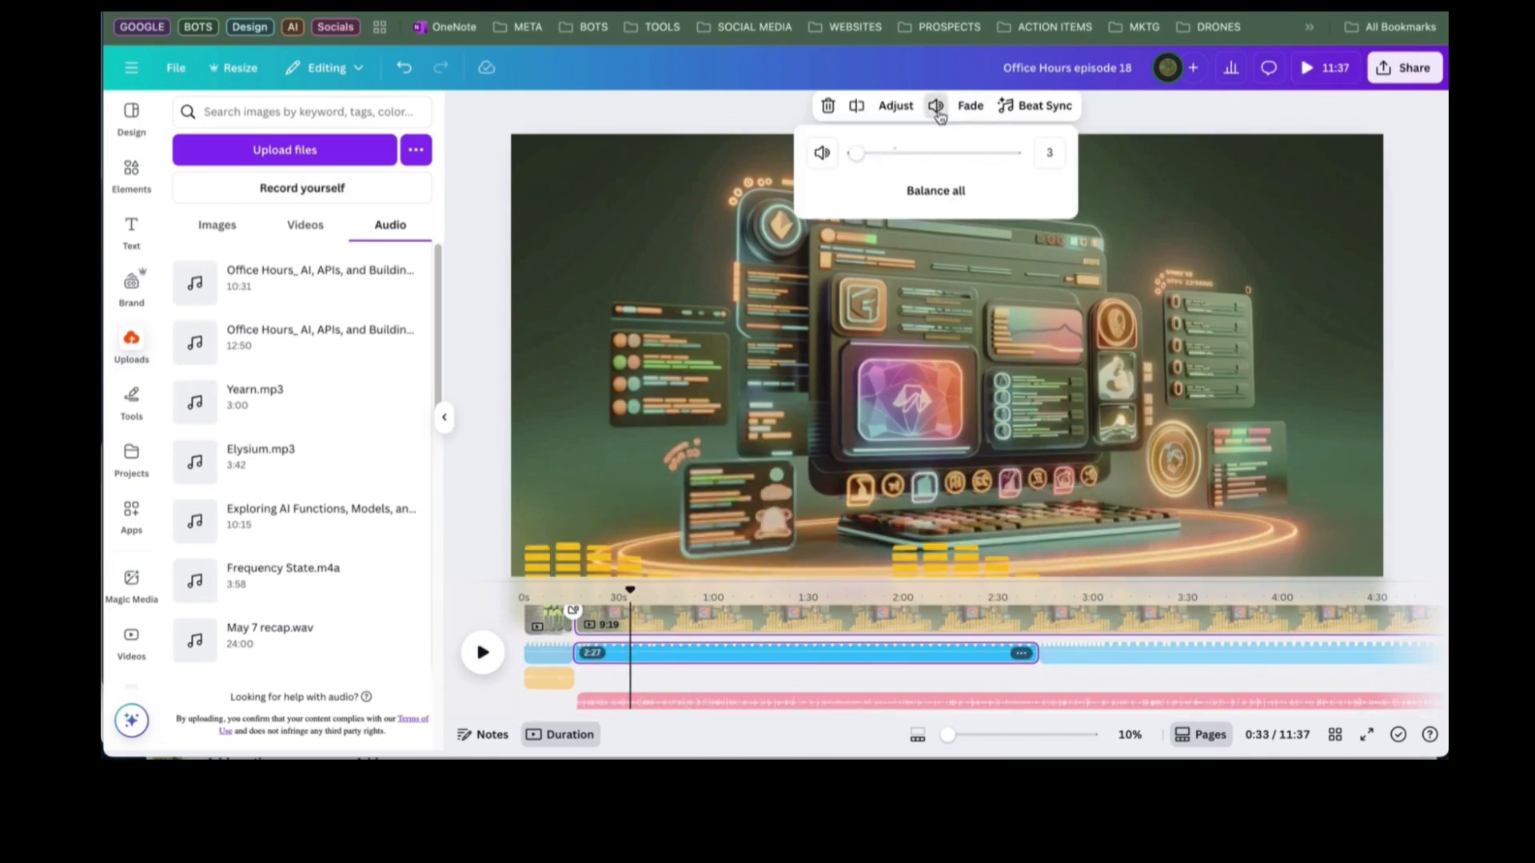
click(1048, 152)
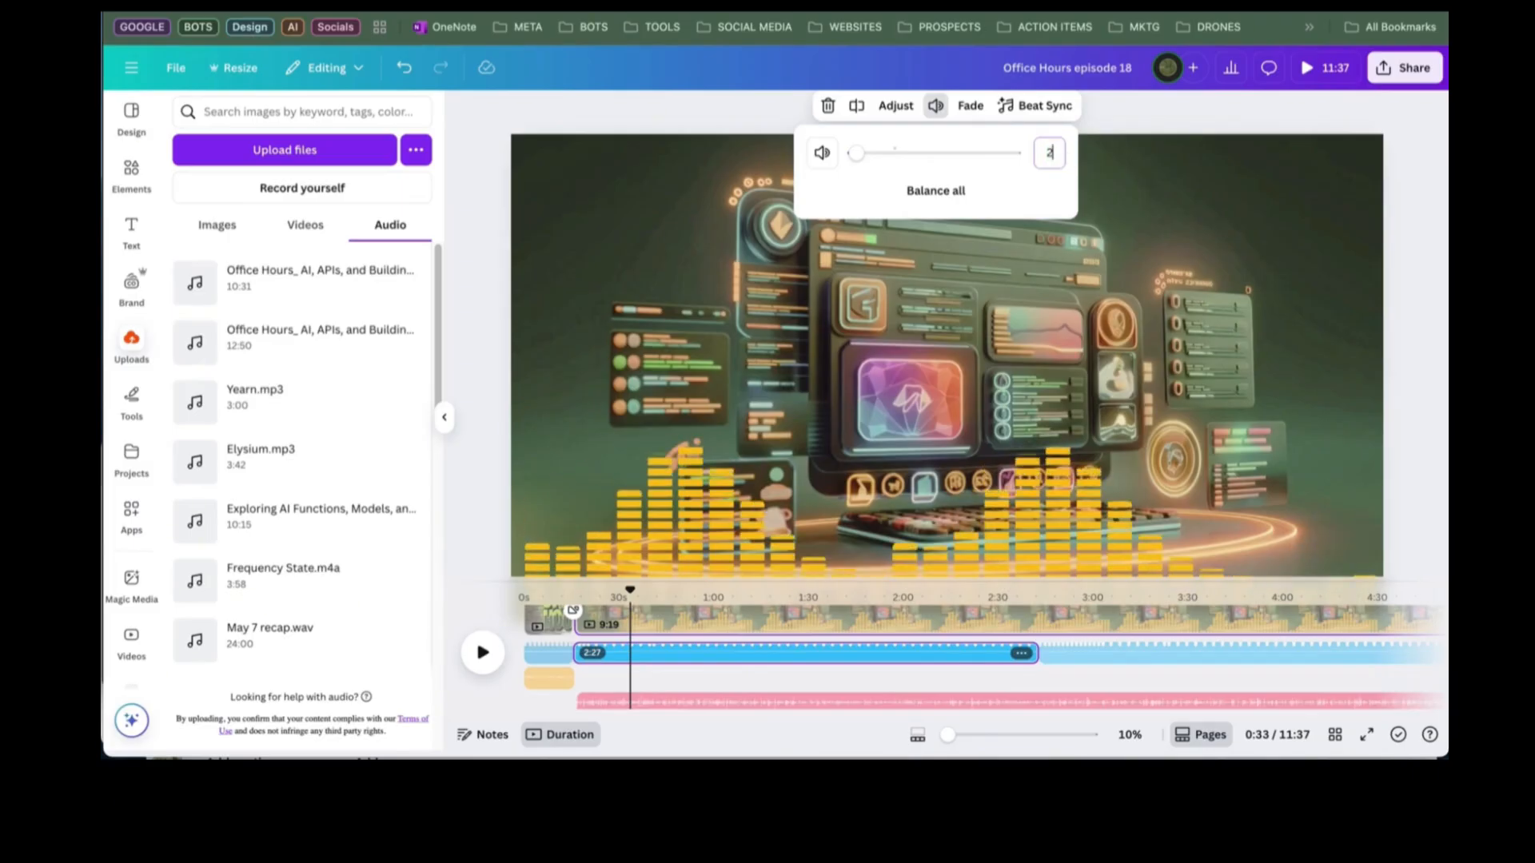
text(2)
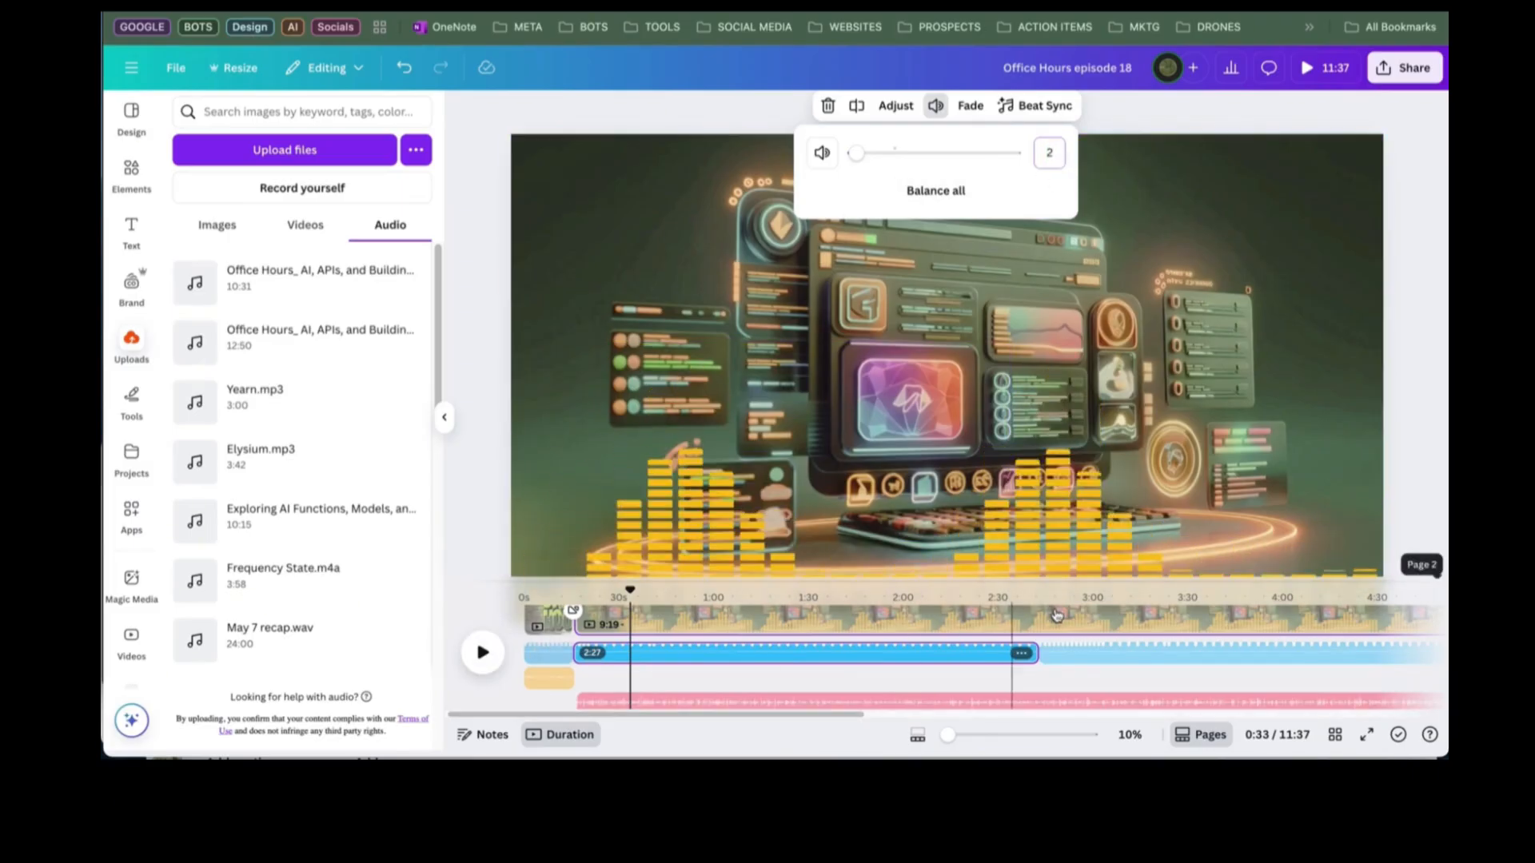
click(1088, 653)
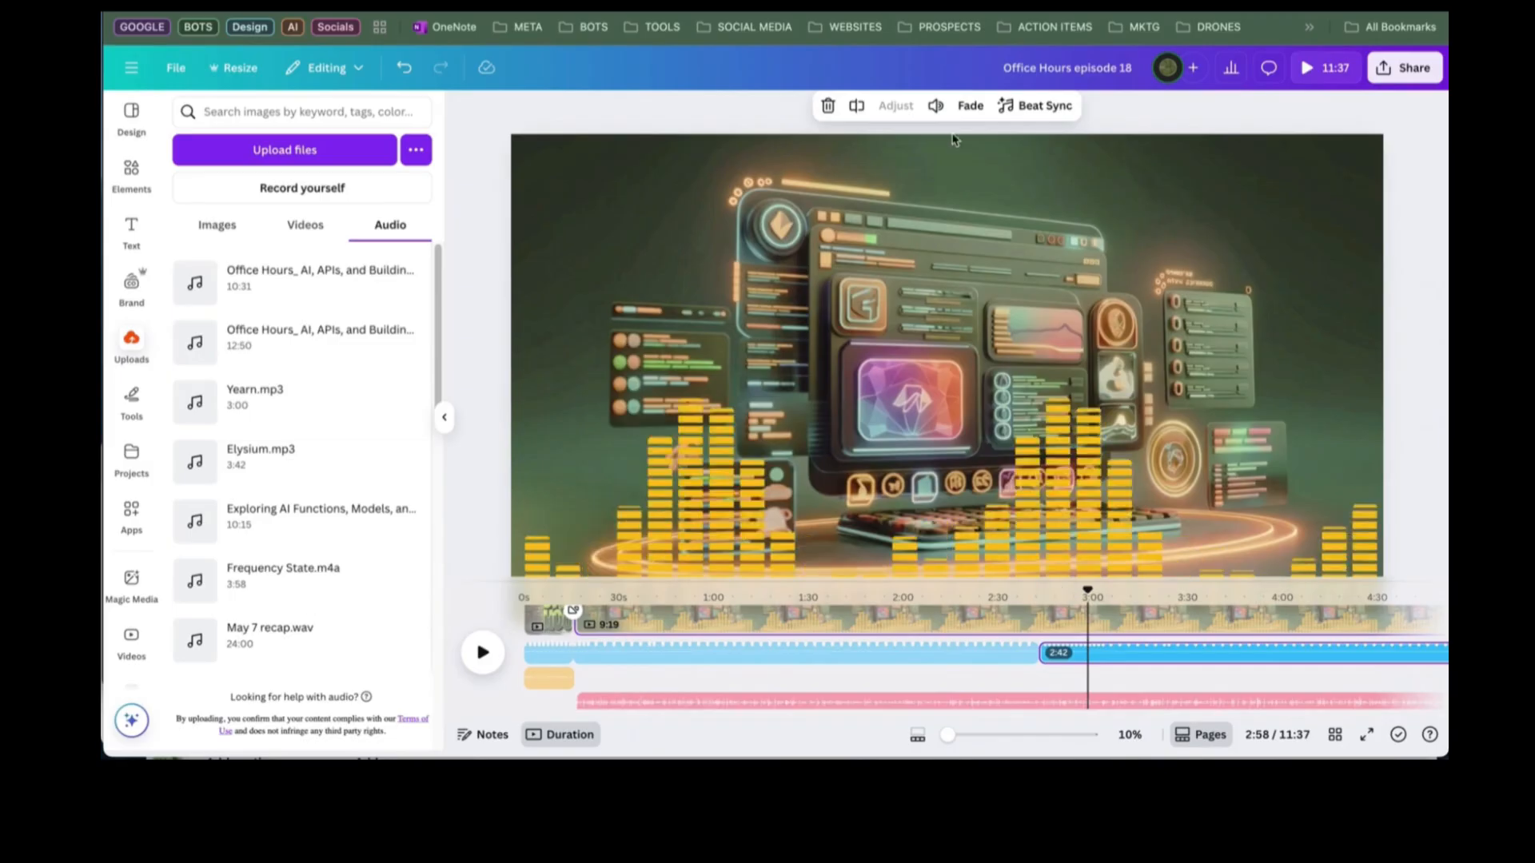
click(935, 106)
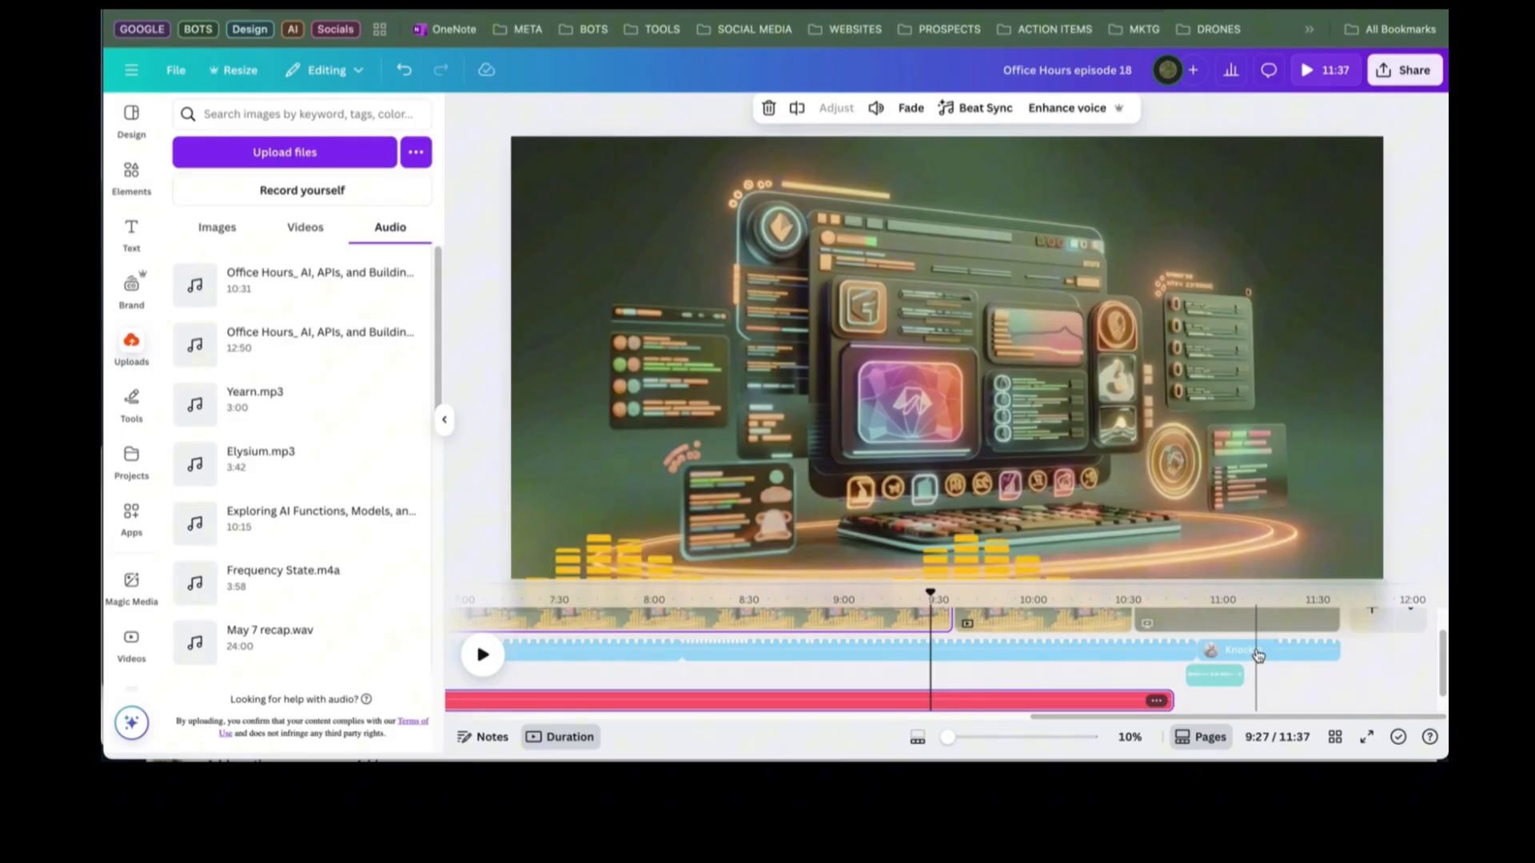
- Set the volume of the background music clip under the closing page to 10 and its fade-in to 2.8 seconds
click(1258, 654)
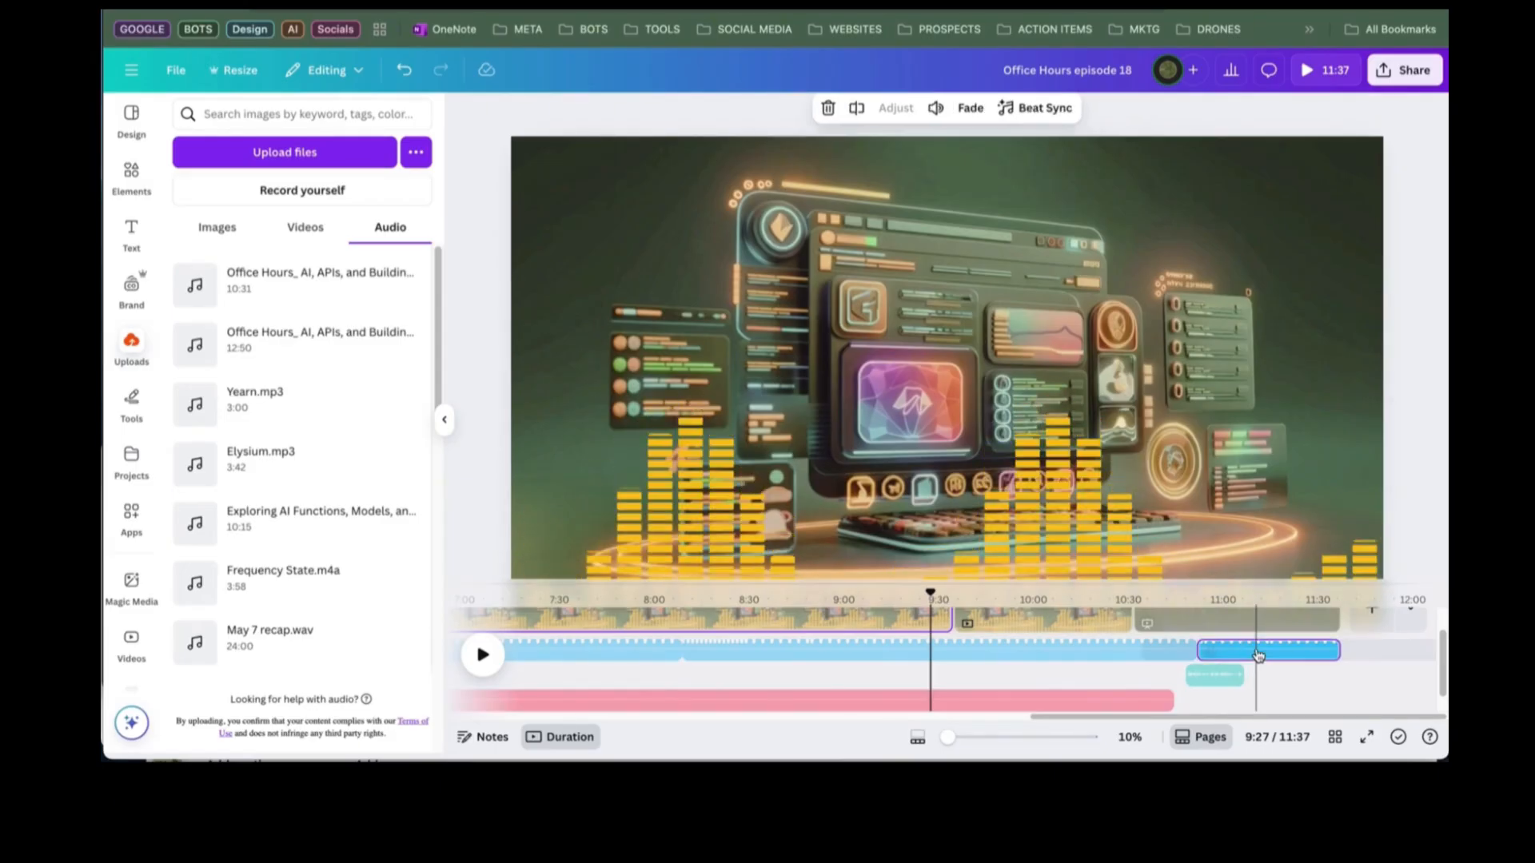
click(936, 108)
click(1038, 150)
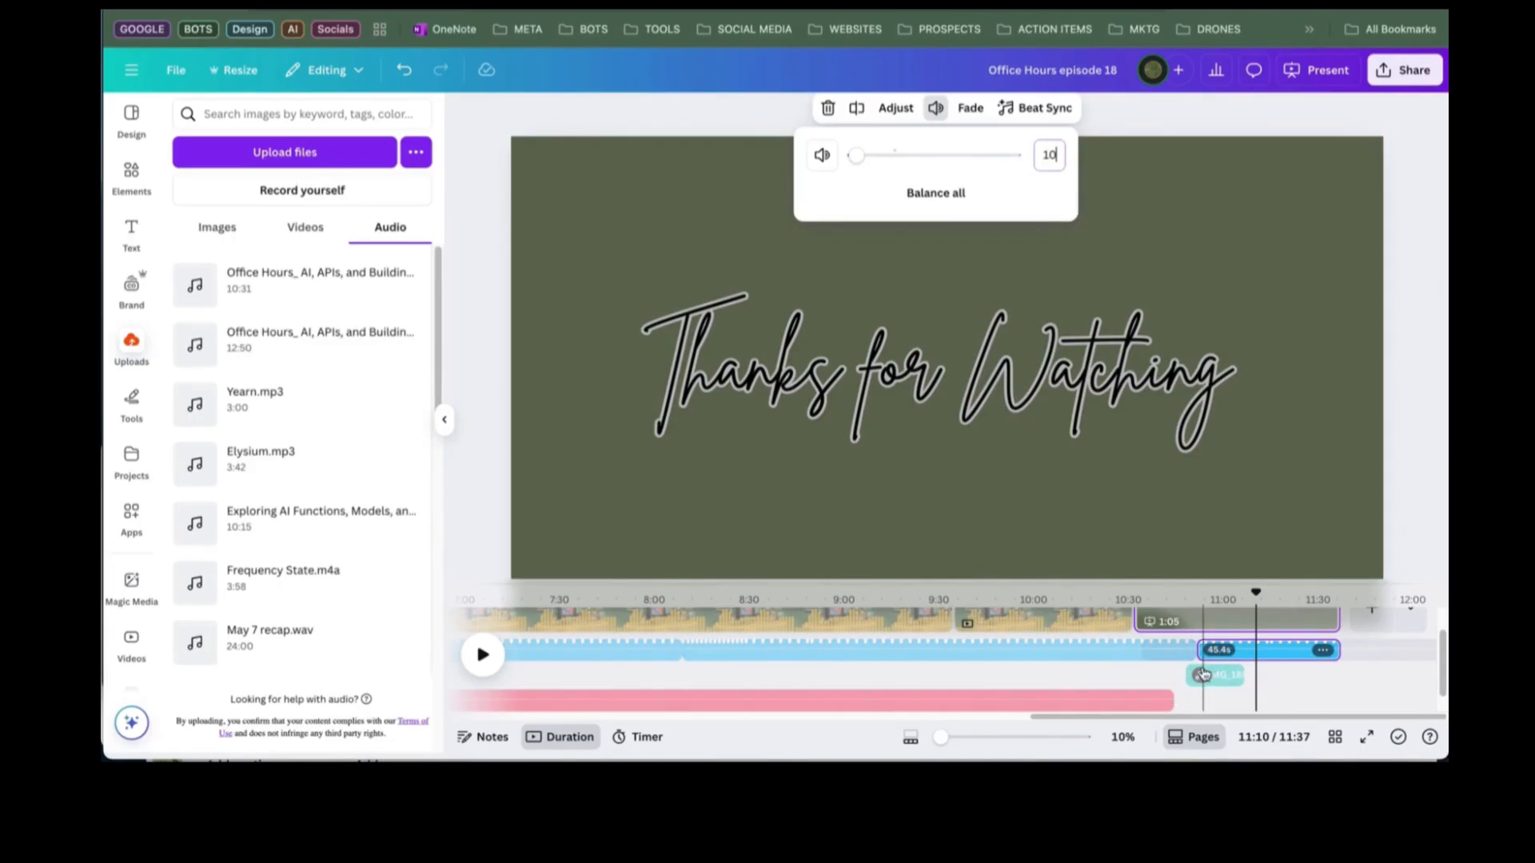
click(970, 108)
drag(849, 173, 960, 173)
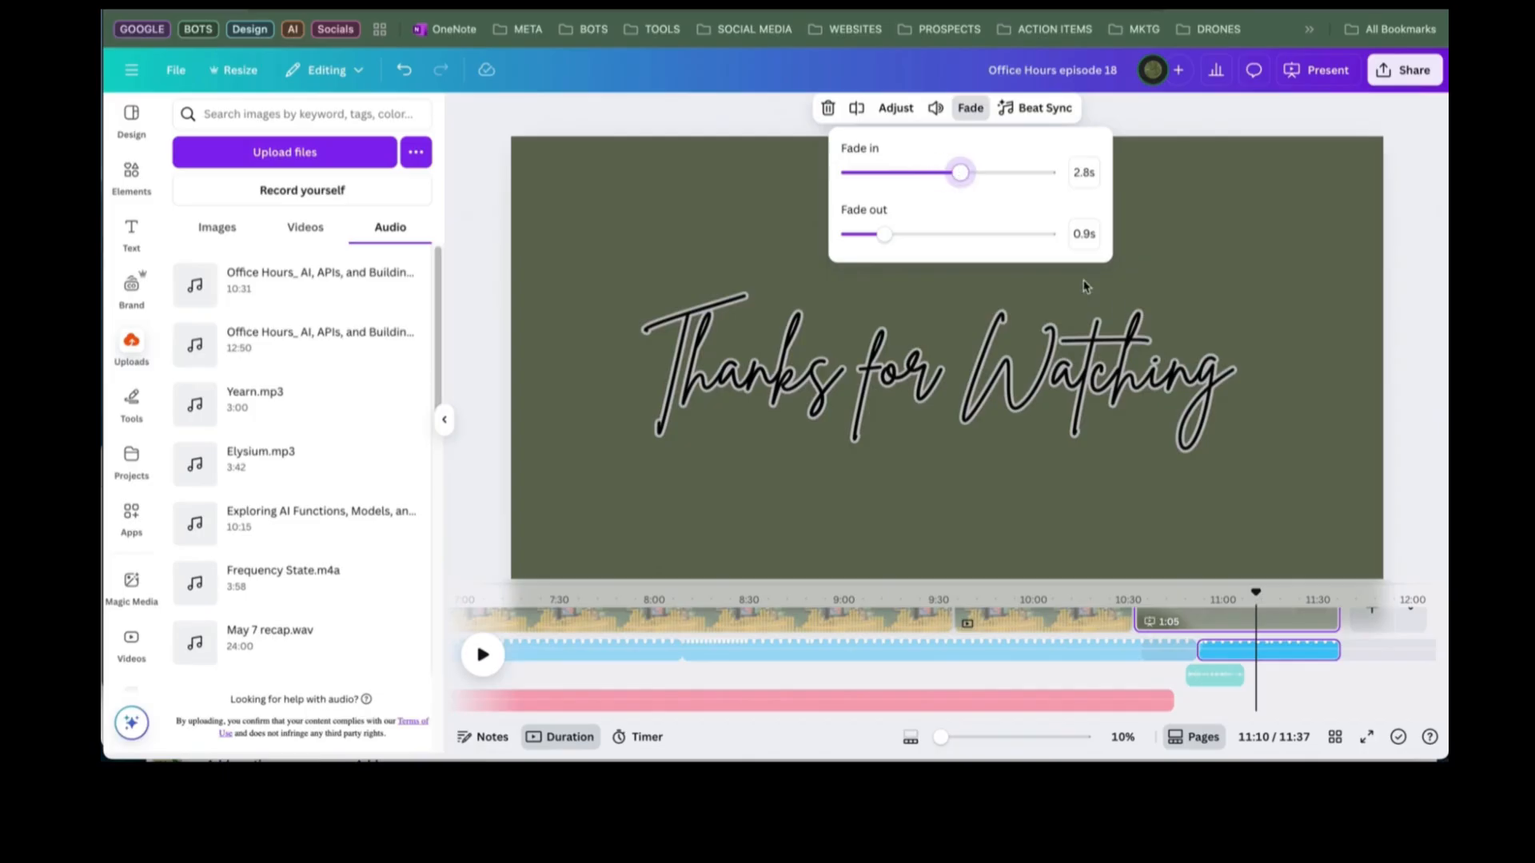
- Shift the 18.4-second closing audio clip slightly earlier and preview the transition from the intro into the main audio
click(1211, 678)
drag(1212, 678, 1210, 677)
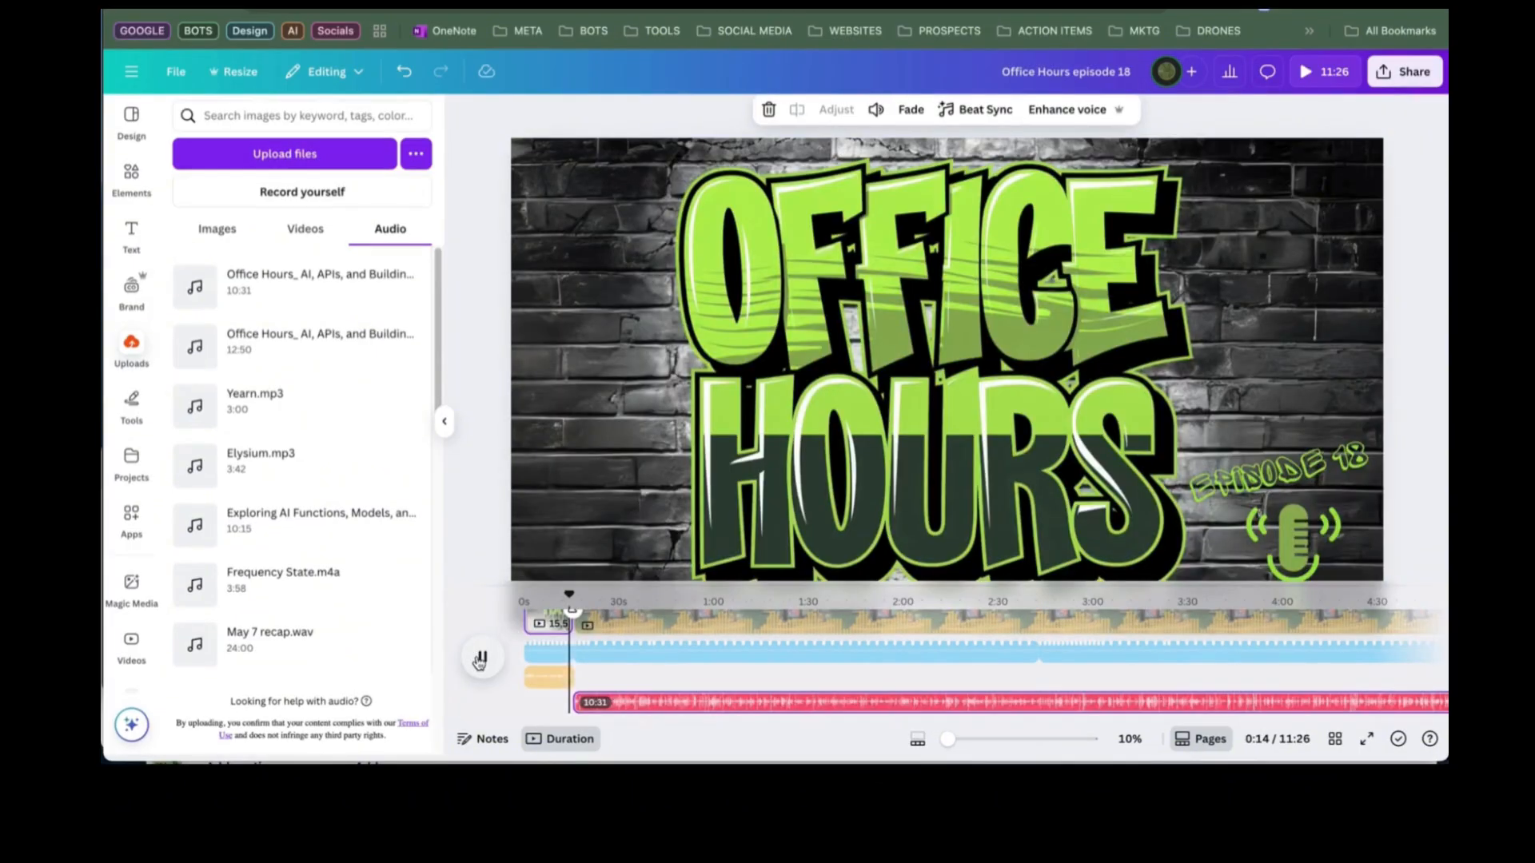
click(482, 655)
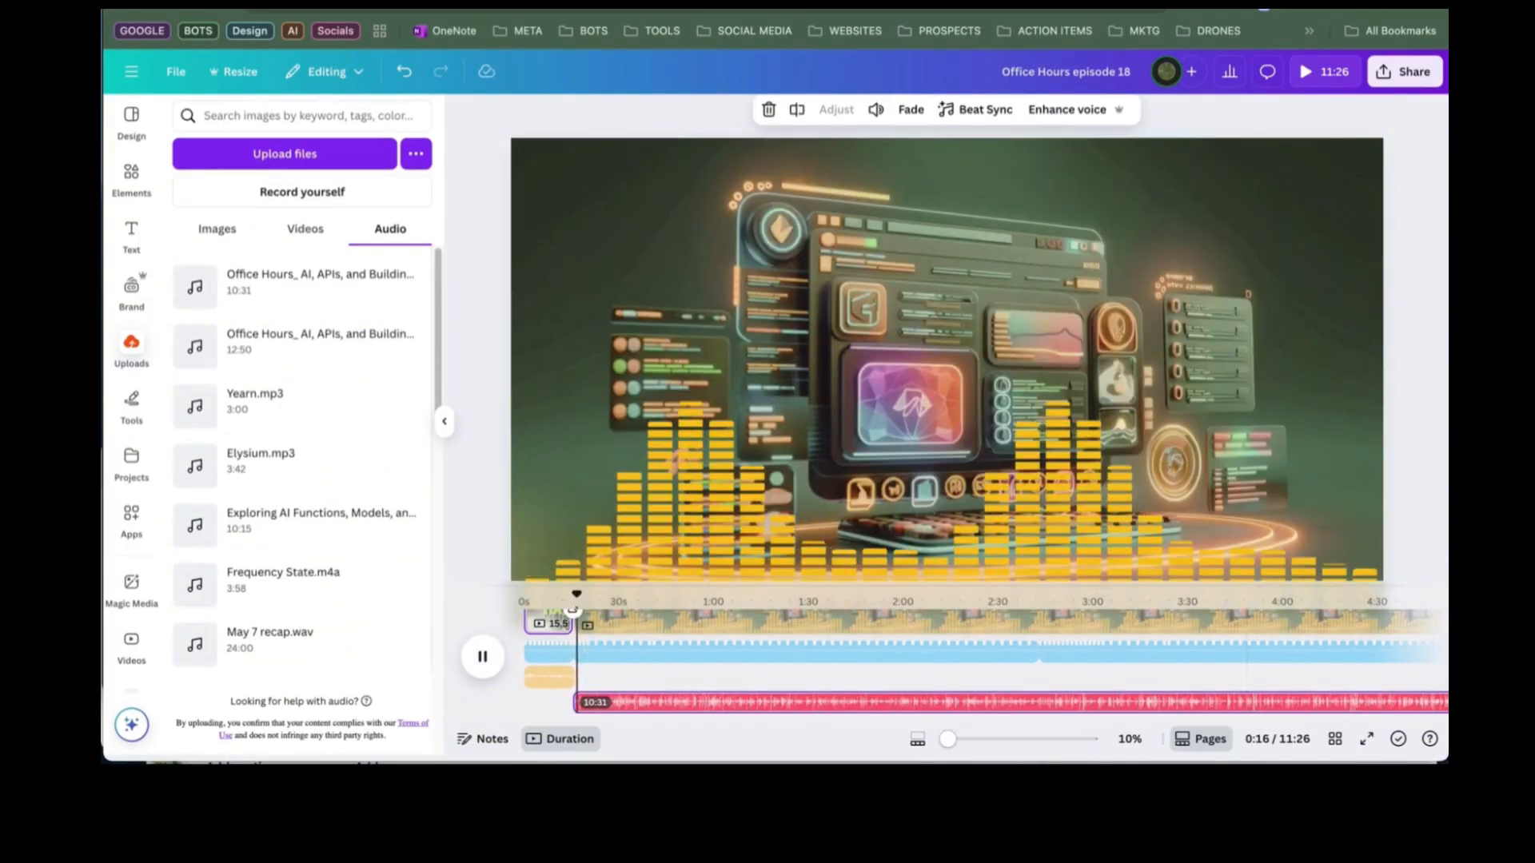
- Move the closing audio clip slightly later to start where the main audio ends, and preview that transition from about 10:45
drag(870, 719, 1448, 730)
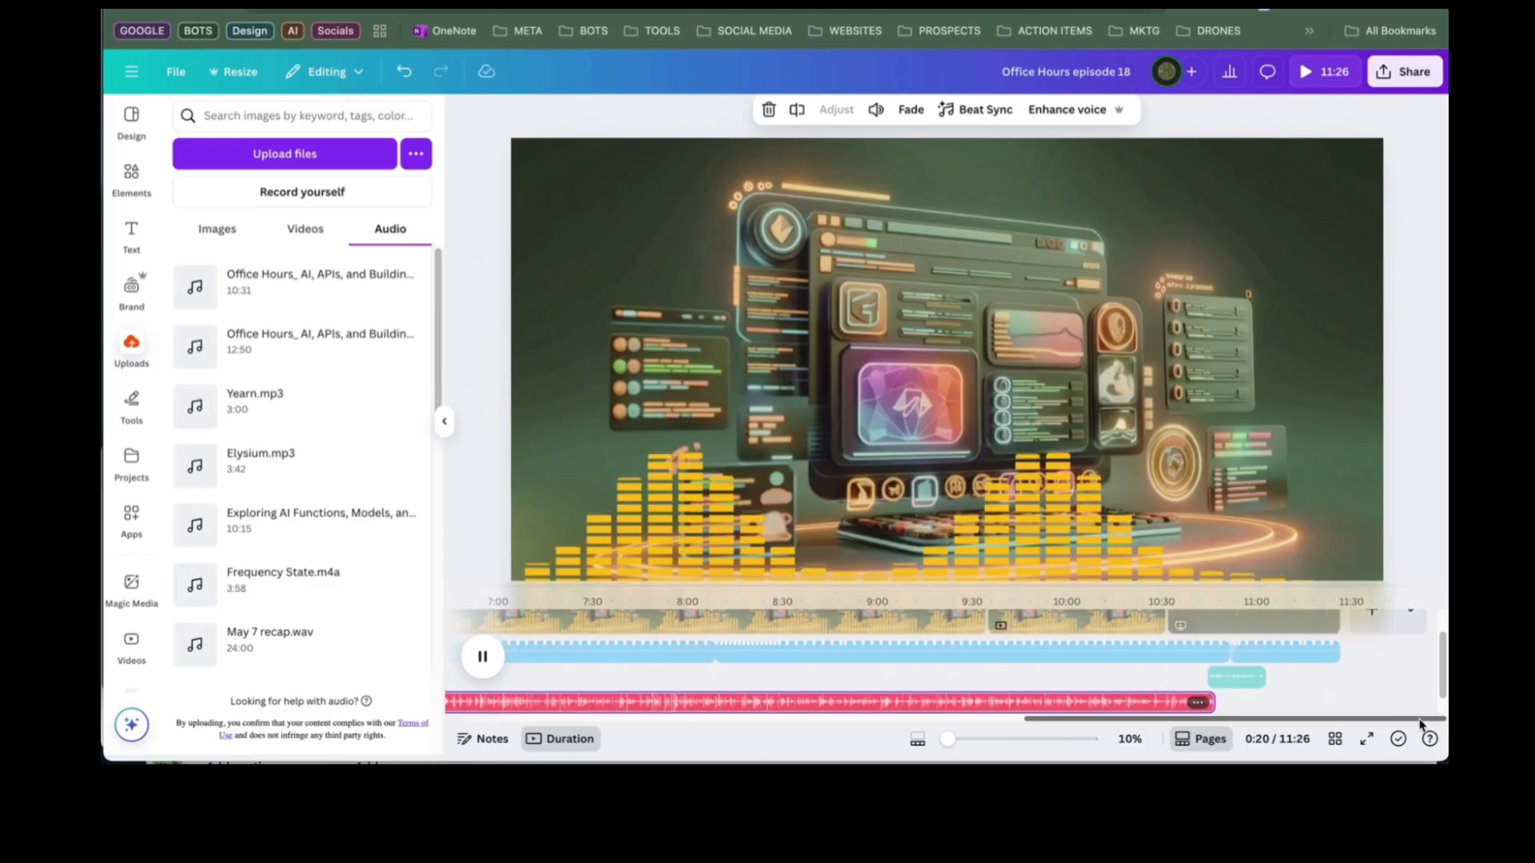
click(1204, 603)
click(484, 662)
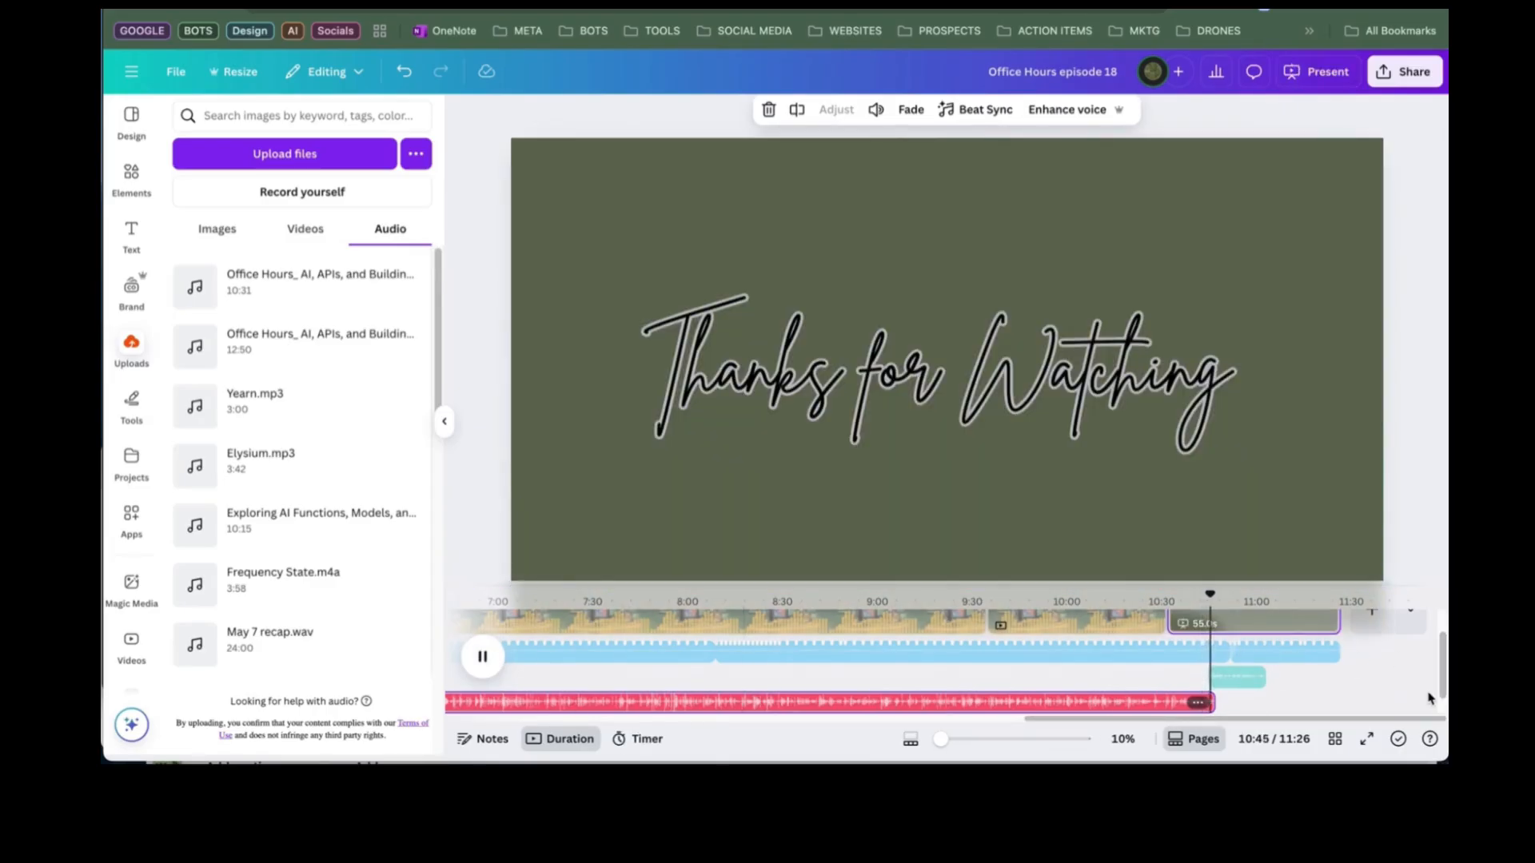
click(1251, 681)
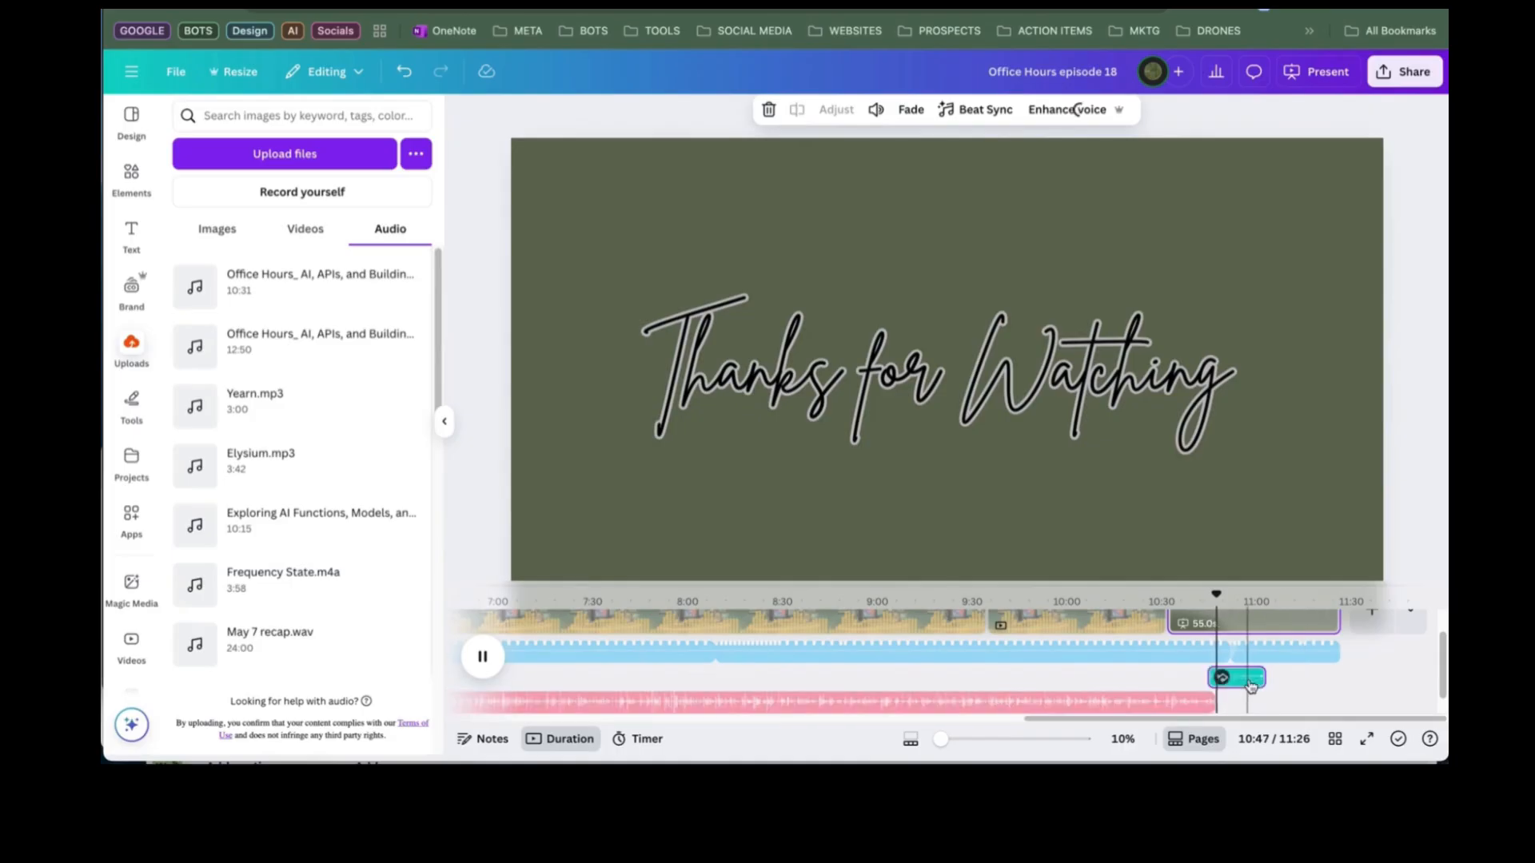
drag(1251, 686, 1260, 684)
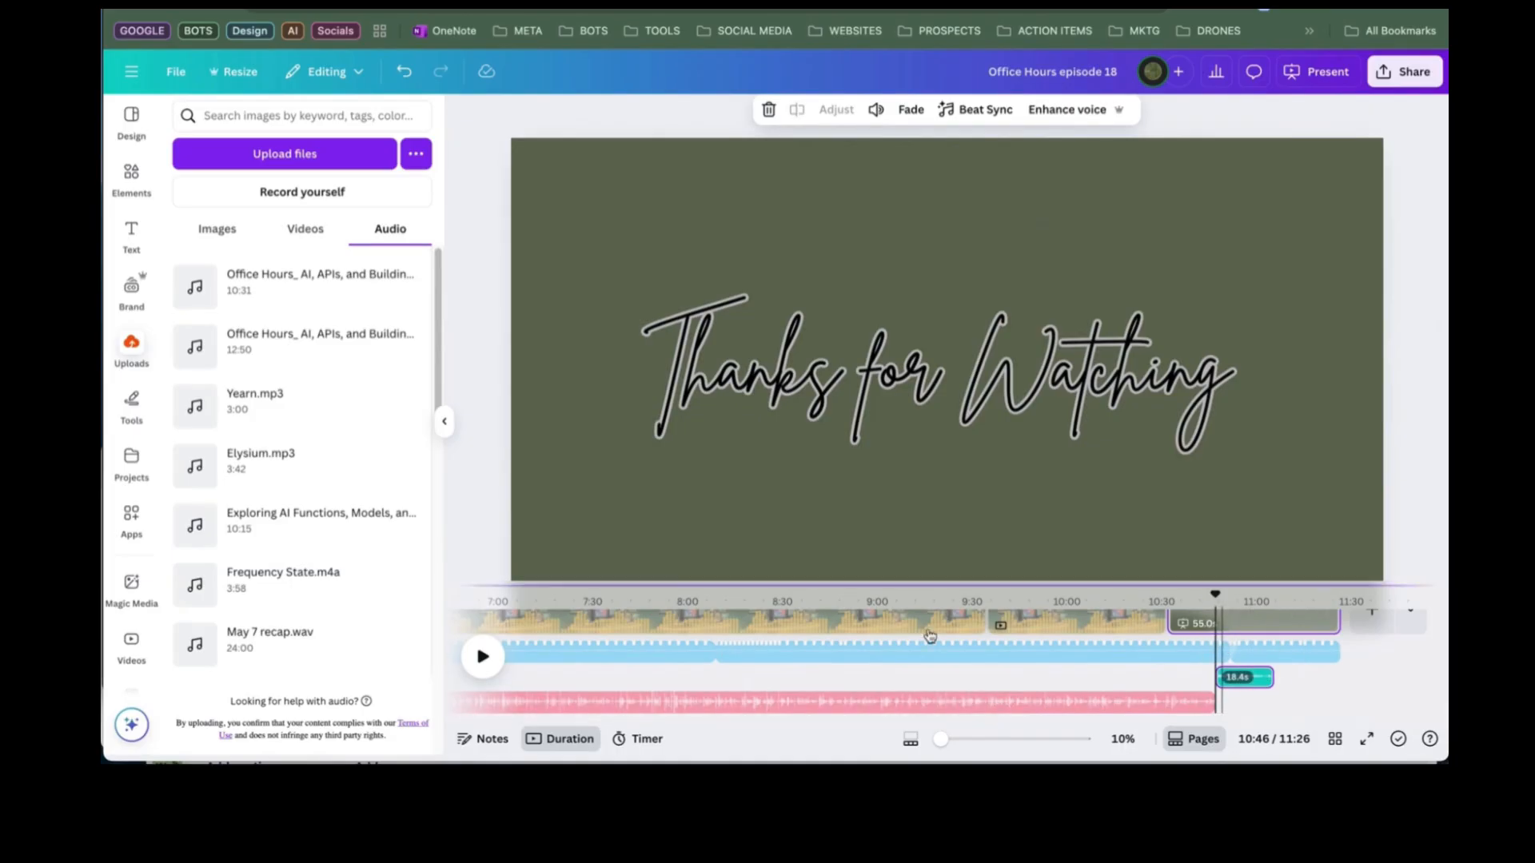
click(483, 657)
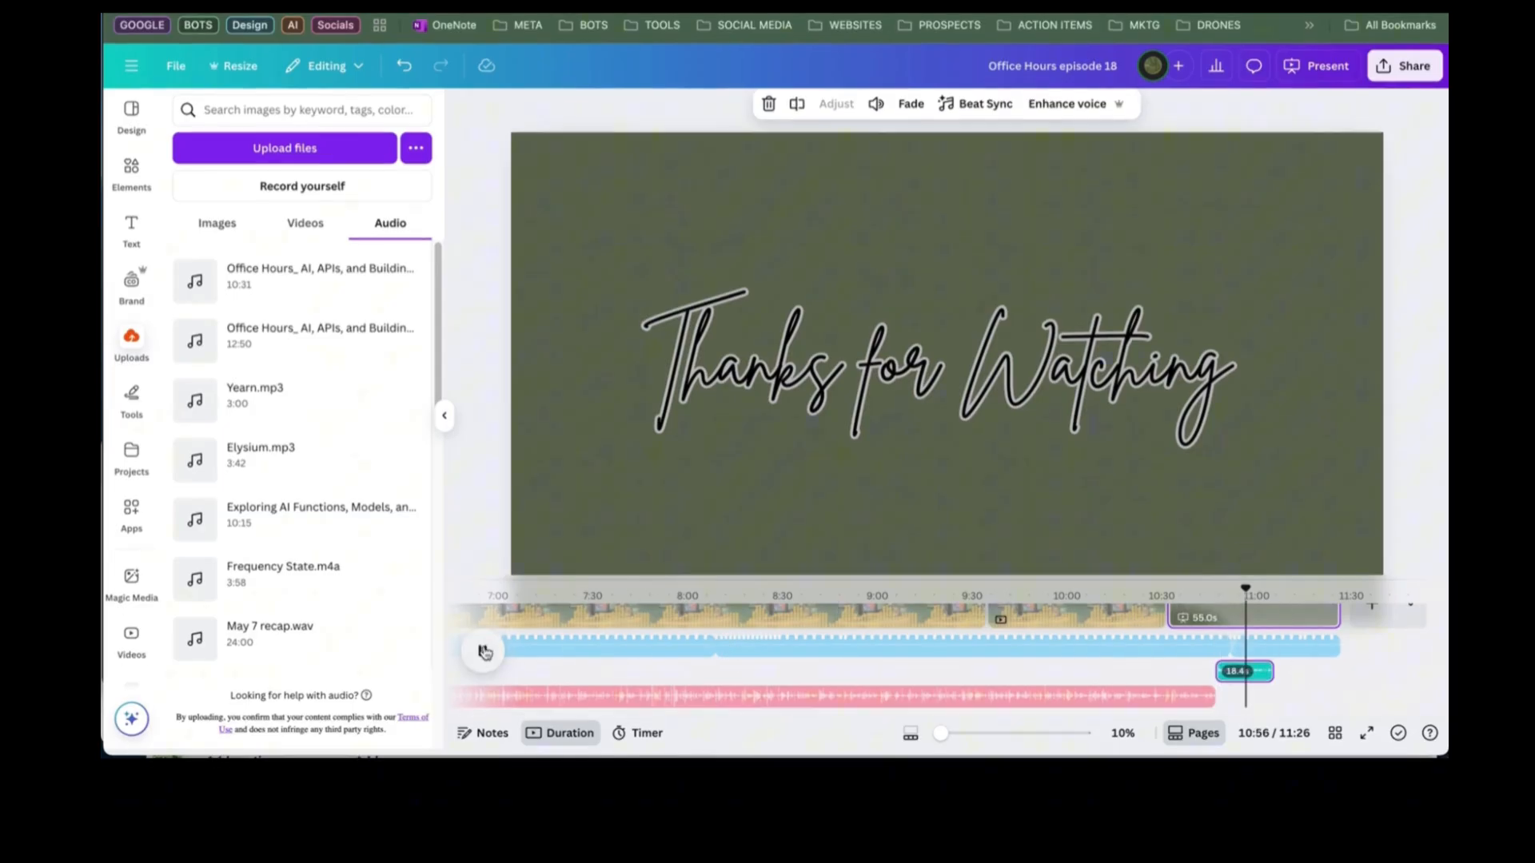
click(484, 656)
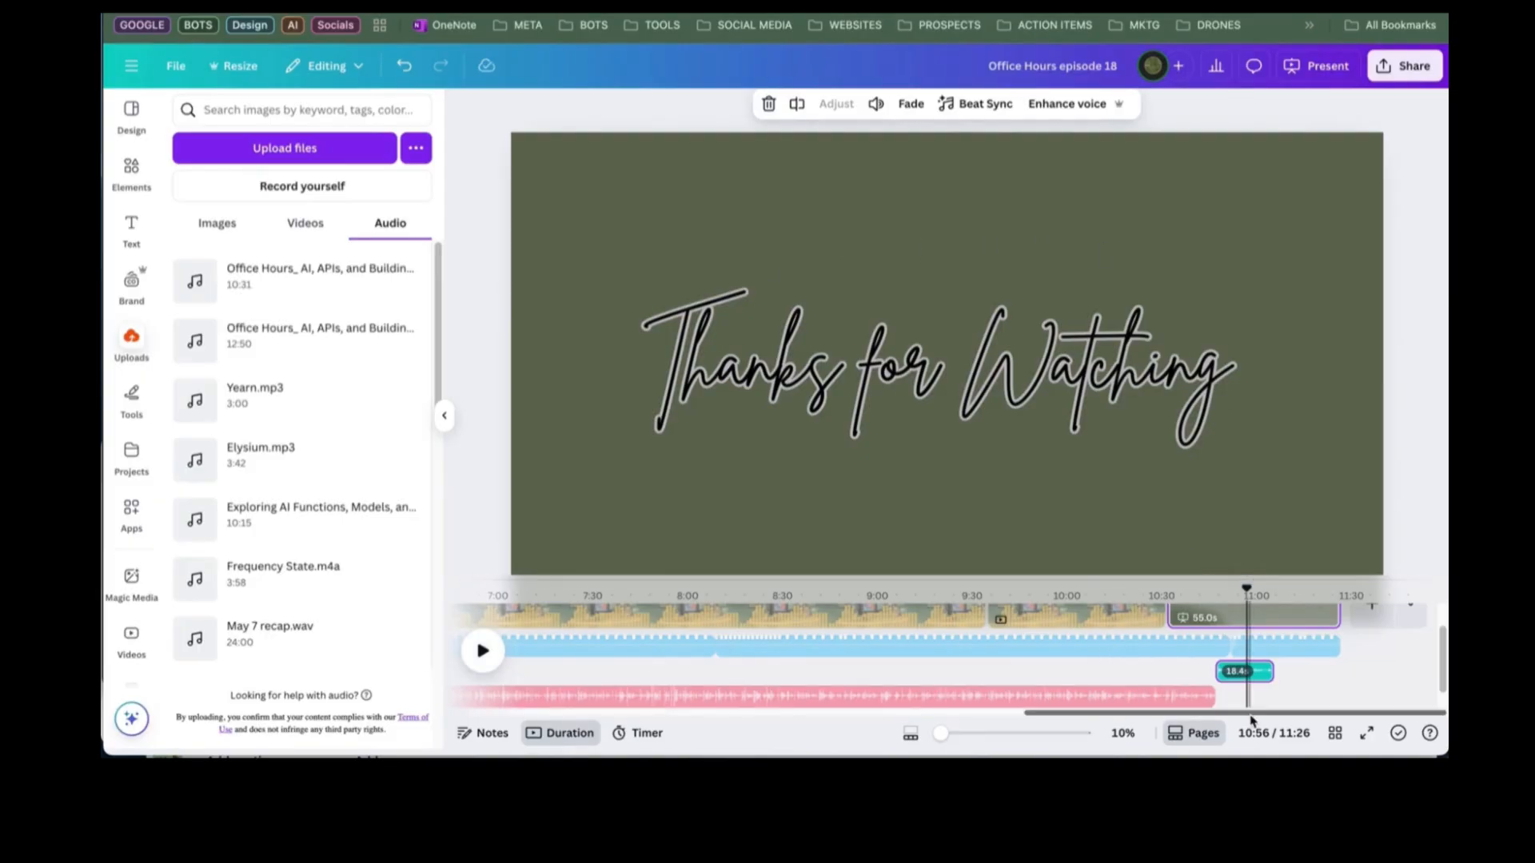
- Download pages 1–4 of the design as an MP4 video at 1080p (HD)
drag(1233, 713, 907, 712)
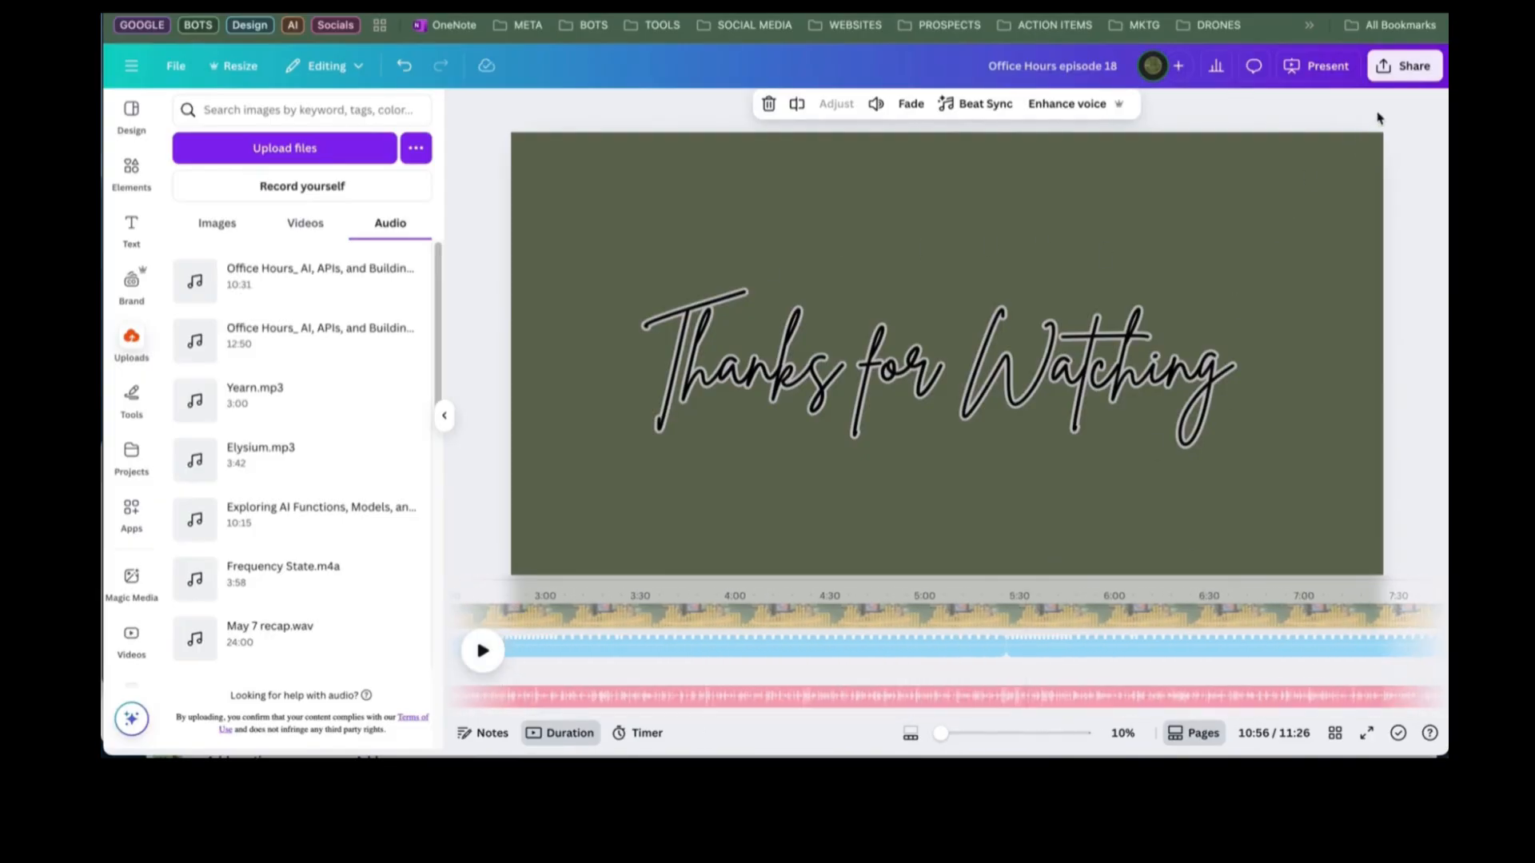
click(1404, 68)
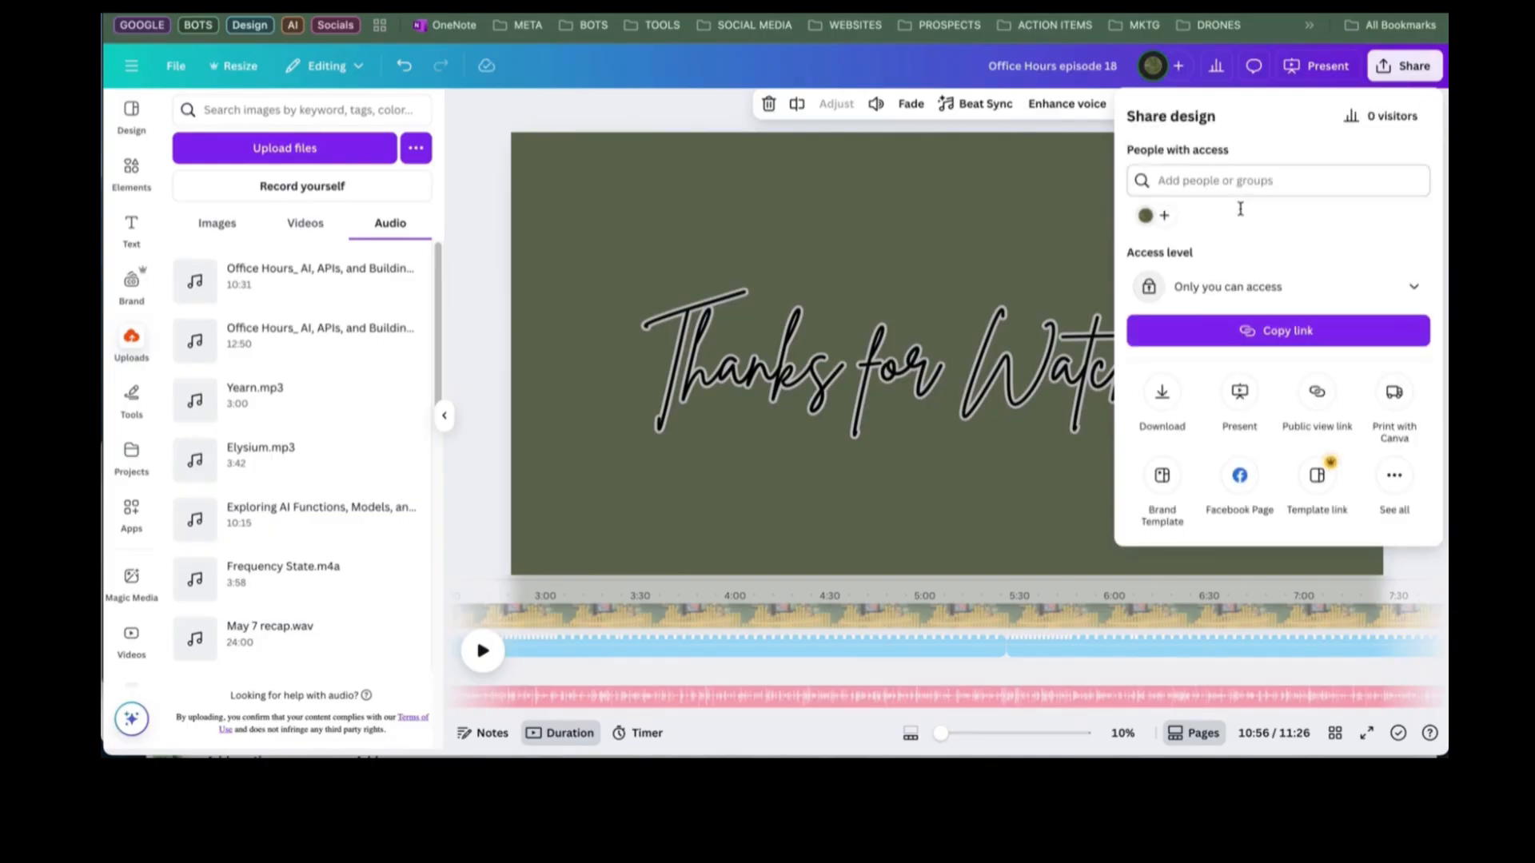
click(1166, 389)
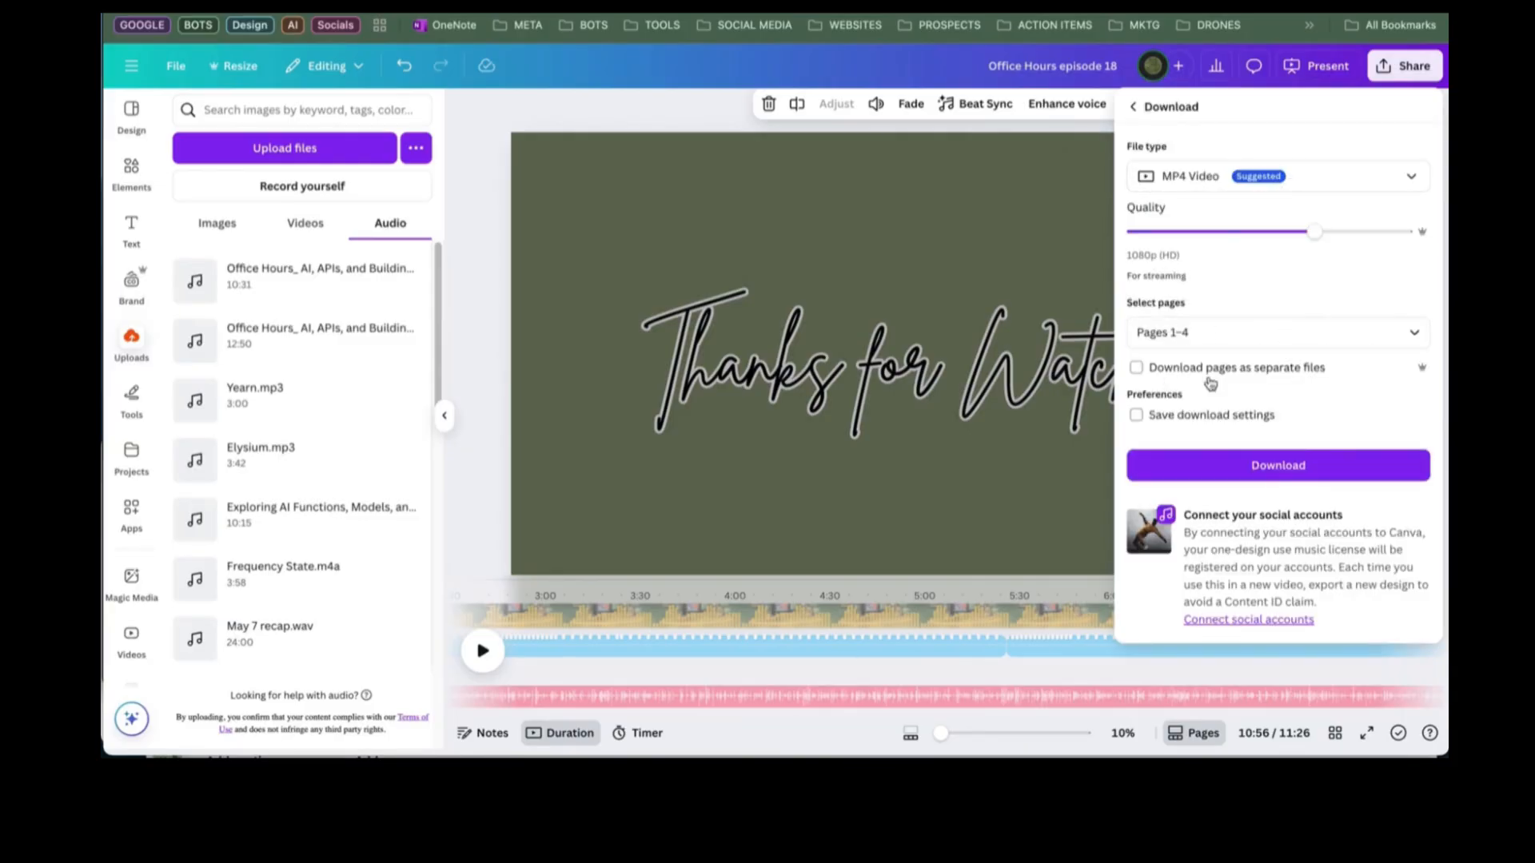
click(1218, 461)
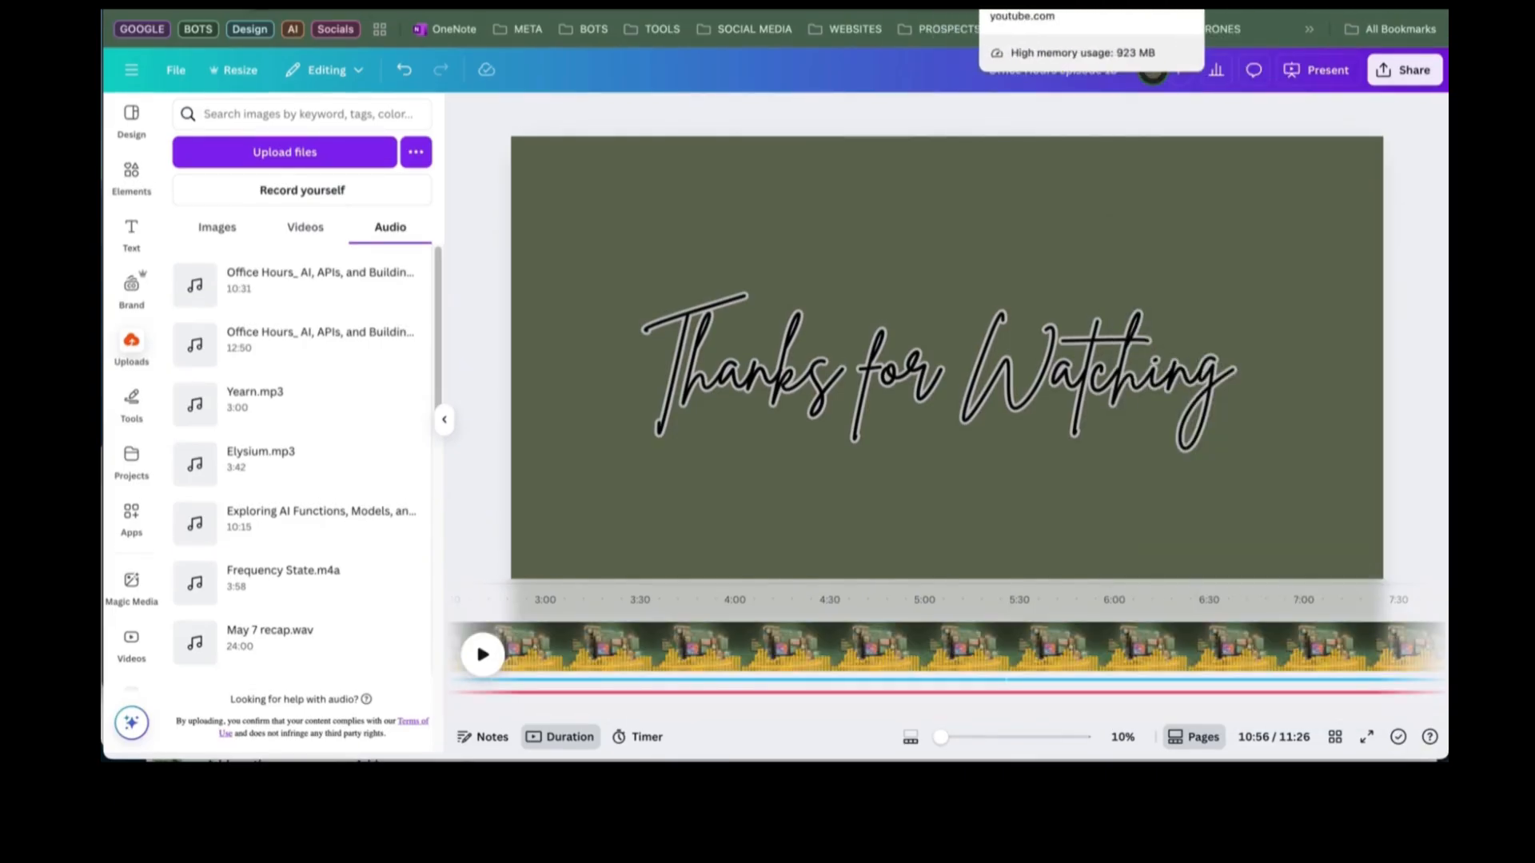
- Switch to YouTube and start a new video upload with the file Office Hours episode 18.mp4 from Downloads
click(999, 4)
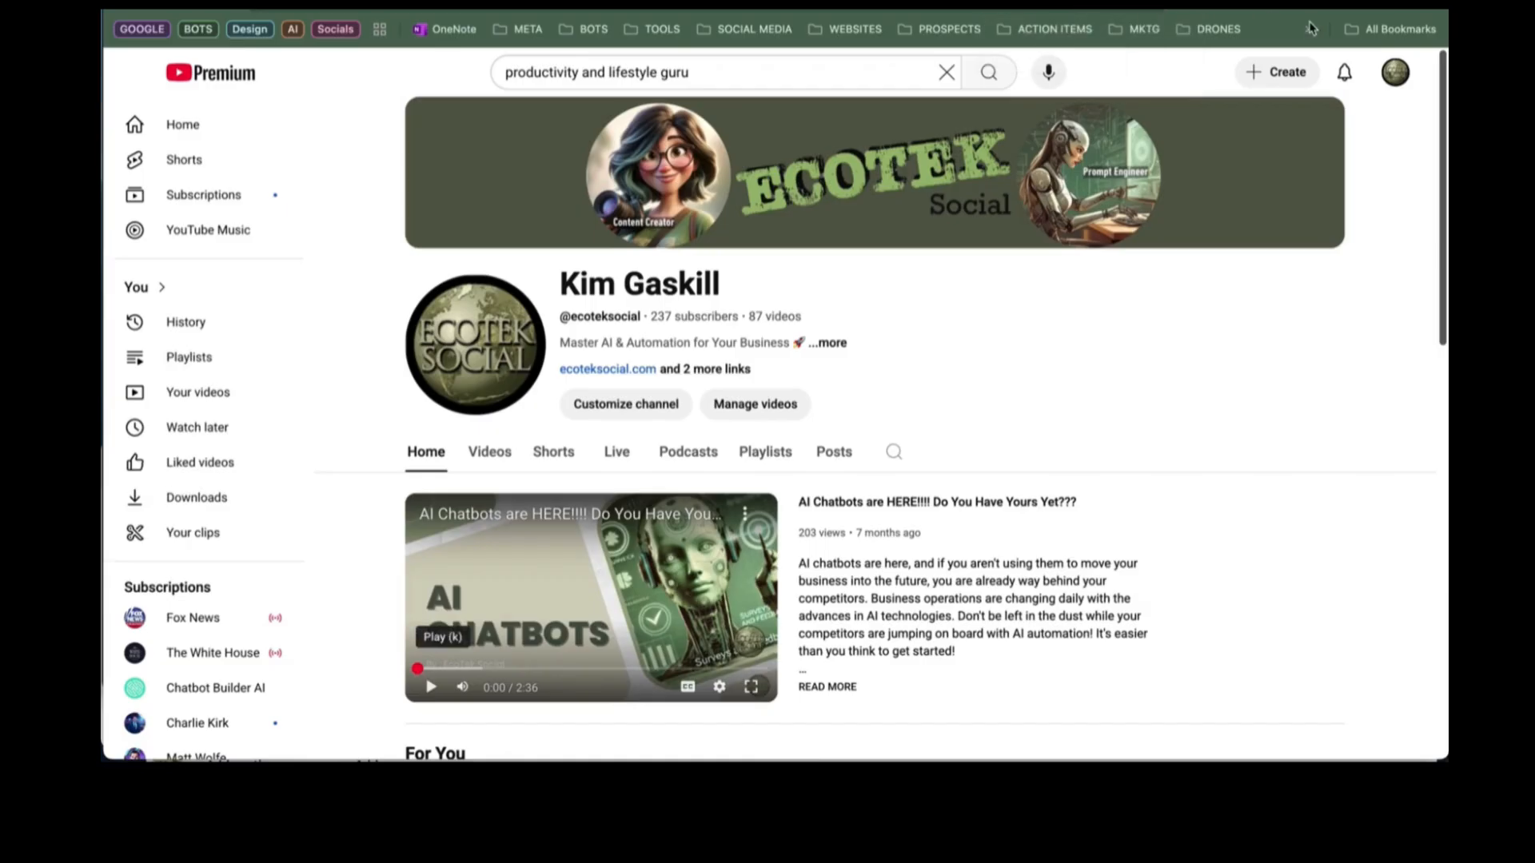
click(1280, 72)
click(1297, 120)
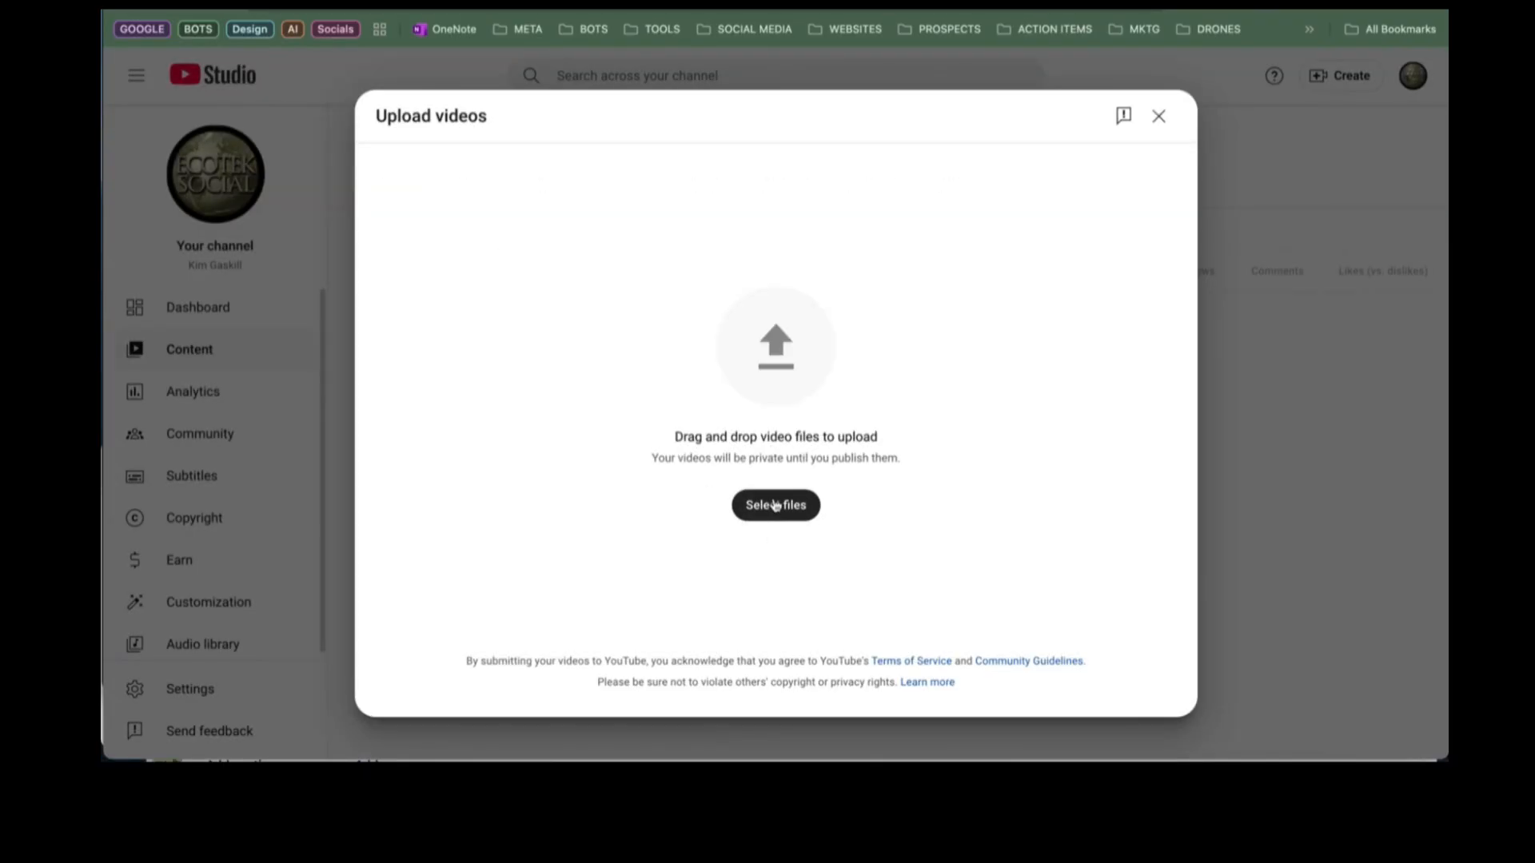
click(775, 505)
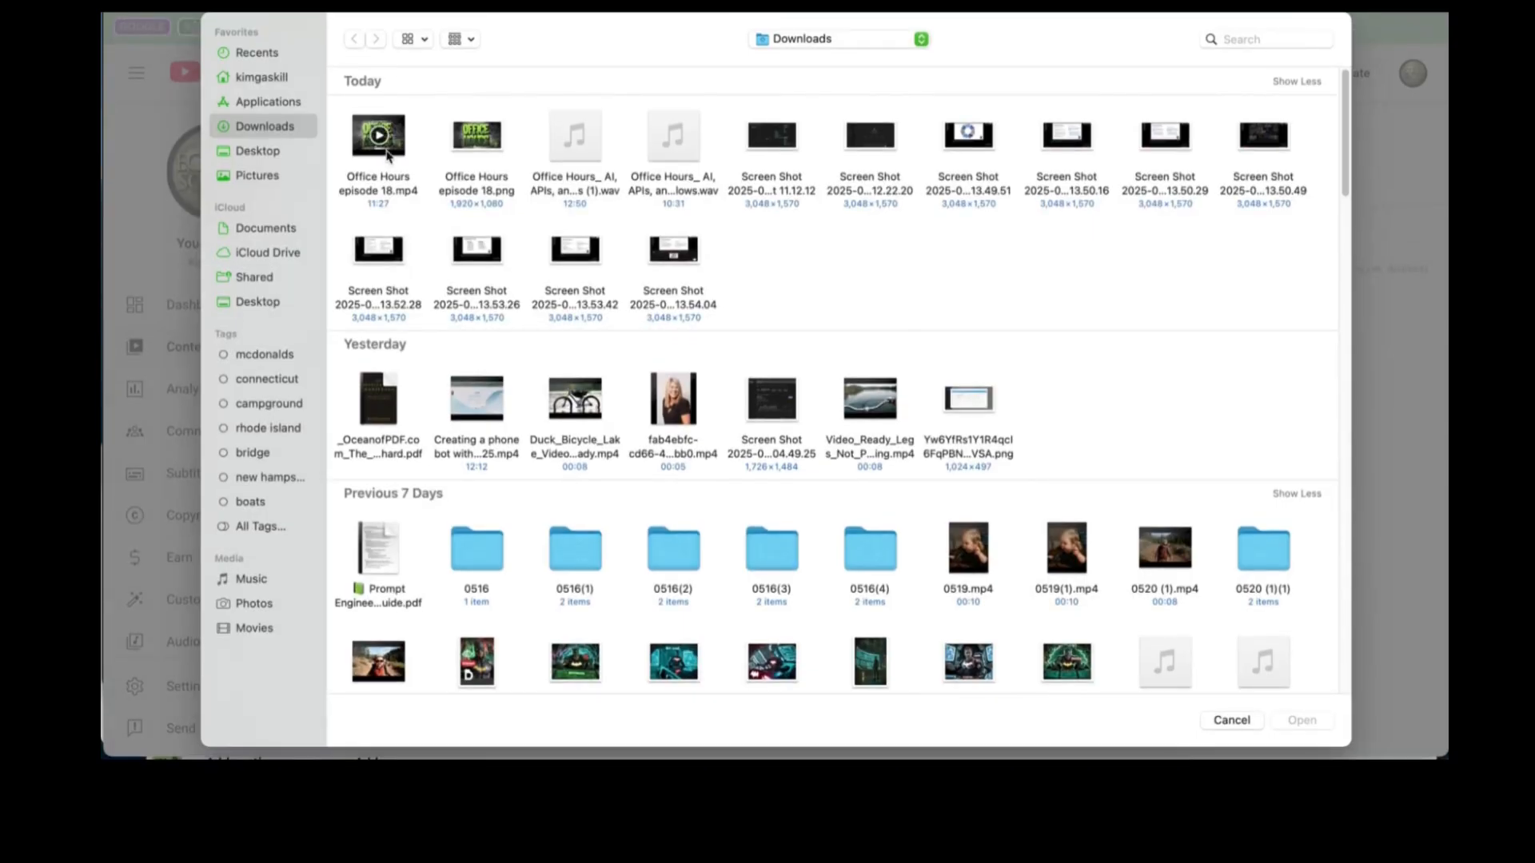
double_click(379, 136)
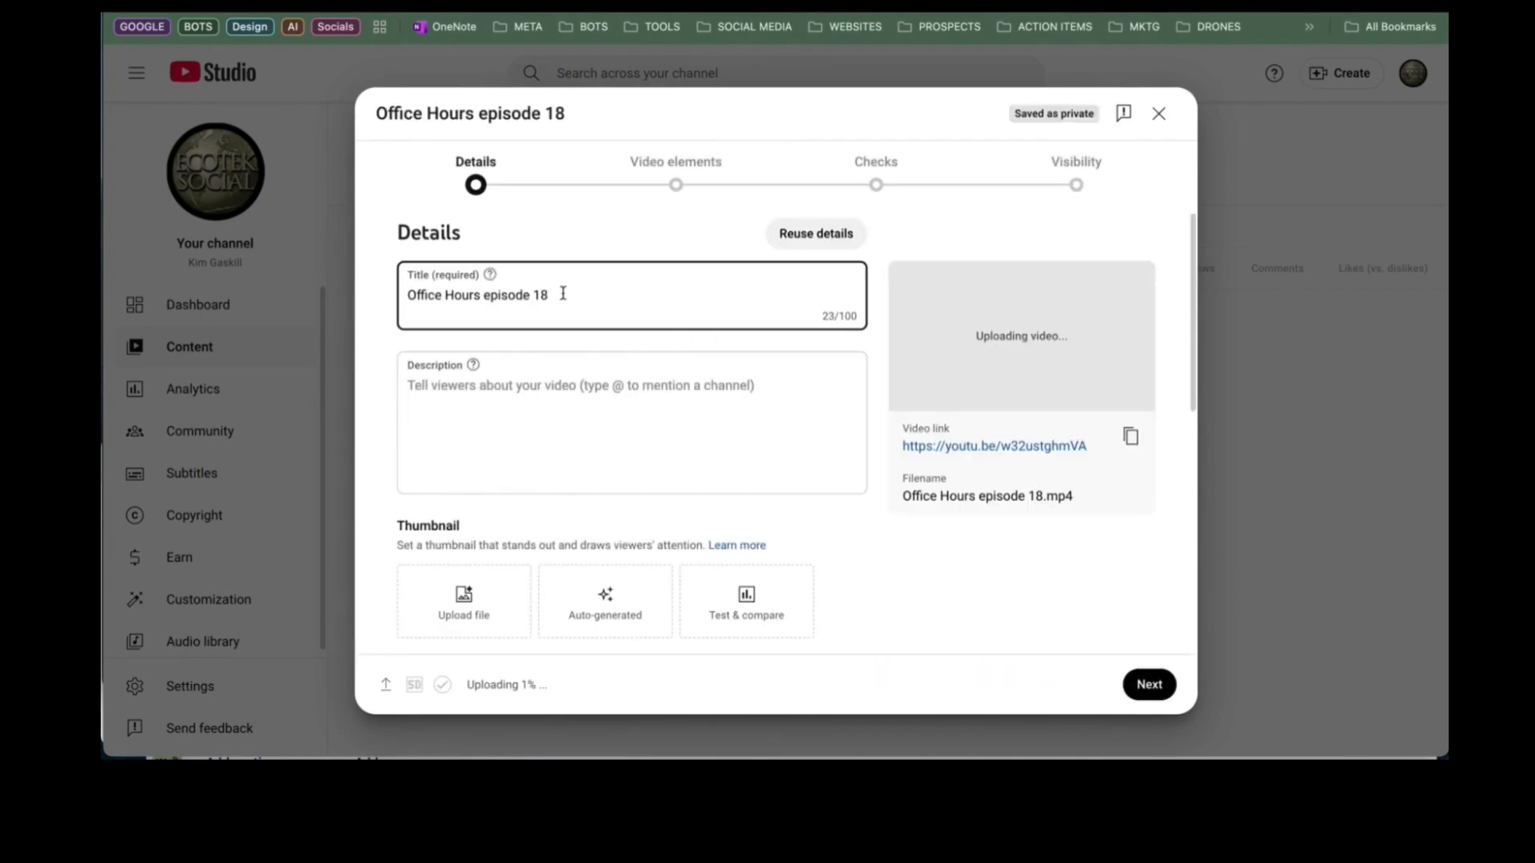
- Copy the video title "Office Hours episode 18" into the description
click(485, 385)
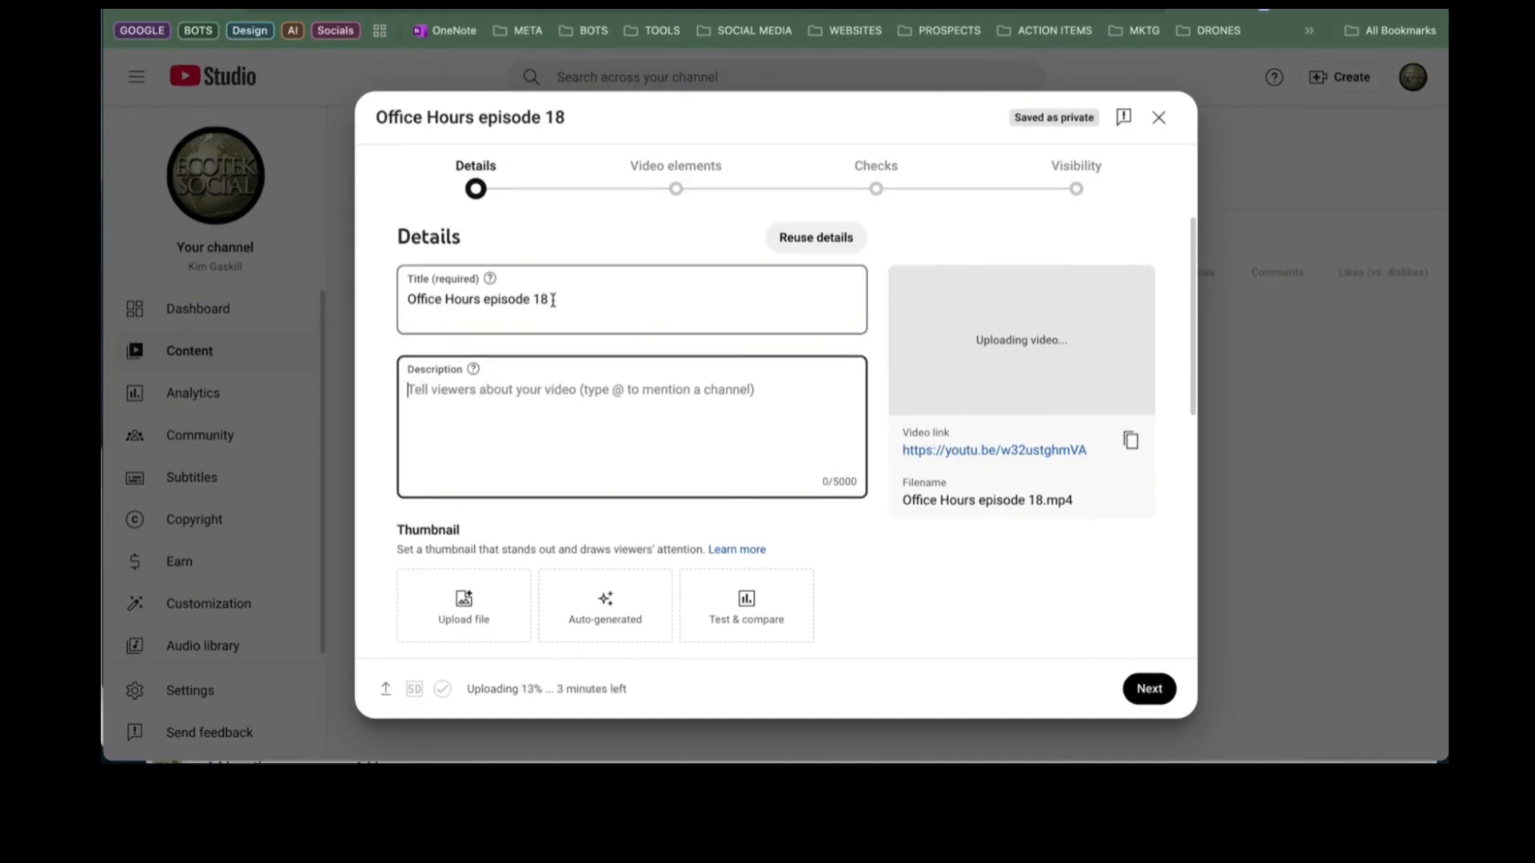
drag(552, 300, 411, 297)
right_click(422, 299)
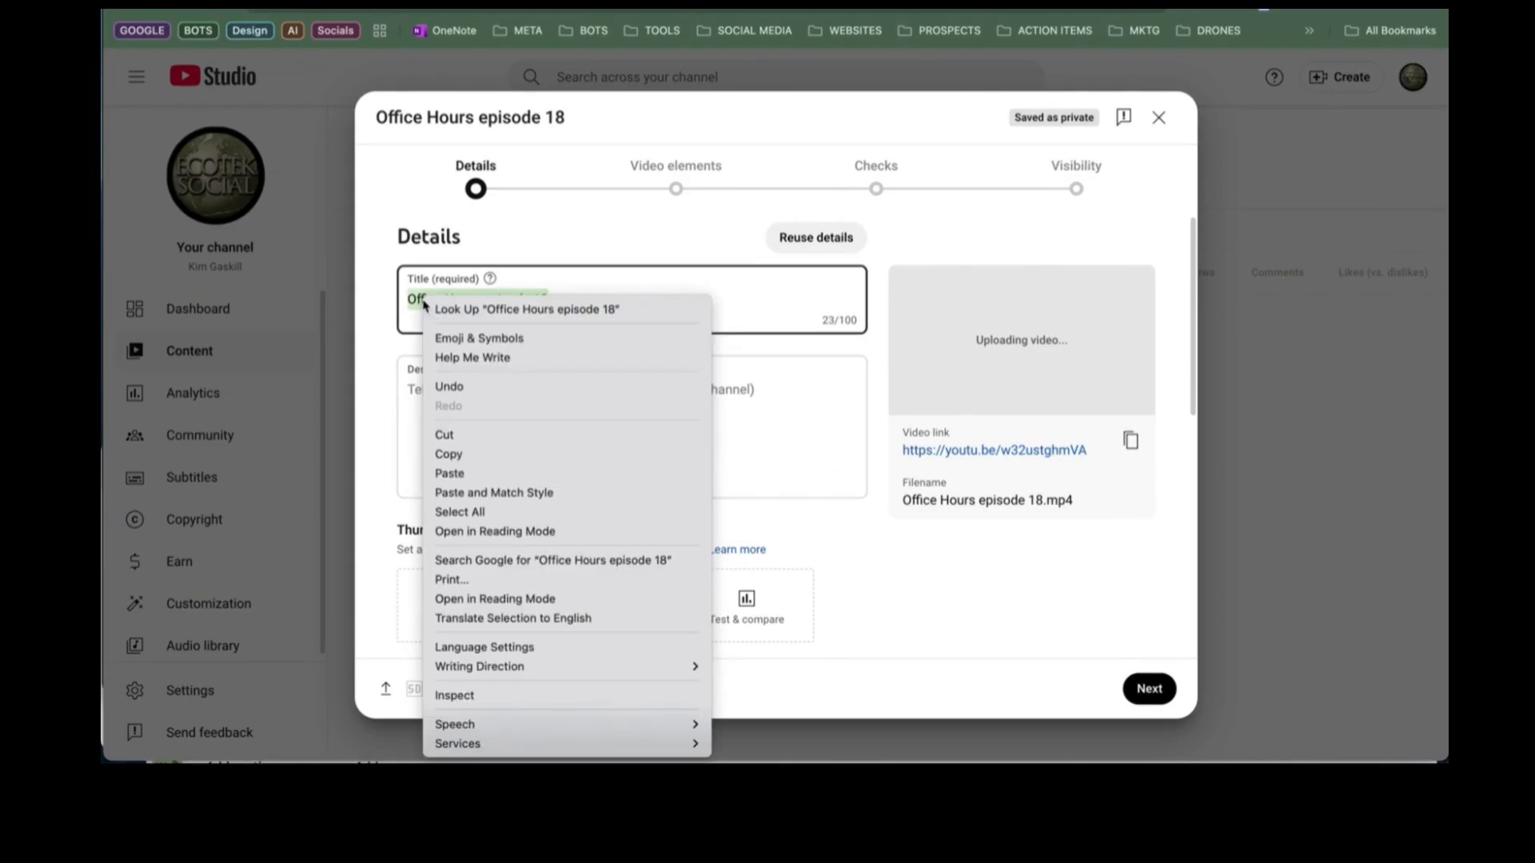
click(477, 456)
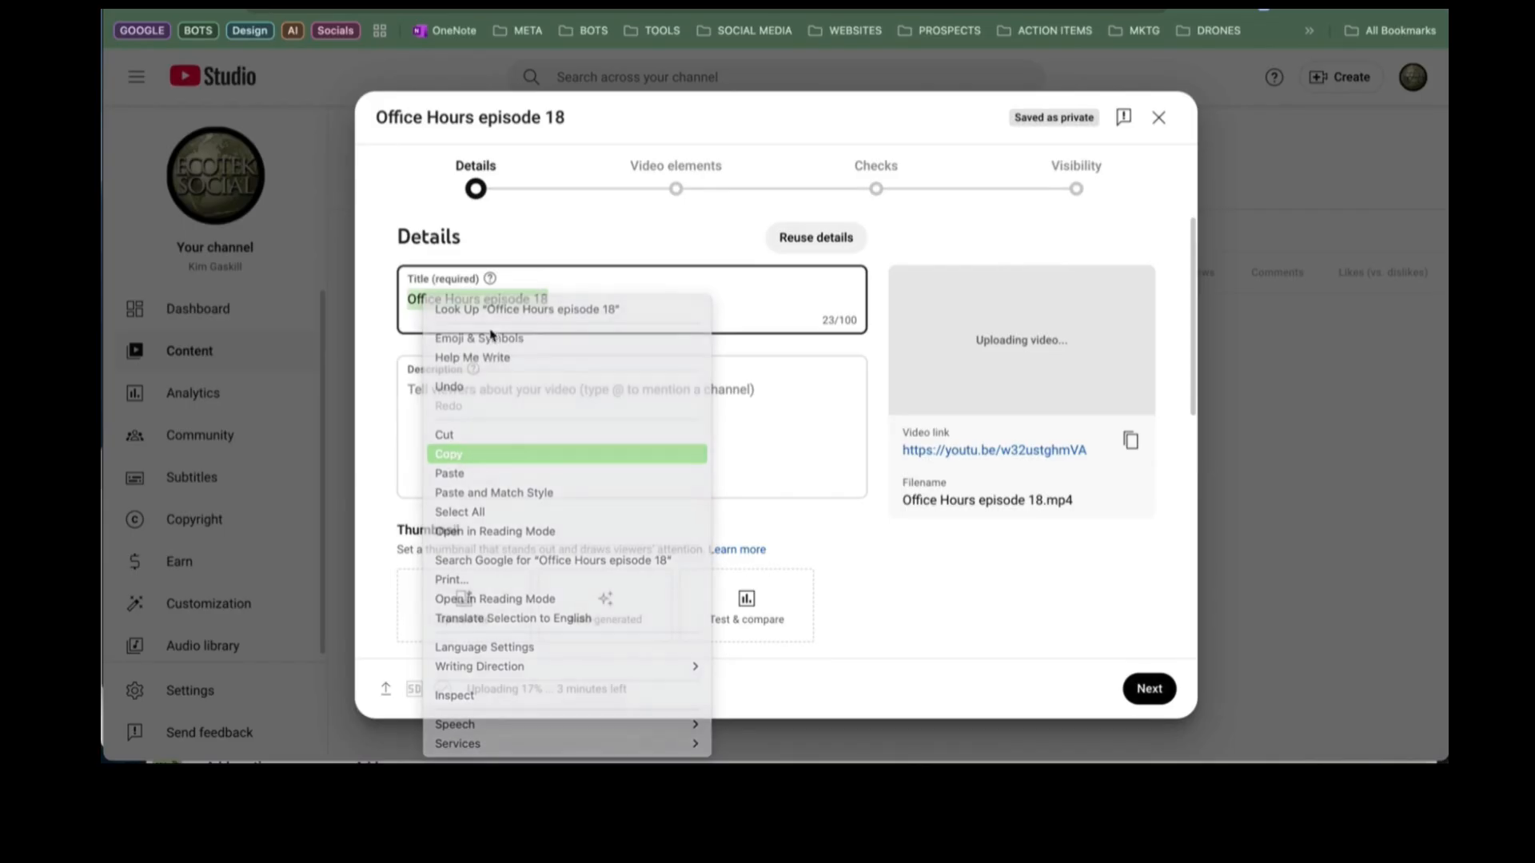
click(583, 310)
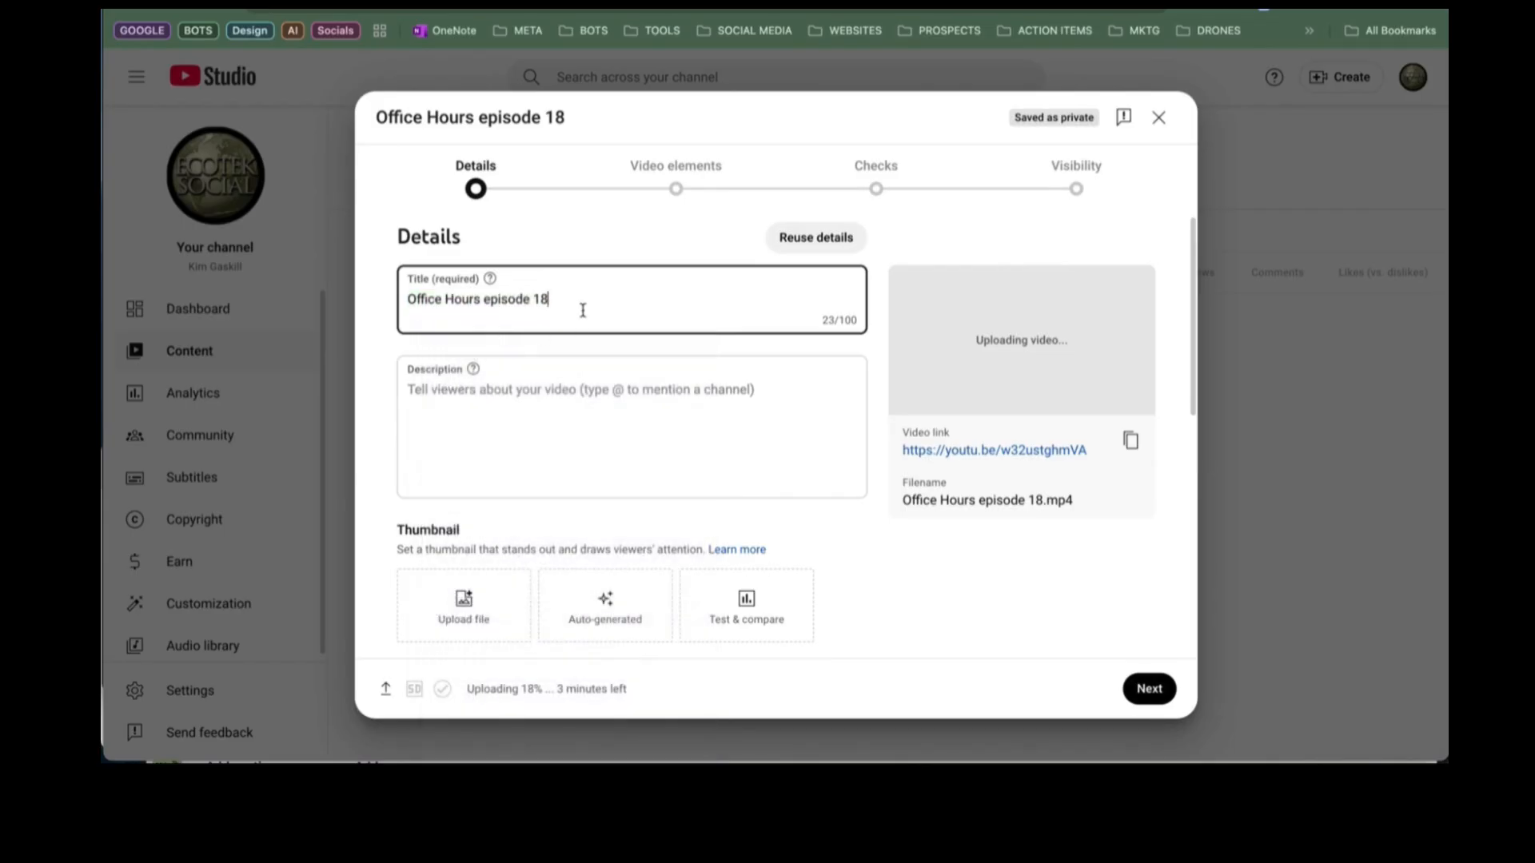
click(463, 404)
right_click(465, 387)
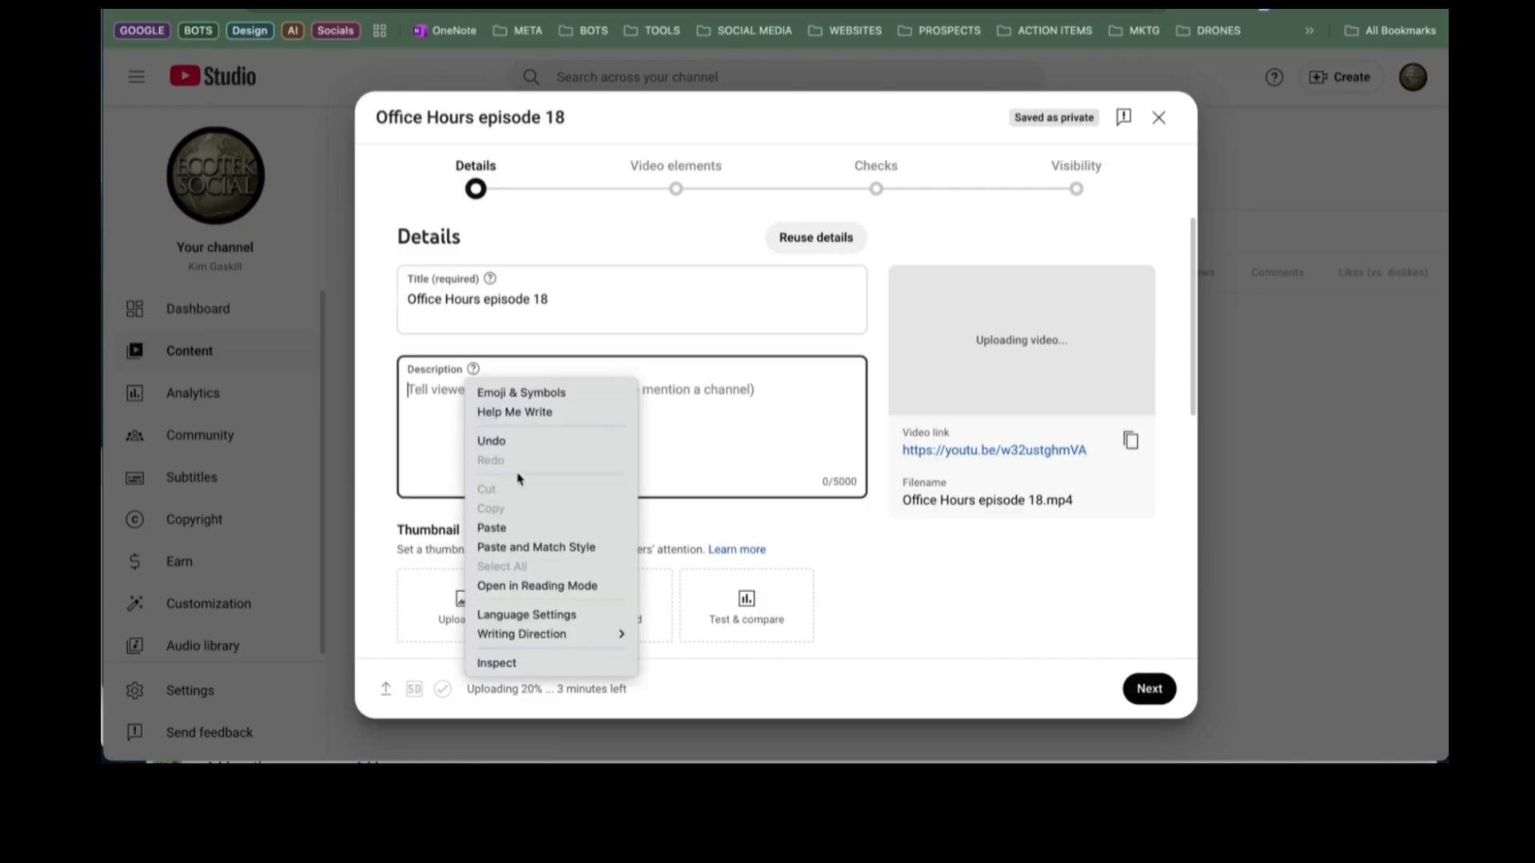
click(524, 527)
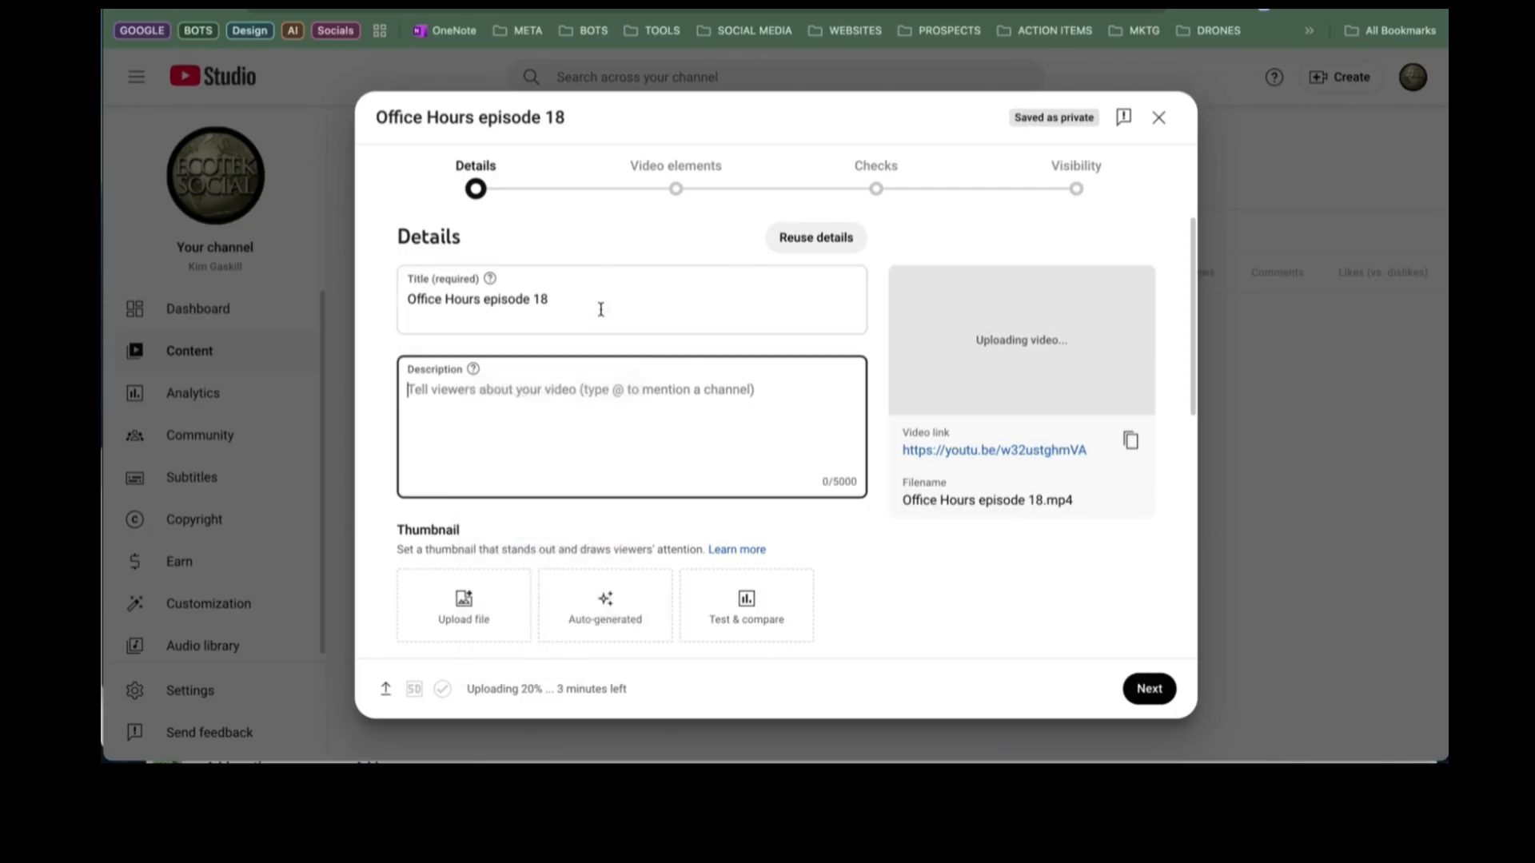
- Set Office Hours episode 18.png as the video's thumbnail and proceed to the video elements stage
click(488, 609)
click(485, 614)
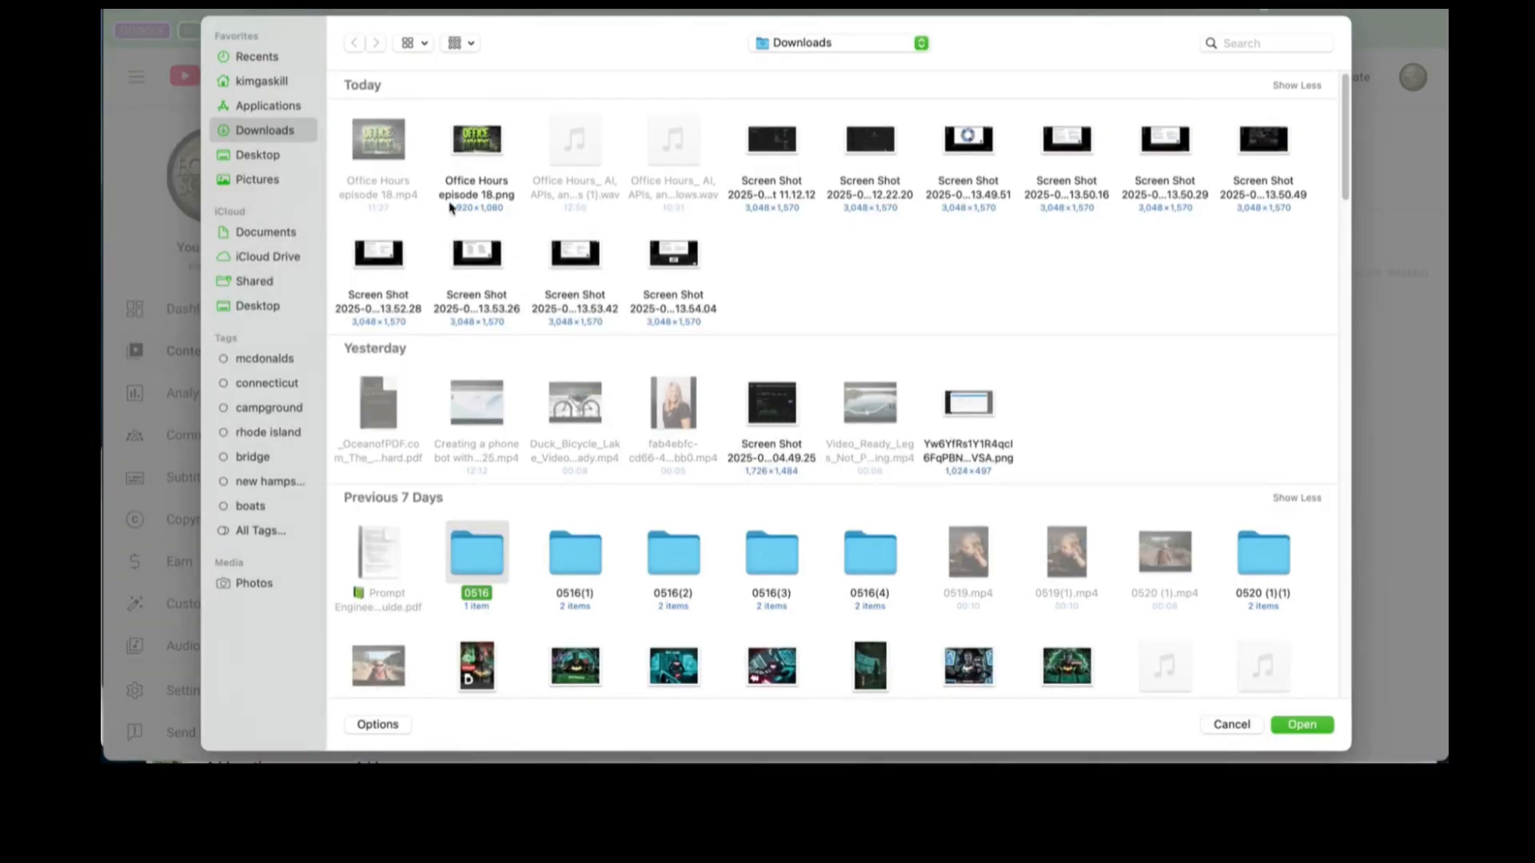
double_click(453, 133)
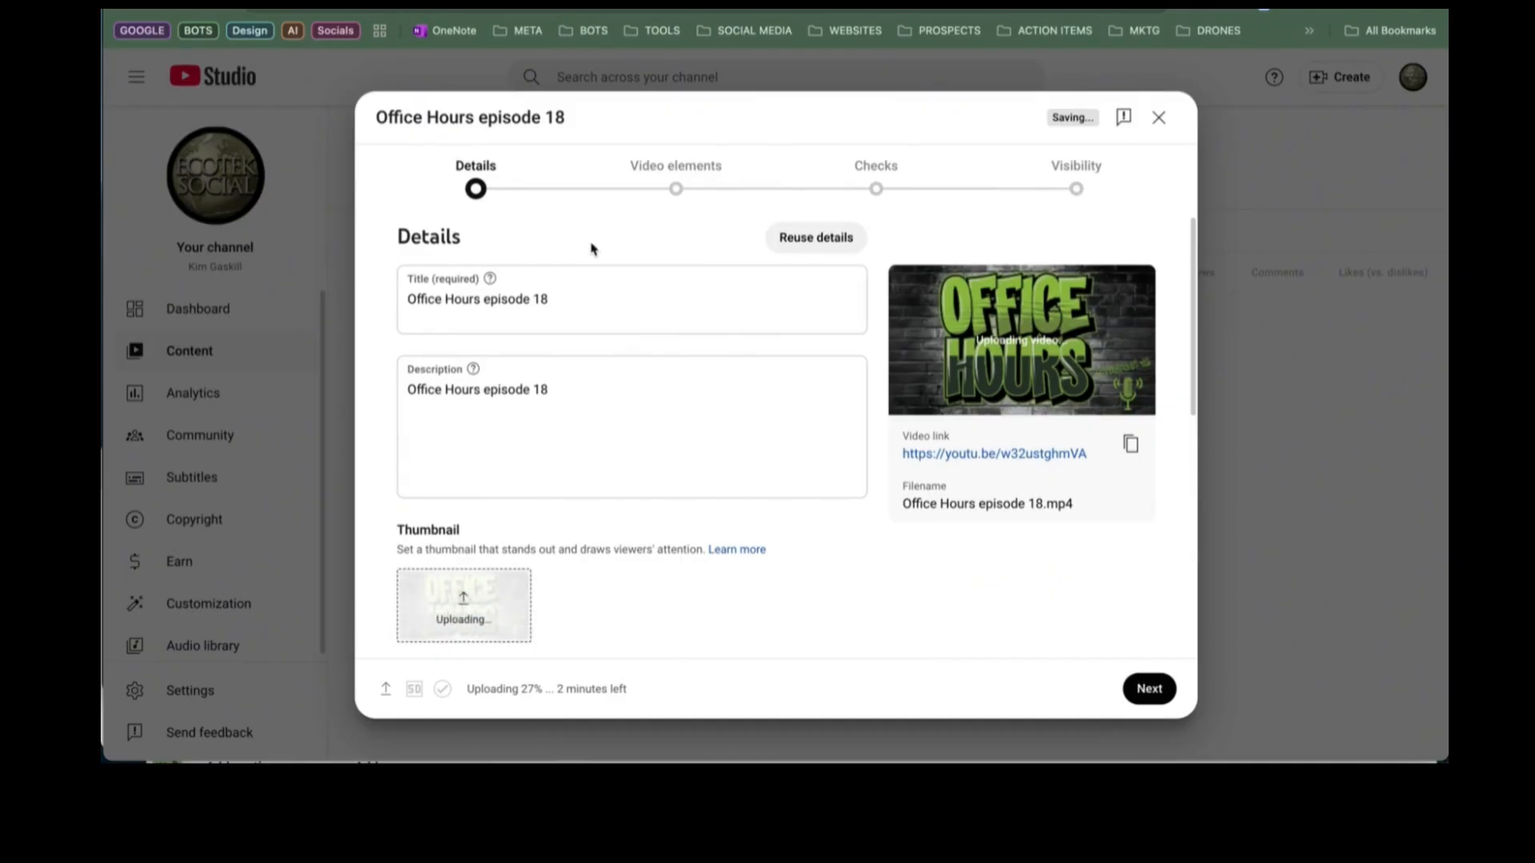
scroll(513, 446, down, 8)
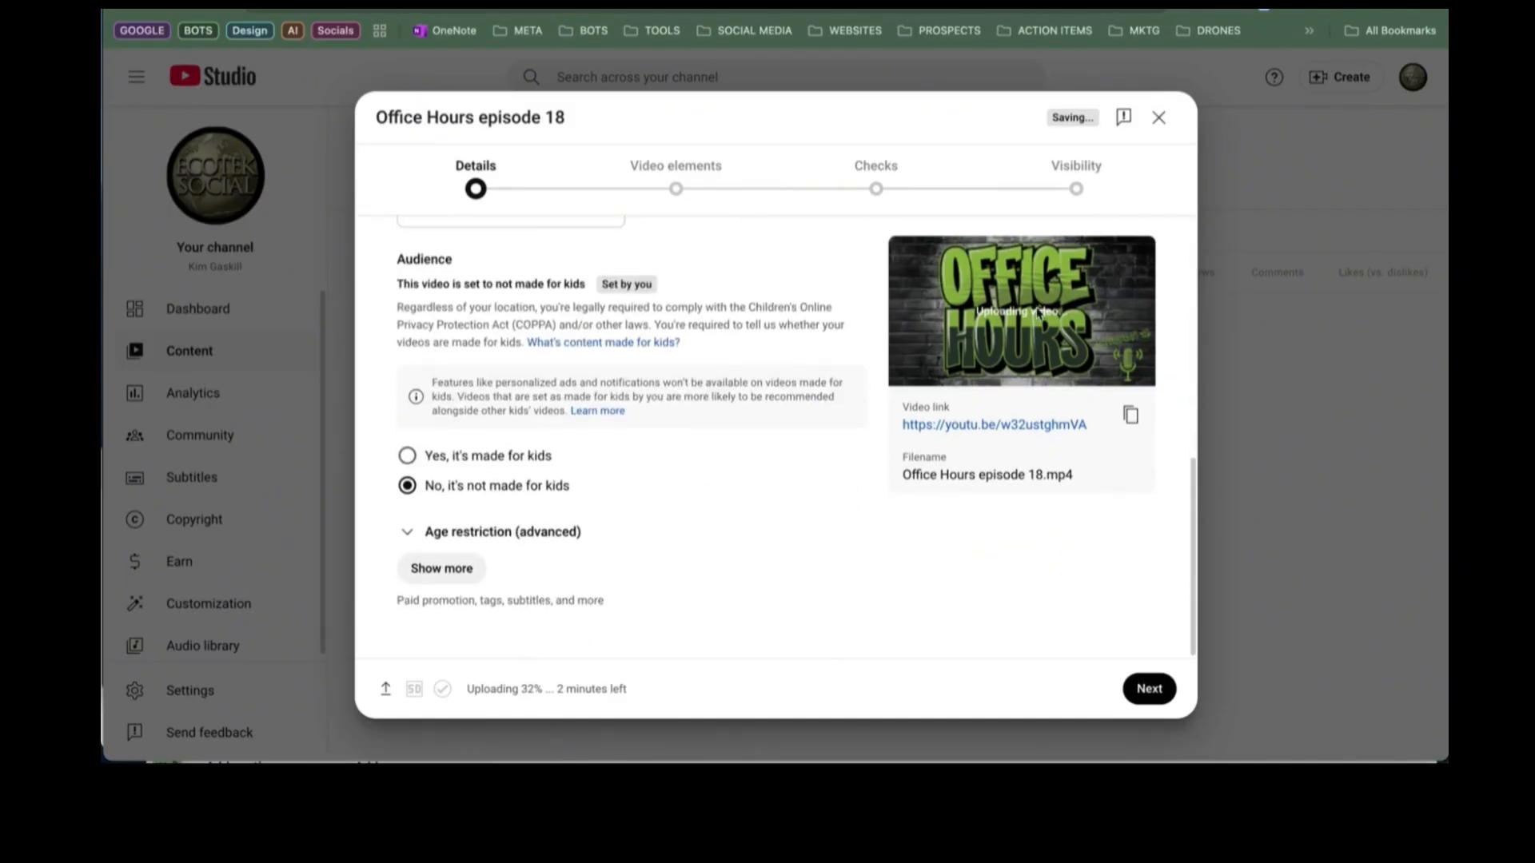
click(1128, 700)
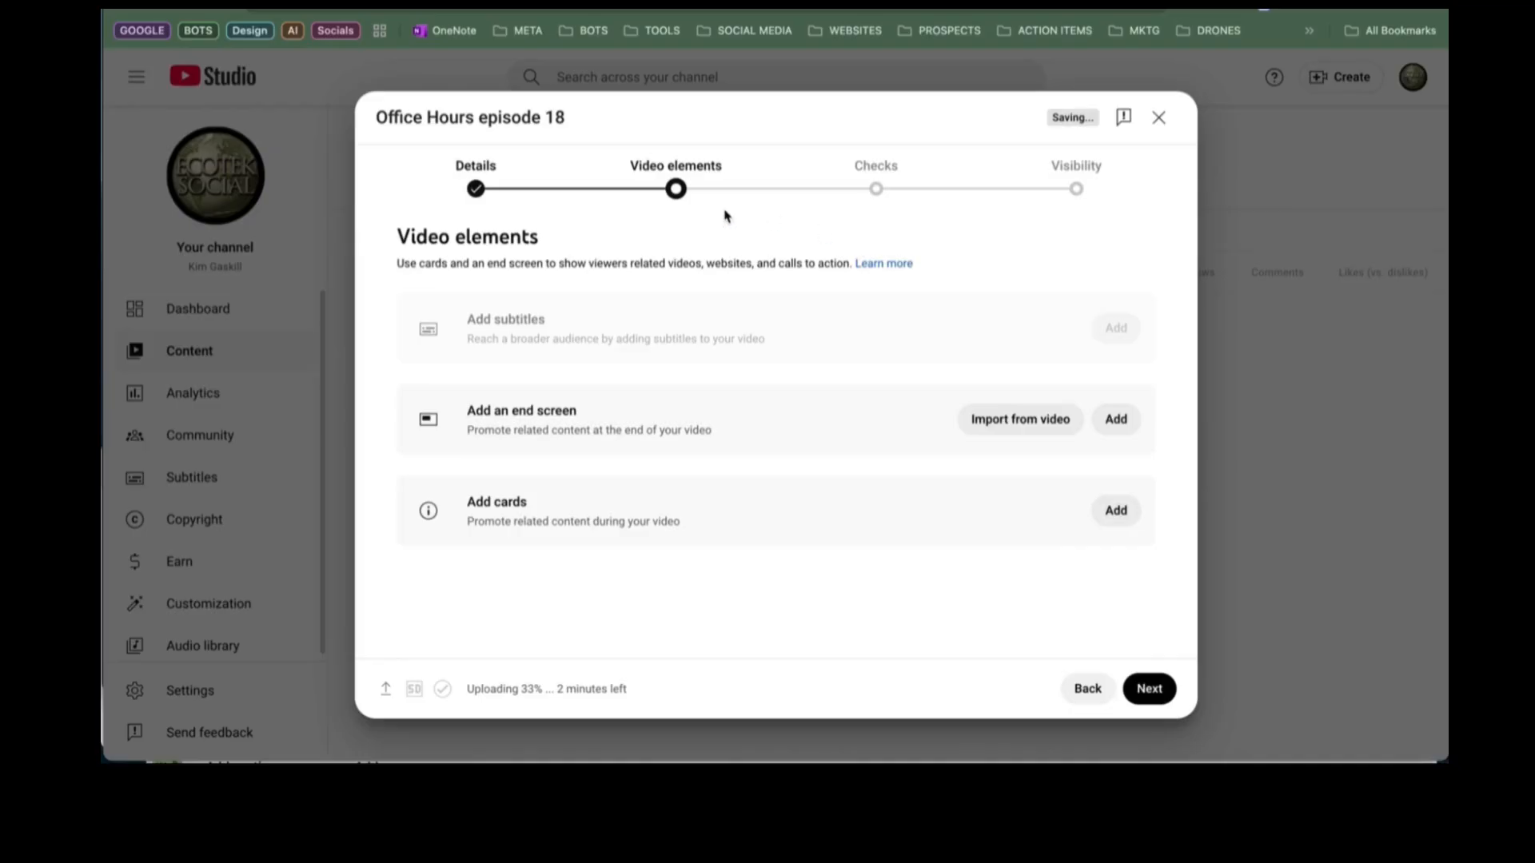
- Add an end screen with one video and one subscribe element, both starting at 11:18:08
click(1115, 421)
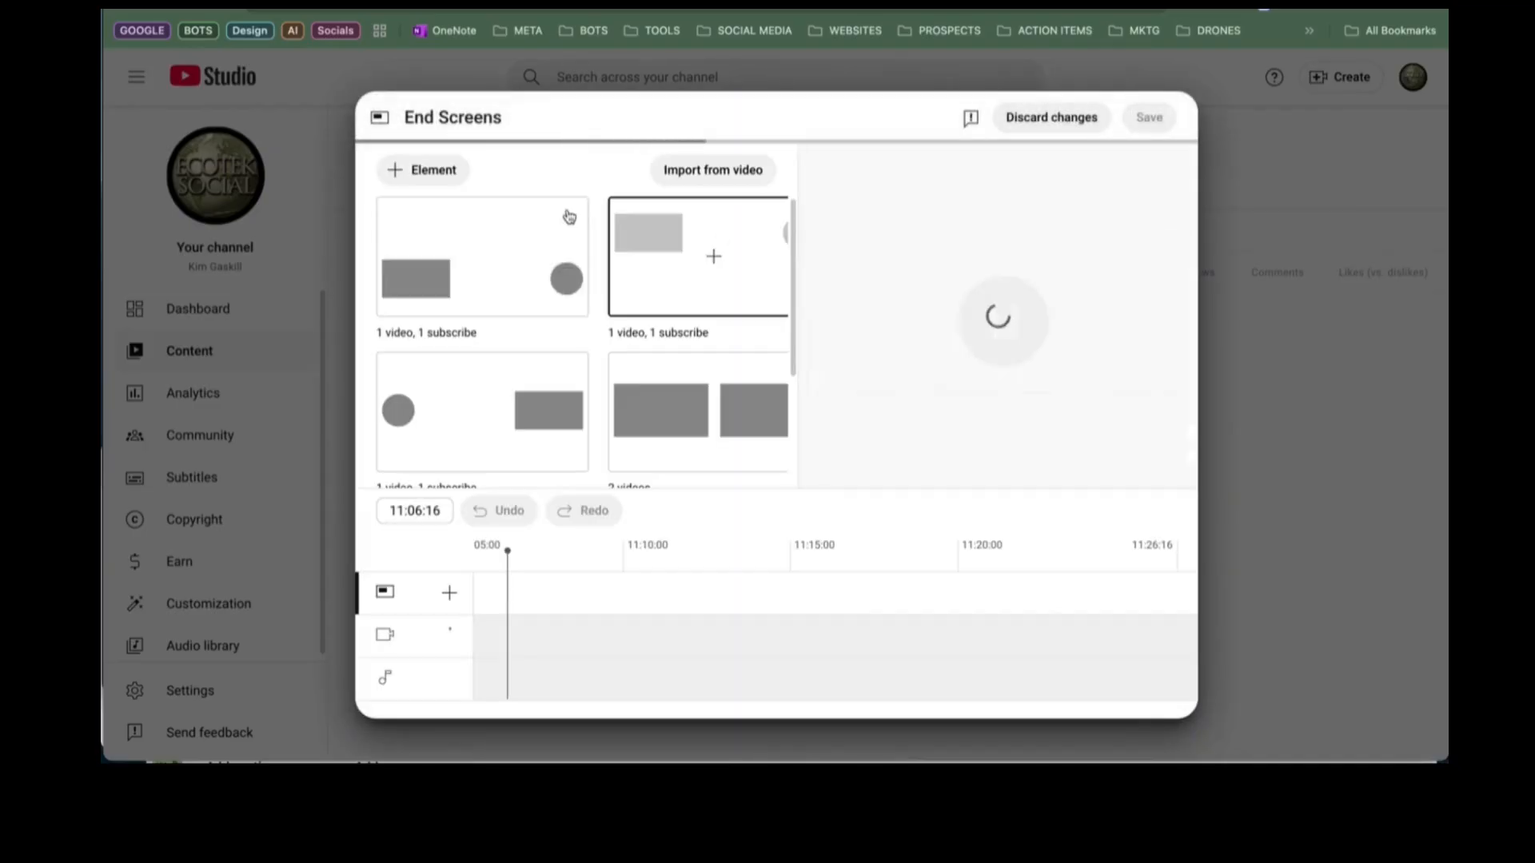
click(758, 260)
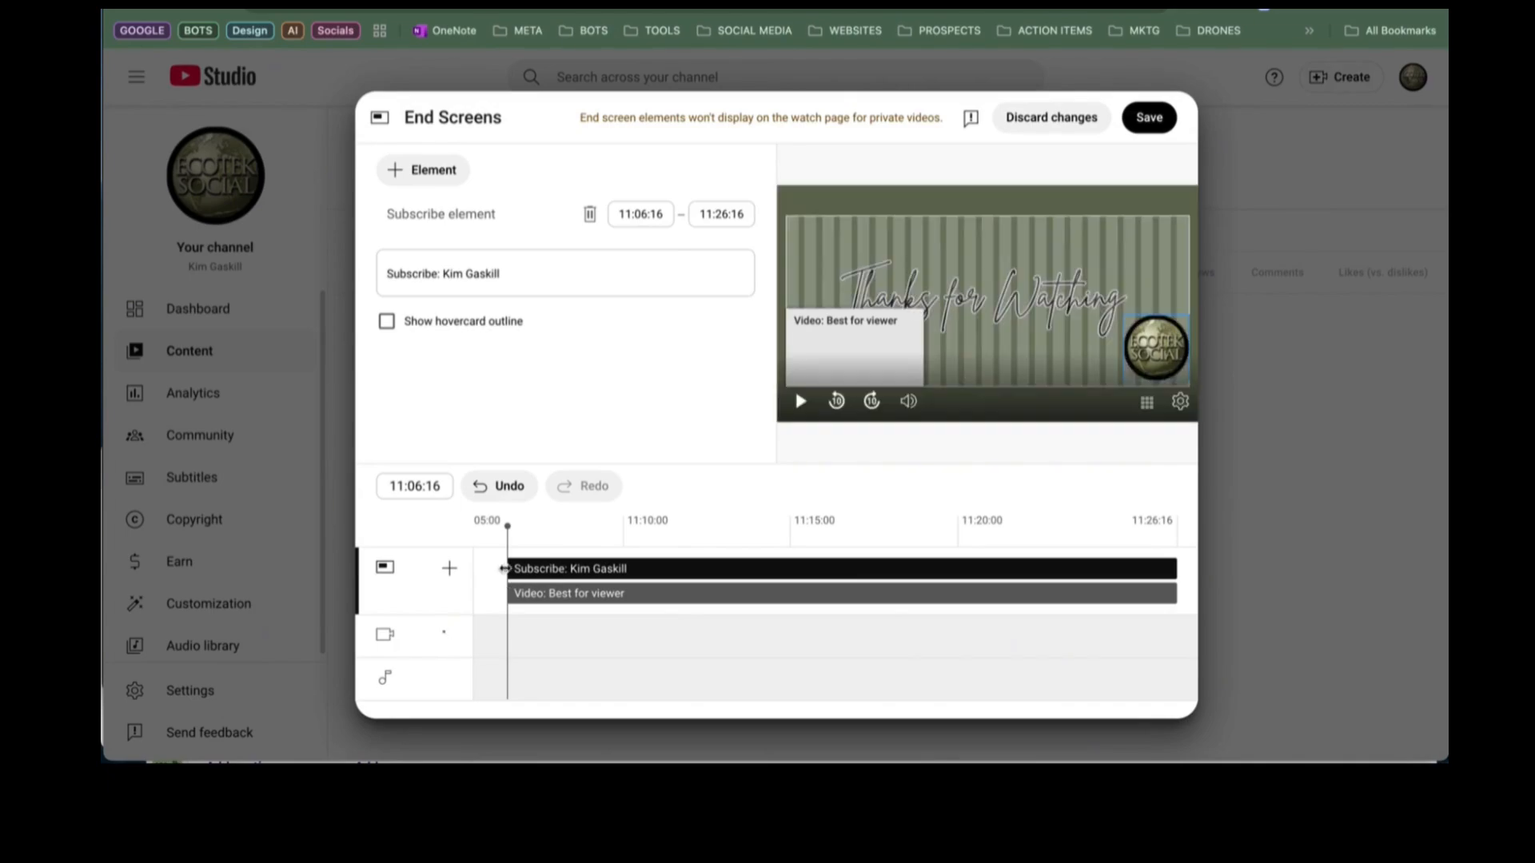
drag(509, 569, 900, 569)
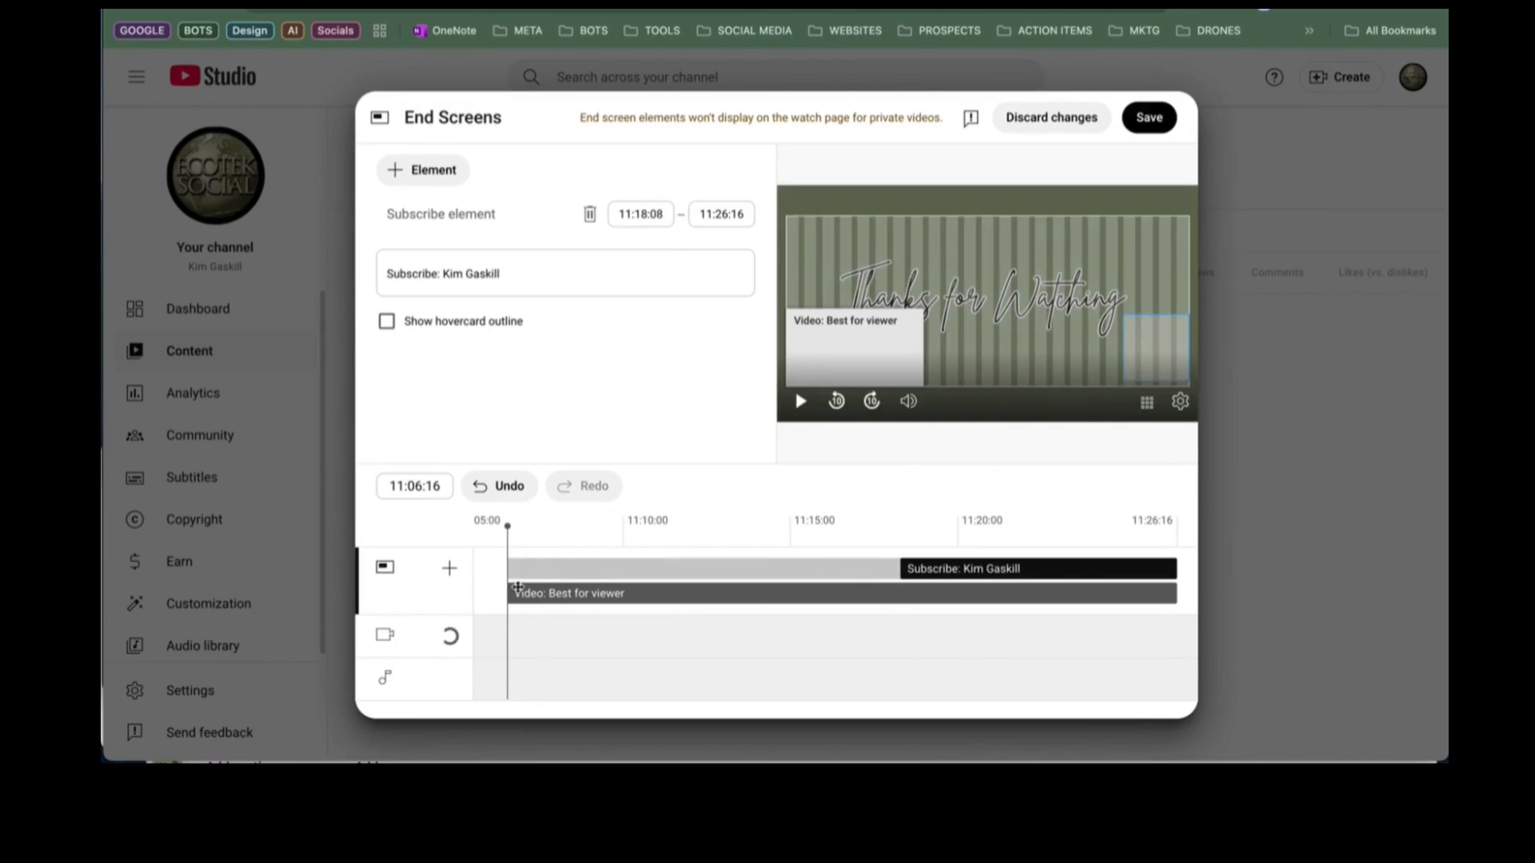
drag(508, 595, 915, 586)
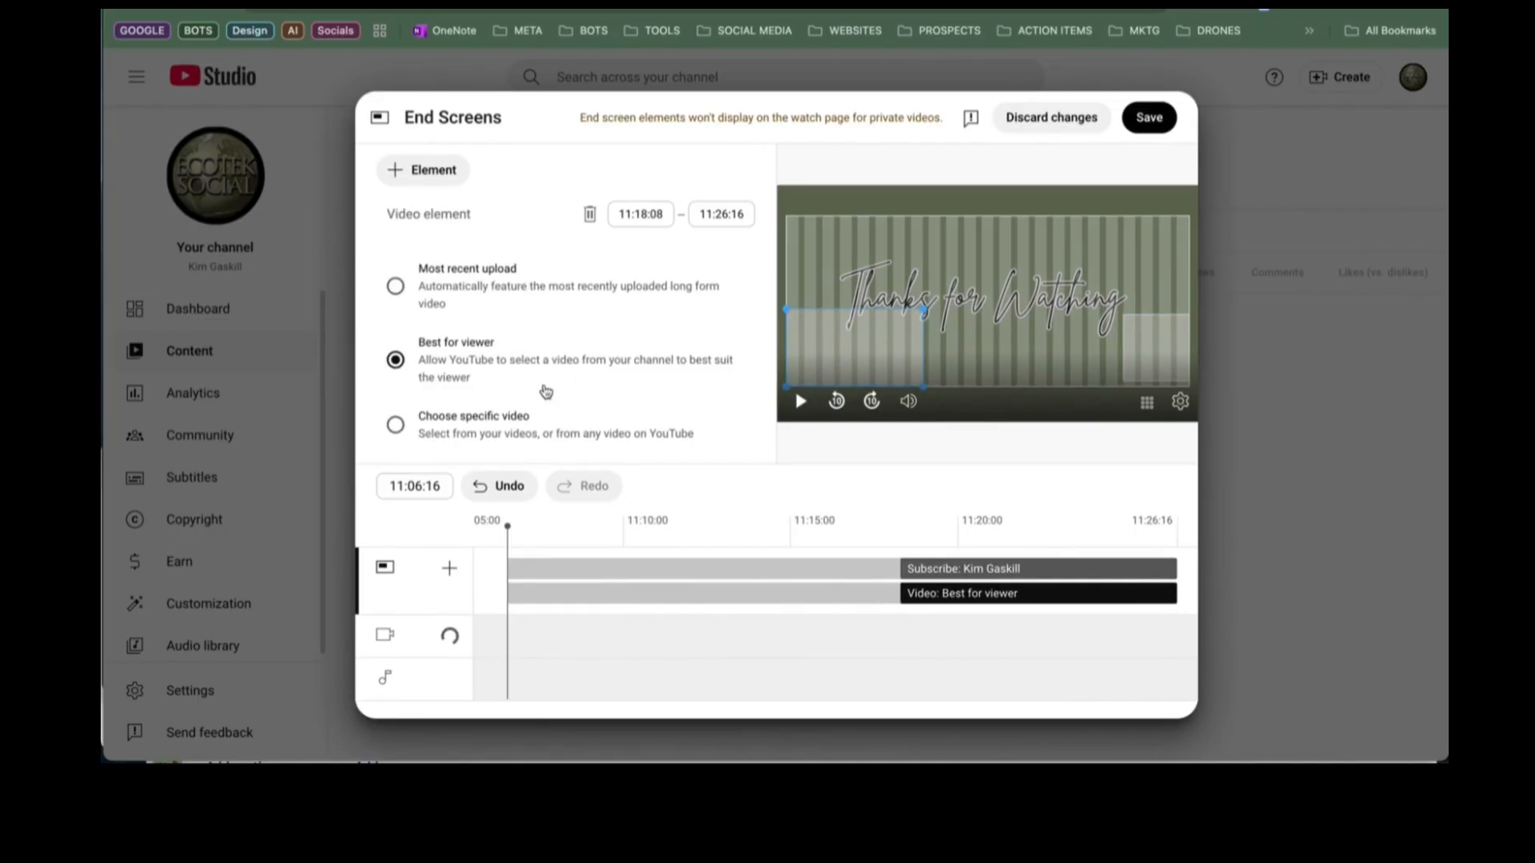
- Feature the specific video "Is NotebookLM in Your AI Tool Stack Yet?" in the end screen, save it and proceed to the checks stage
click(395, 426)
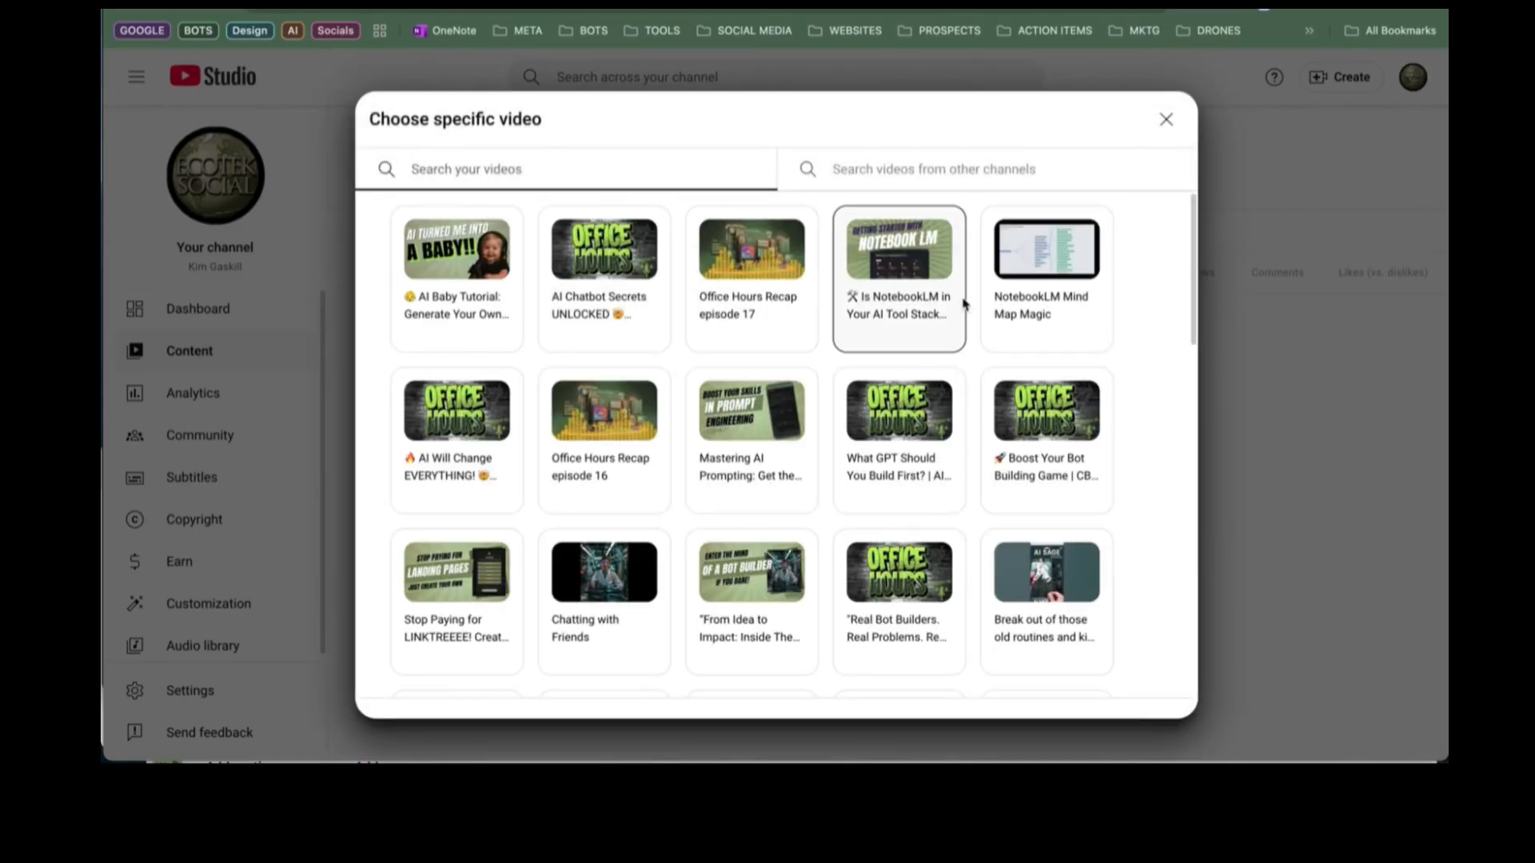
click(925, 267)
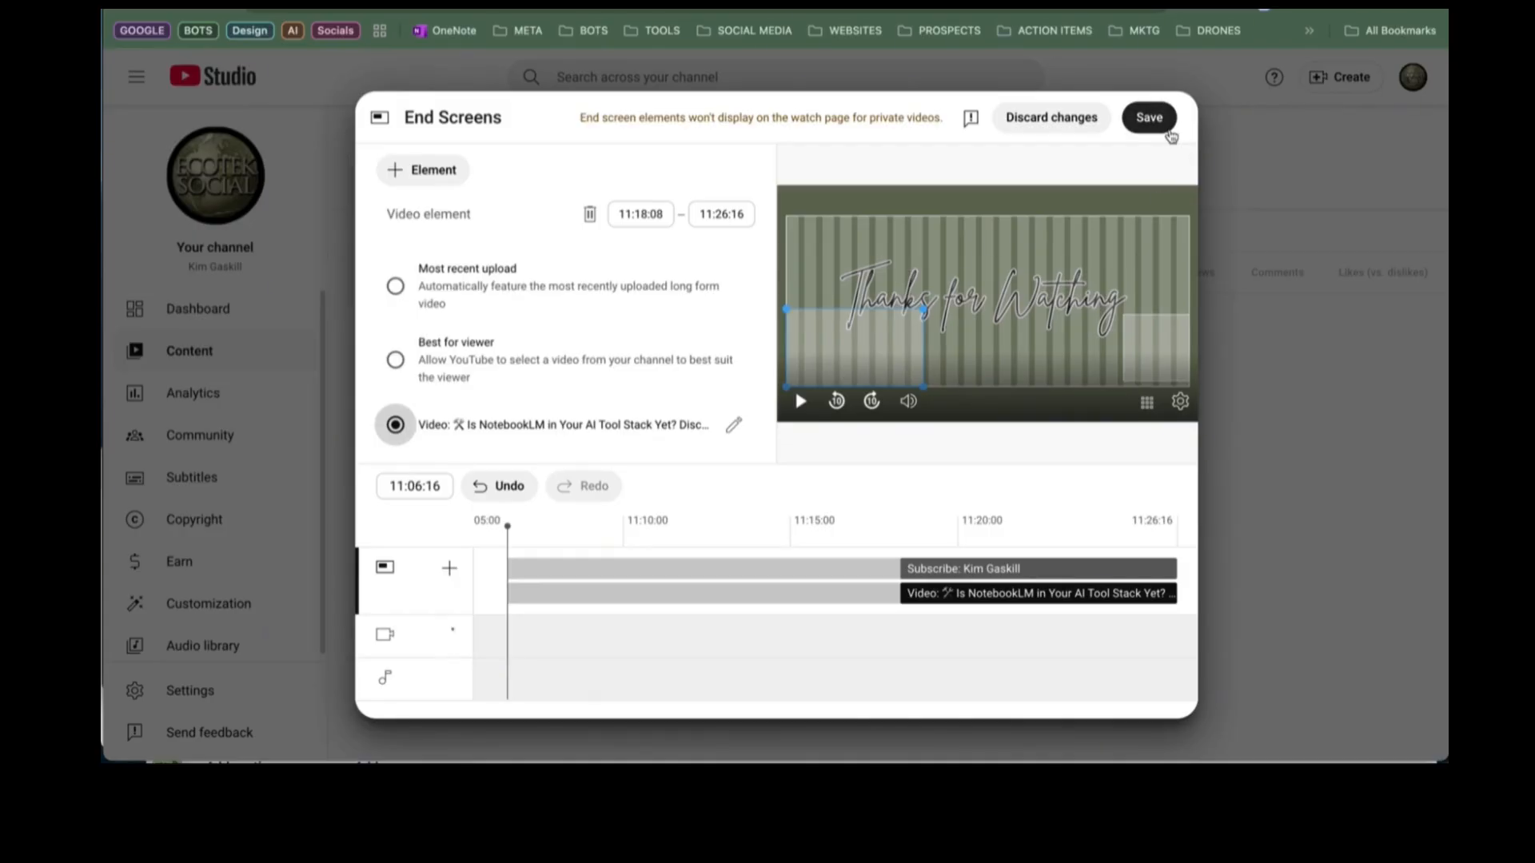
click(1160, 120)
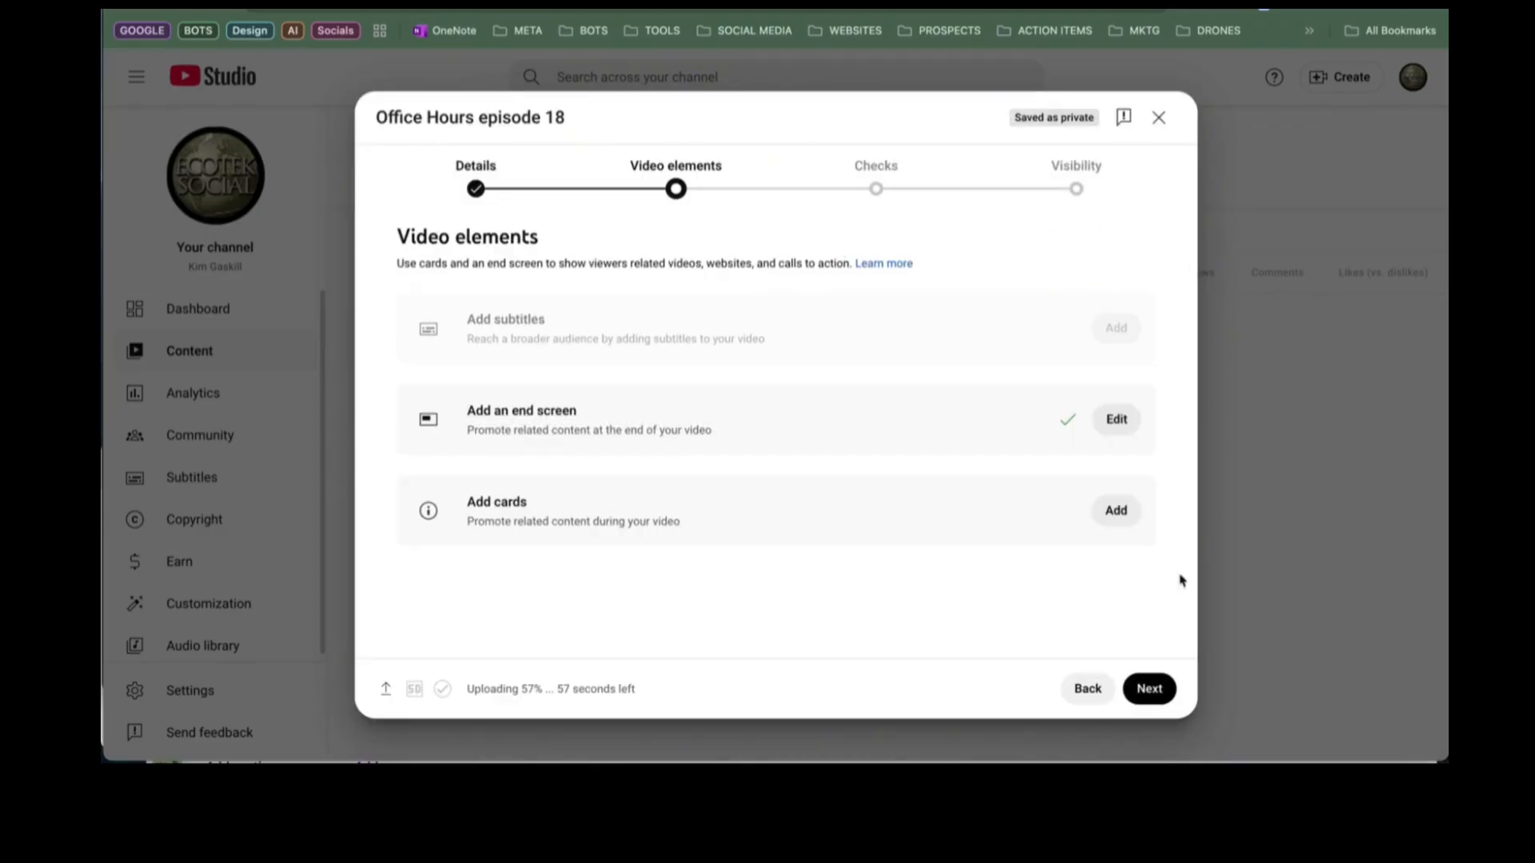
click(1154, 689)
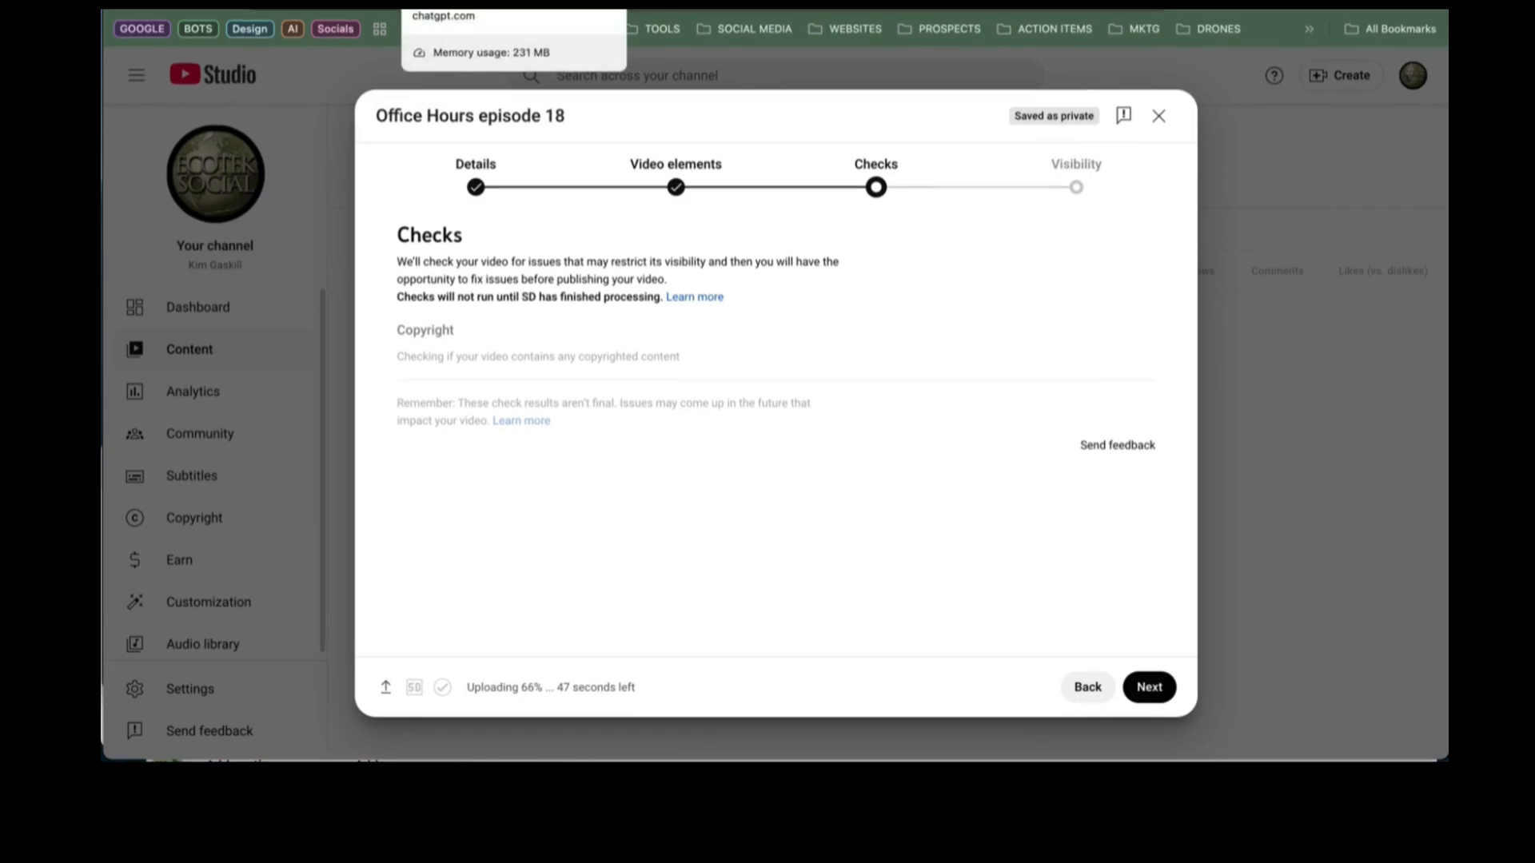
- Switch to ChatGPT, open Benny the Blog Writer and review the YouTube title and description written for the May 21 Office Hours episode
click(440, 4)
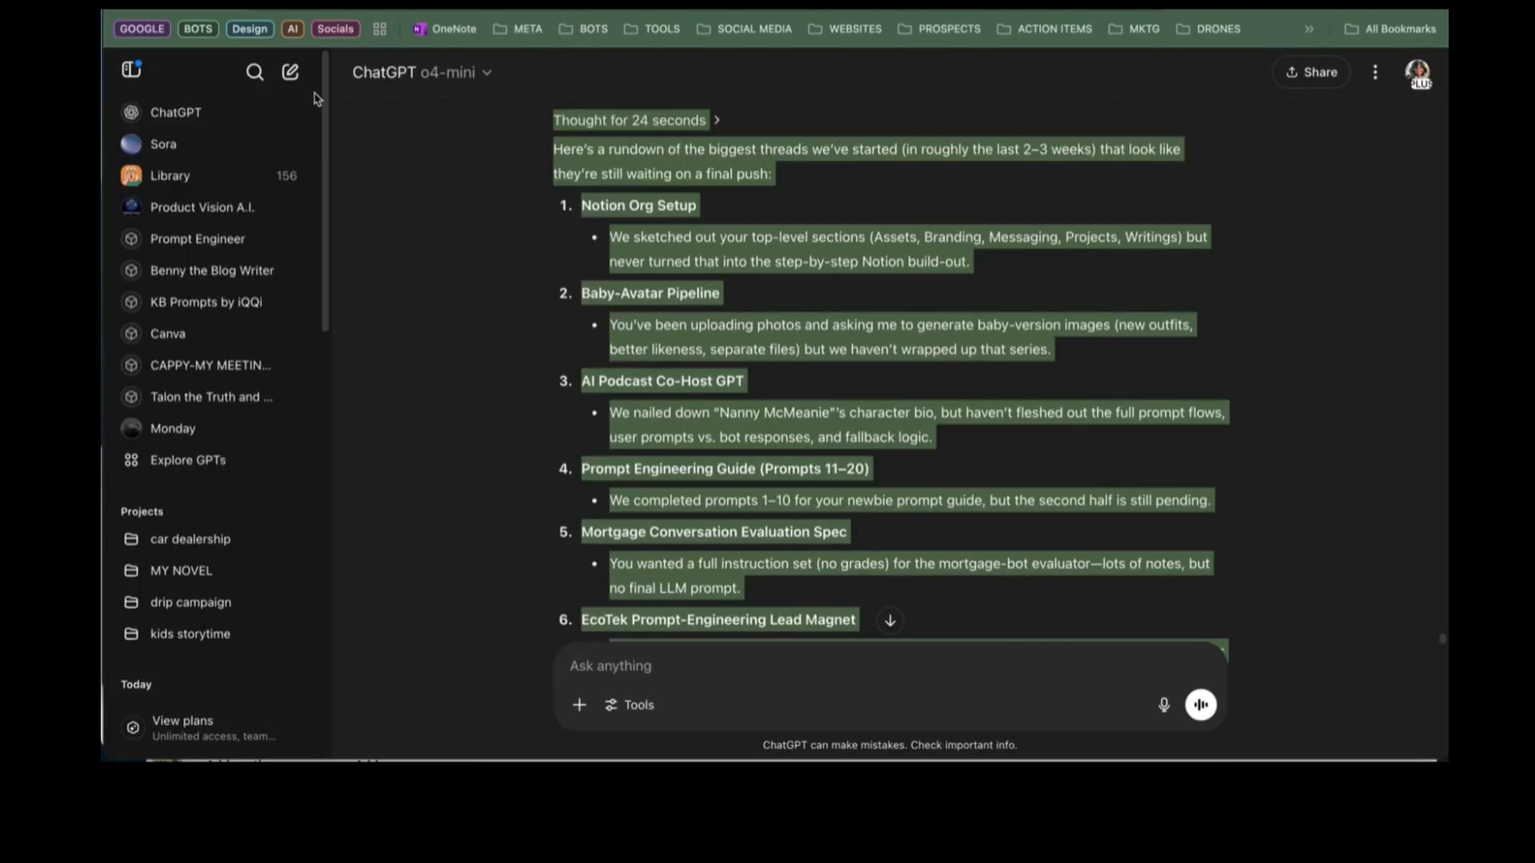
click(288, 270)
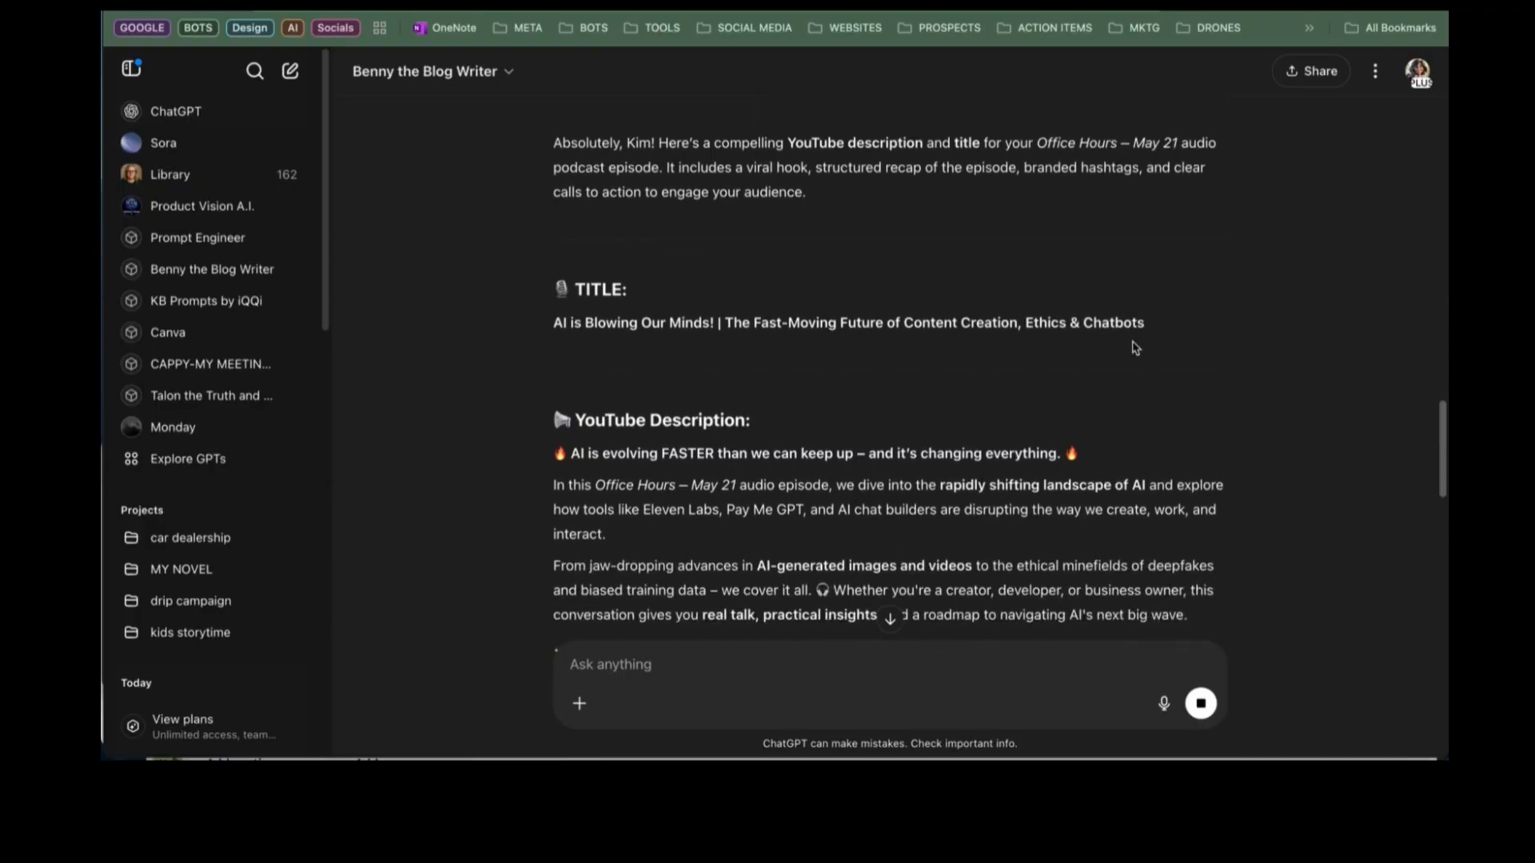
scroll(850, 254, up, 3)
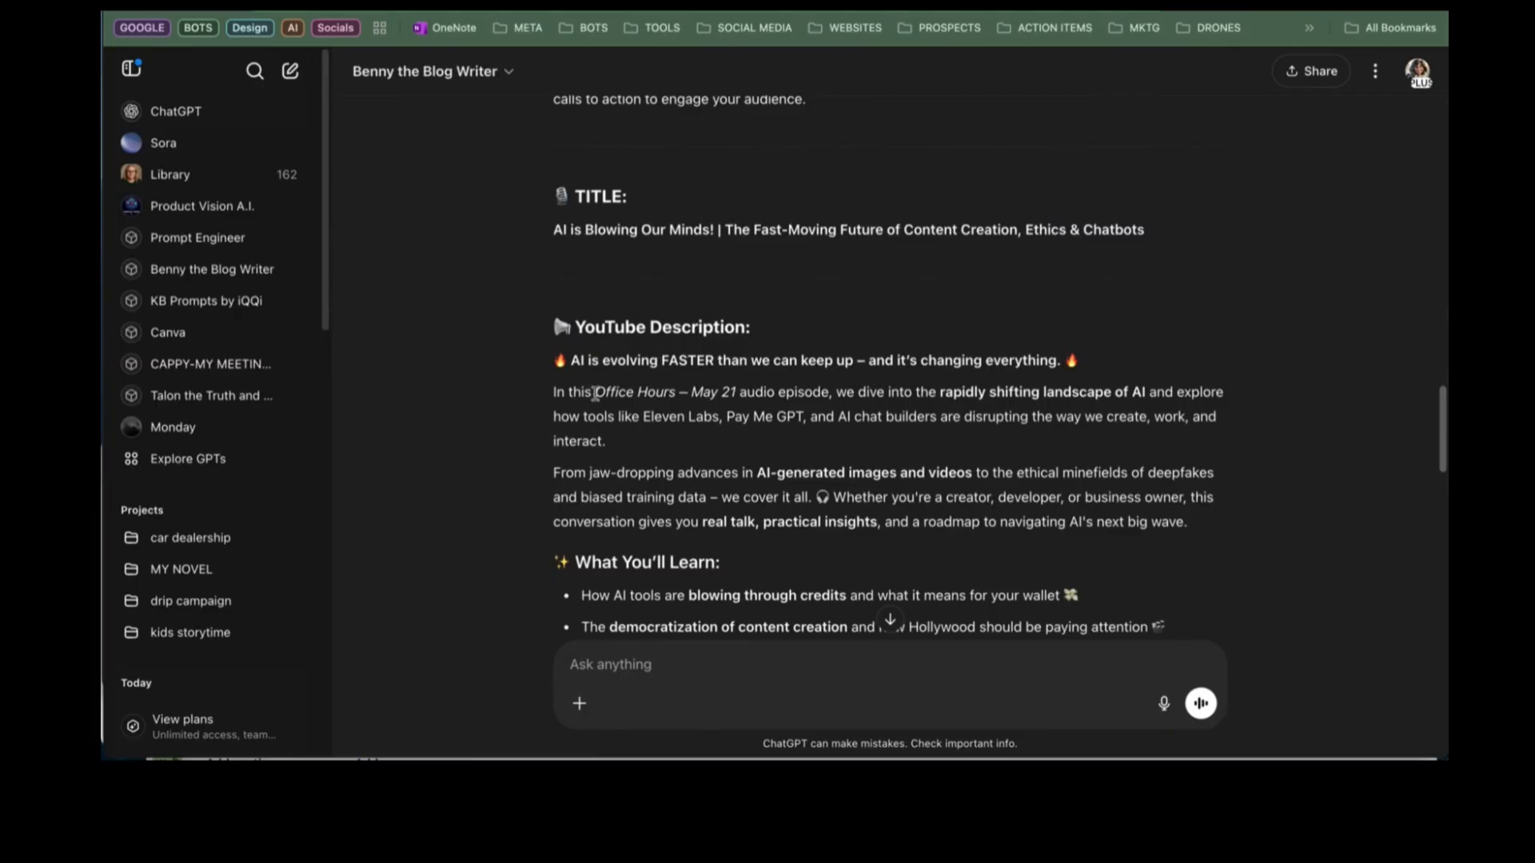
scroll(1079, 420, down, 1)
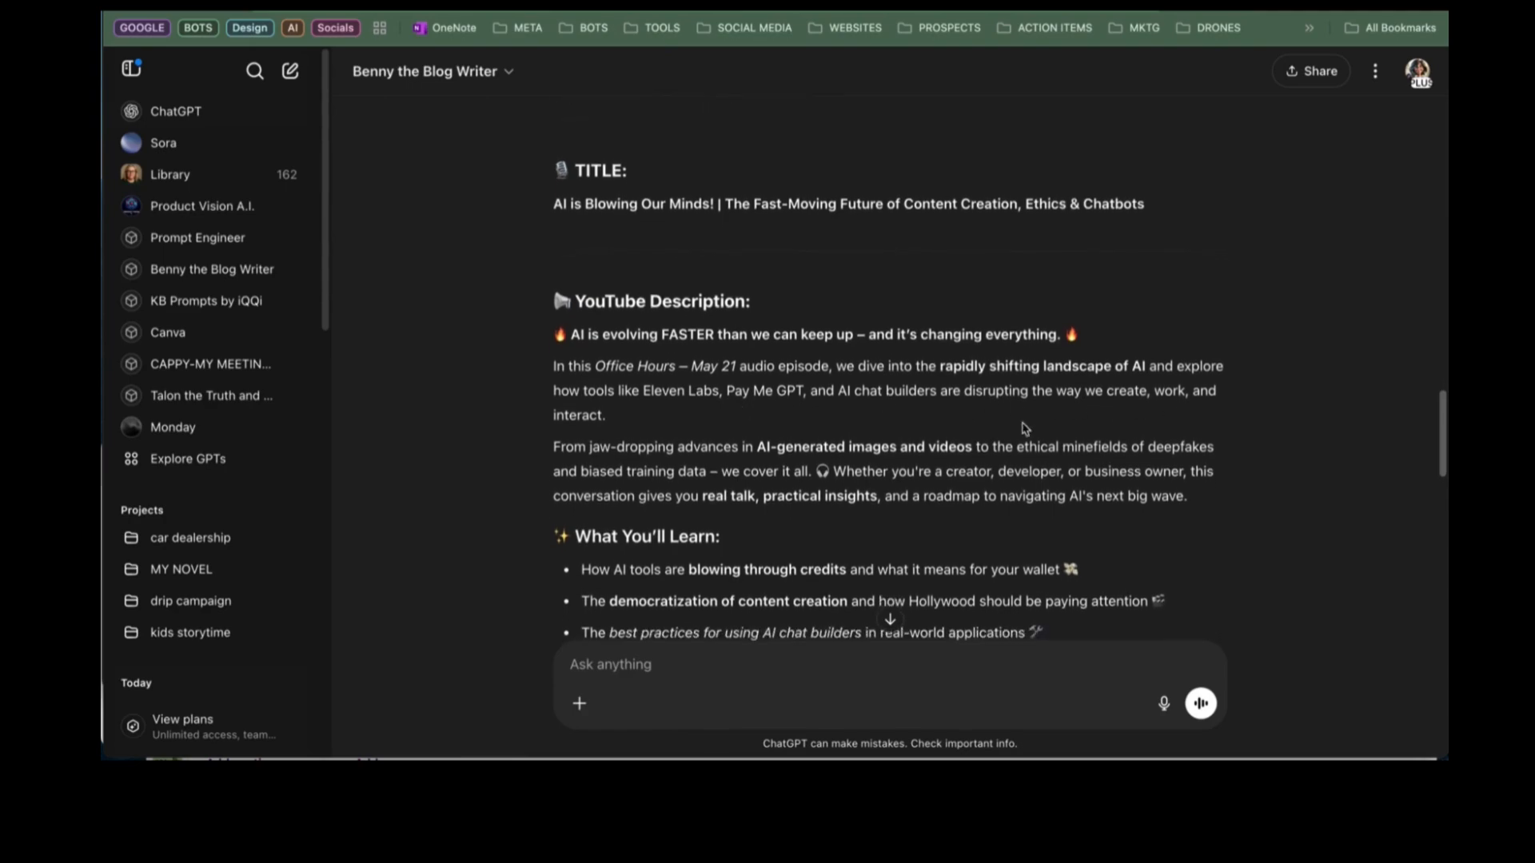
scroll(983, 384, down, 2)
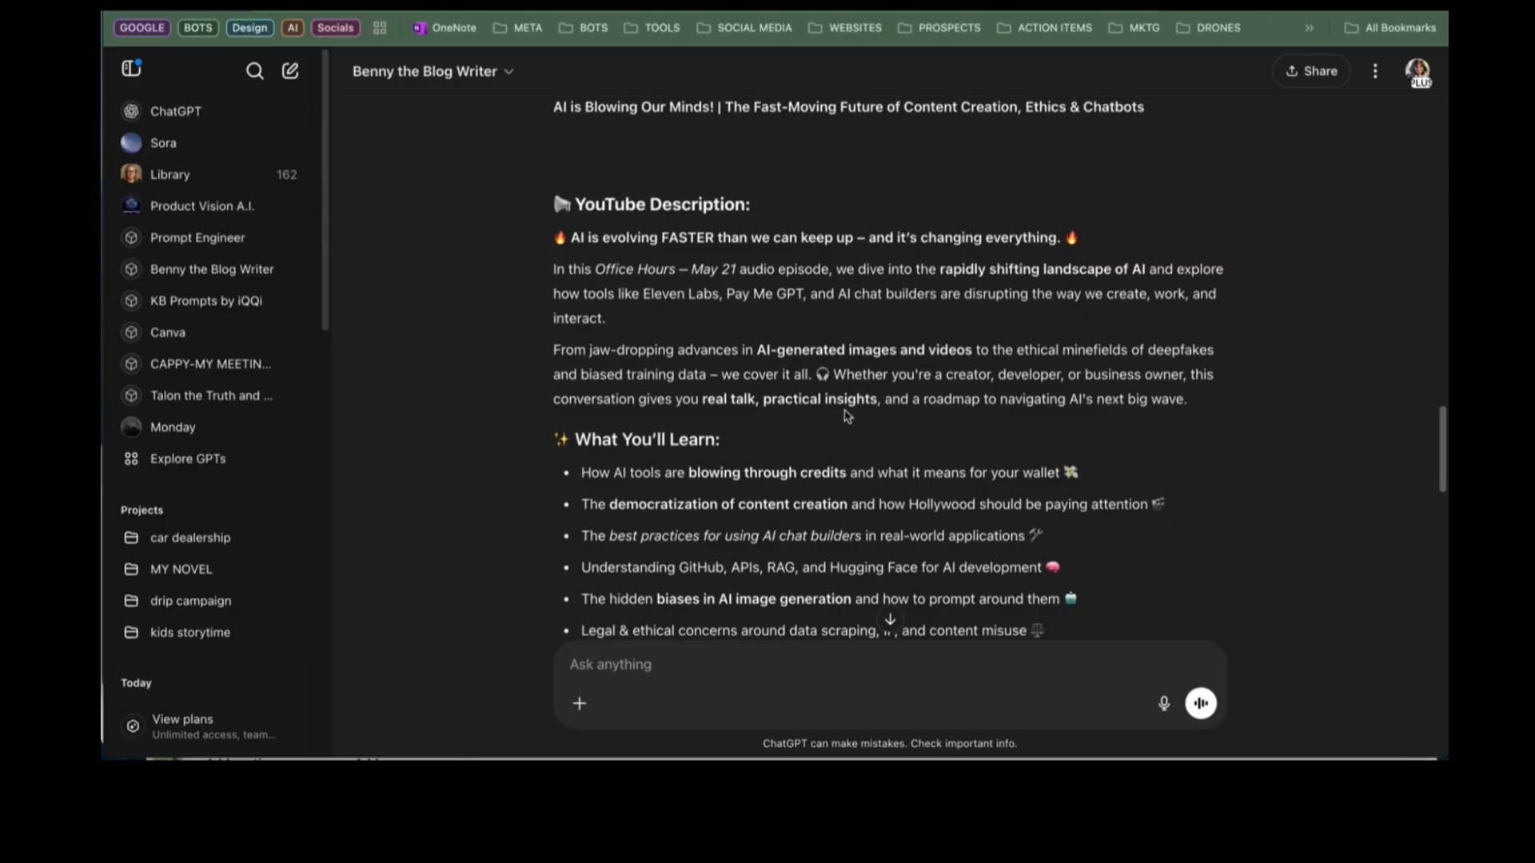
scroll(848, 415, down, 2)
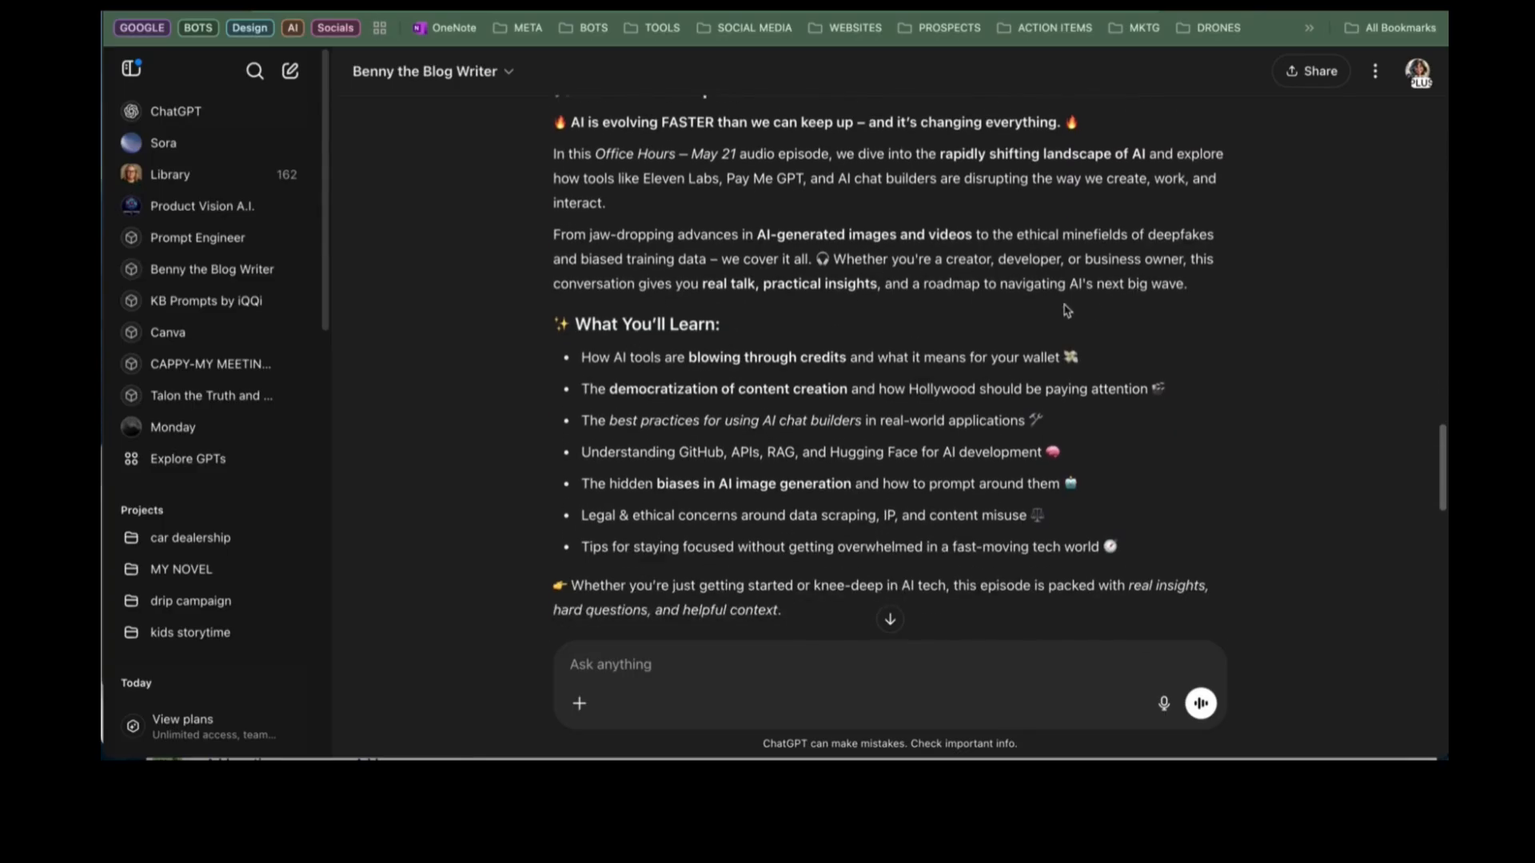
scroll(688, 302, down, 4)
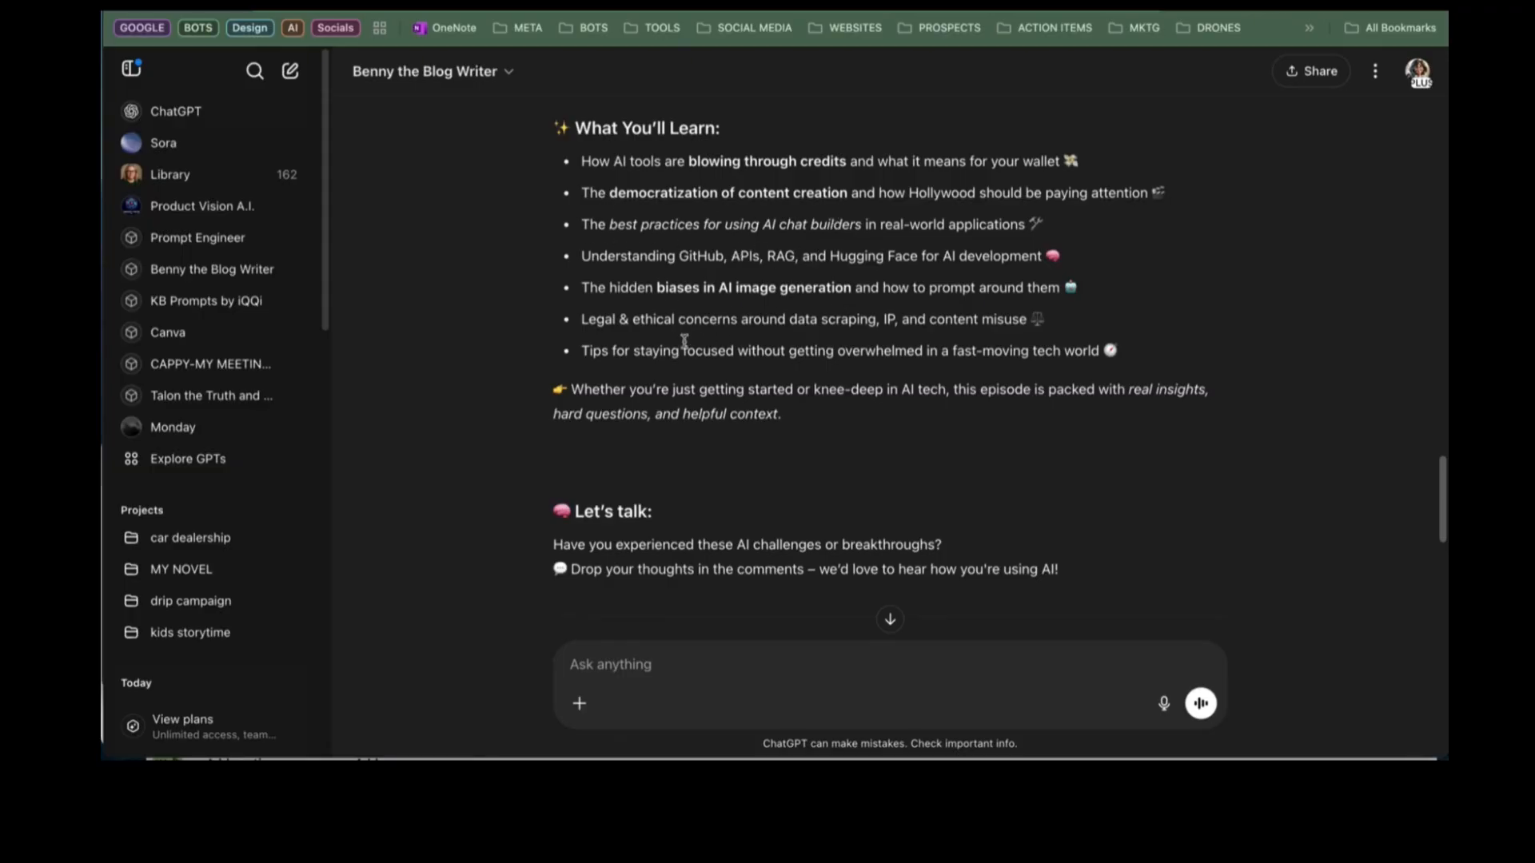
scroll(680, 352, down, 3)
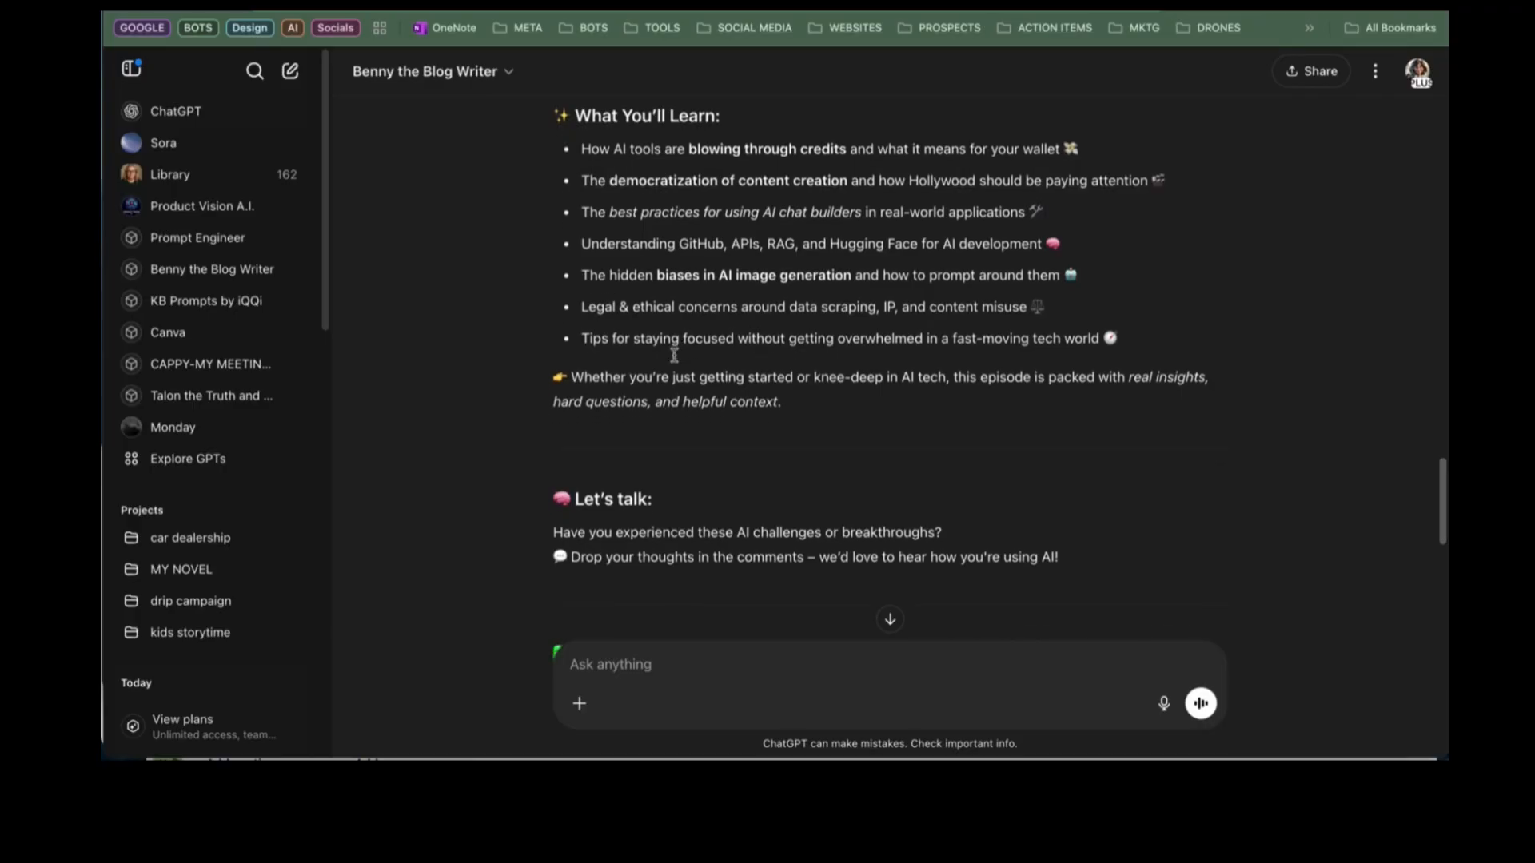
scroll(674, 355, down, 2)
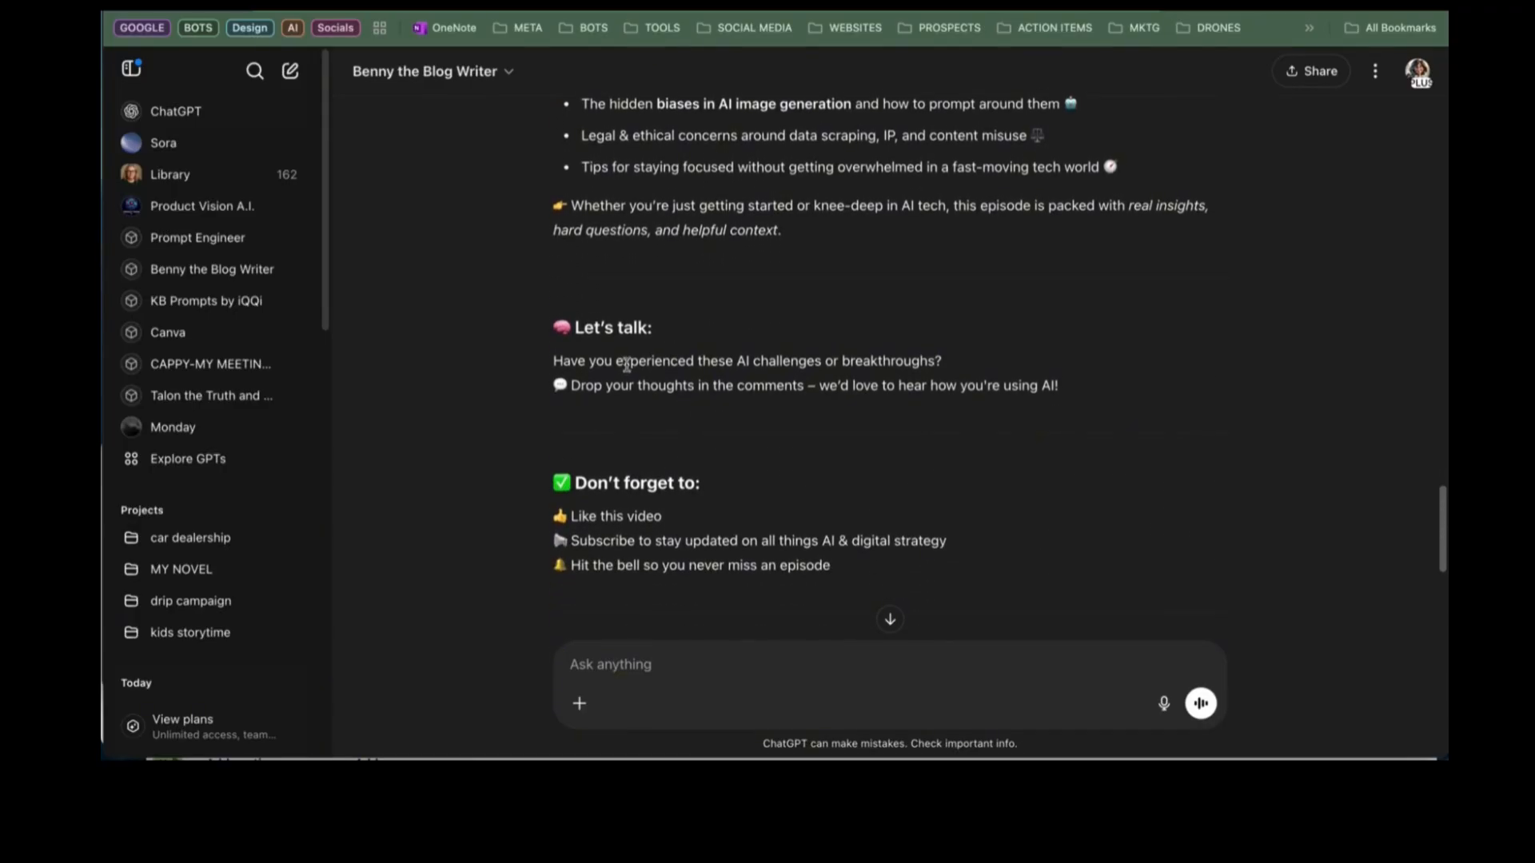
- Copy the episode's YouTube description in the ChatGPT reply, through to the end of the Hashtags & Branding section
scroll(628, 364, down, 3)
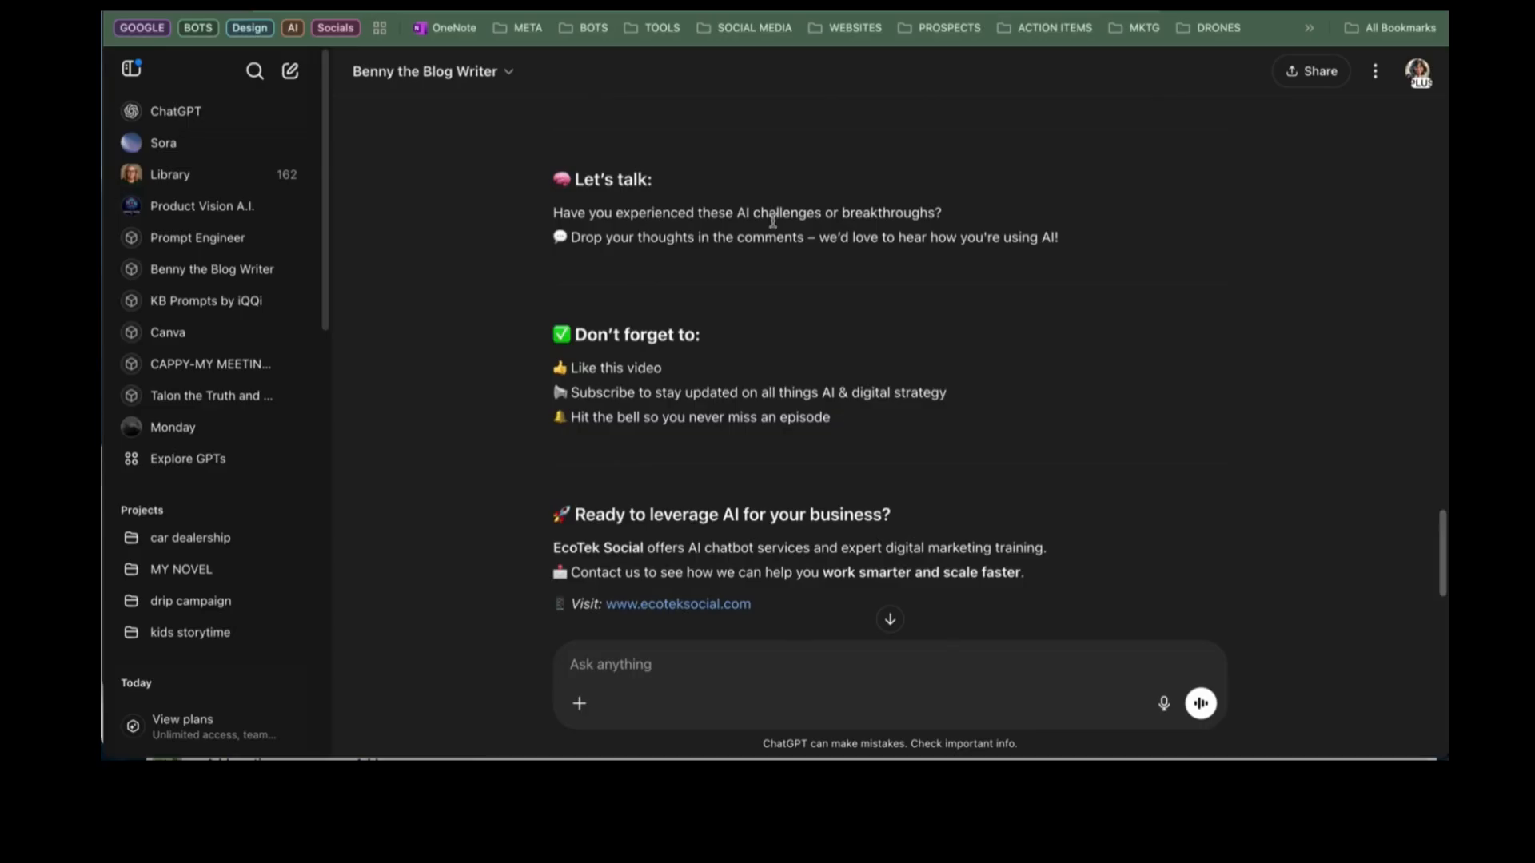
scroll(772, 220, down, 1)
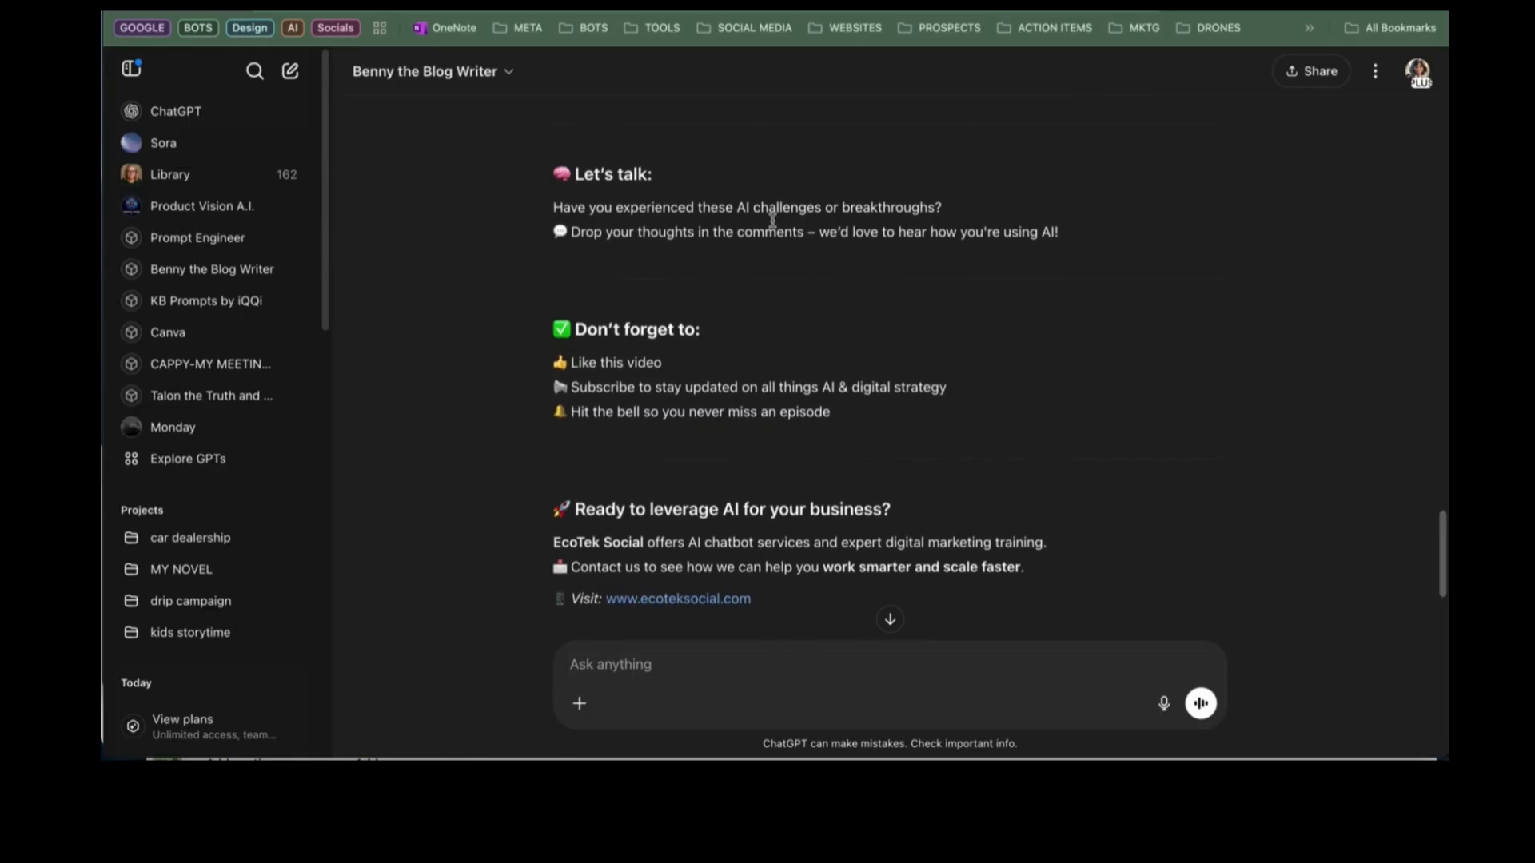
scroll(816, 382, down, 3)
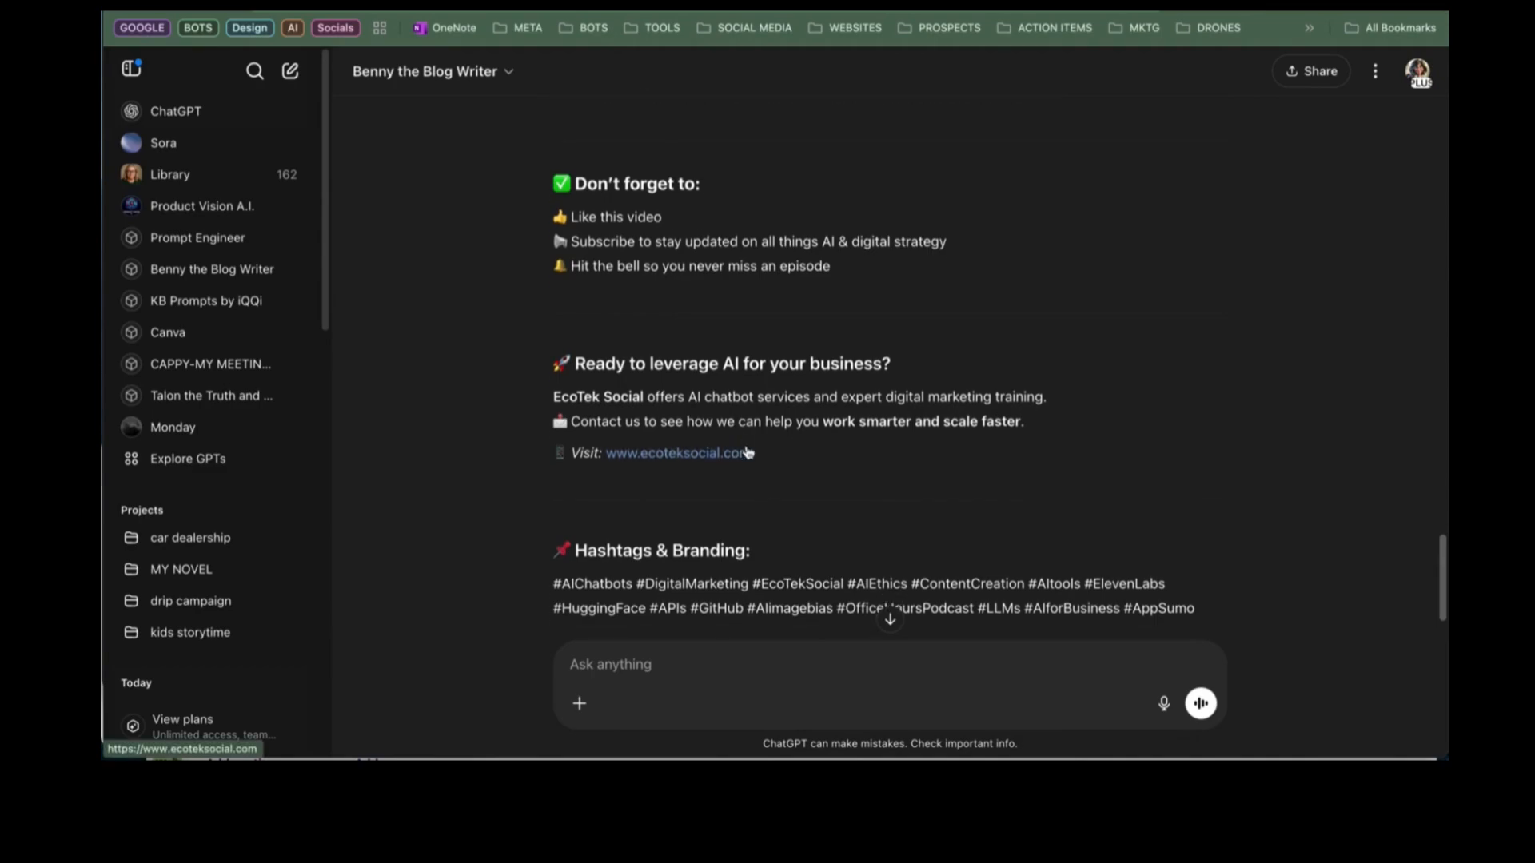
scroll(747, 456, down, 2)
scroll(735, 428, down, 3)
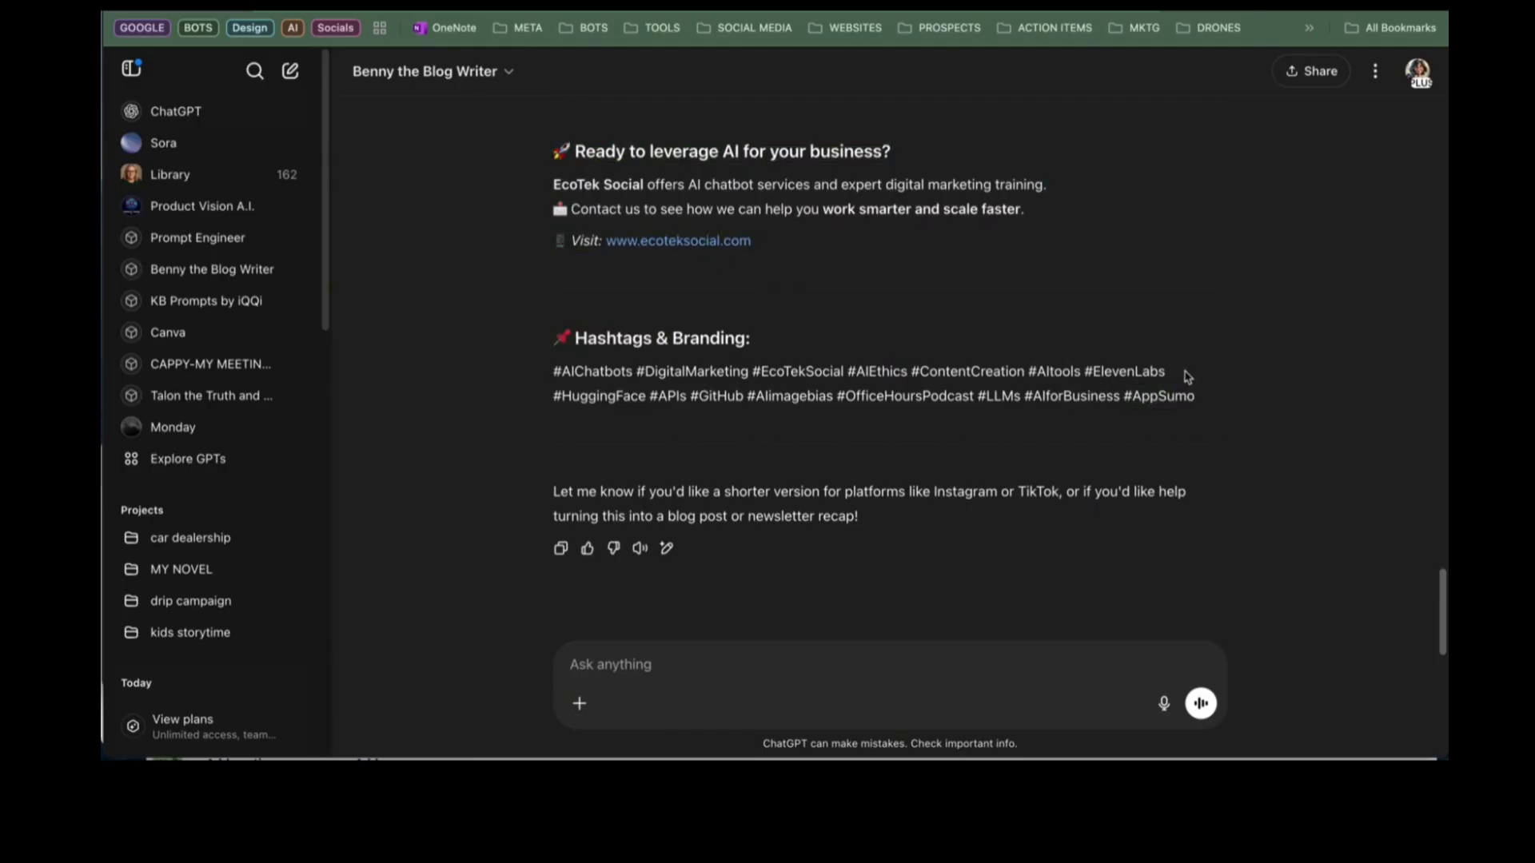
drag(1197, 400, 550, 204)
right_click(698, 254)
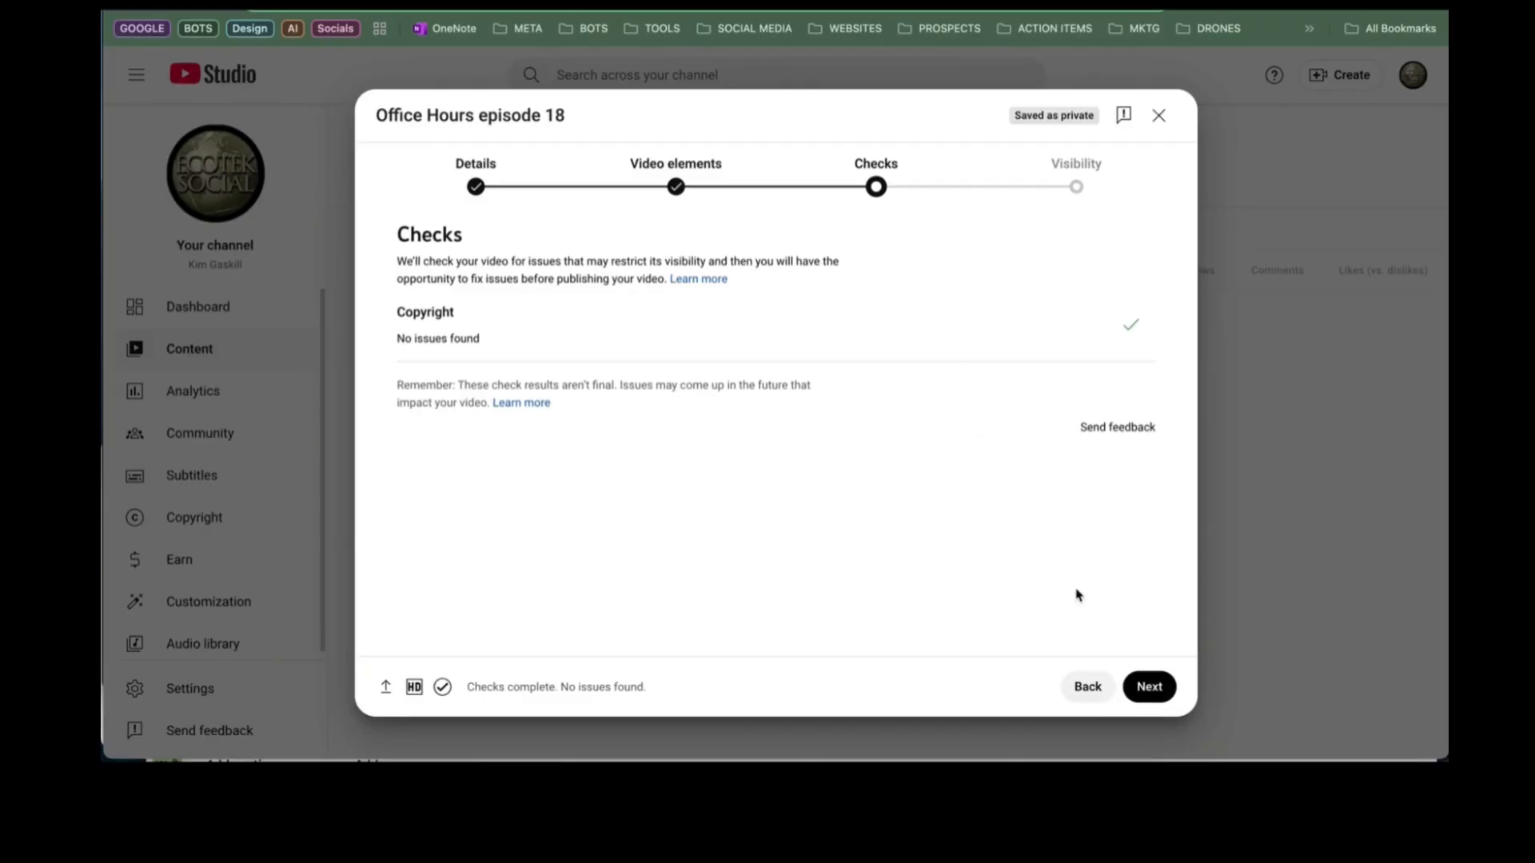
- Switch to YouTube Studio, set the video's visibility to Public and return to the details stage
click(1149, 687)
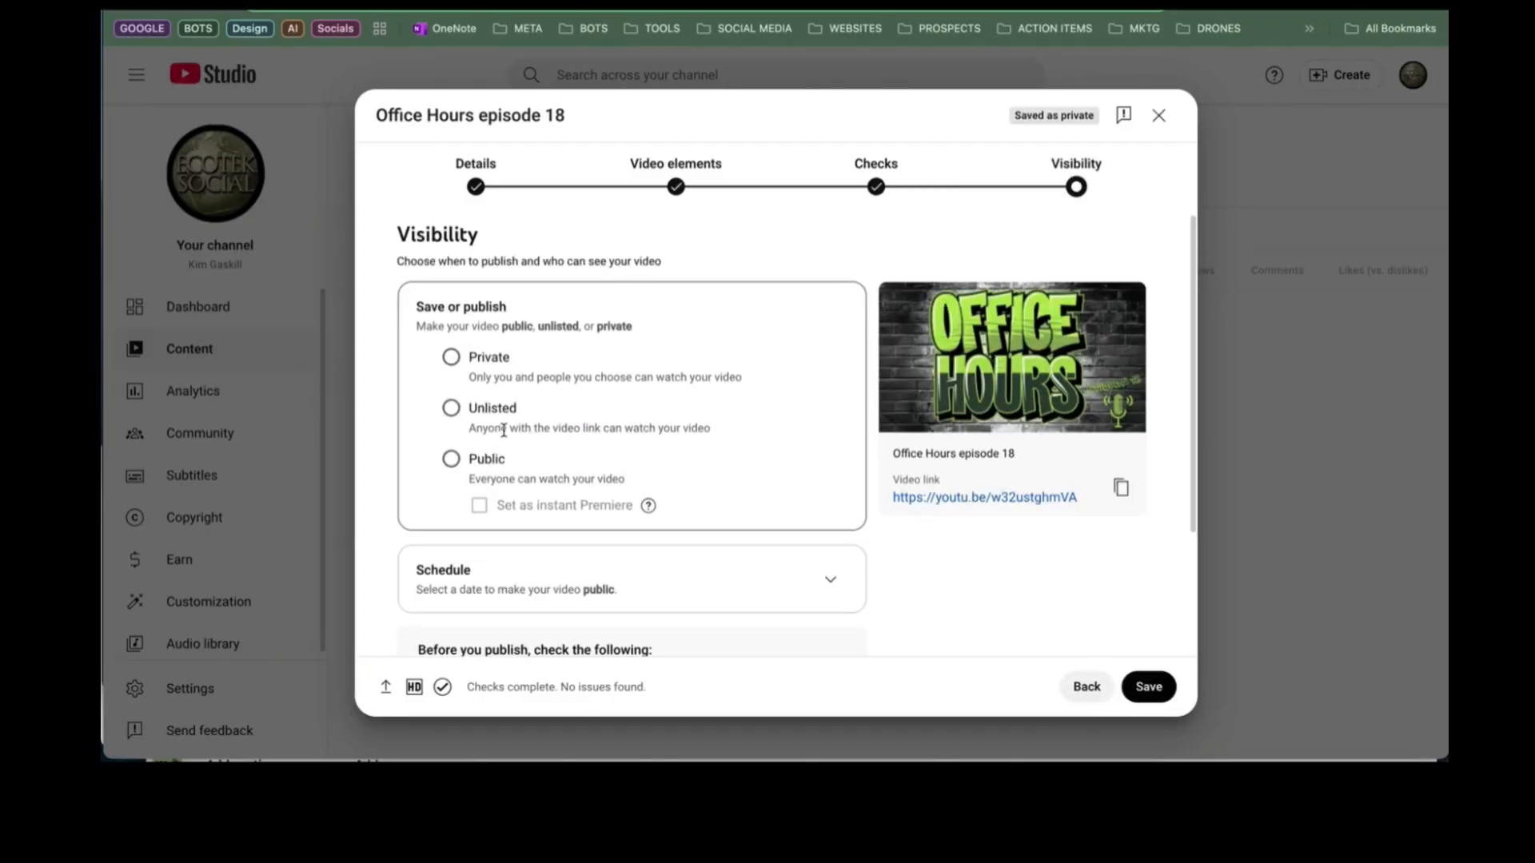
click(451, 459)
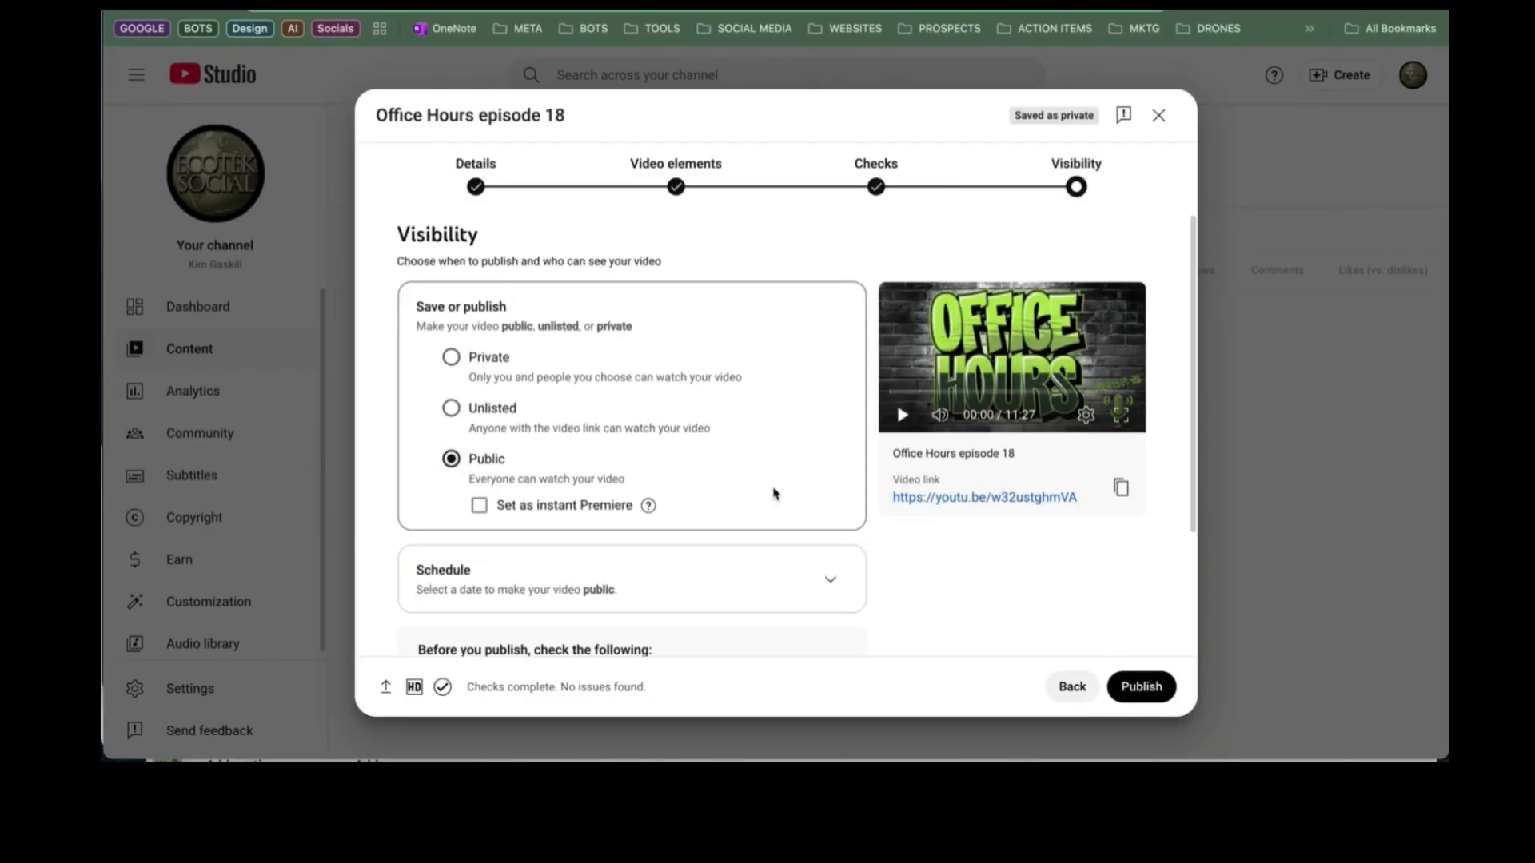
click(675, 189)
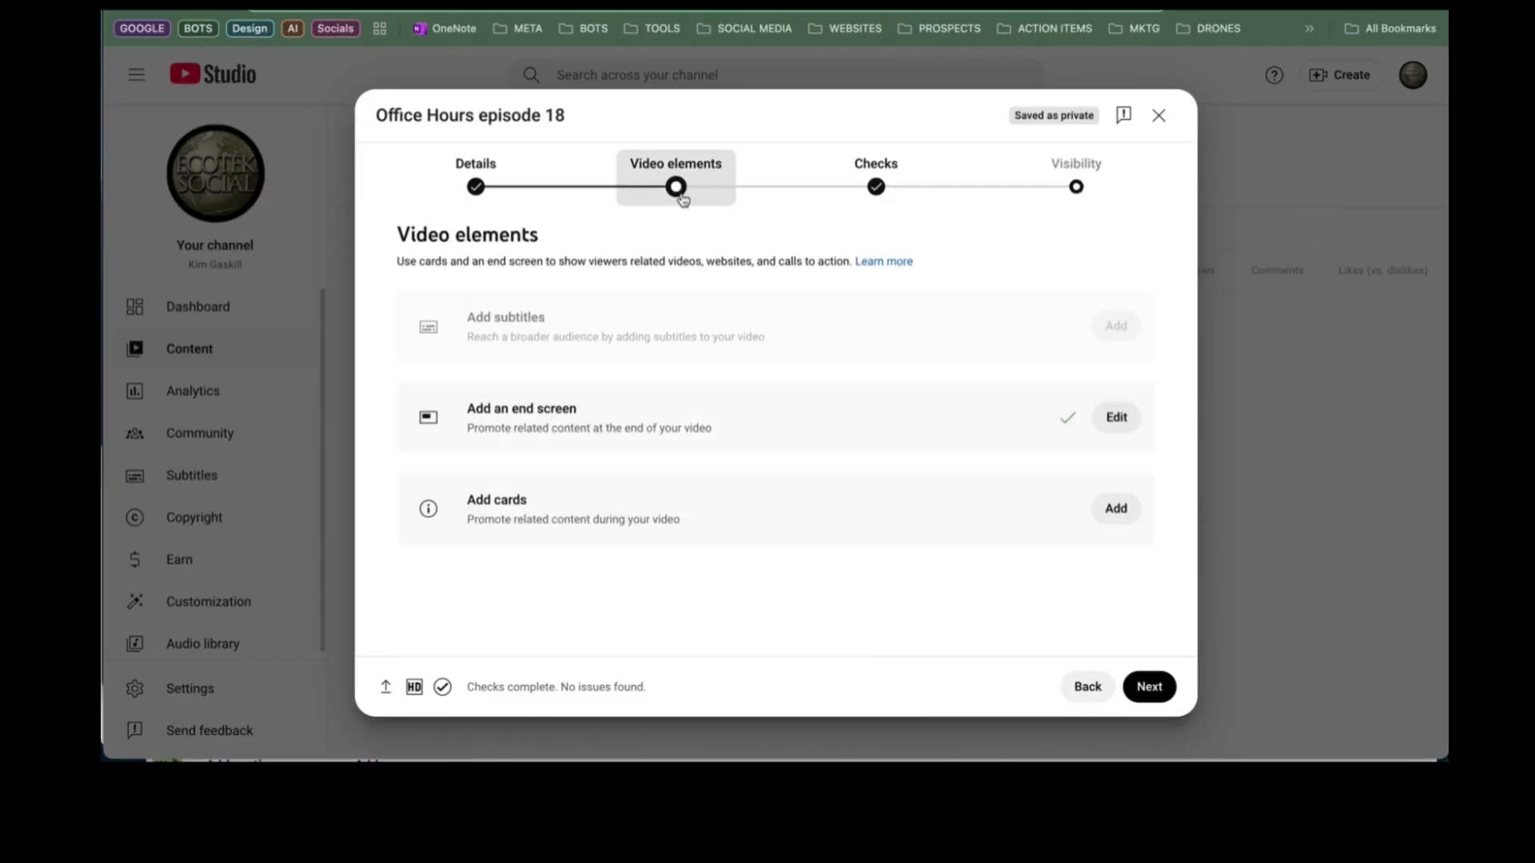
click(476, 190)
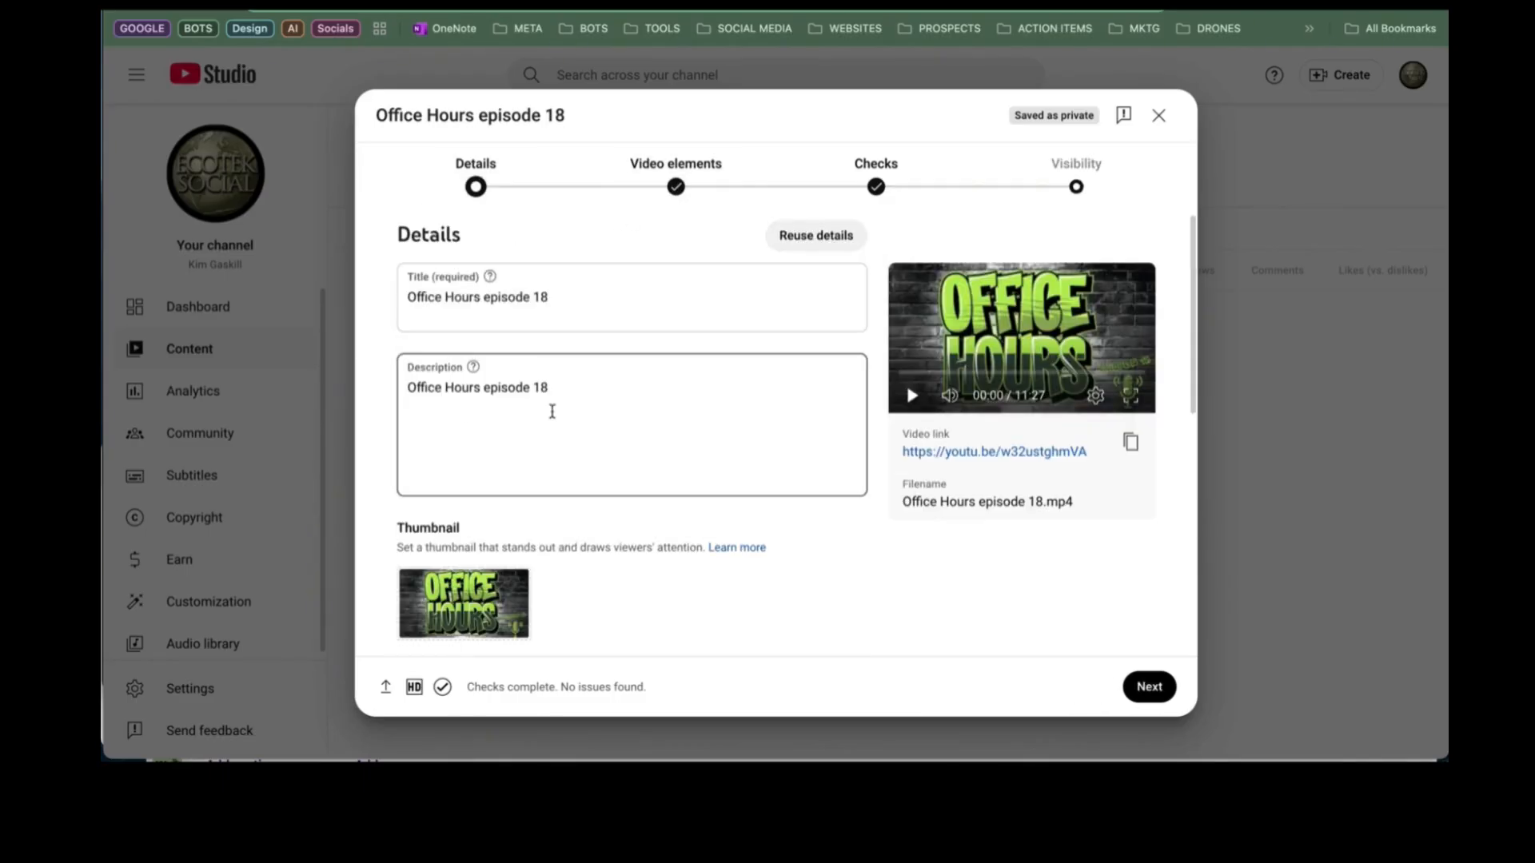
- Replace the video's placeholder description with the text copied from ChatGPT
drag(569, 395, 344, 389)
right_click(443, 391)
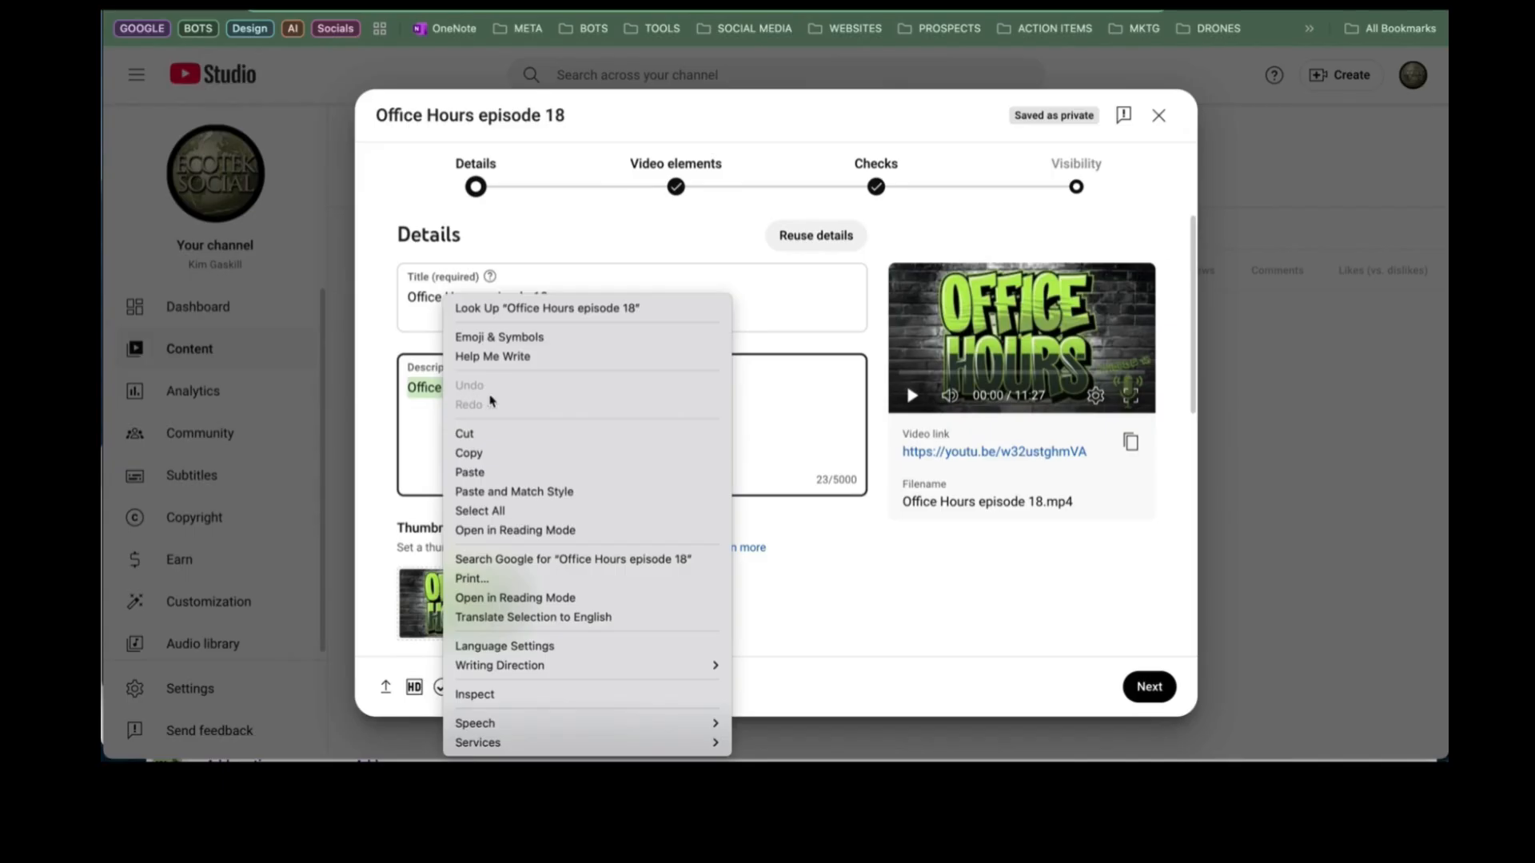
click(538, 473)
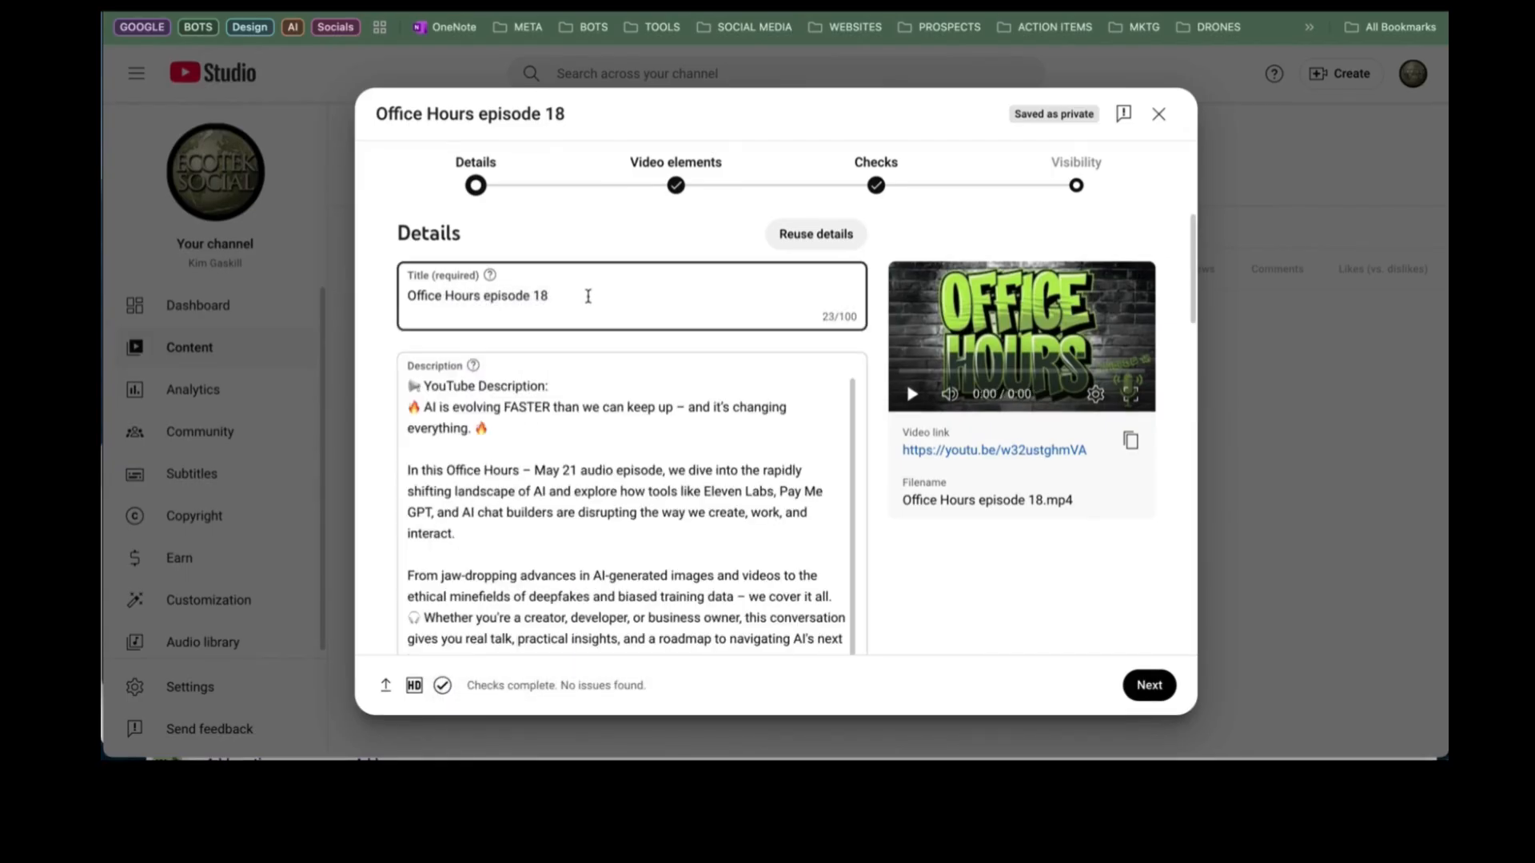
- Replace the title with "AI is Blowing Our Minds! | The Fast-Moving Future of Content Creation, Ethics & Chatbots", adding a face emoji before and 💥 after it
drag(532, 296, 450, 299)
click(422, 302)
right_click(408, 298)
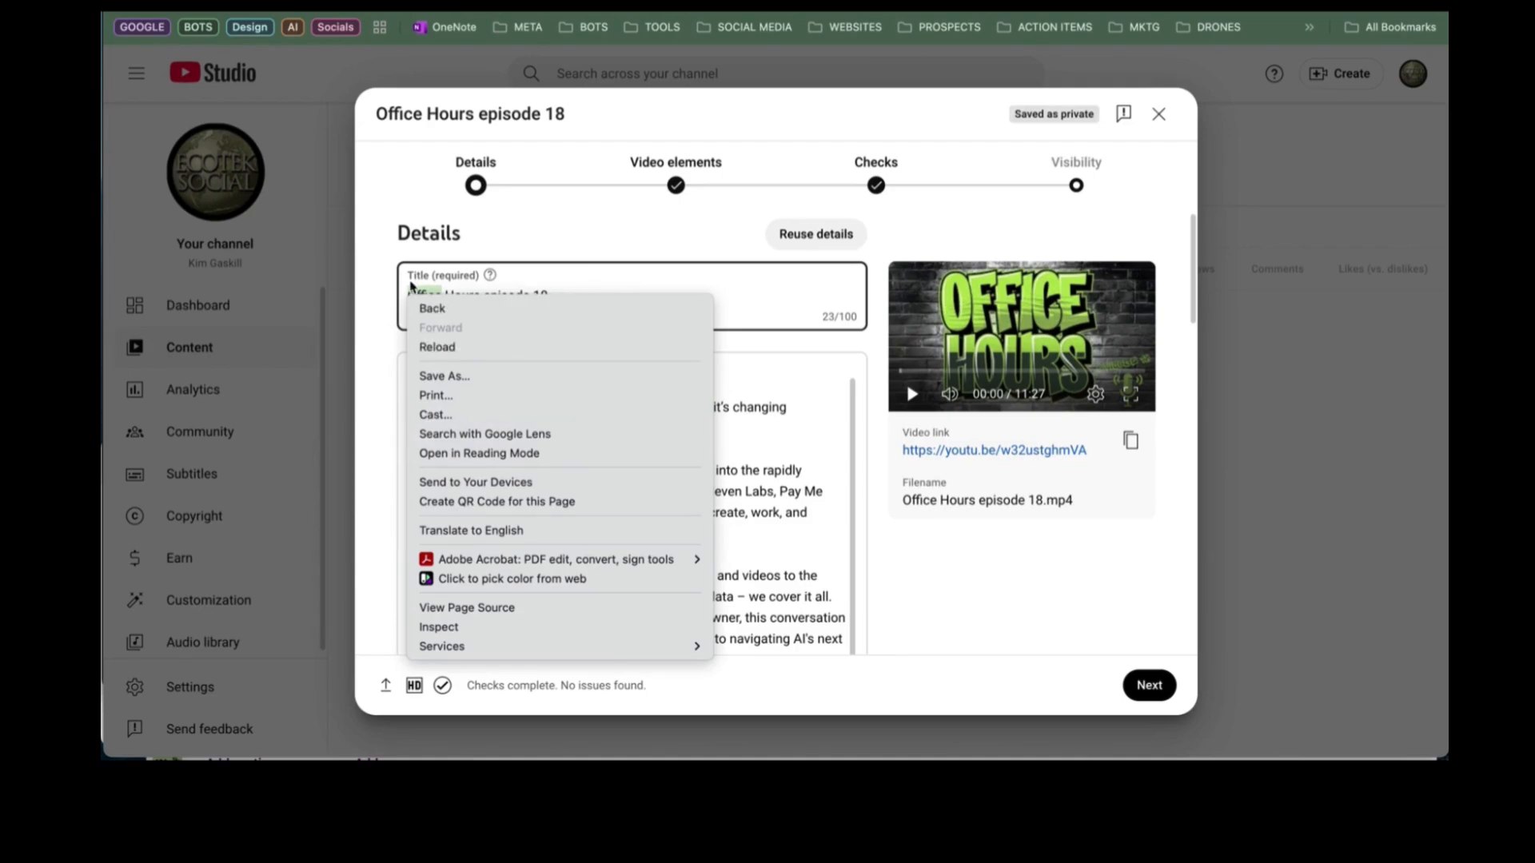
click(410, 294)
right_click(410, 295)
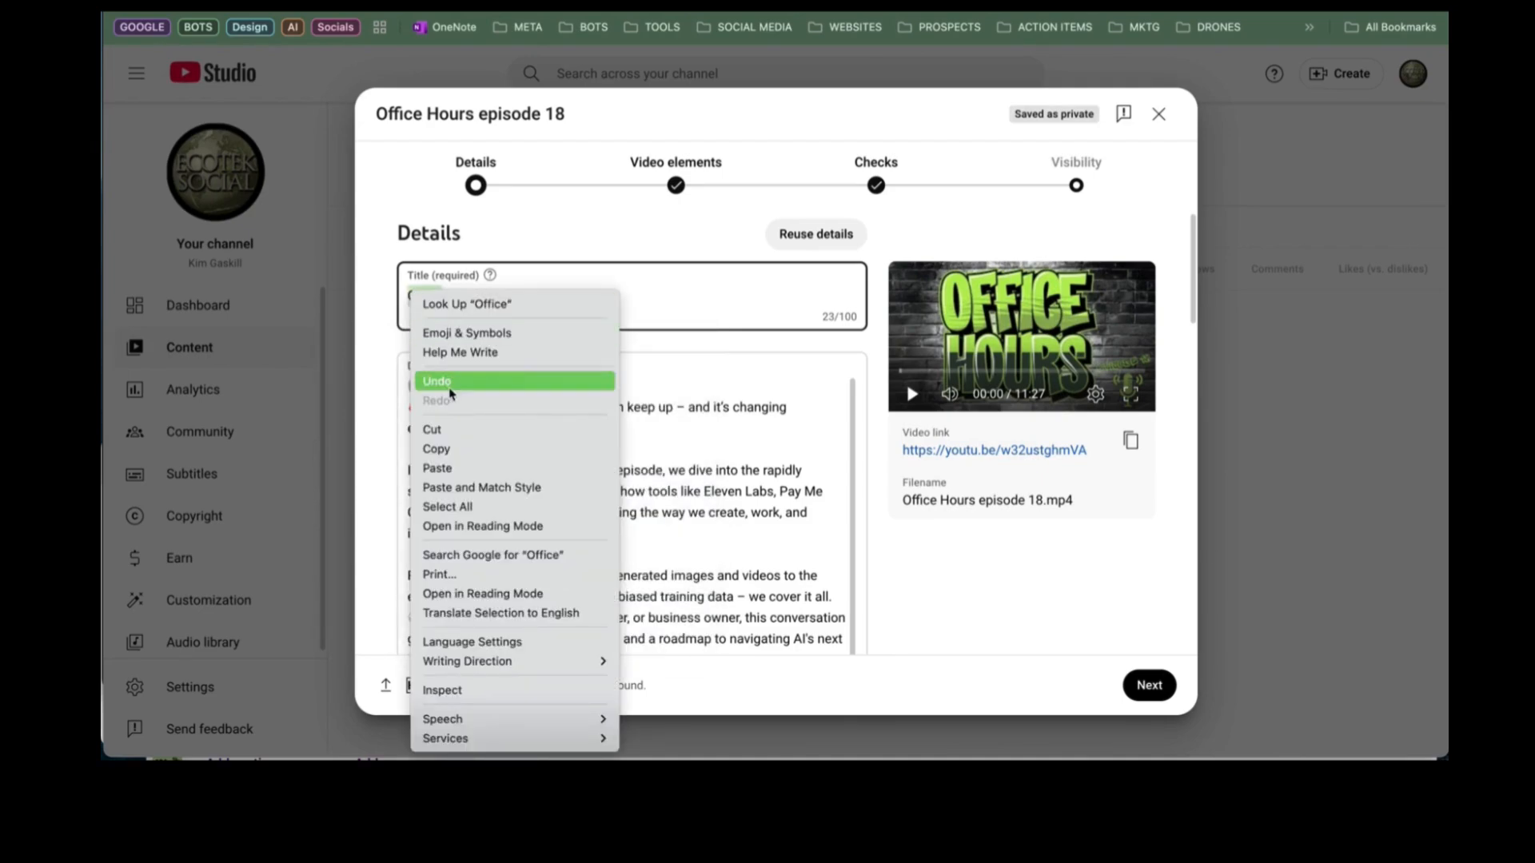
click(472, 468)
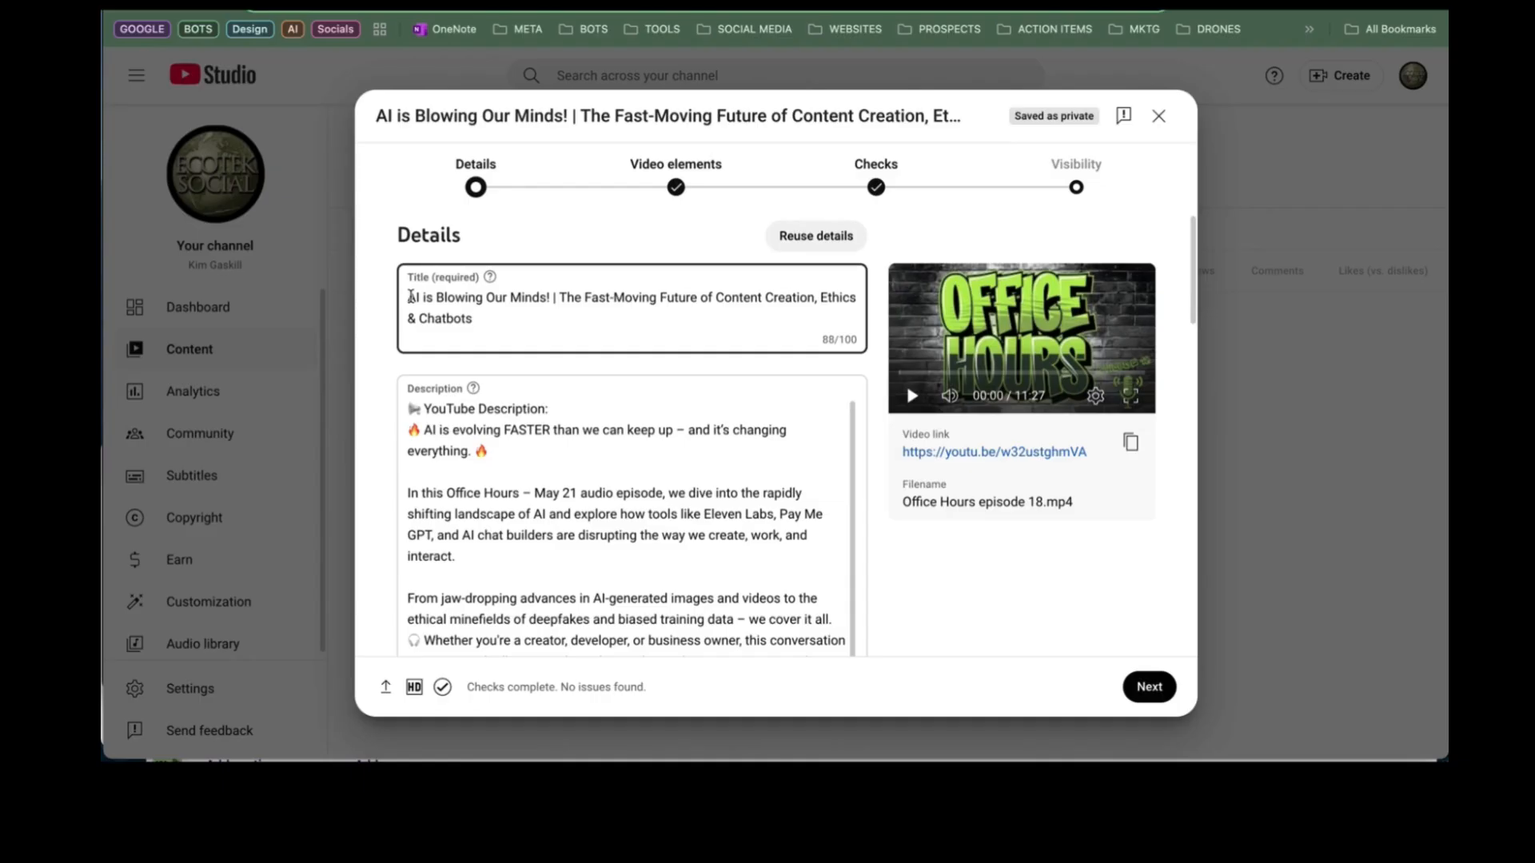
text(😎)
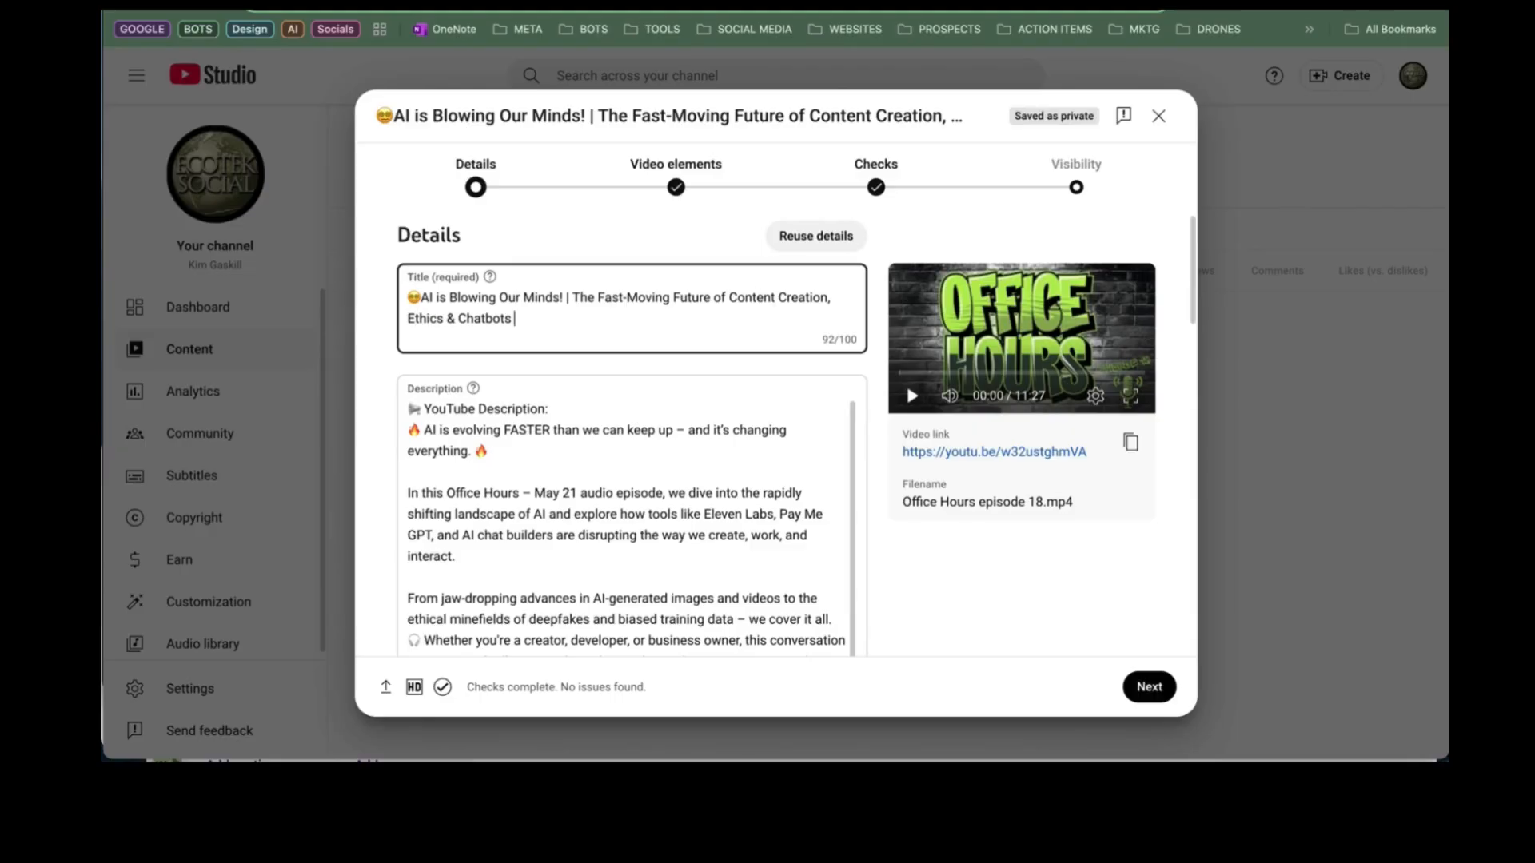
text(💥)
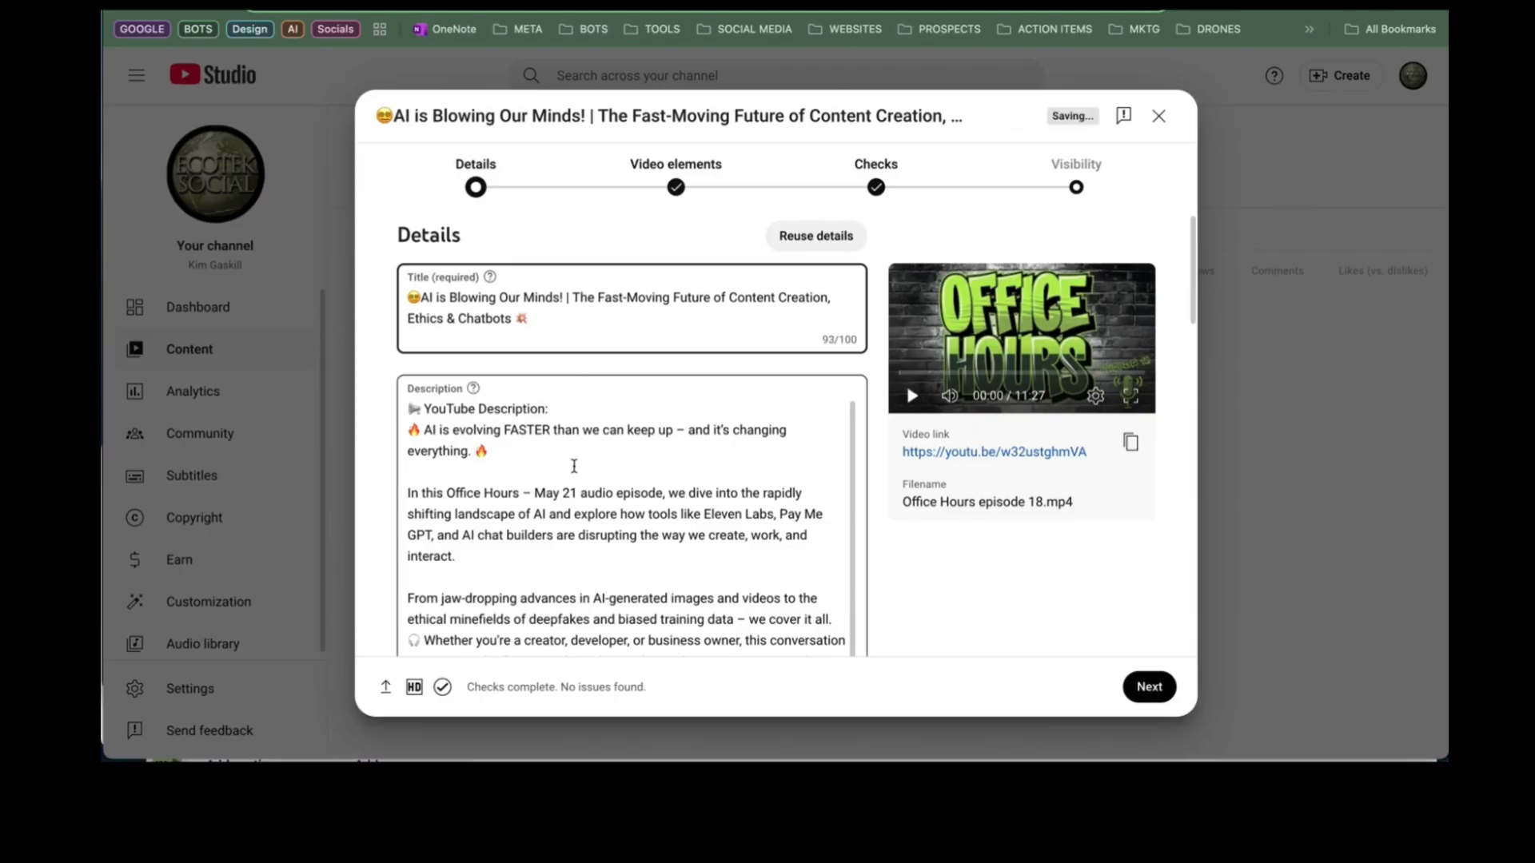
- Delete the "YouTube Description:" heading and its empty line from the start of the video description
click(575, 467)
scroll(592, 448, down, 3)
scroll(604, 459, up, 3)
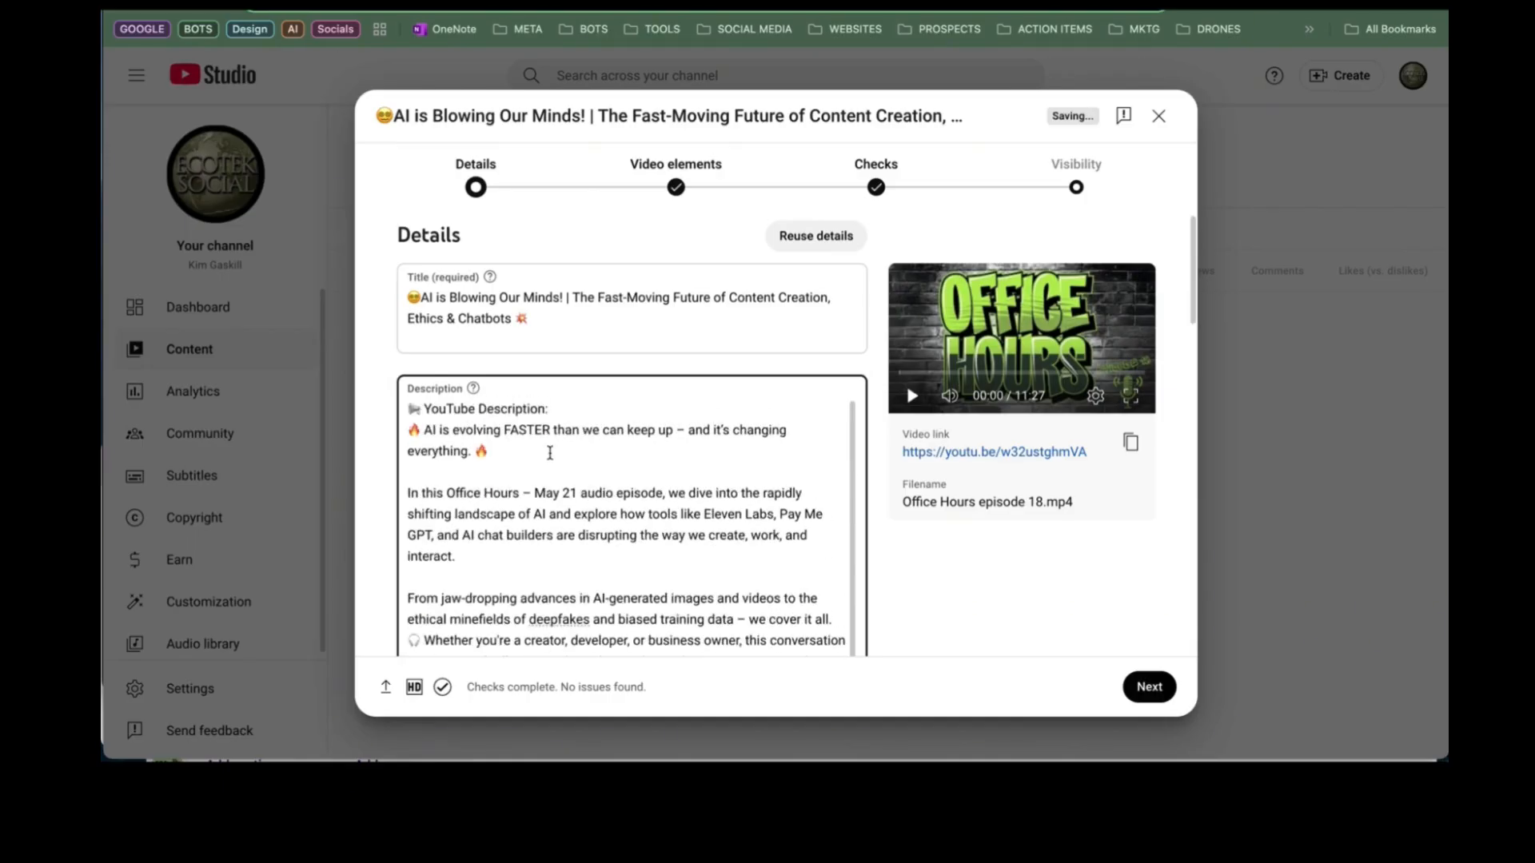
drag(548, 408, 397, 412)
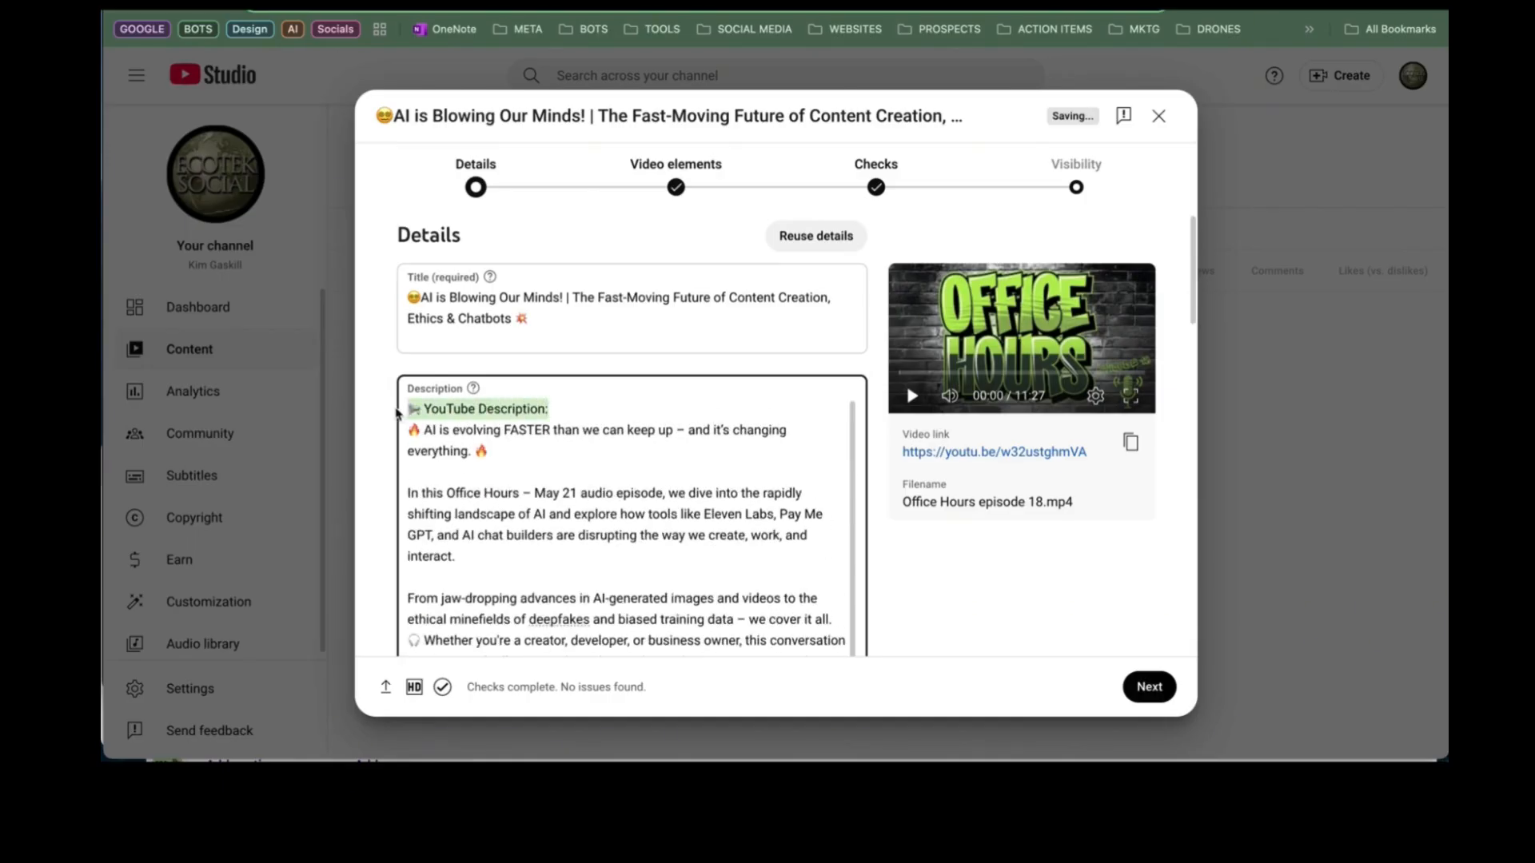
key(BackSpace)
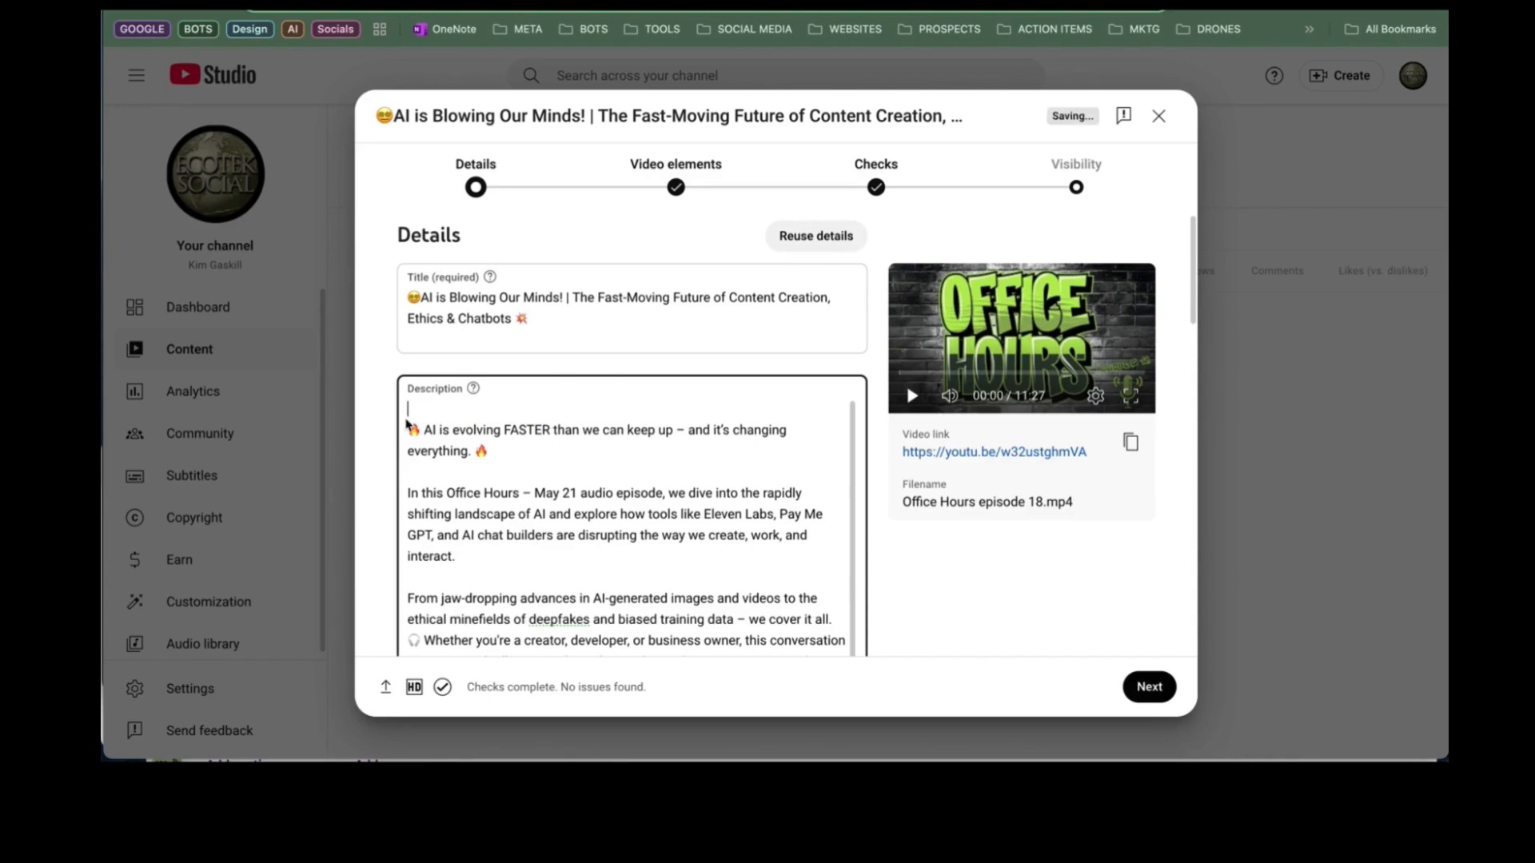
key(BackSpace)
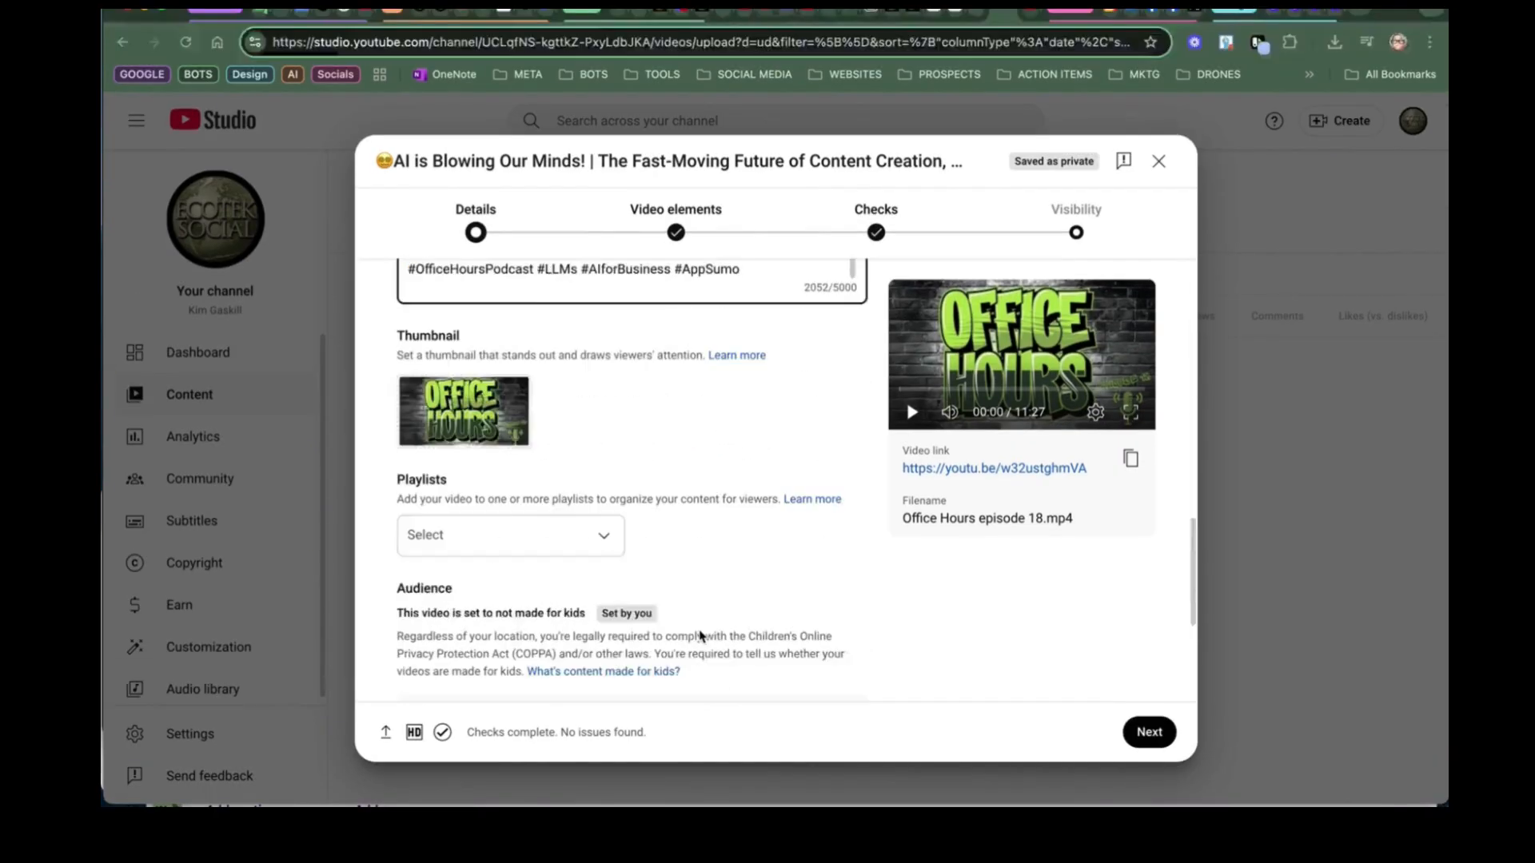
- Check the remaining details, proceed through video elements and checks to visibility, and publish the video as Public
scroll(698, 634, down, 2)
scroll(634, 448, up, 10)
scroll(634, 449, down, 8)
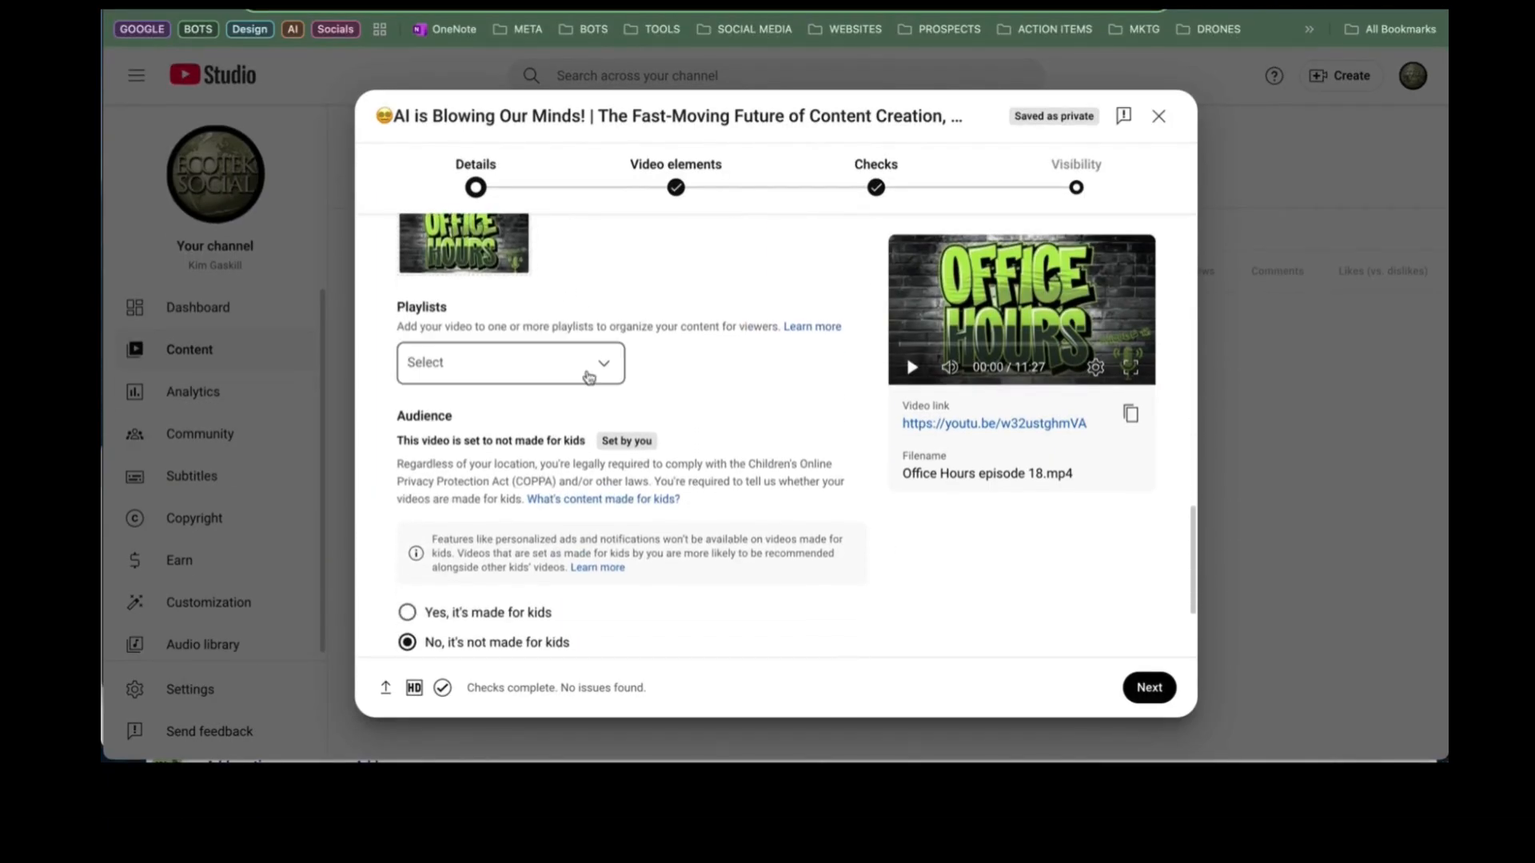
scroll(658, 414, down, 2)
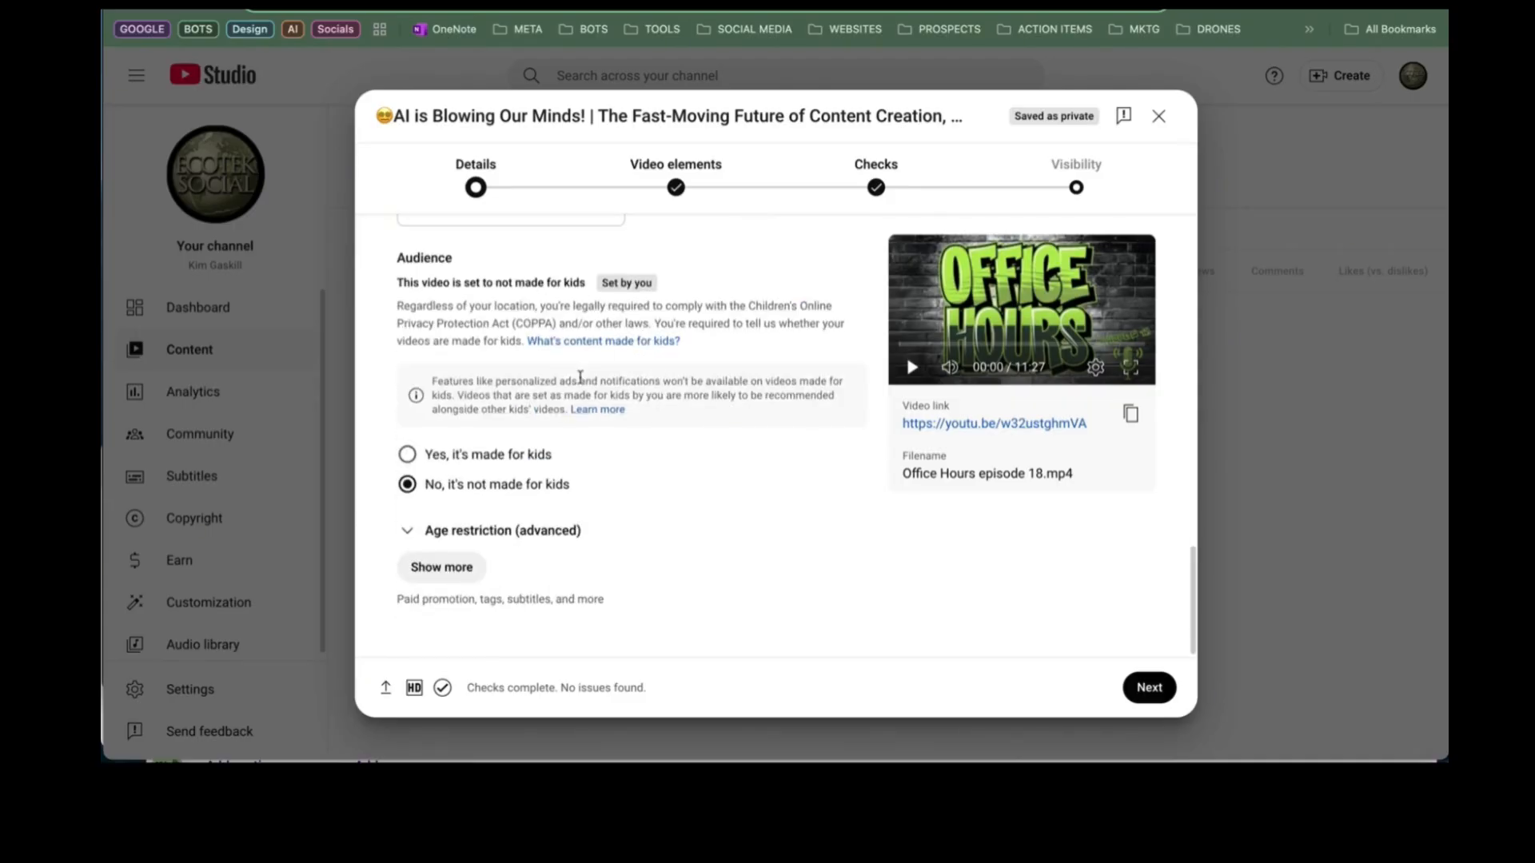
click(1150, 687)
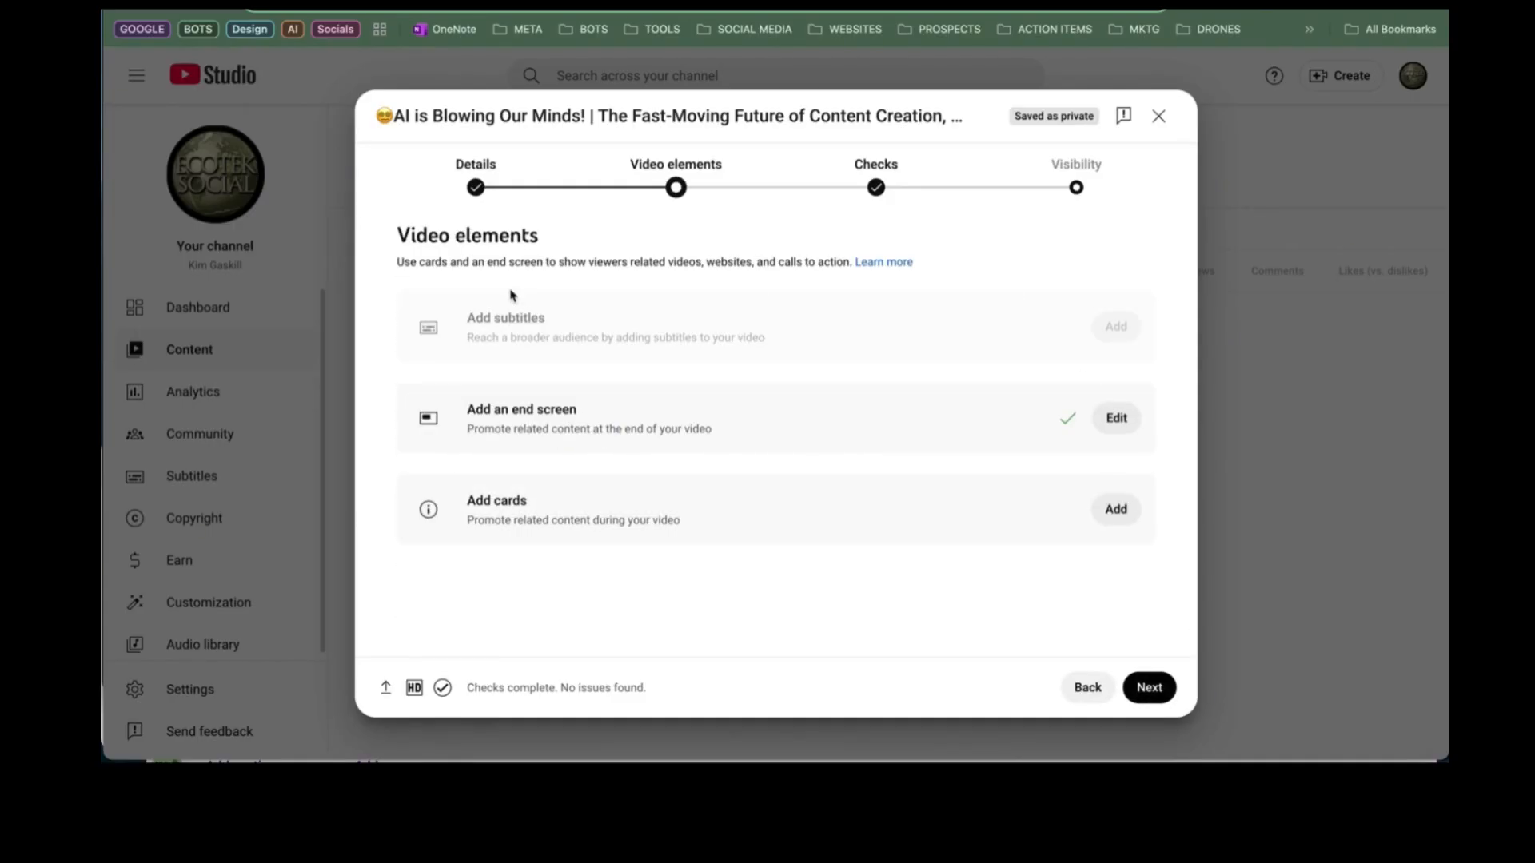
click(1149, 687)
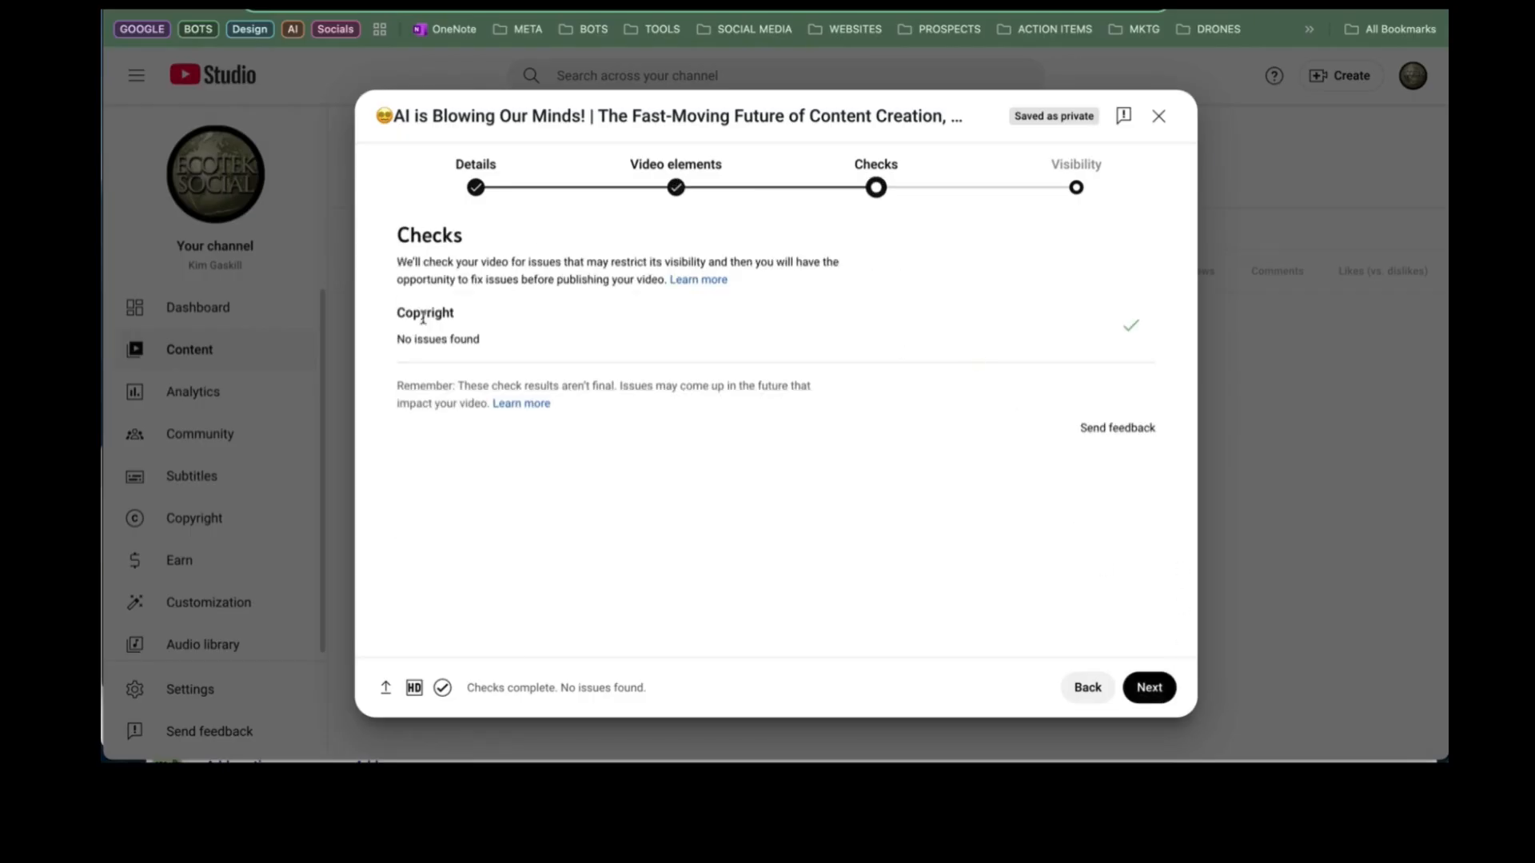
click(1145, 689)
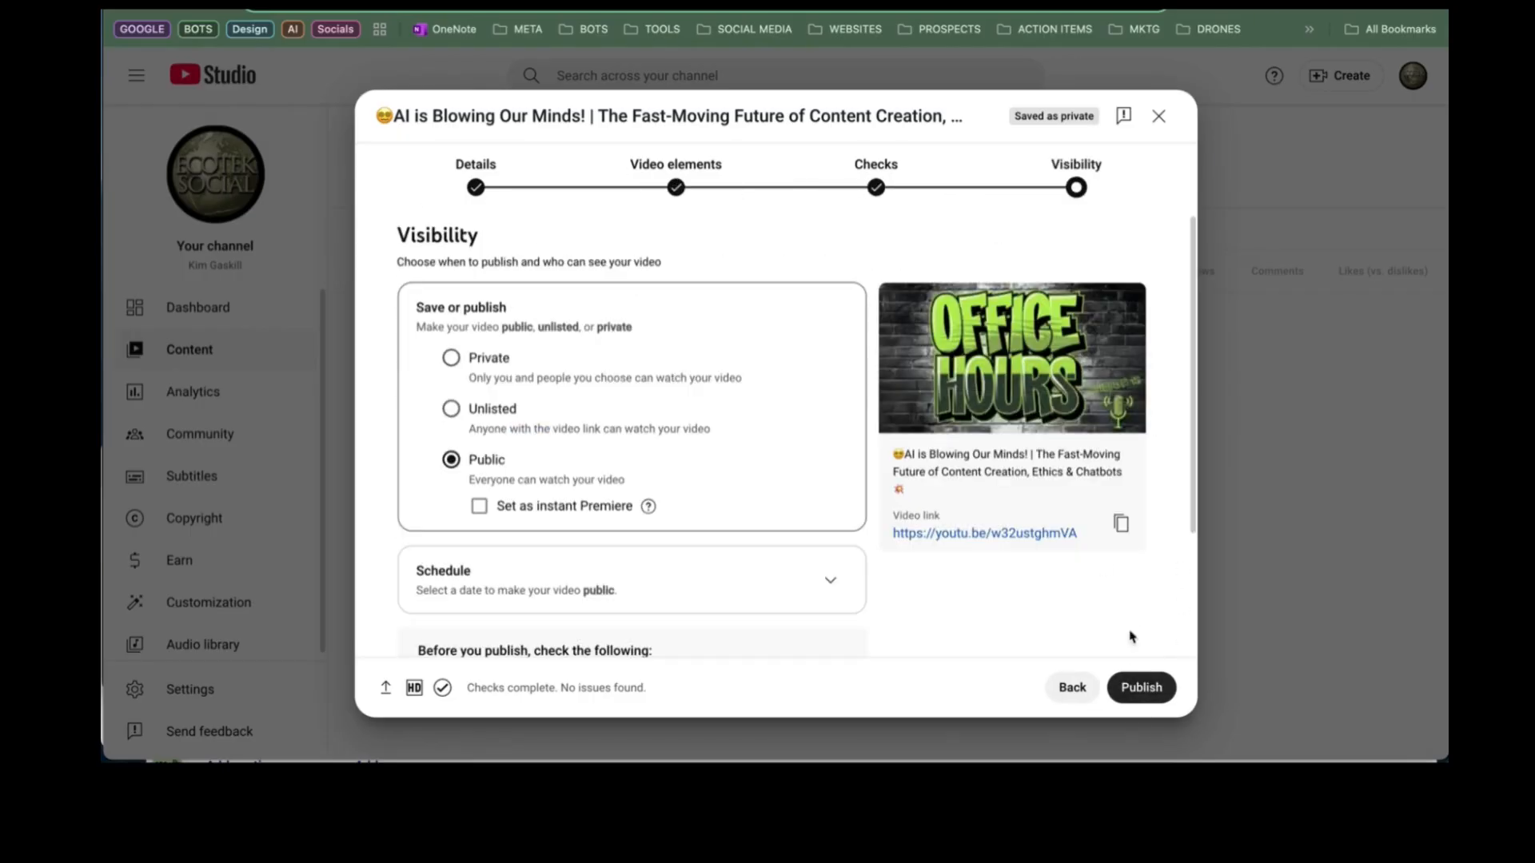
scroll(661, 585, down, 3)
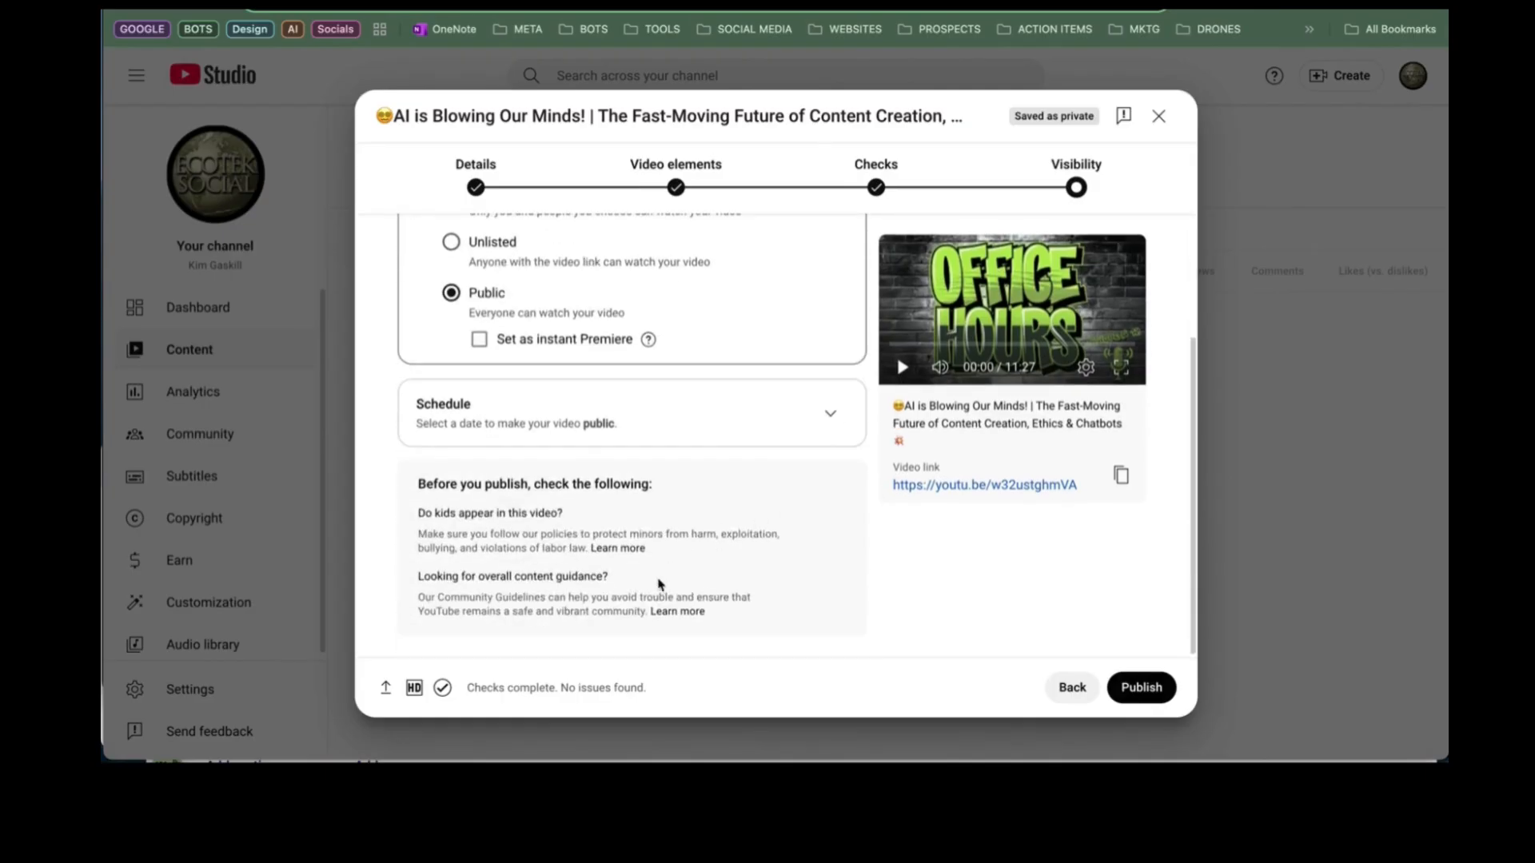
click(1159, 689)
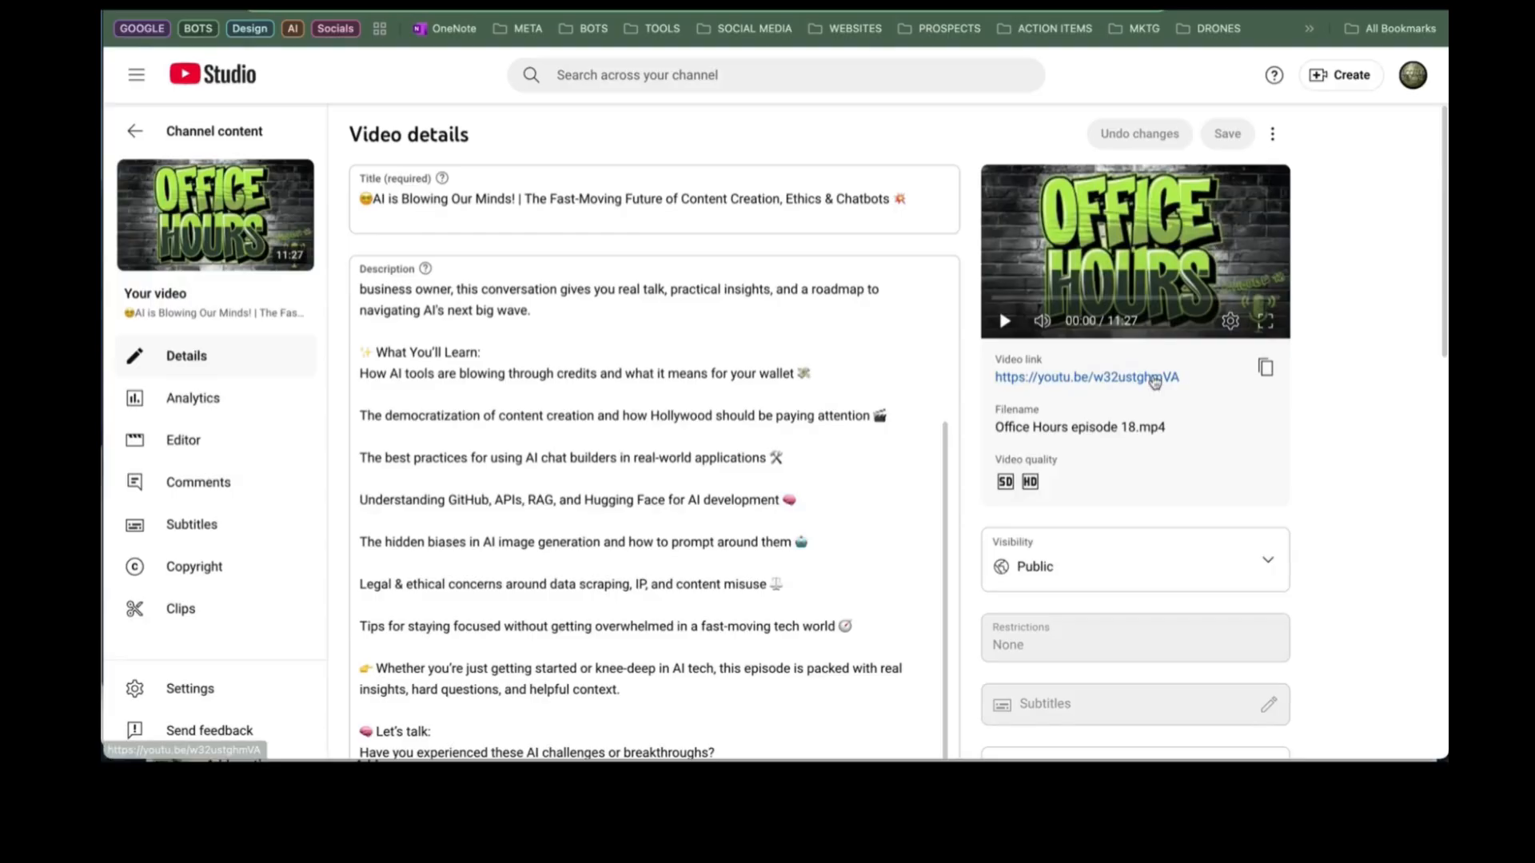
- Open the published video through its link, pause playback and review its expanded description
click(1154, 377)
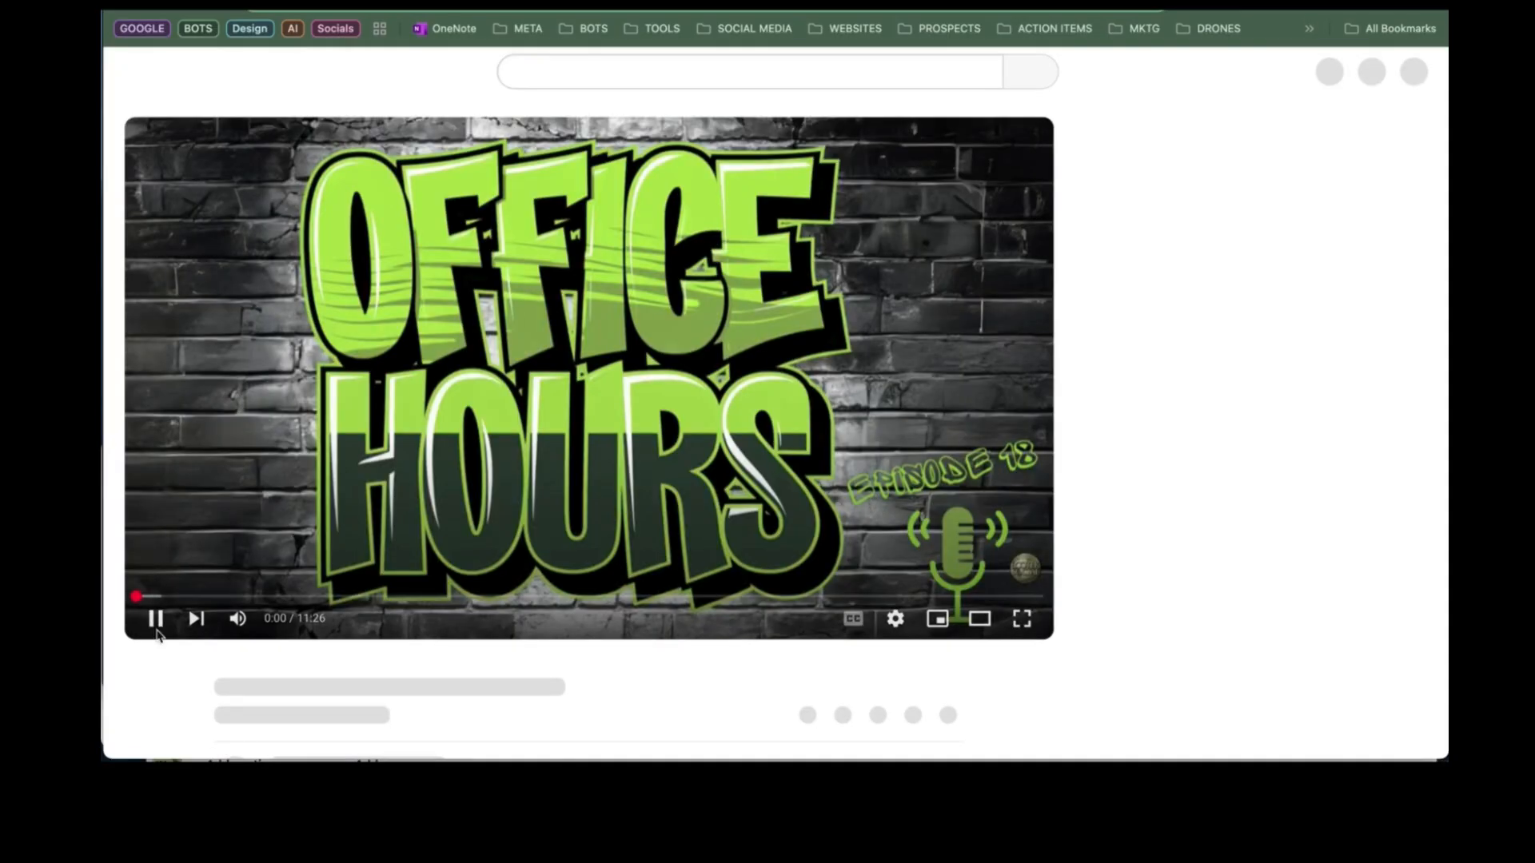
click(155, 611)
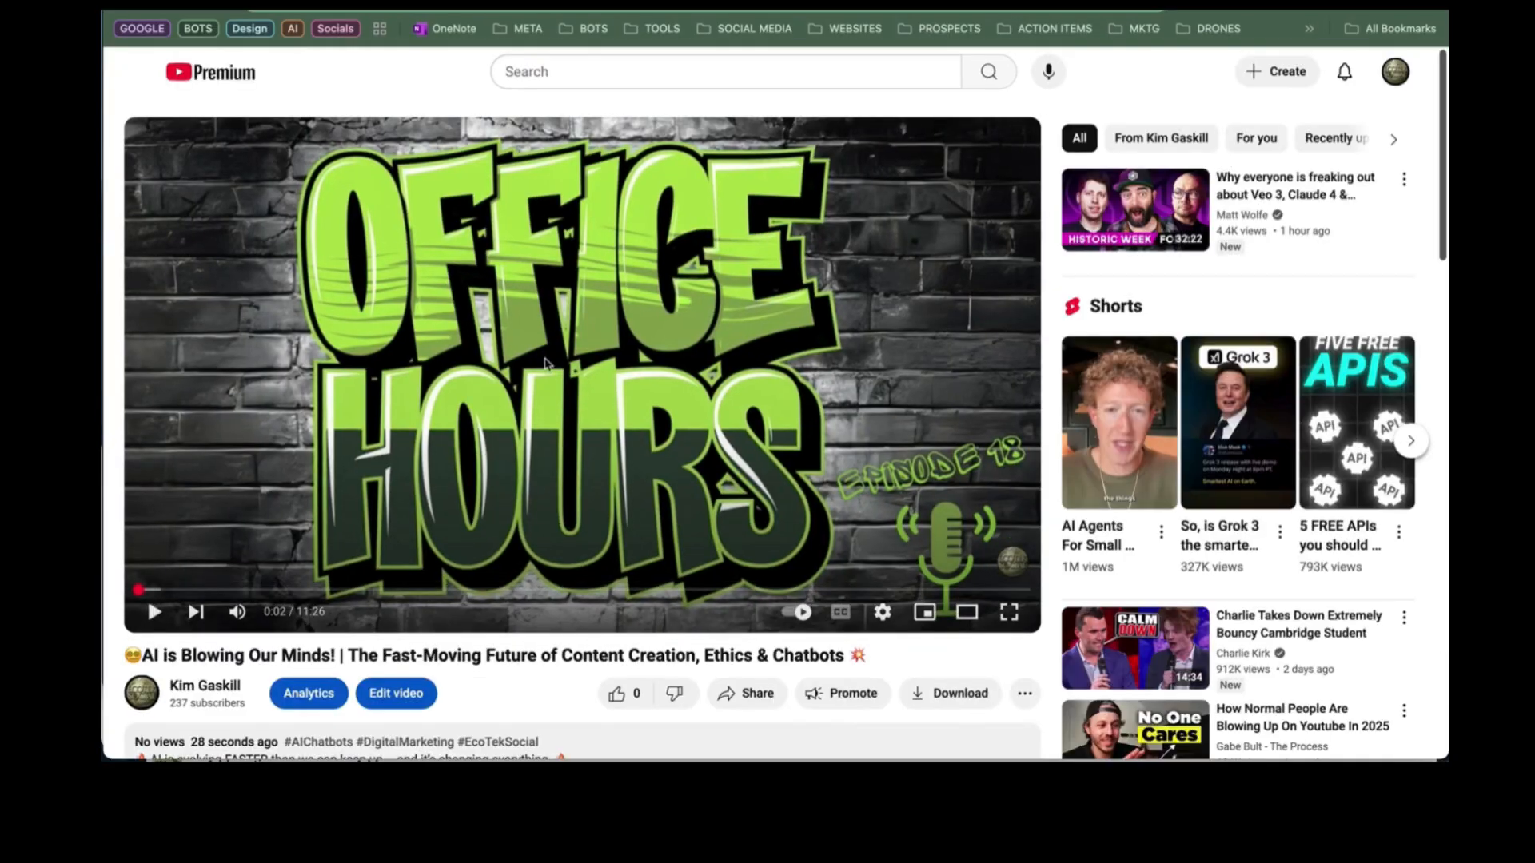
scroll(546, 364, down, 5)
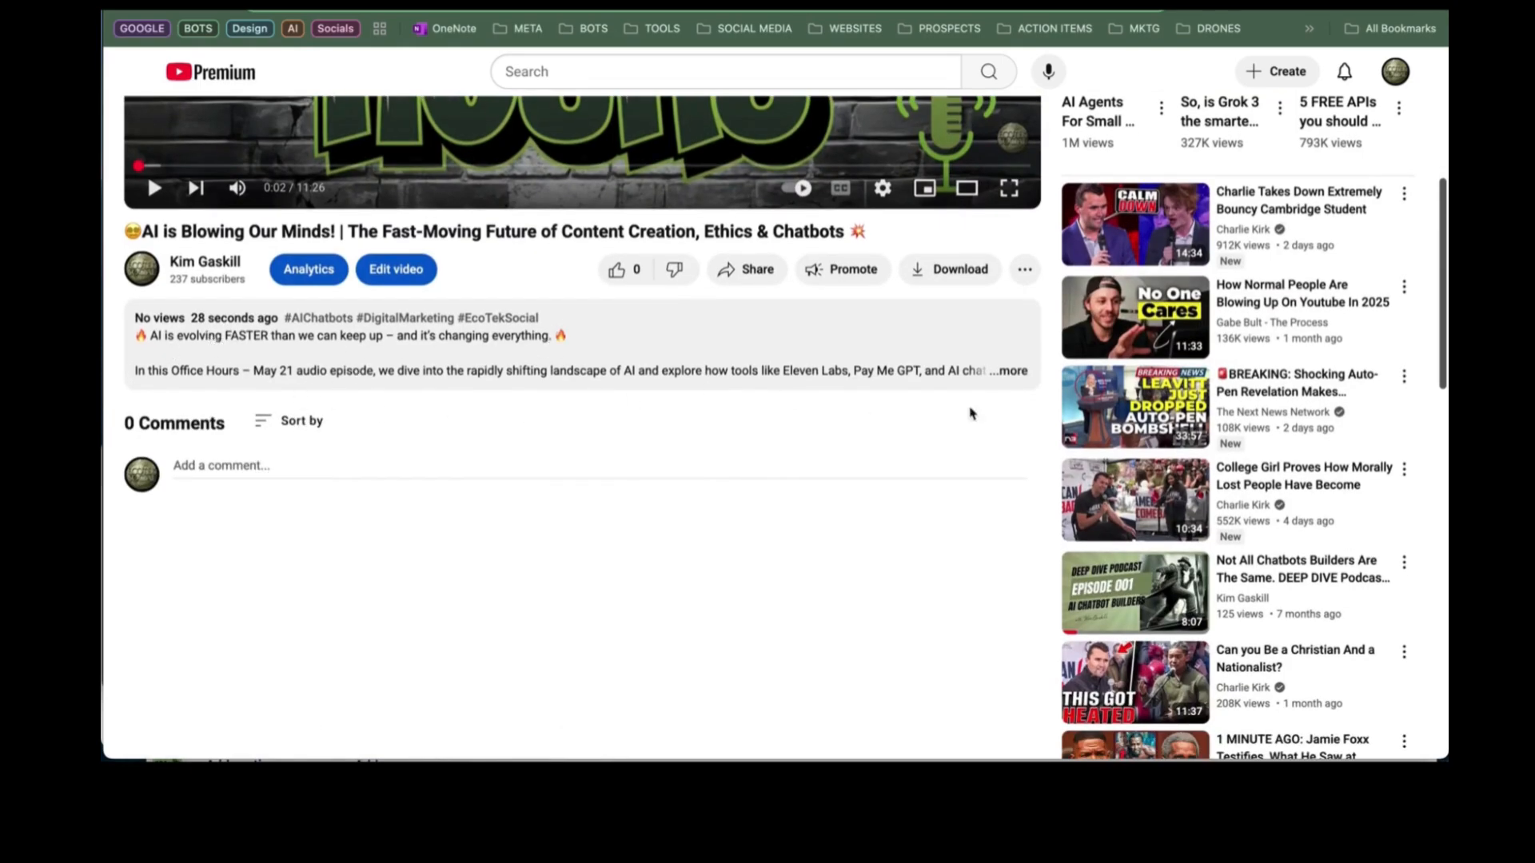
click(1009, 371)
scroll(325, 332, down, 6)
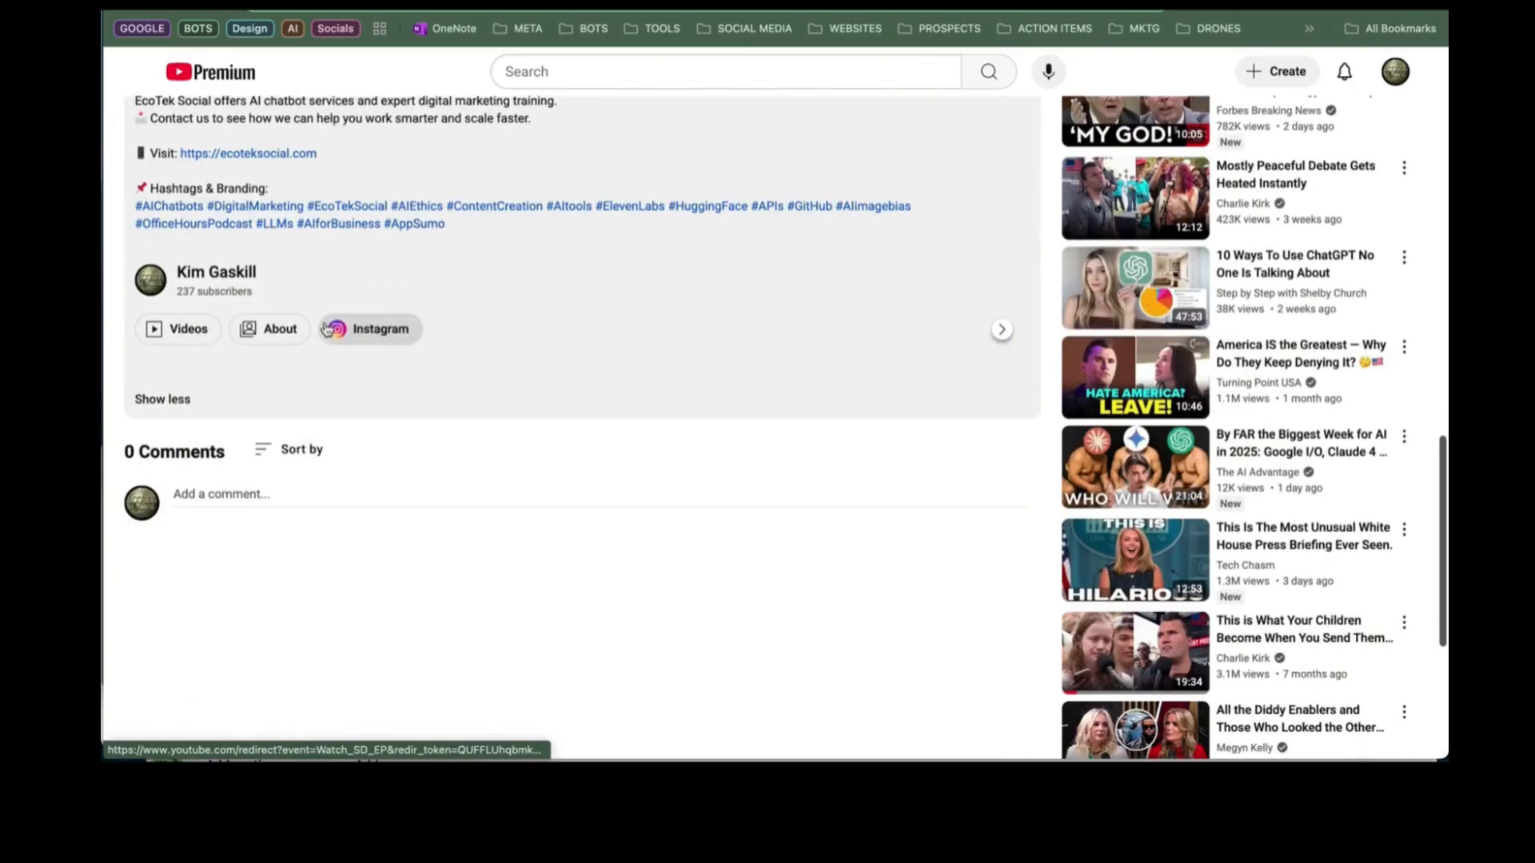
scroll(328, 328, up, 2)
- Test the ecoteksocial.com link in the description, look over the website and return to the video page
click(240, 343)
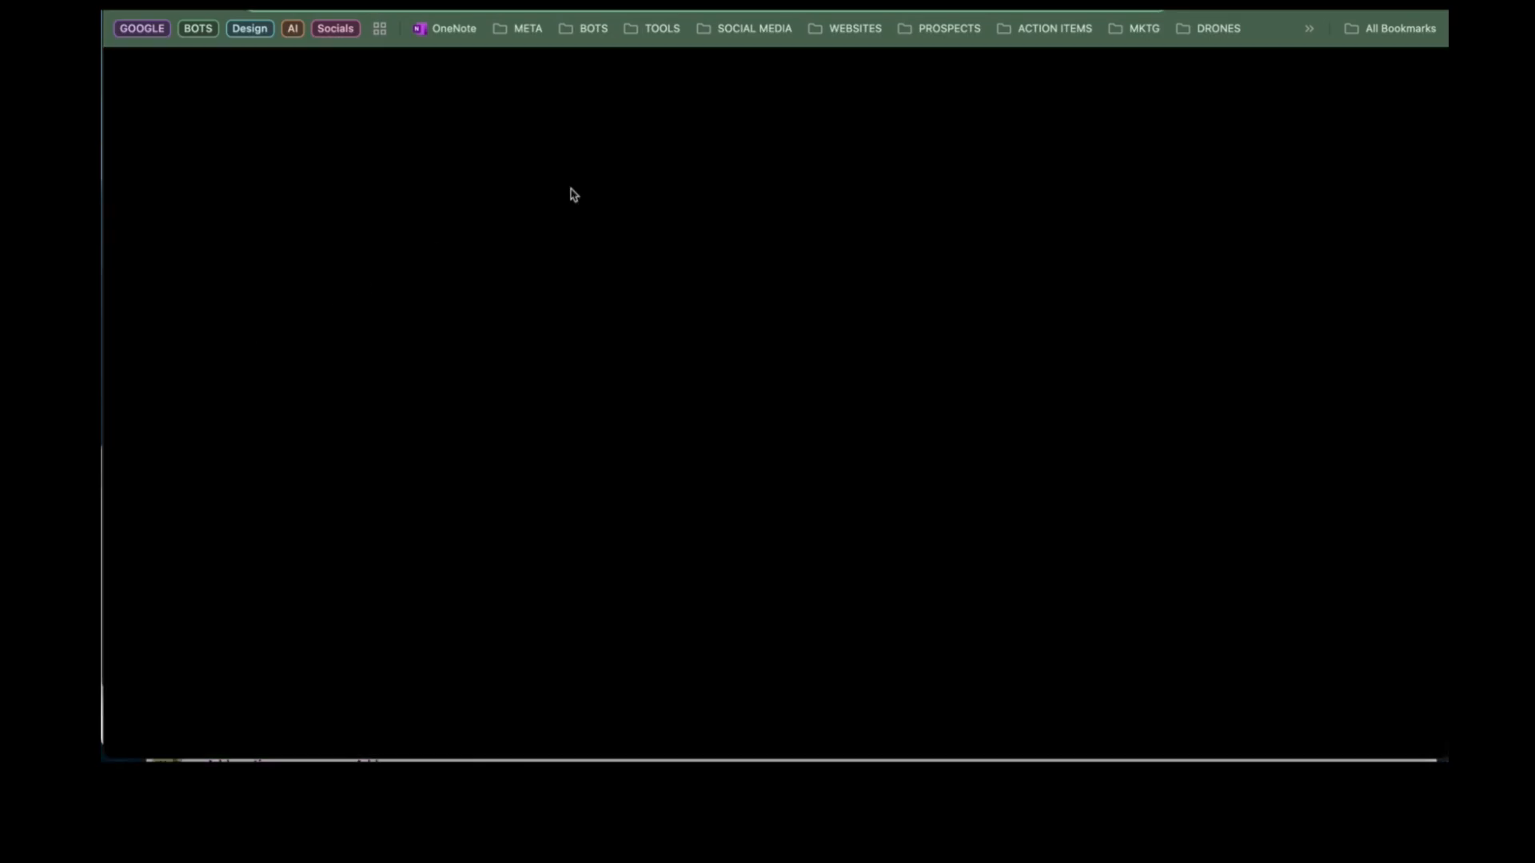
scroll(621, 275, down, 15)
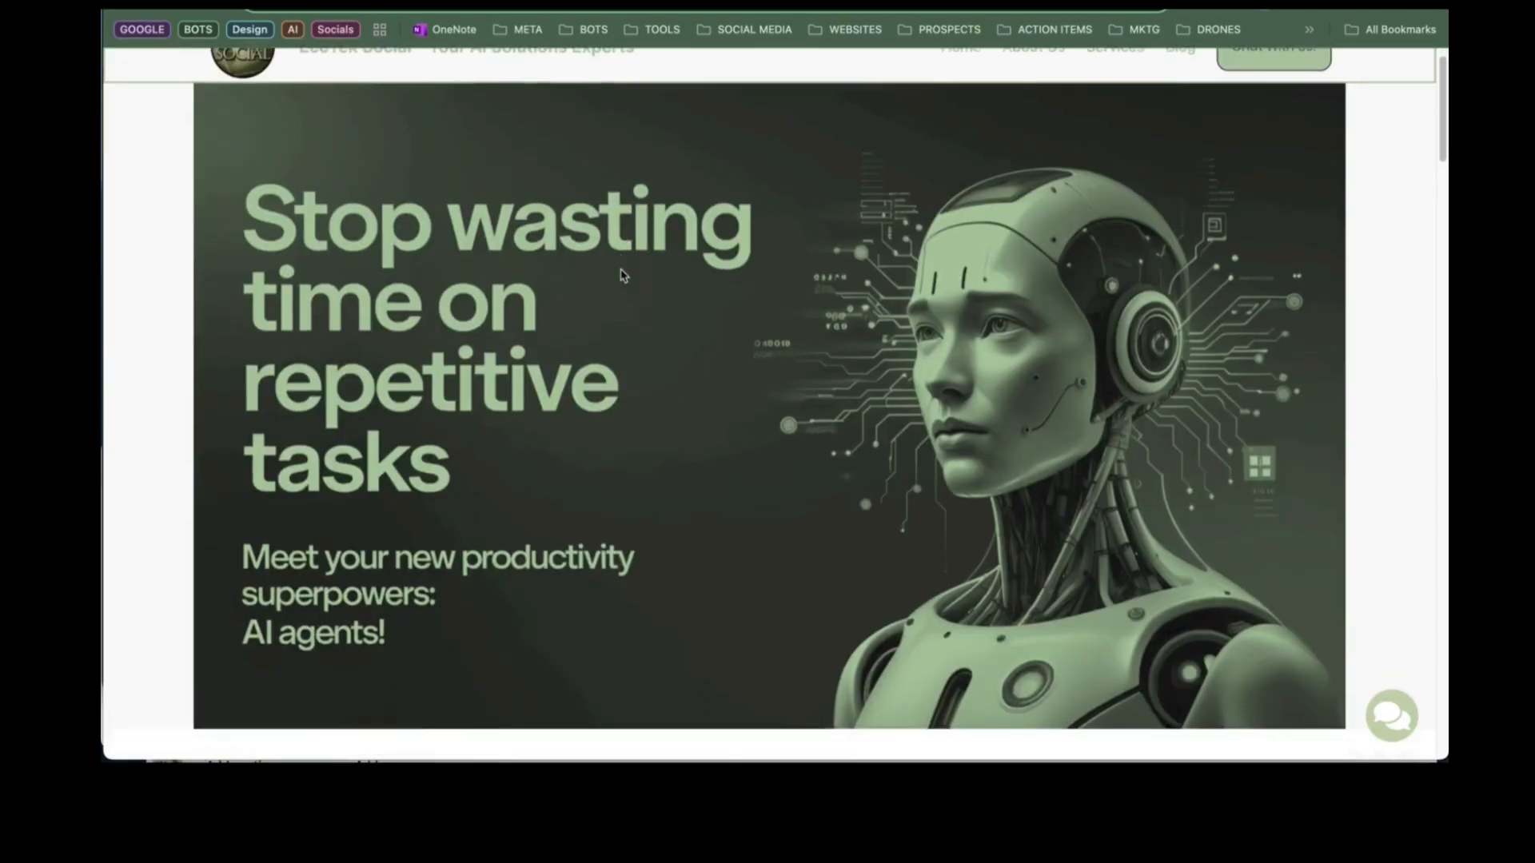
scroll(621, 274, up, 15)
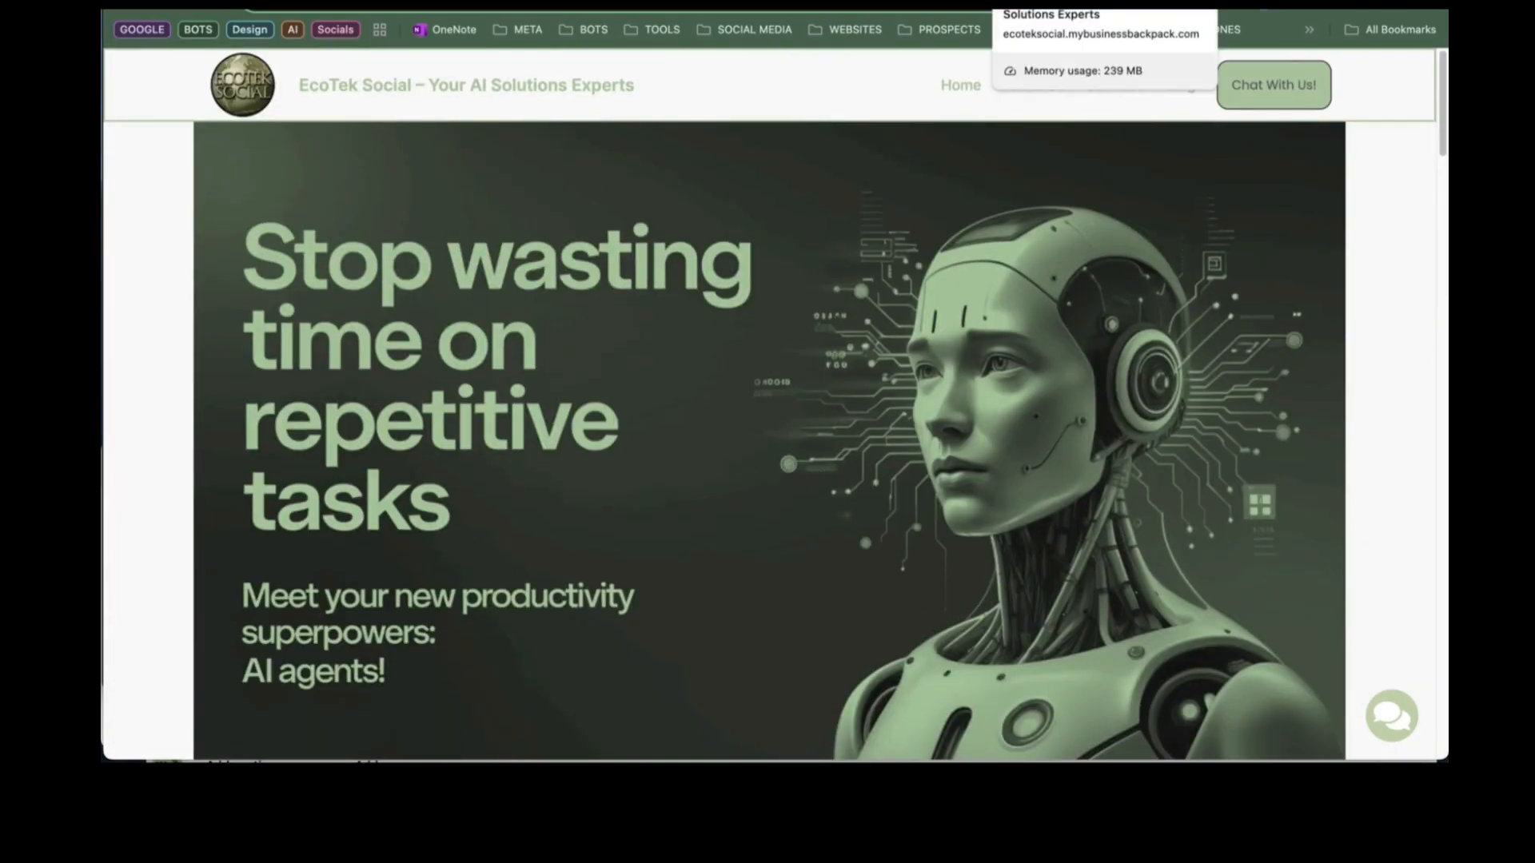
click(879, 4)
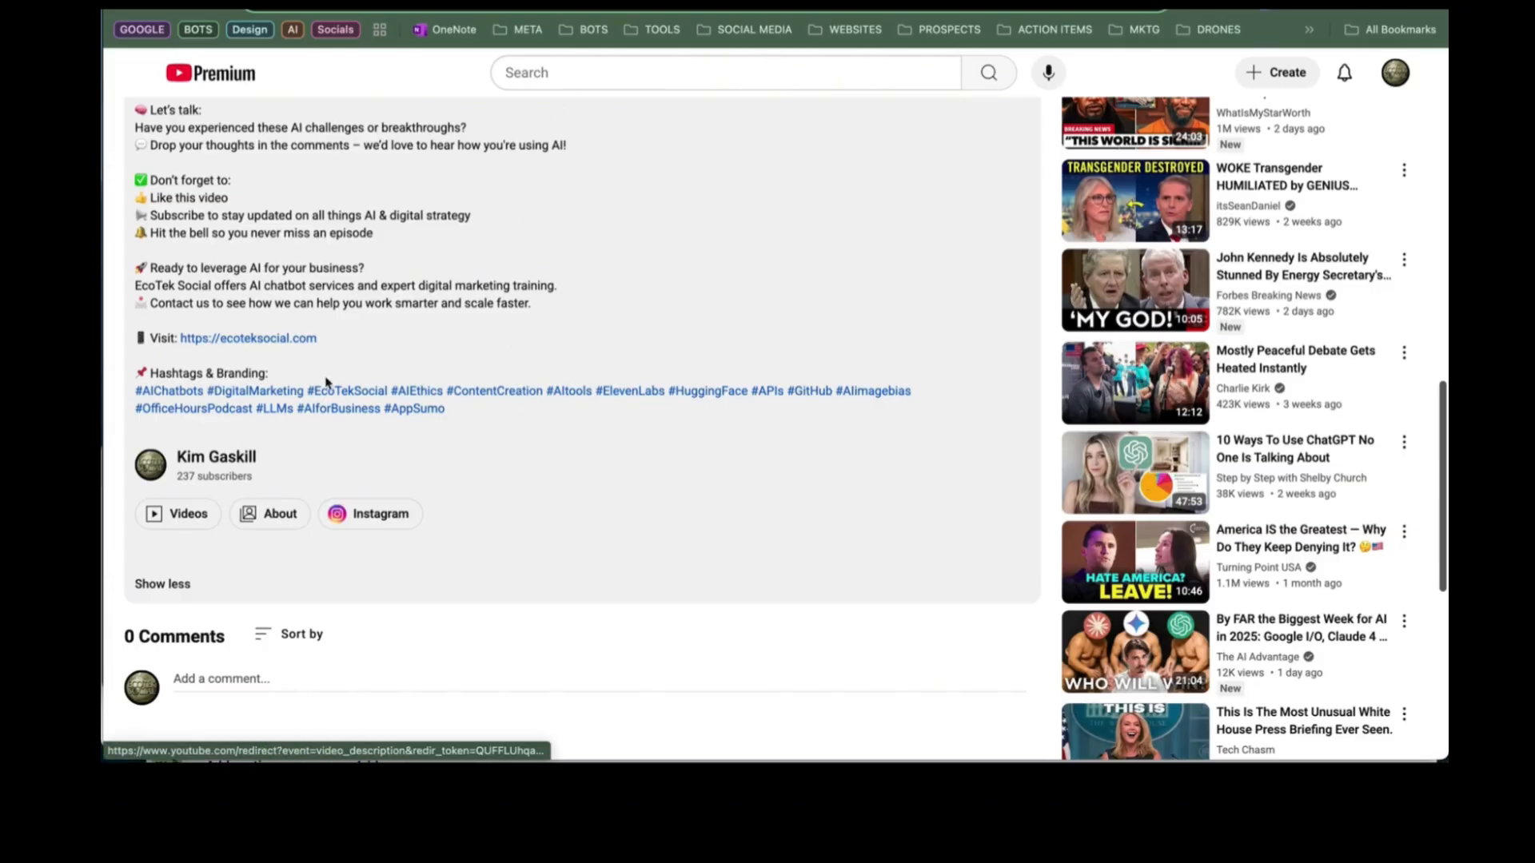
- Leave the video page for the own YouTube channel and find the new office hours video among its videos
scroll(328, 331, up, 5)
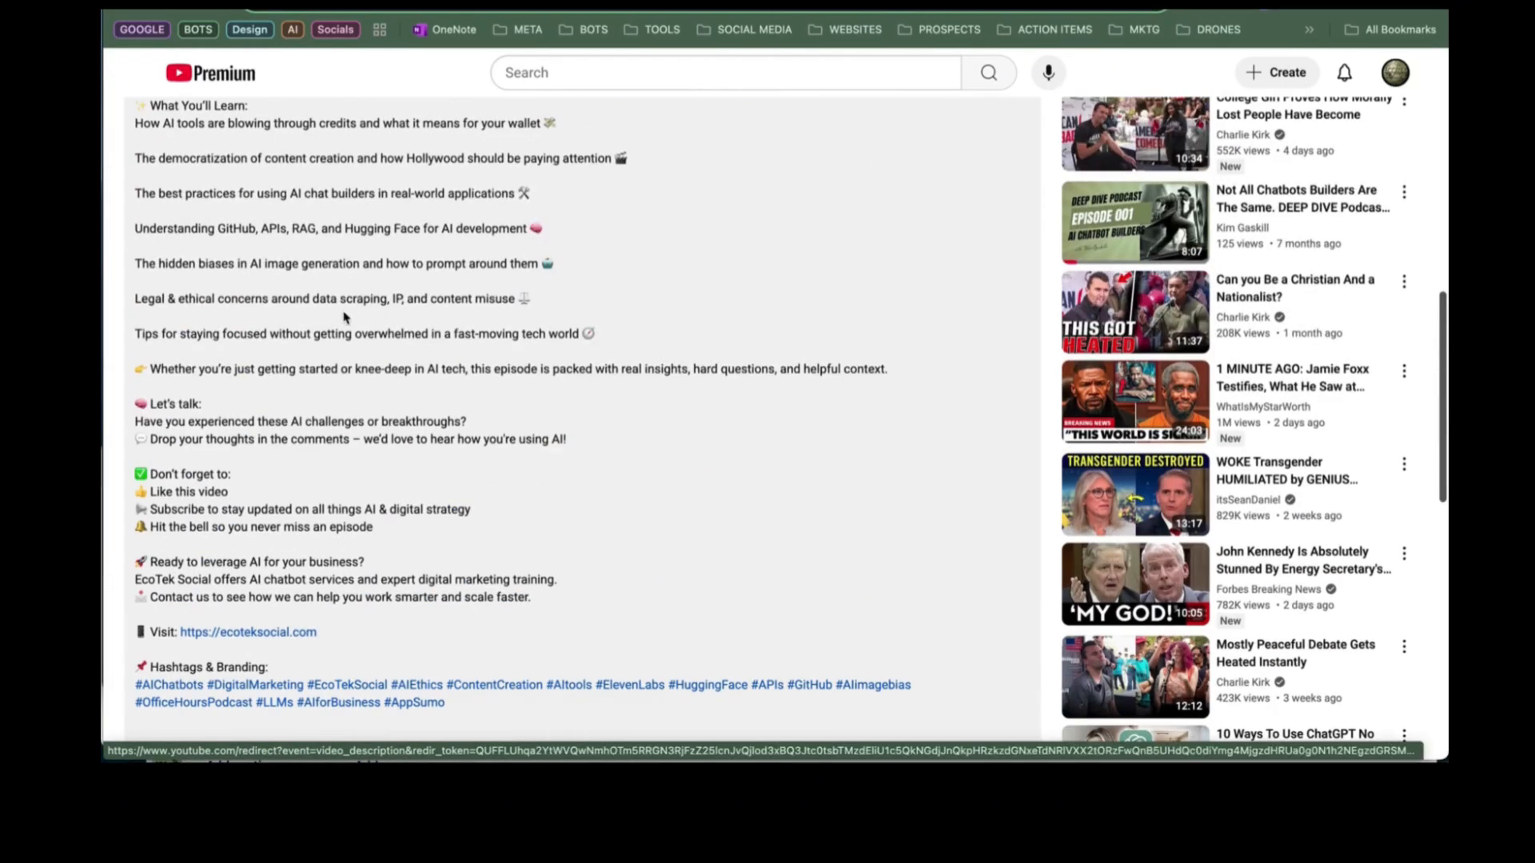
scroll(343, 312, up, 6)
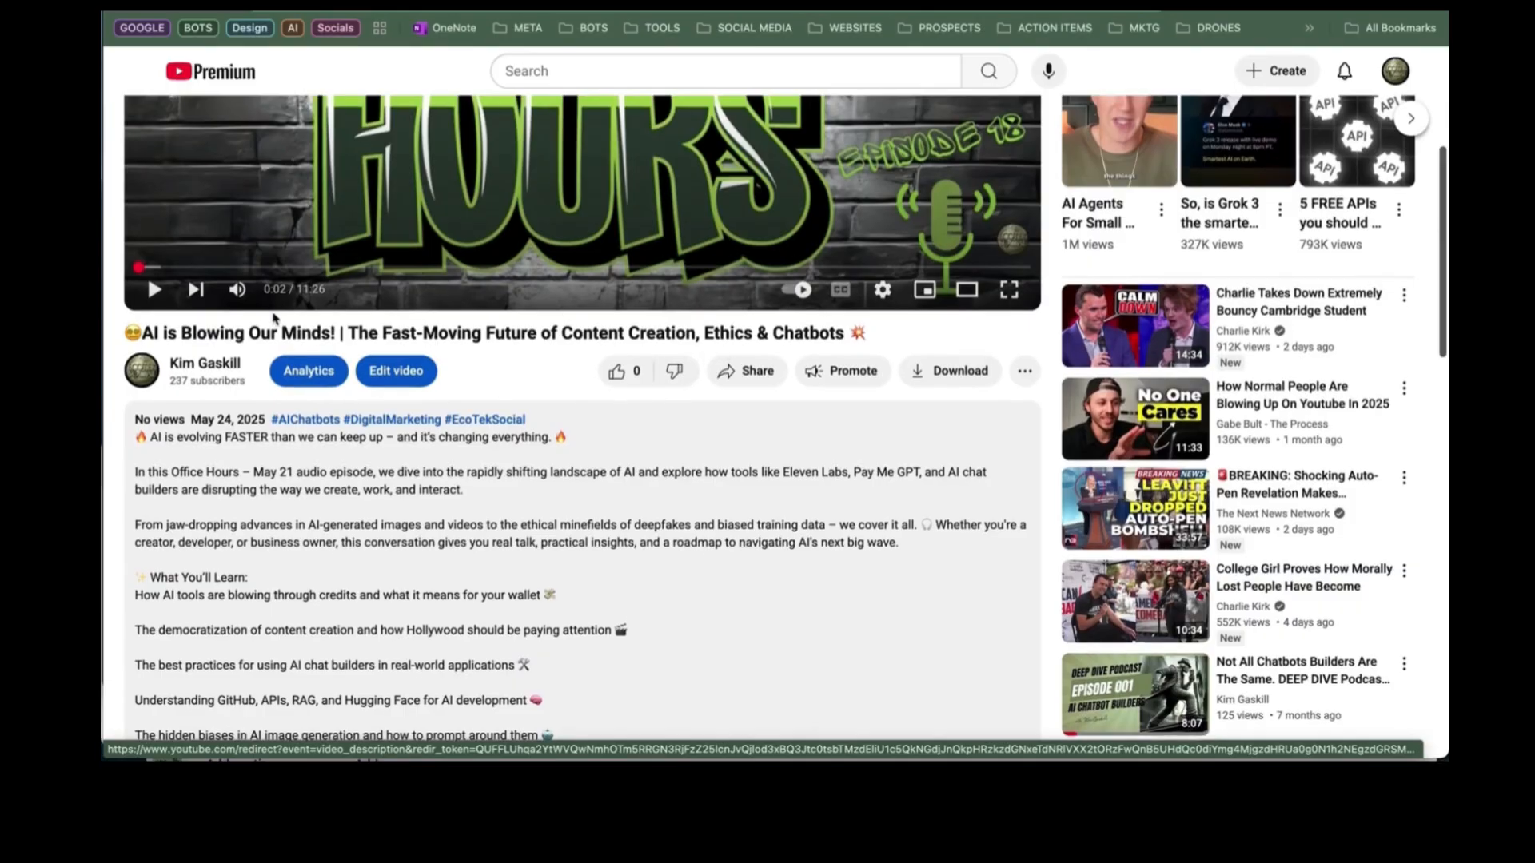
scroll(272, 318, up, 4)
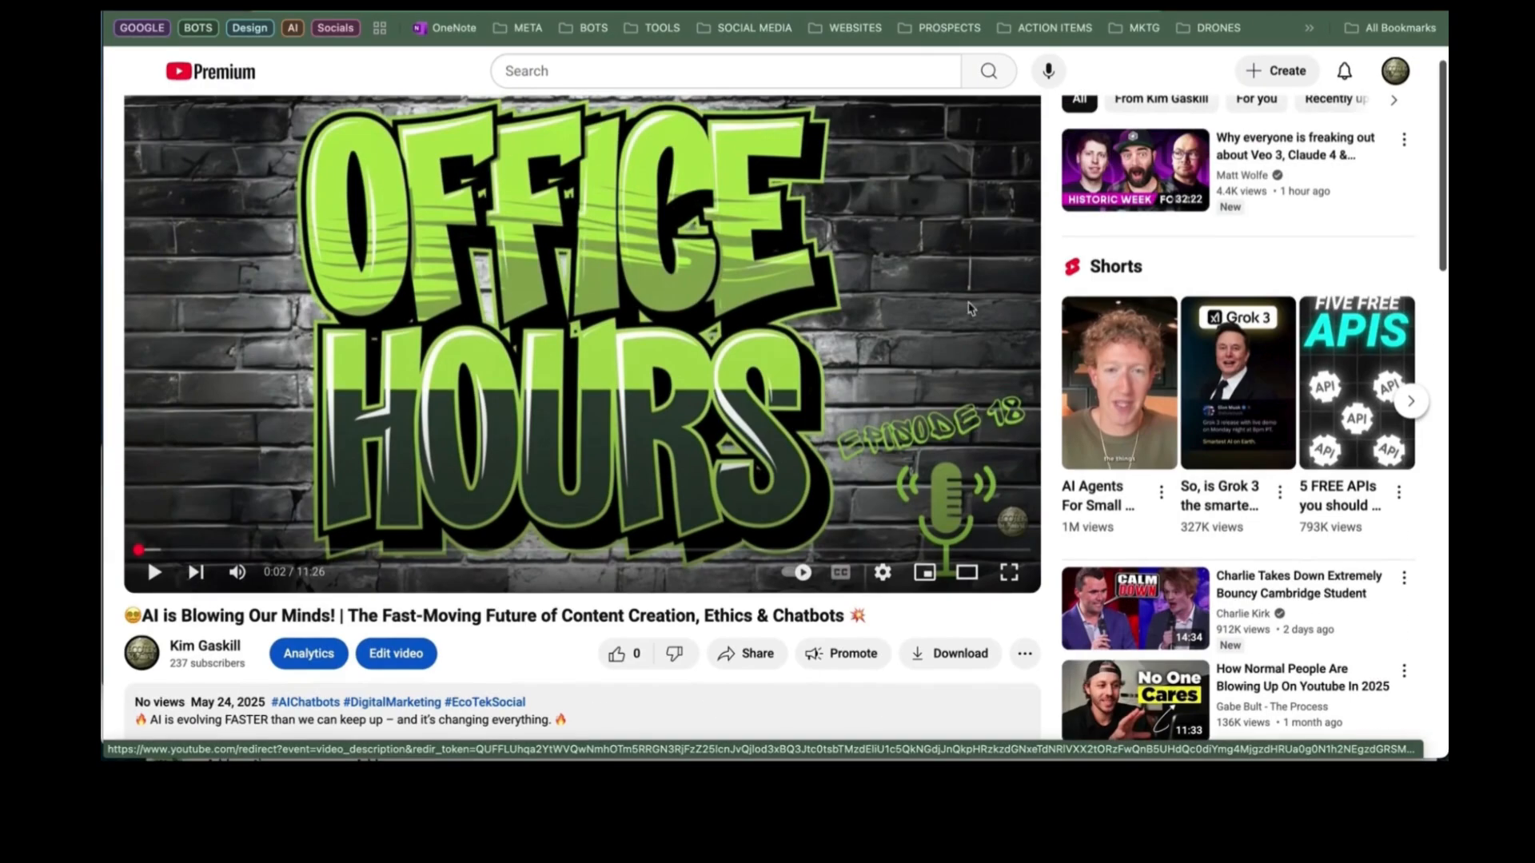
scroll(573, 215, up, 1)
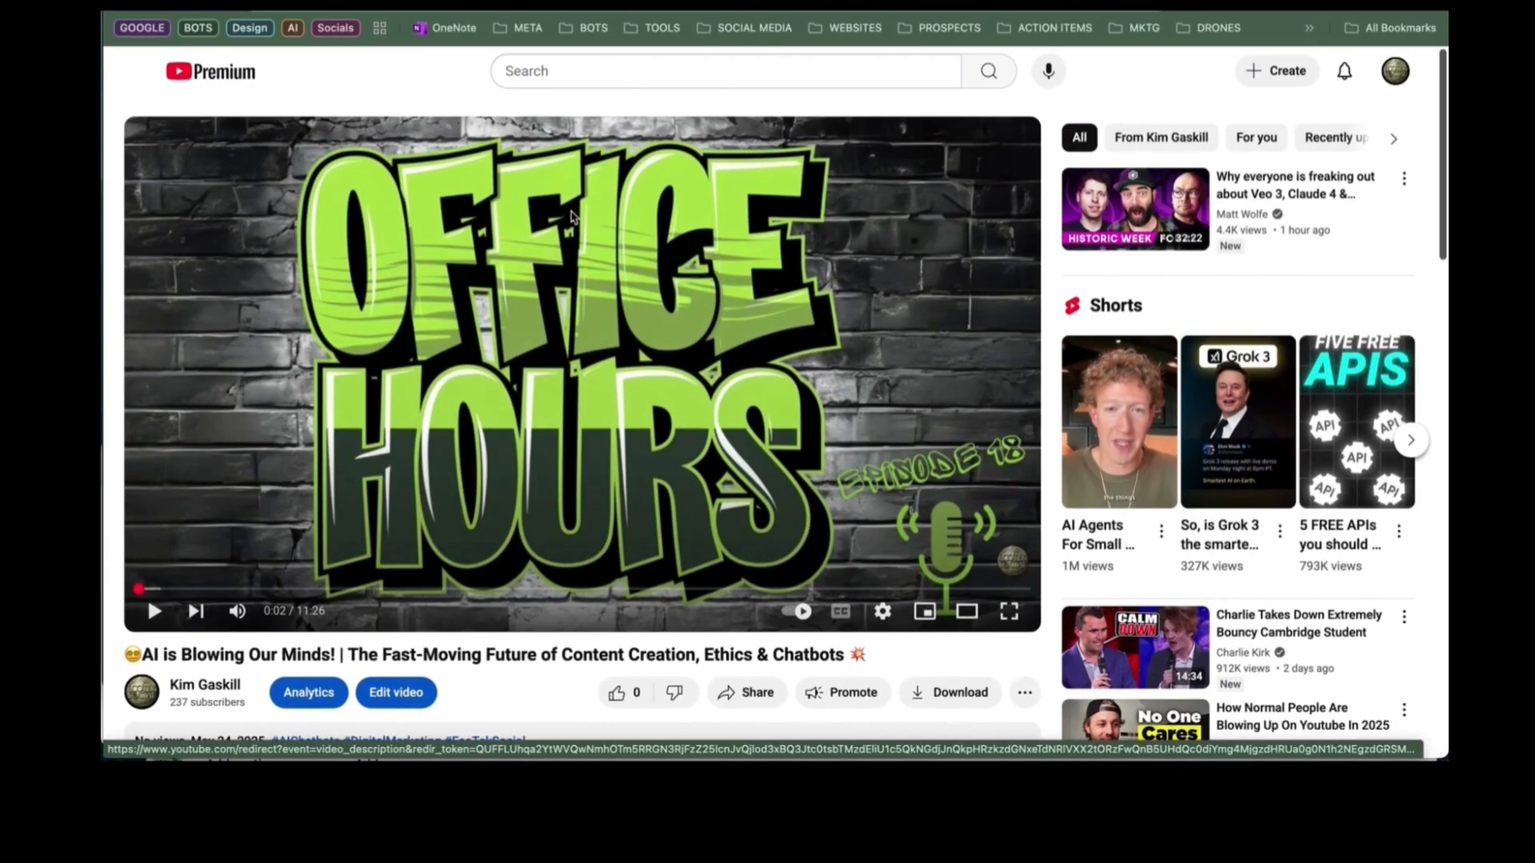
click(1395, 78)
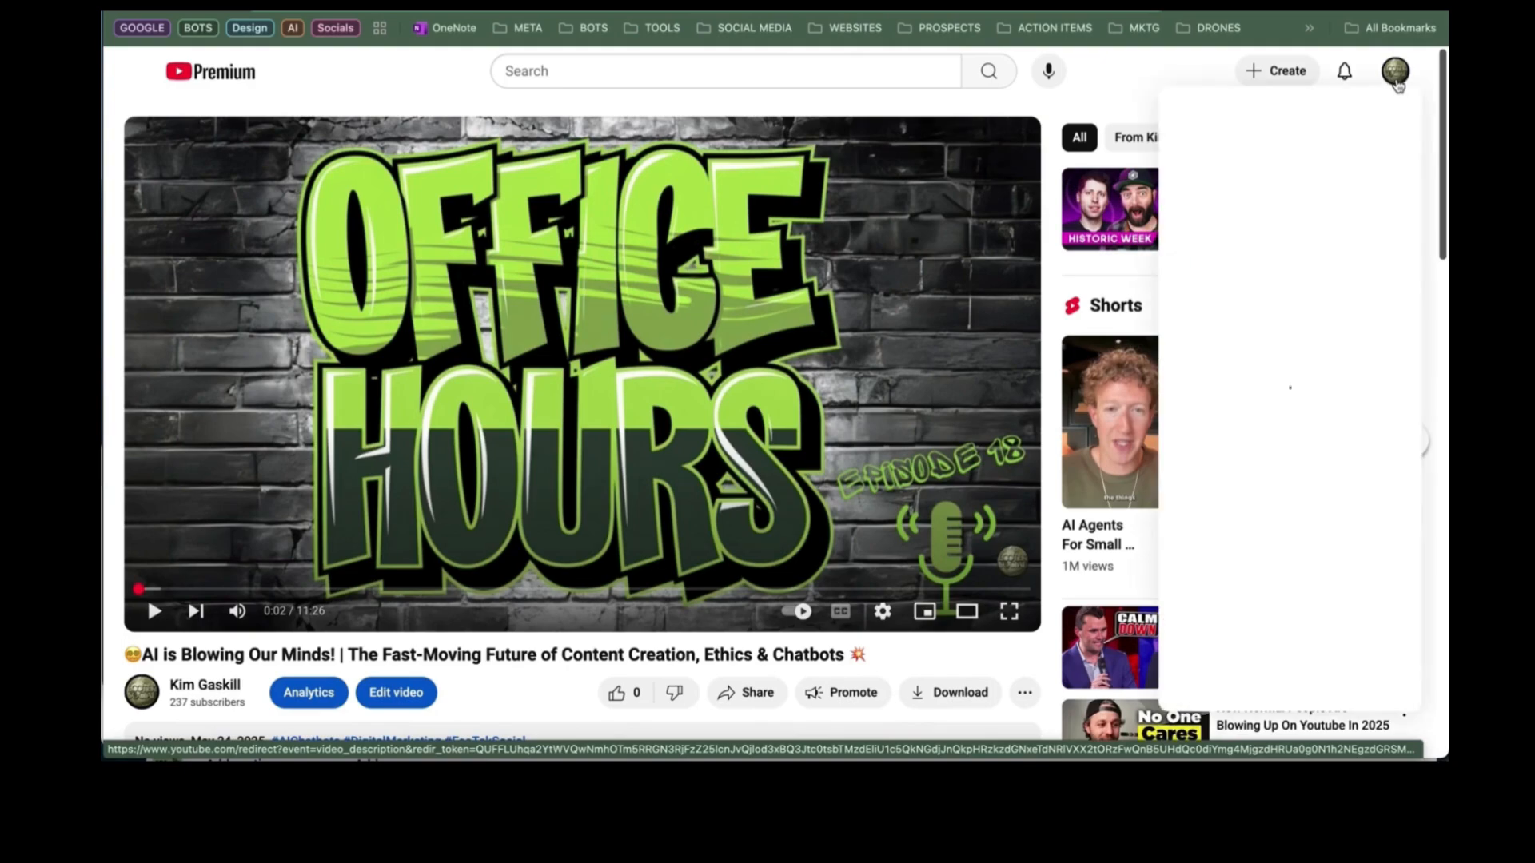
click(1222, 124)
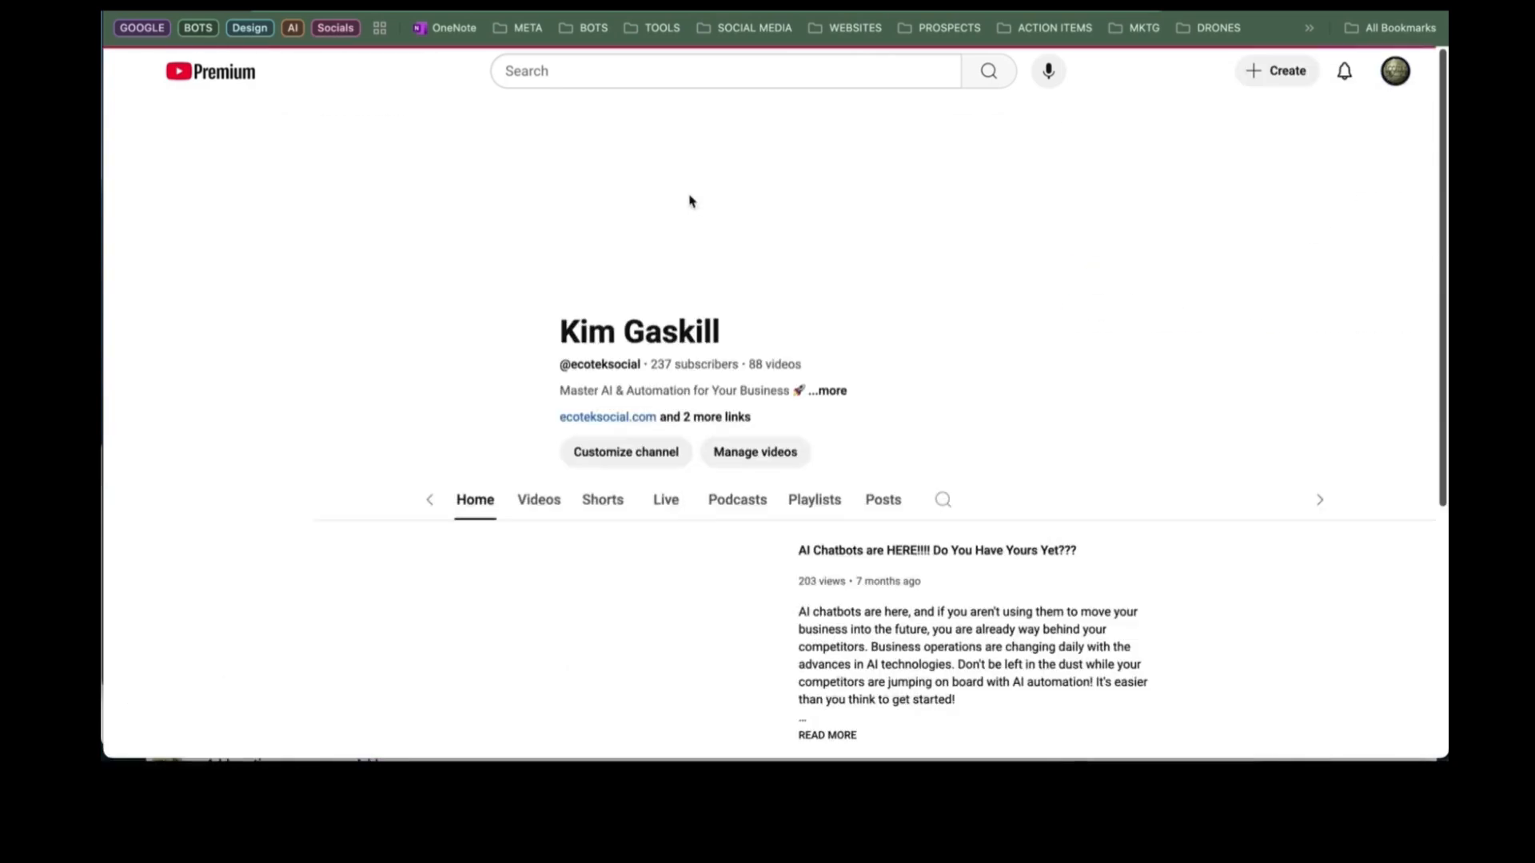
scroll(499, 292, down, 10)
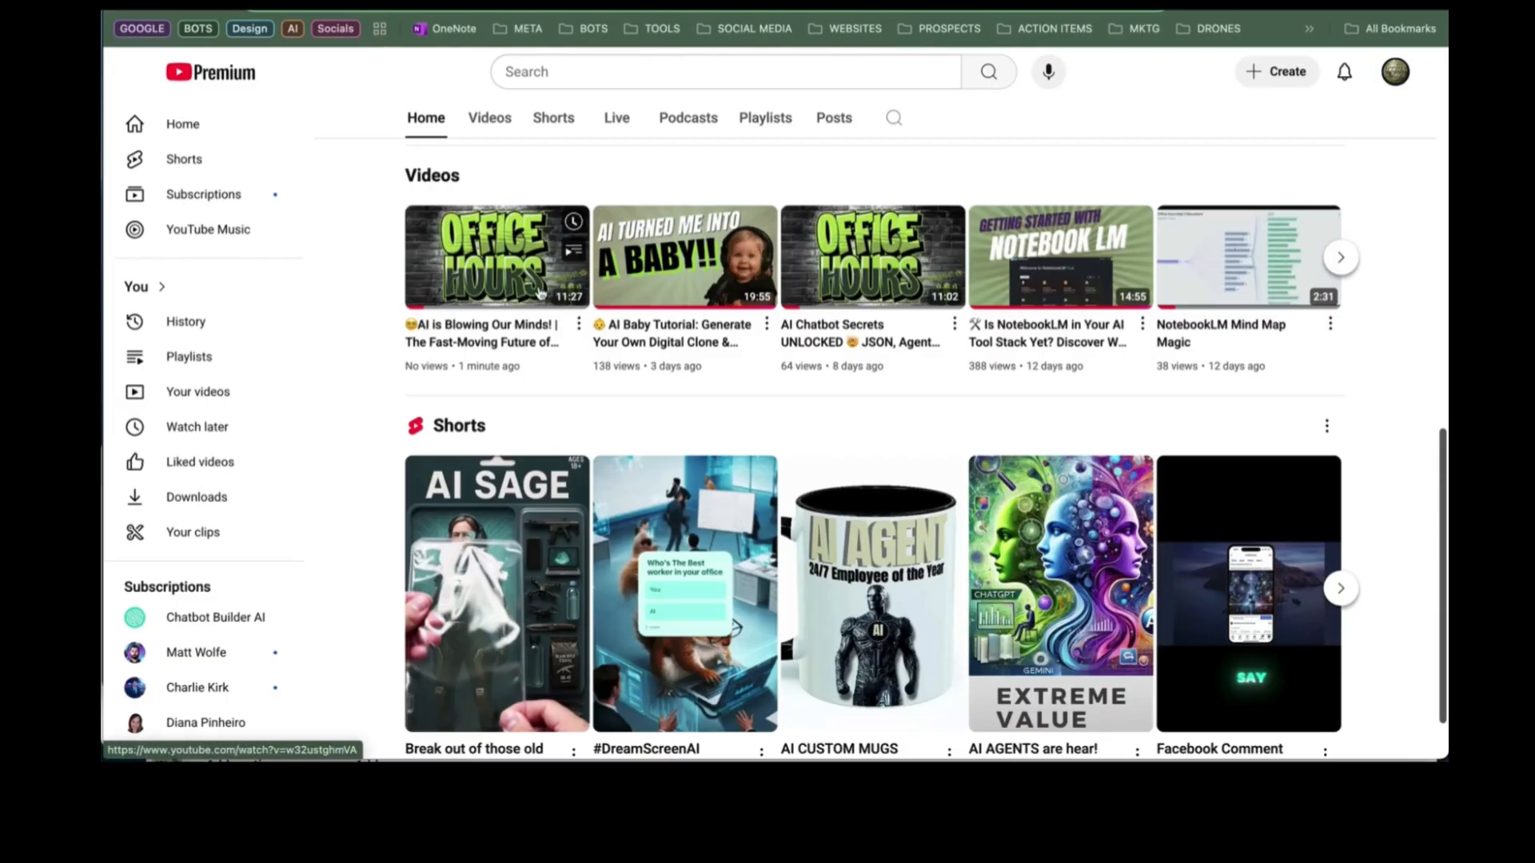
- Copy the share link of the newest office hours video and close the sharing options
click(579, 323)
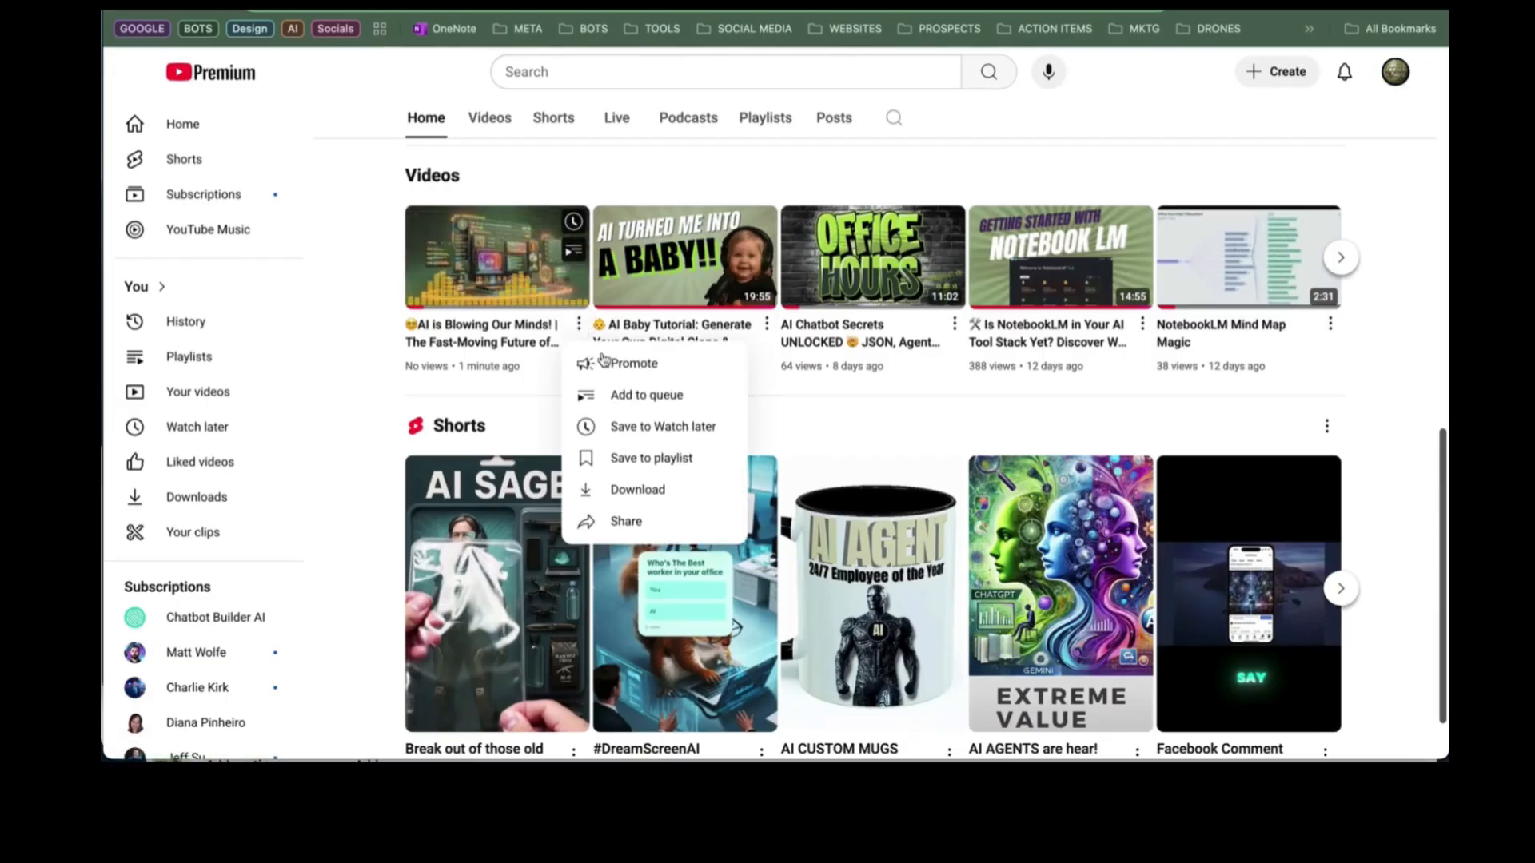
click(626, 521)
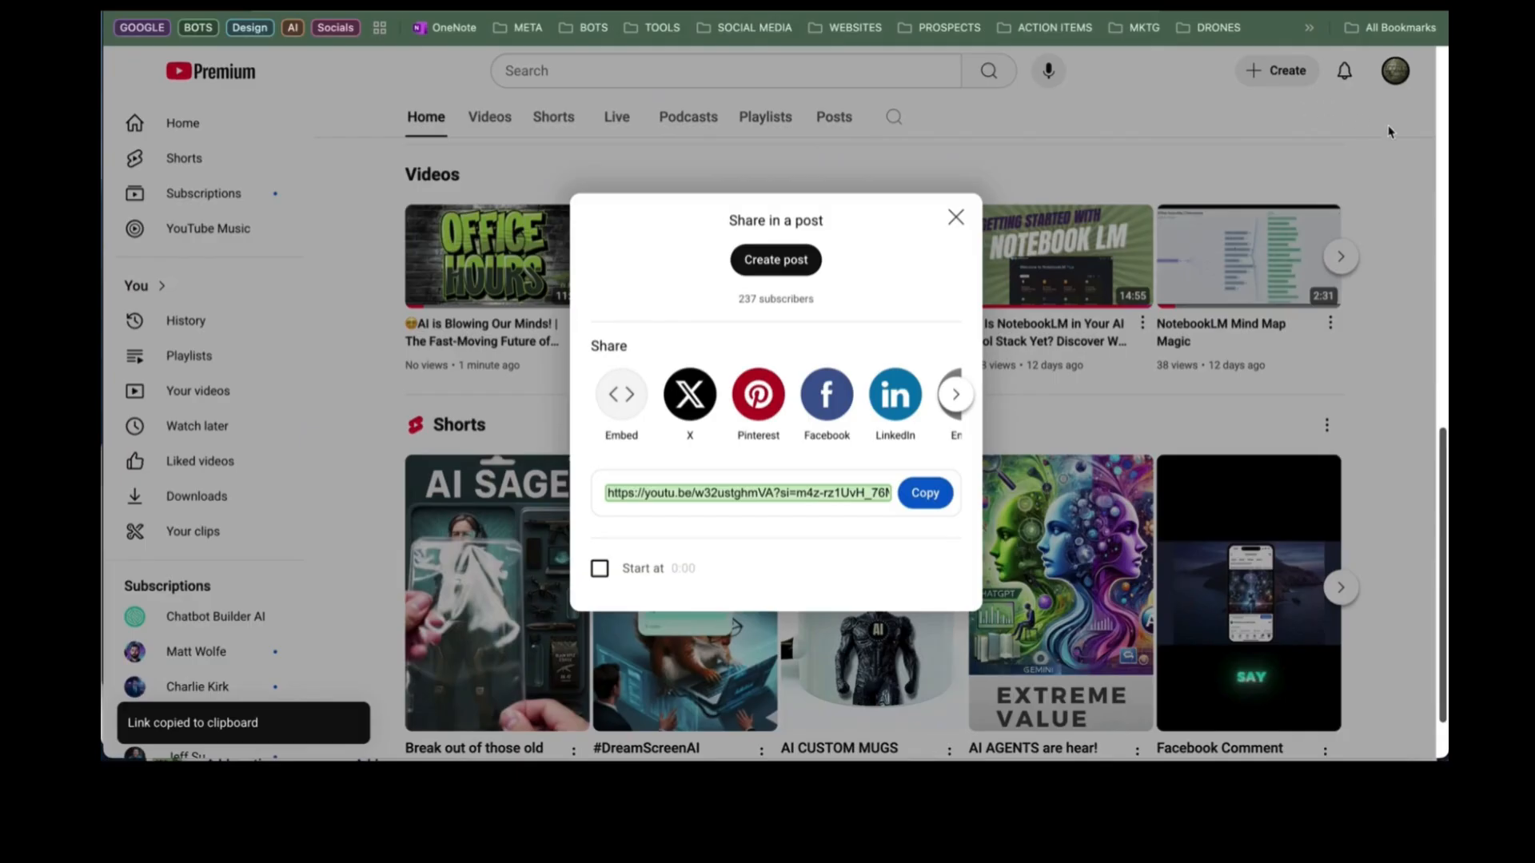
click(1421, 133)
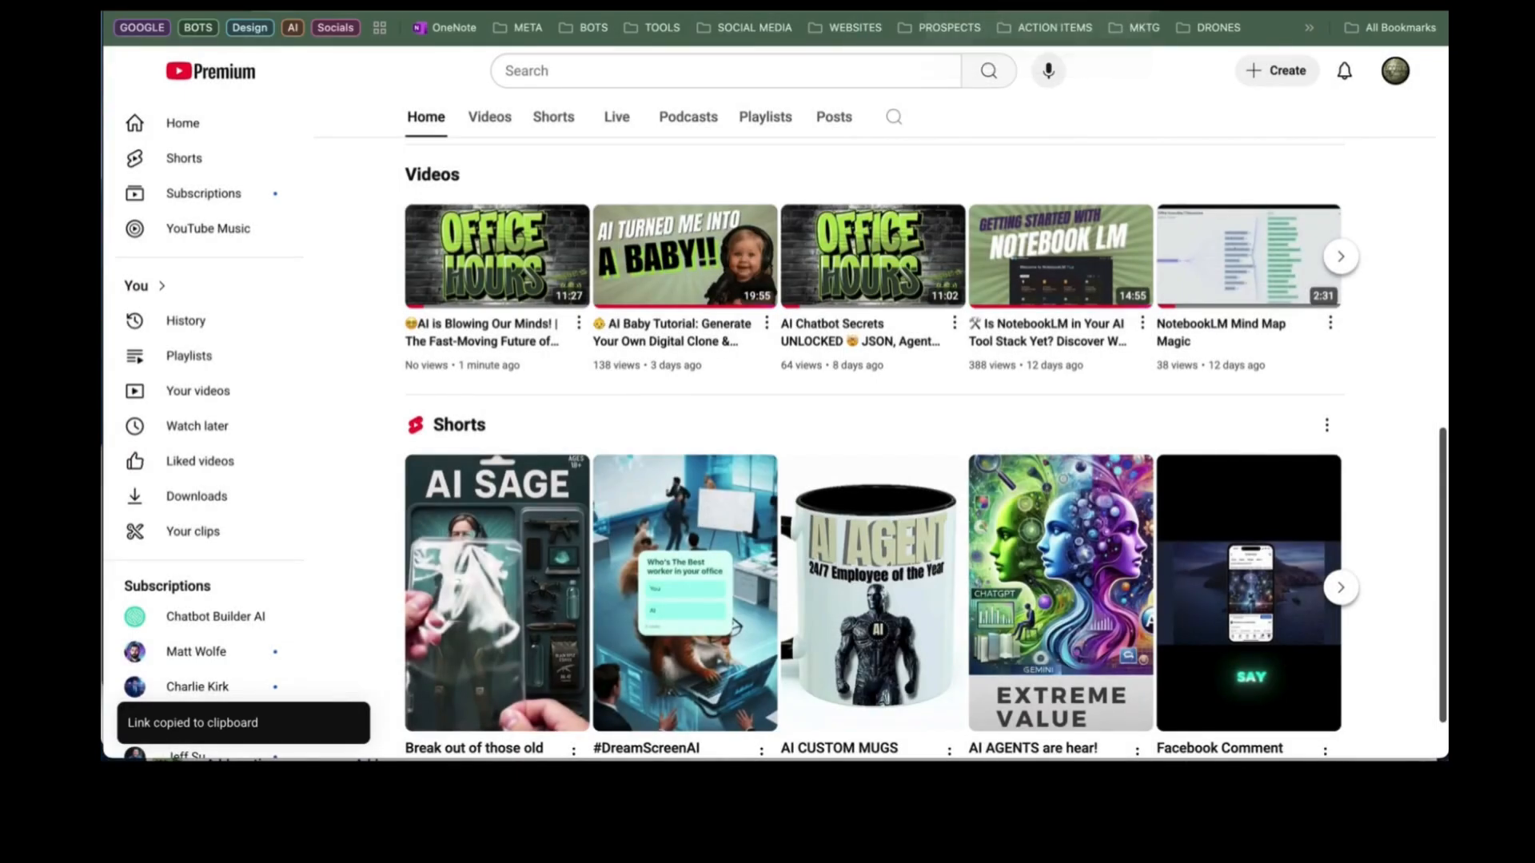
- Switch to Facebook, act as the EcoTek Social page and write a new post reading "This week's office hours is up!"
click(1183, 3)
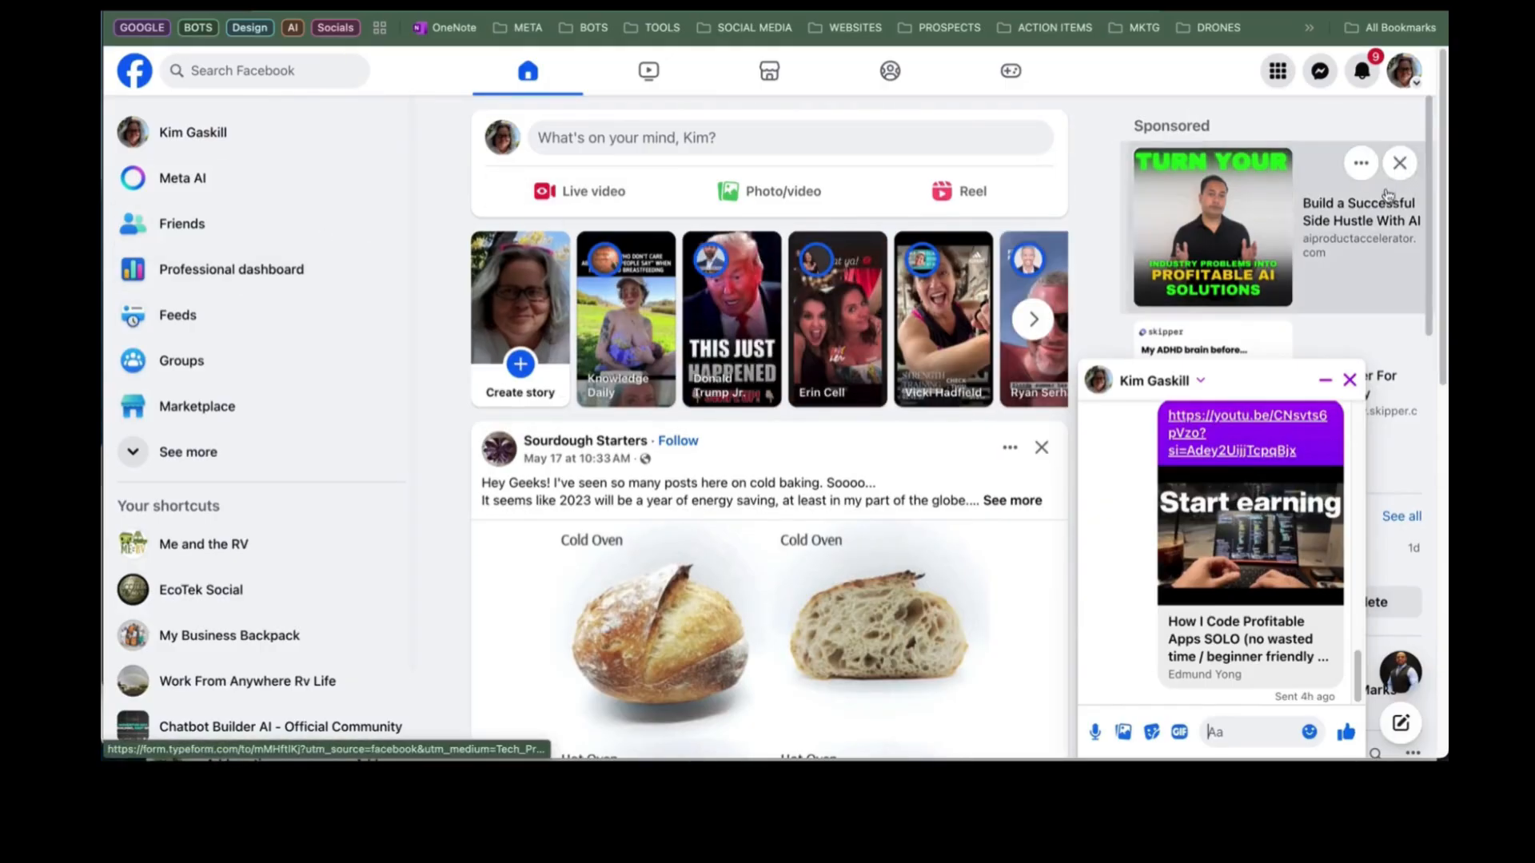
click(1404, 70)
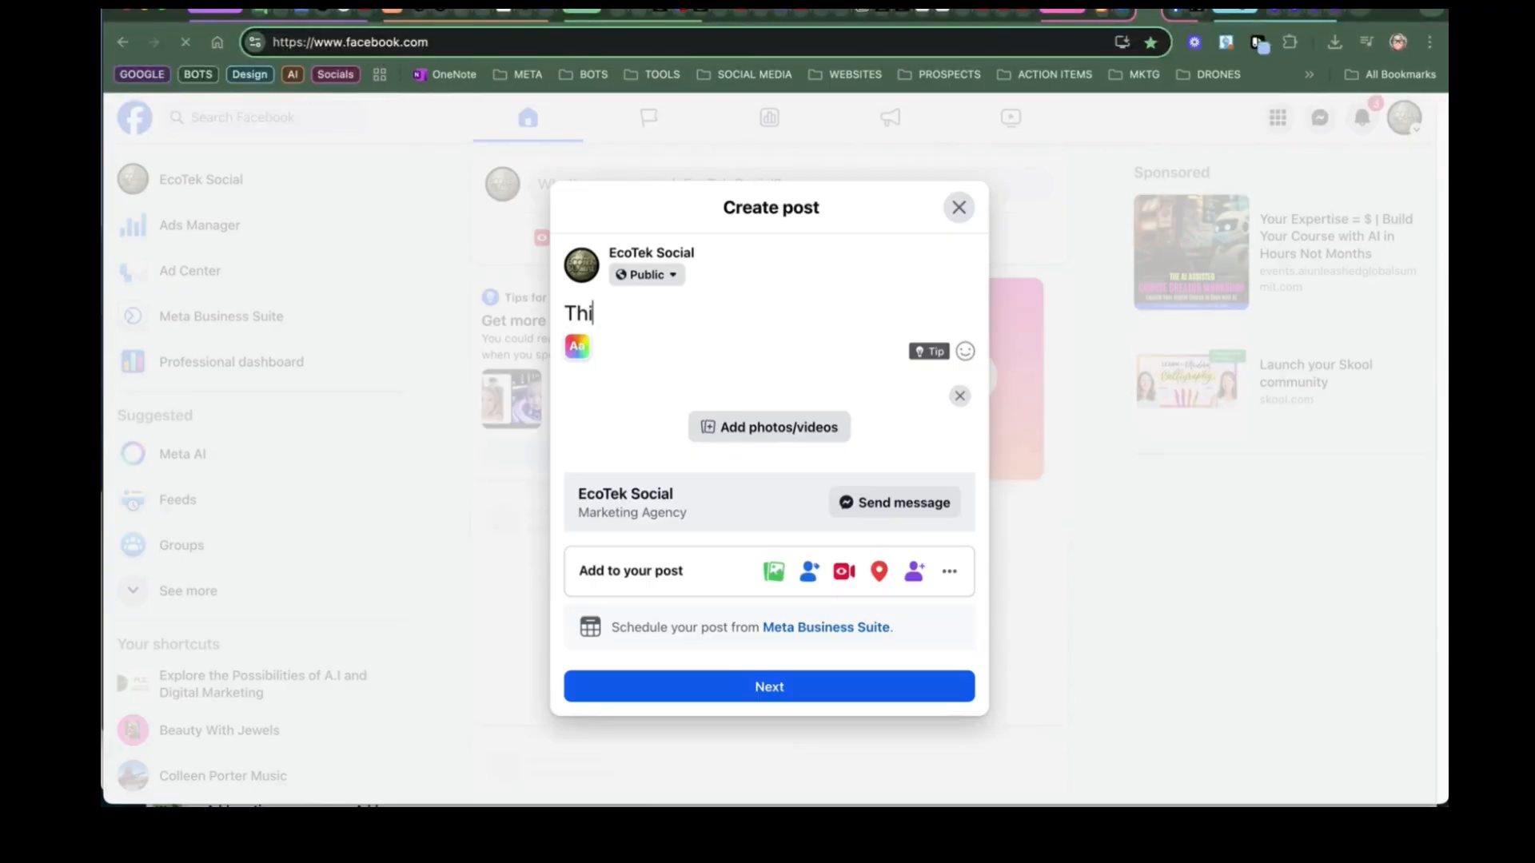
text(s weeks)
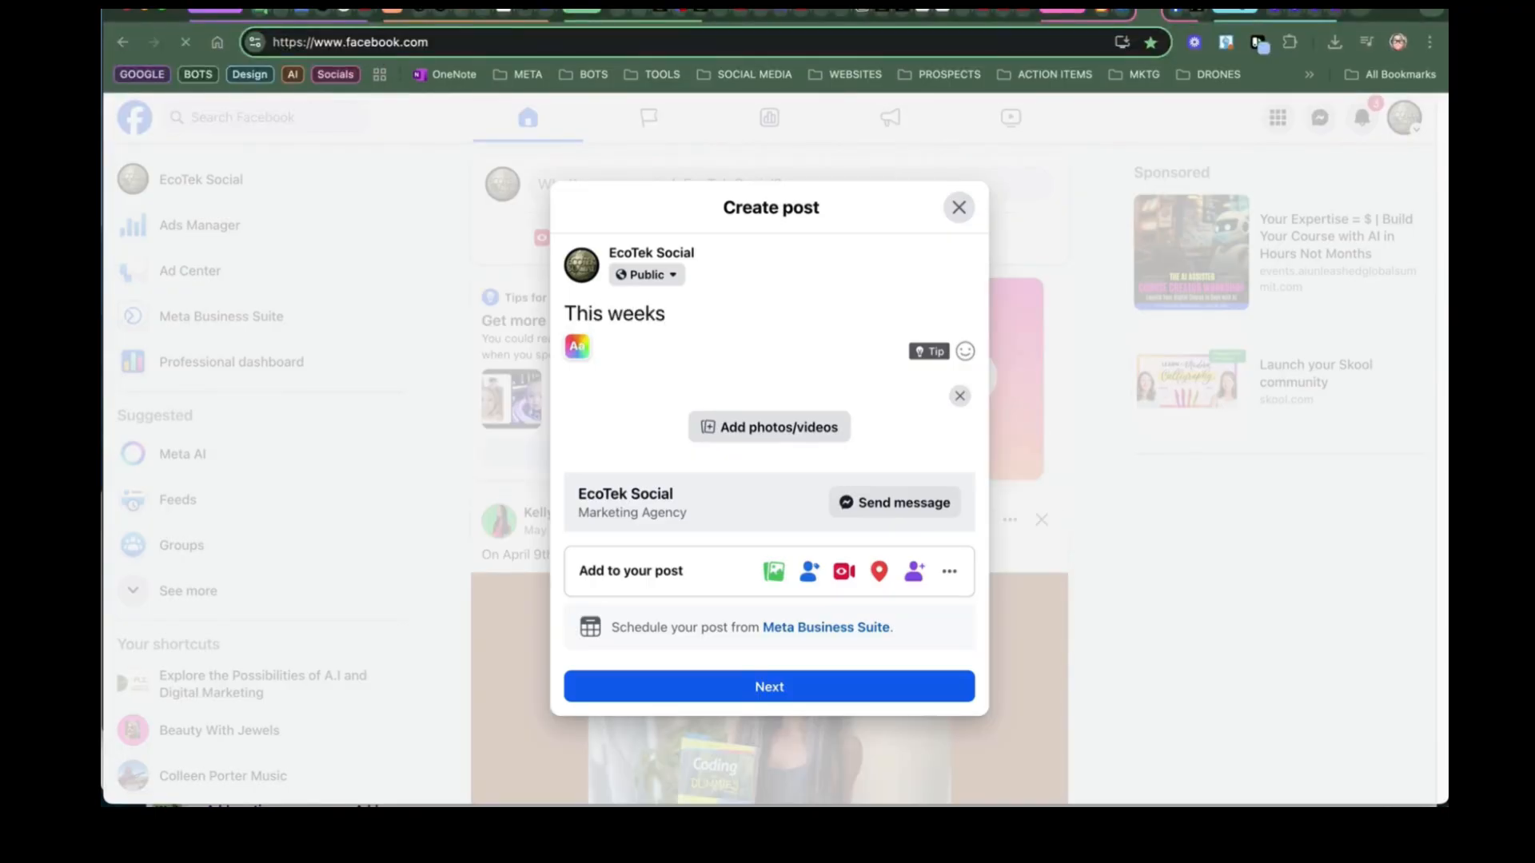
key(BackSpace)
text('s offi)
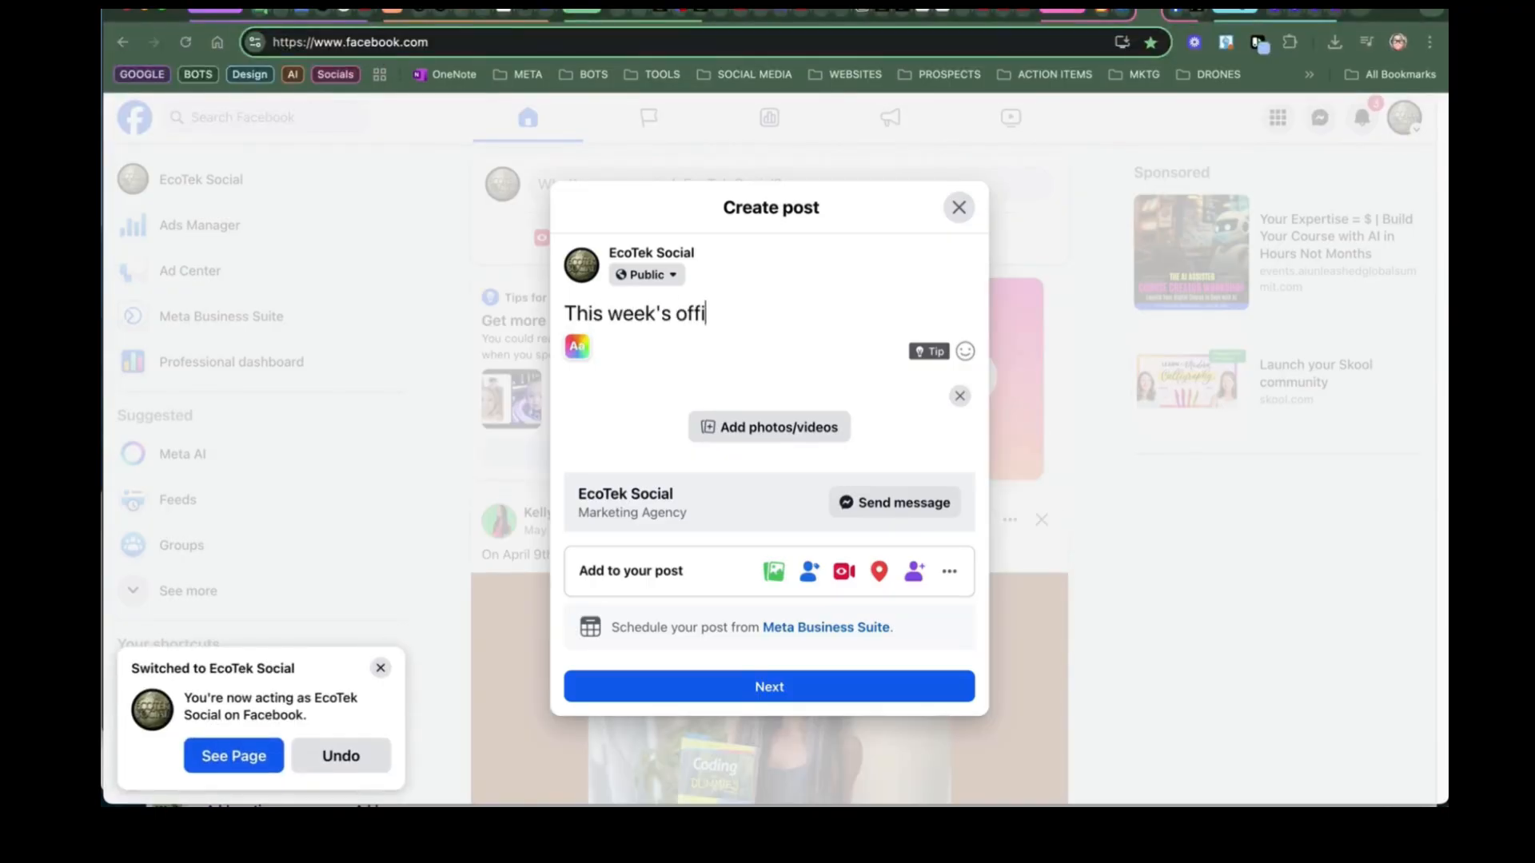
text(ce hours)
text(is up!)
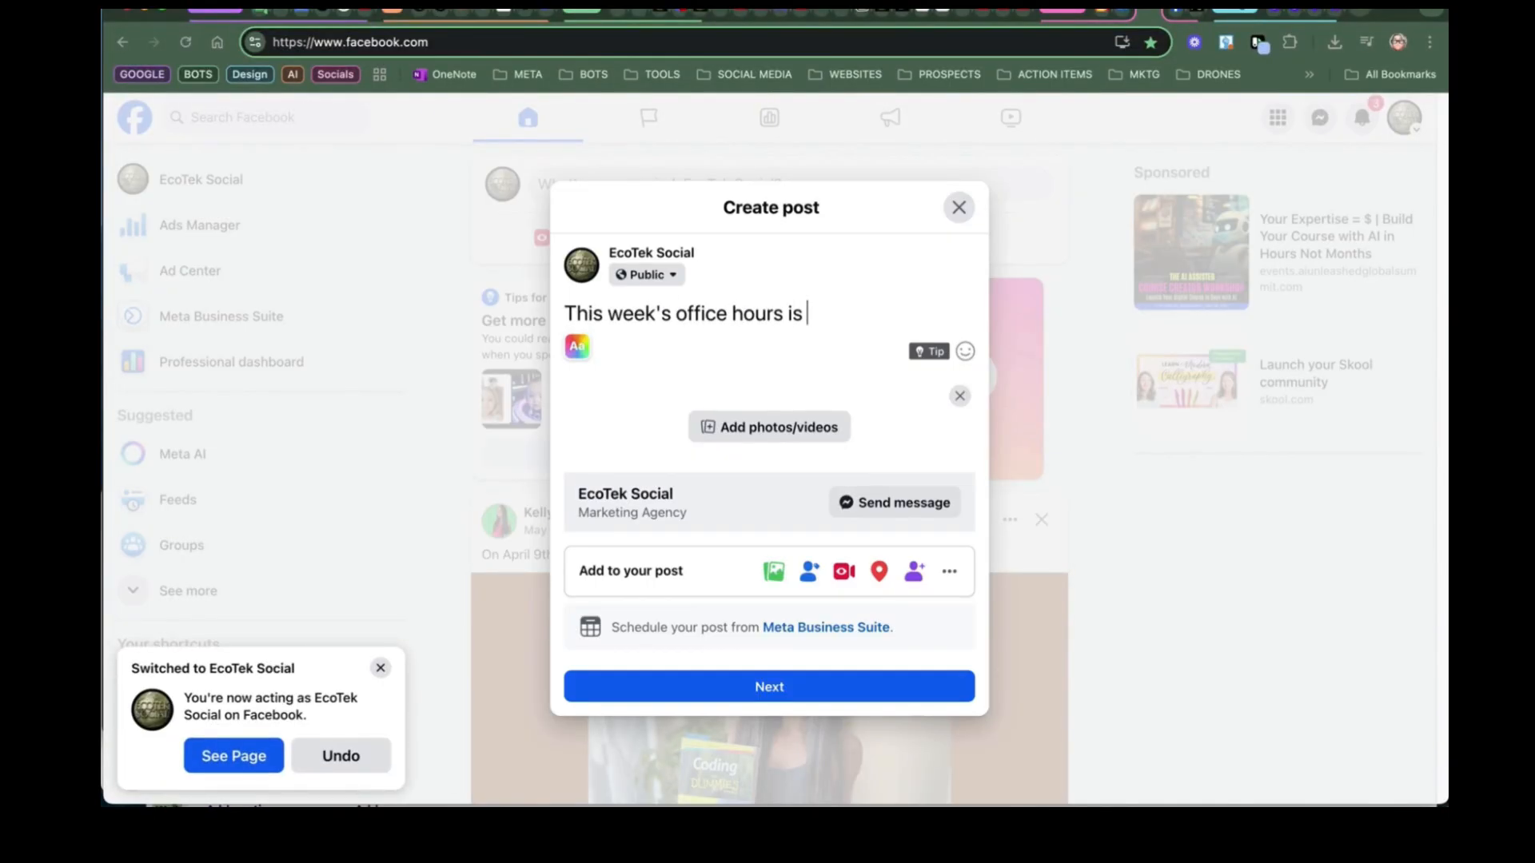
- Add the copied YouTube video link on a new line below the text and publish the post as Public without boosting
key(Return)
key(ctrl+v)
key(Return)
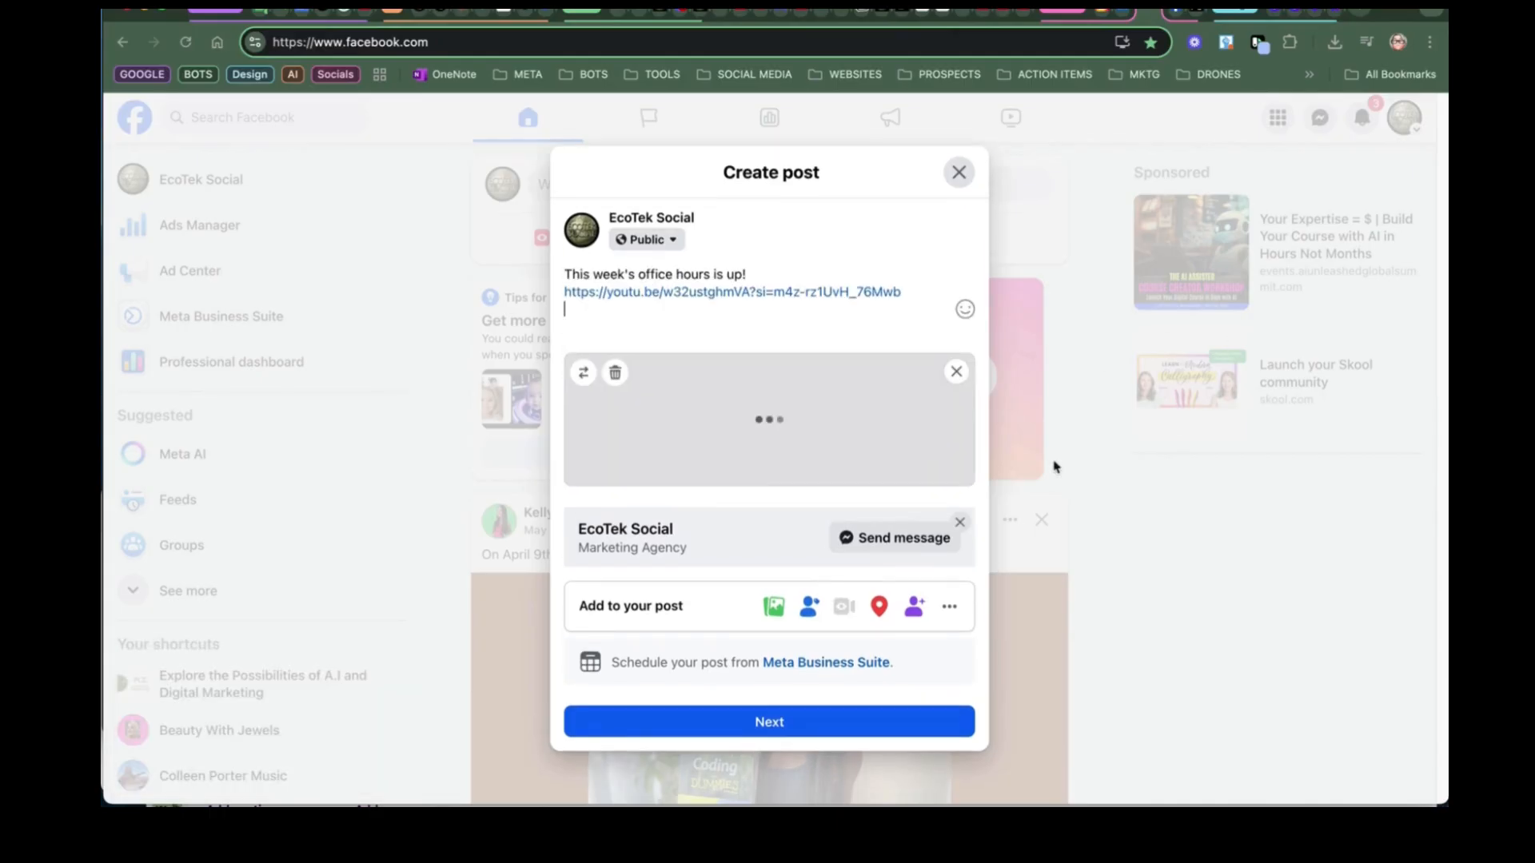
click(835, 711)
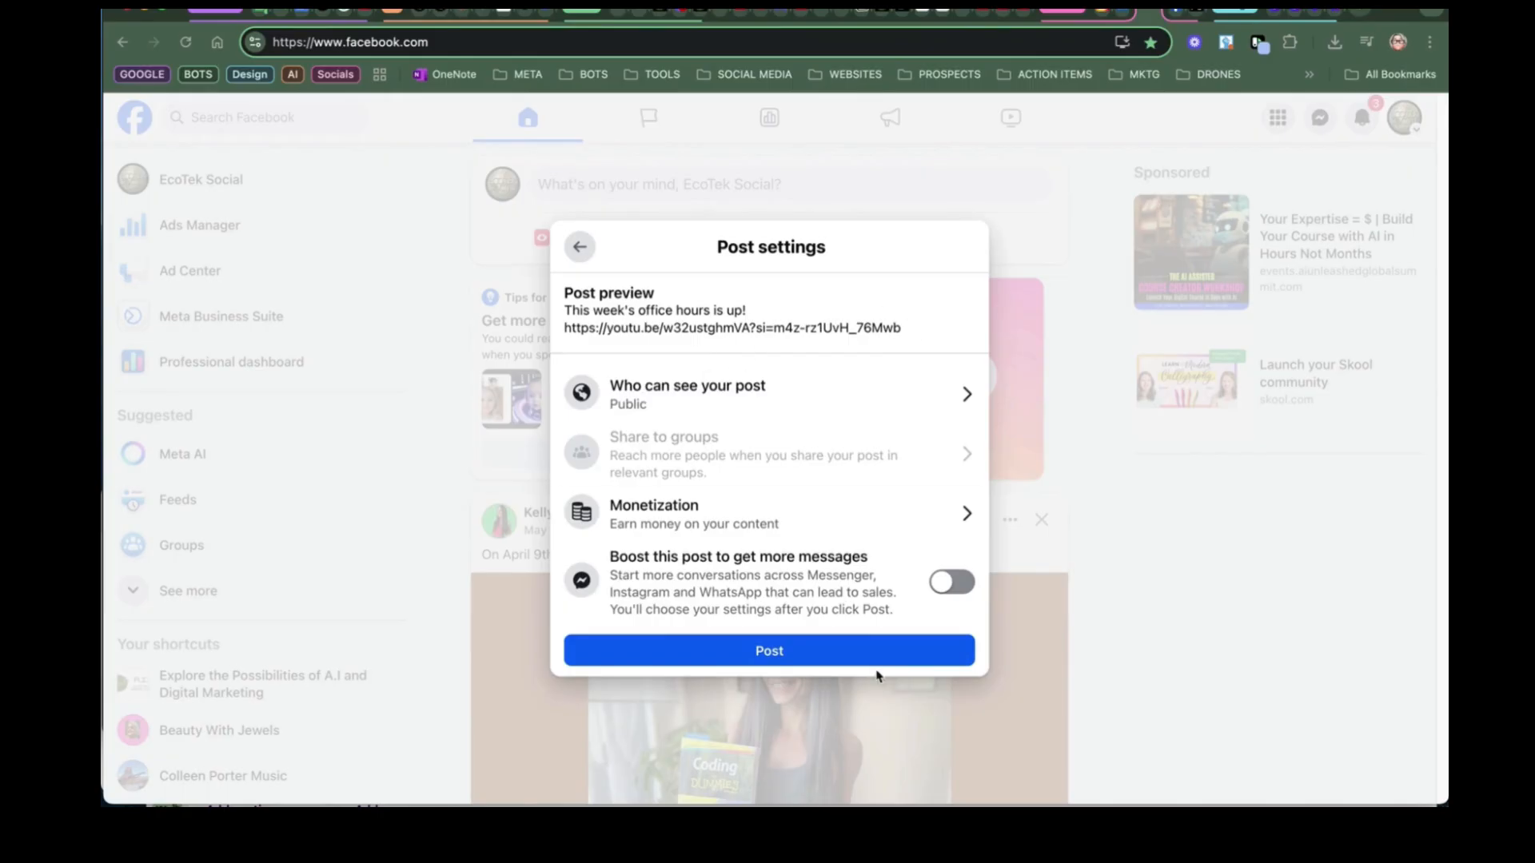
click(876, 662)
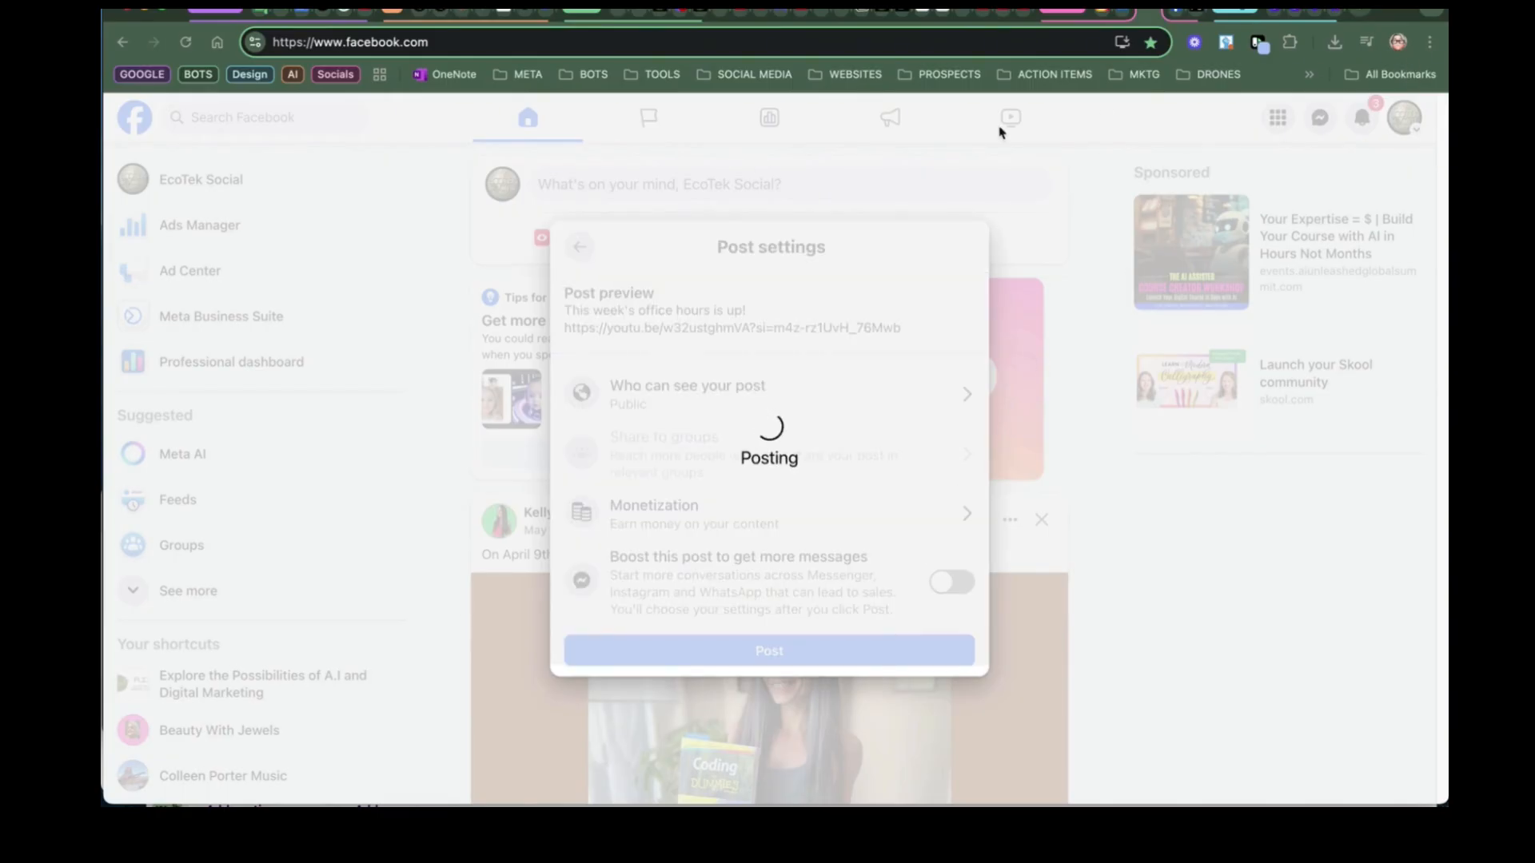